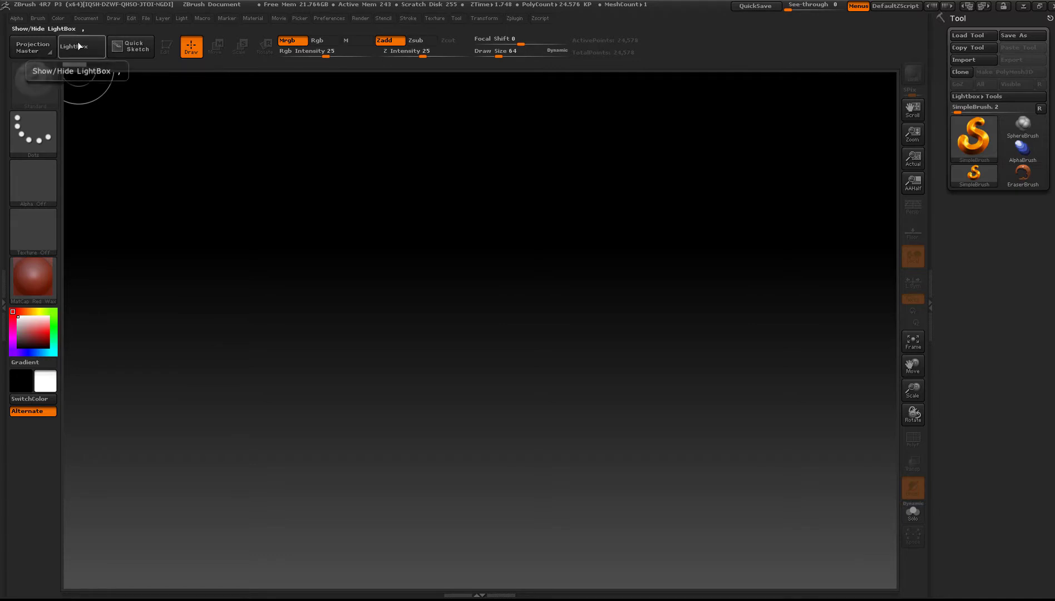
- Load PolySphere.ZTL from the LightBox tools, place the sphere on the canvas and make it editable
{"action": "left_click", "coordinate": [77, 44]}
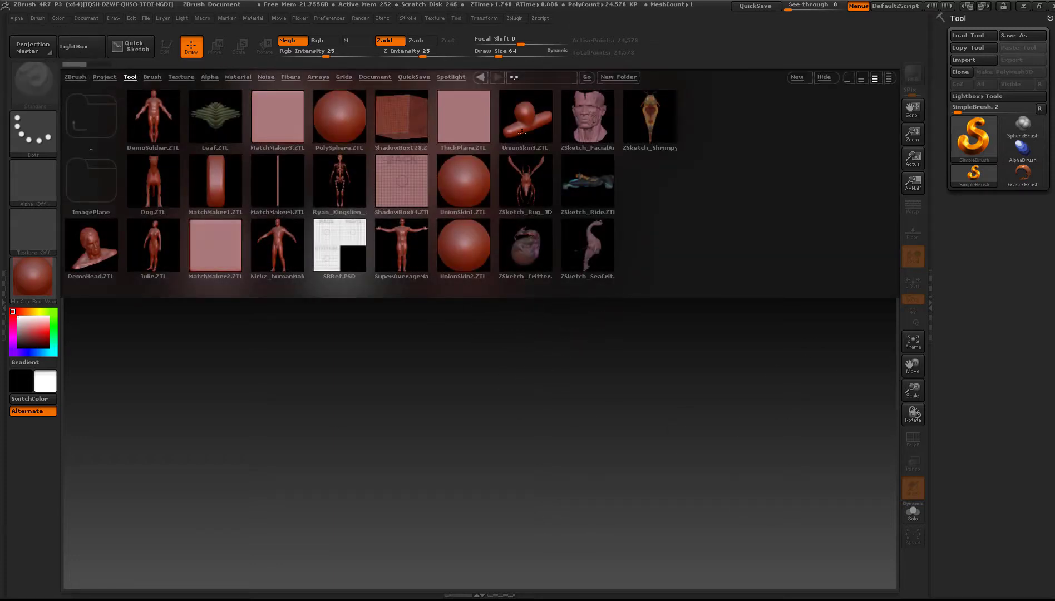
{"action": "left_click", "coordinate": [125, 77]}
{"action": "double_click", "coordinate": [352, 115]}
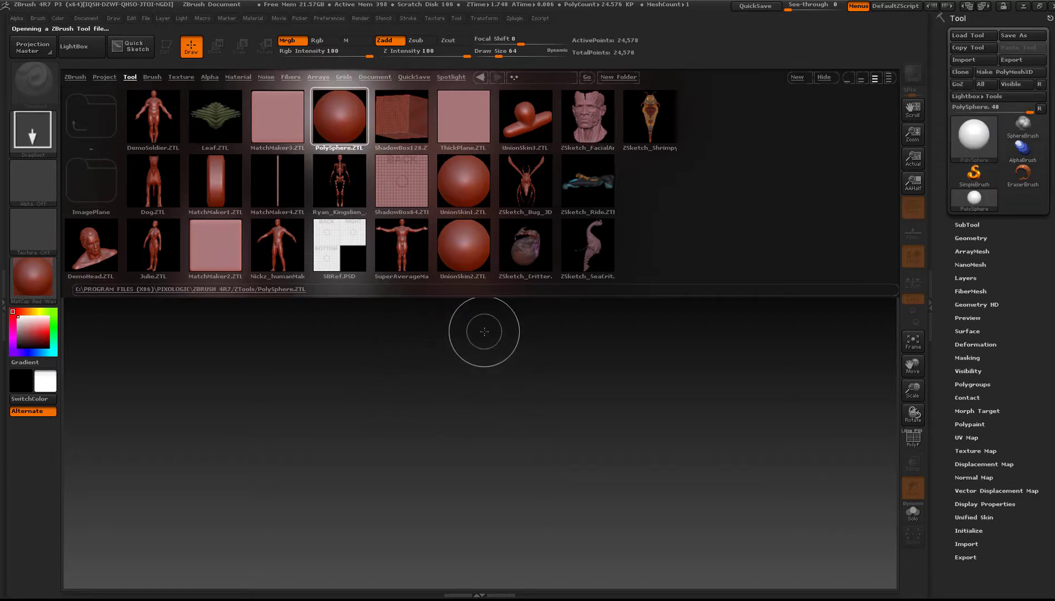
{"action": "mouse_move", "coordinate": [483, 333]}
{"action": "left_mouse_down"}
{"action": "mouse_move", "coordinate": [472, 576]}
{"action": "mouse_move", "coordinate": [491, 583]}
{"action": "mouse_move", "coordinate": [782, 489]}
{"action": "mouse_move", "coordinate": [865, 580]}
{"action": "mouse_move", "coordinate": [785, 514]}
{"action": "mouse_move", "coordinate": [807, 544]}
{"action": "mouse_move", "coordinate": [804, 564]}
{"action": "mouse_move", "coordinate": [786, 502]}
{"action": "left_mouse_up"}
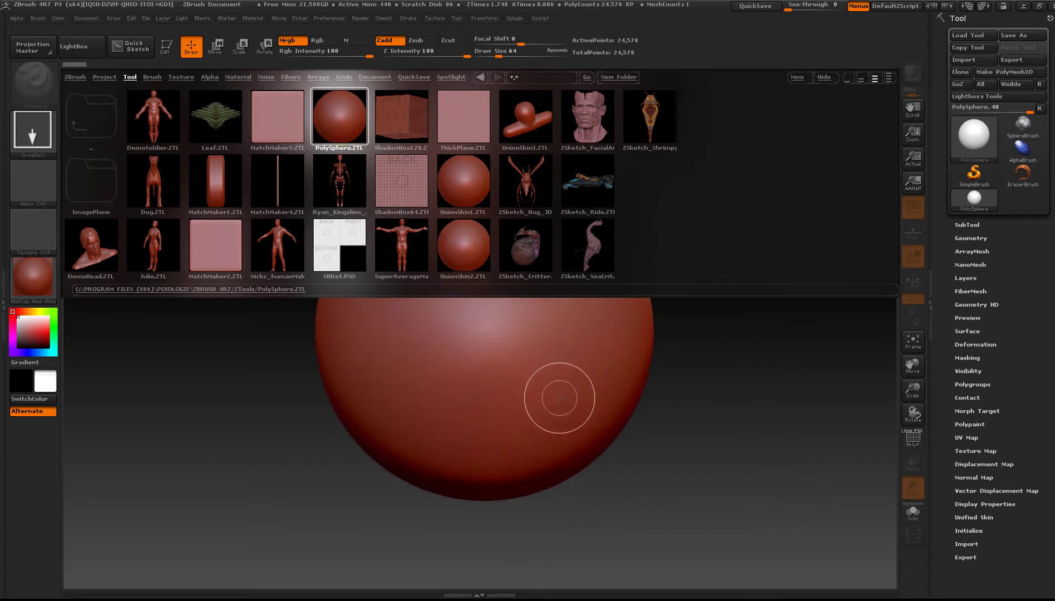
{"action": "key", "text": "t"}
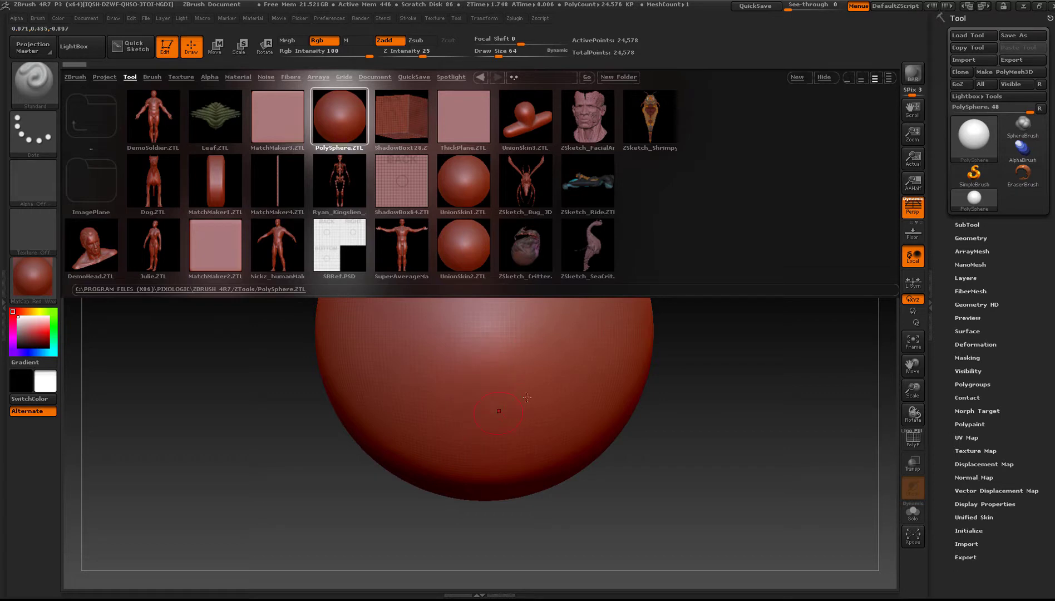
- Set the brush draw size to 197 and hide the LightBox browser
{"action": "key", "text": "s"}
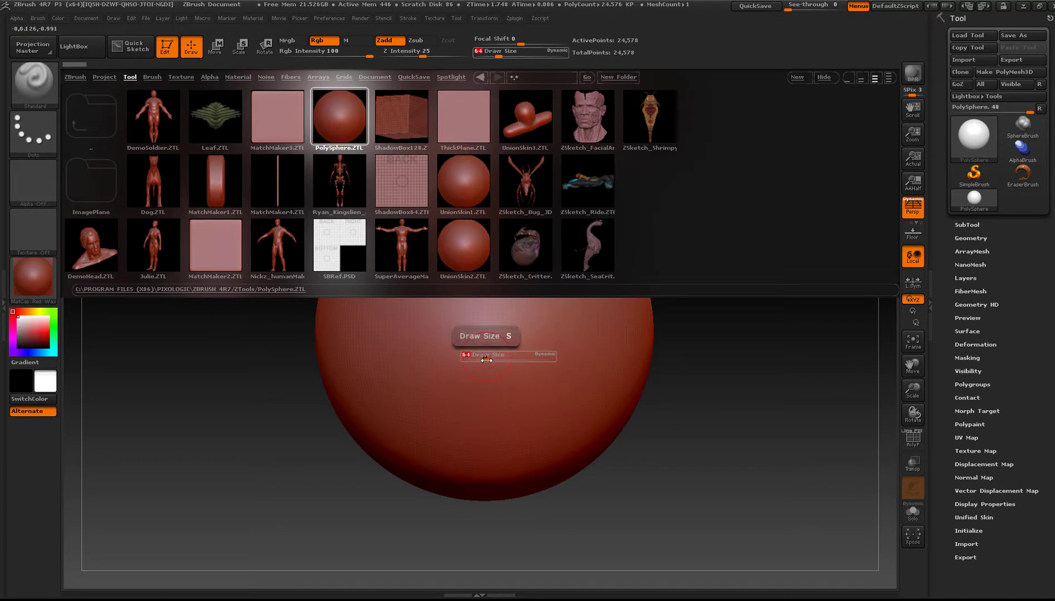
{"action": "left_click_drag", "start_coordinate": [487, 360], "coordinate": [503, 363]}
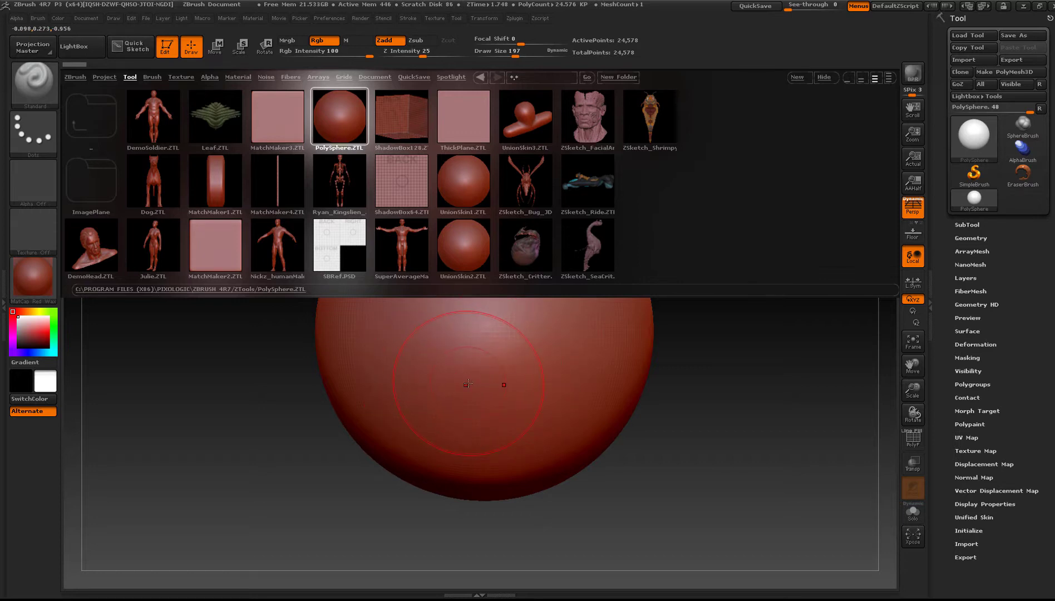
{"action": "left_click", "coordinate": [826, 76]}
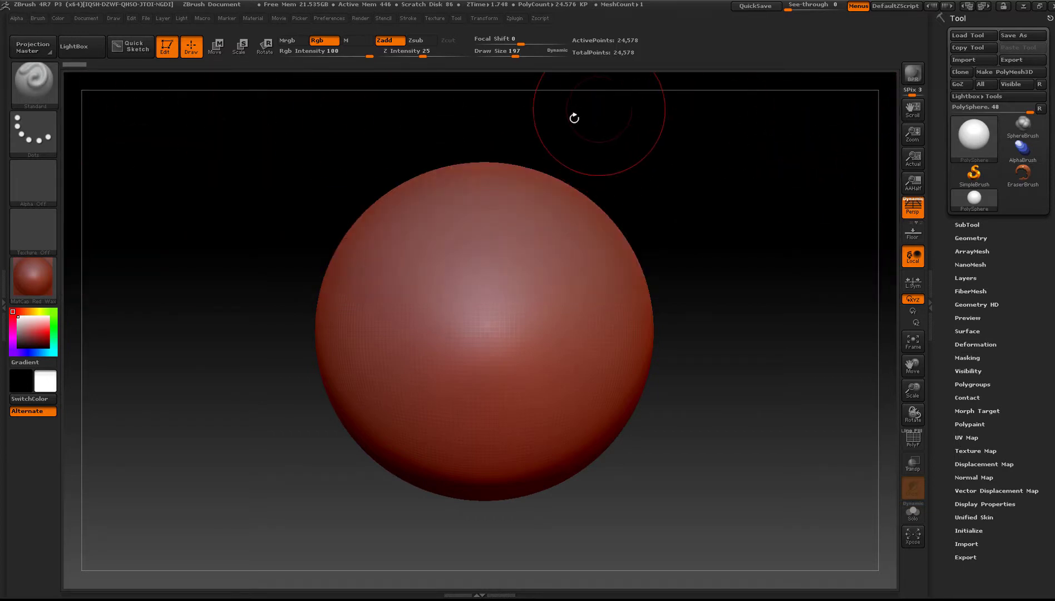
- Lower the sphere's geometry to subdivision level 1
{"action": "left_click", "coordinate": [981, 225]}
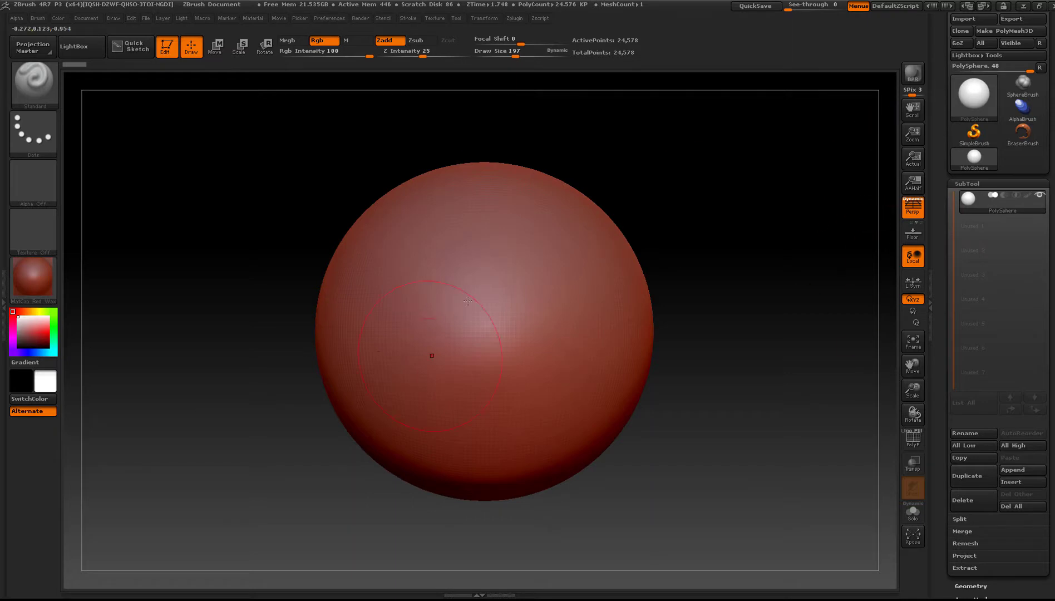
{"action": "left_click_drag", "start_coordinate": [1053, 534], "coordinate": [1052, 531]}
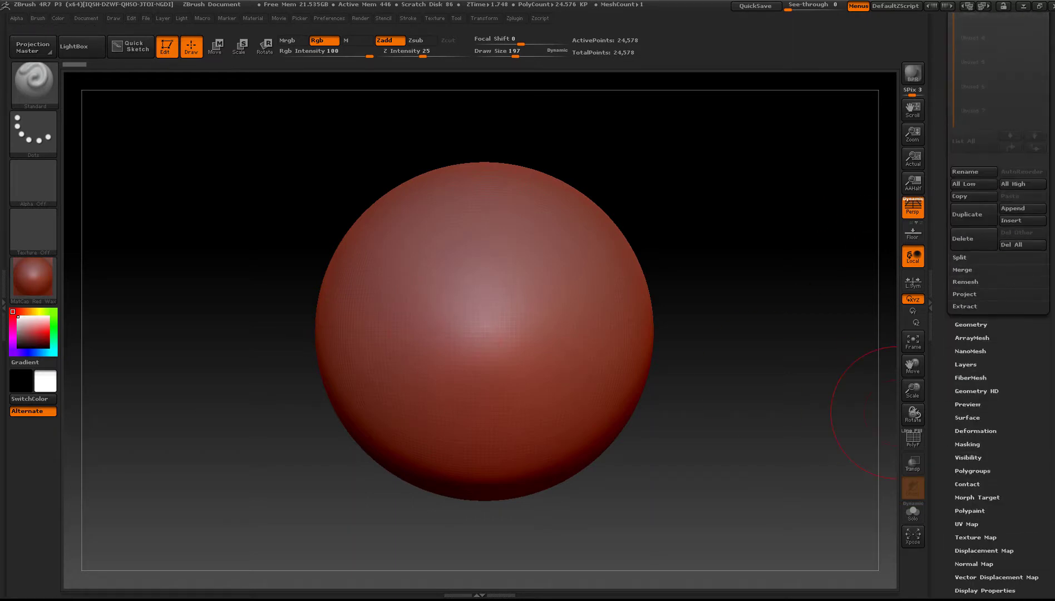
{"action": "left_click", "coordinate": [971, 324]}
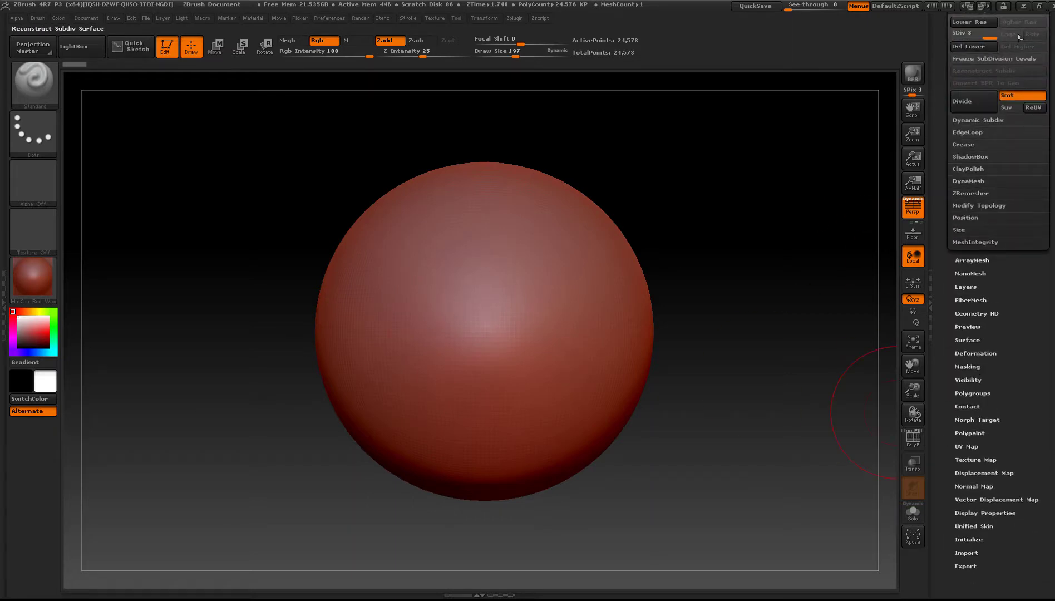
{"action": "left_click_drag", "start_coordinate": [939, 78], "coordinate": [967, 147]}
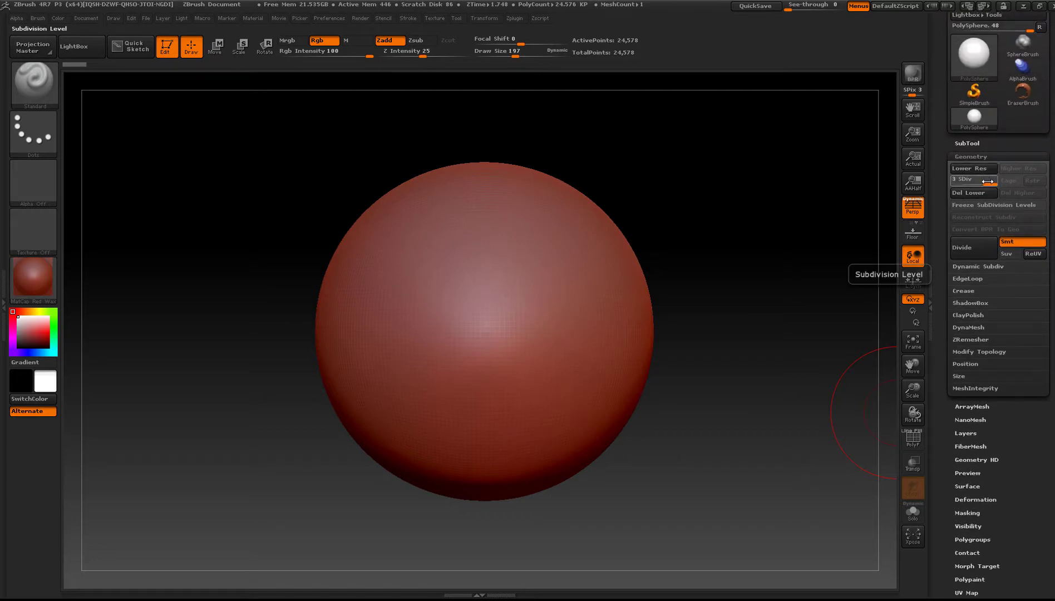
{"action": "left_click_drag", "start_coordinate": [988, 180], "coordinate": [957, 192]}
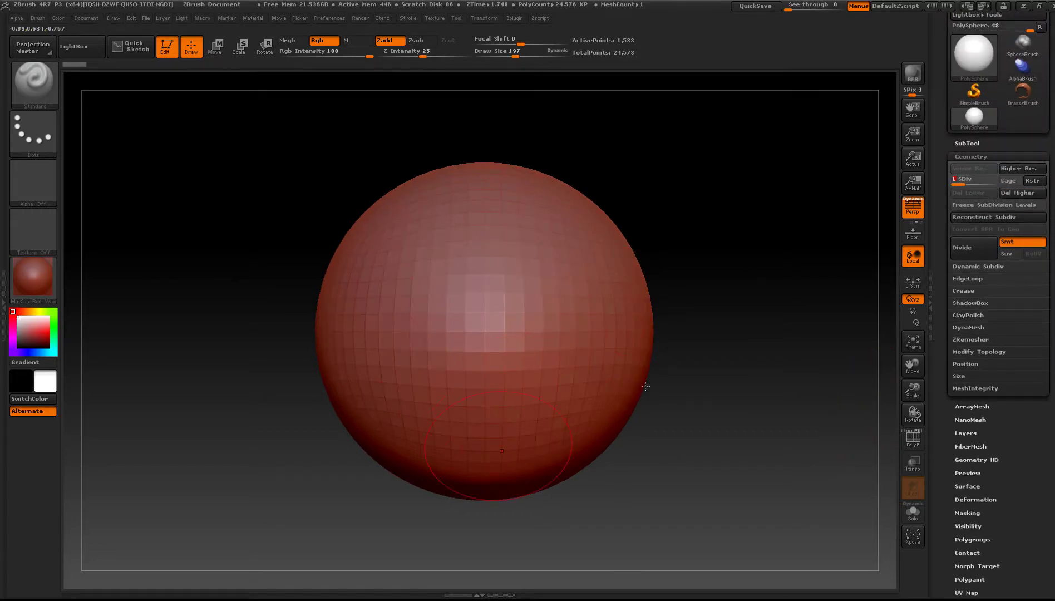
{"action": "left_click_drag", "start_coordinate": [723, 379], "coordinate": [640, 311], "text": "alt"}
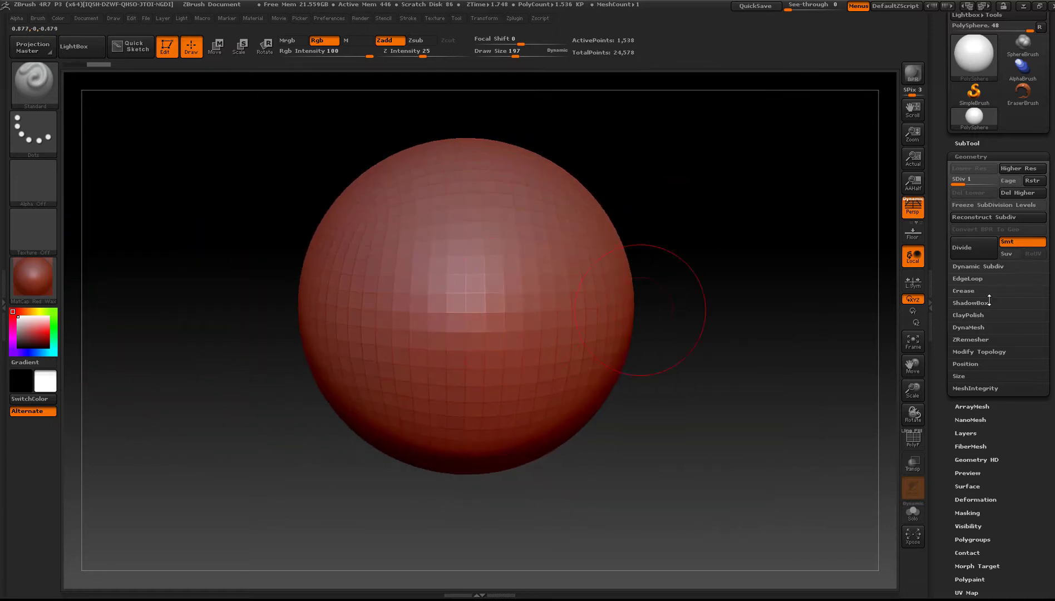
{"action": "mouse_move", "coordinate": [961, 183]}
{"action": "left_mouse_down"}
{"action": "mouse_move", "coordinate": [993, 190]}
{"action": "mouse_move", "coordinate": [951, 188]}
{"action": "left_mouse_up"}
{"action": "mouse_move", "coordinate": [664, 275]}
{"action": "right_mouse_down", "text": "ctrl"}
{"action": "mouse_move", "coordinate": [650, 286]}
{"action": "mouse_move", "coordinate": [630, 251]}
{"action": "right_mouse_up", "text": "ctrl"}
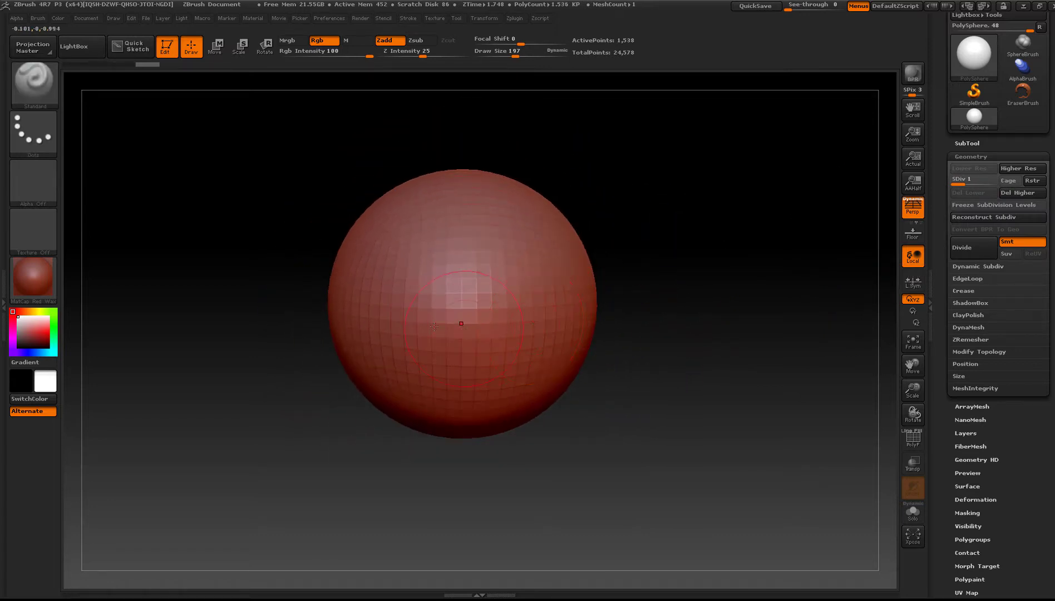
{"action": "mouse_move", "coordinate": [493, 300]}
{"action": "right_mouse_down", "text": "alt"}
{"action": "mouse_move", "coordinate": [520, 308]}
{"action": "mouse_move", "coordinate": [509, 293]}
{"action": "mouse_move", "coordinate": [510, 312]}
{"action": "right_mouse_up", "text": "alt"}
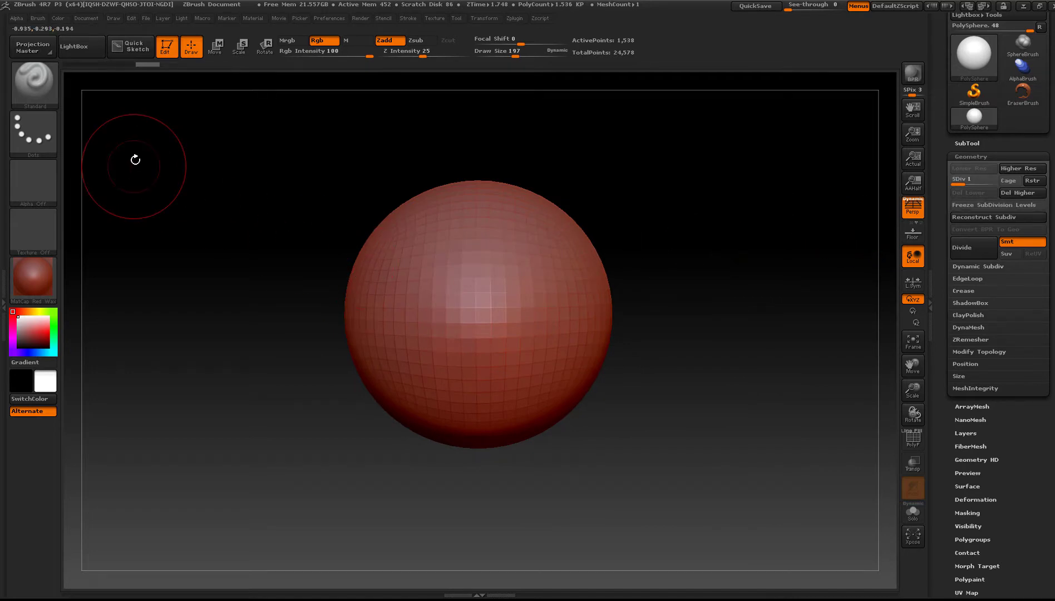
{"action": "mouse_move", "coordinate": [337, 258]}
{"action": "right_mouse_down", "text": "alt"}
{"action": "mouse_move", "coordinate": [314, 254]}
{"action": "mouse_move", "coordinate": [336, 265]}
{"action": "right_mouse_up", "text": "alt"}
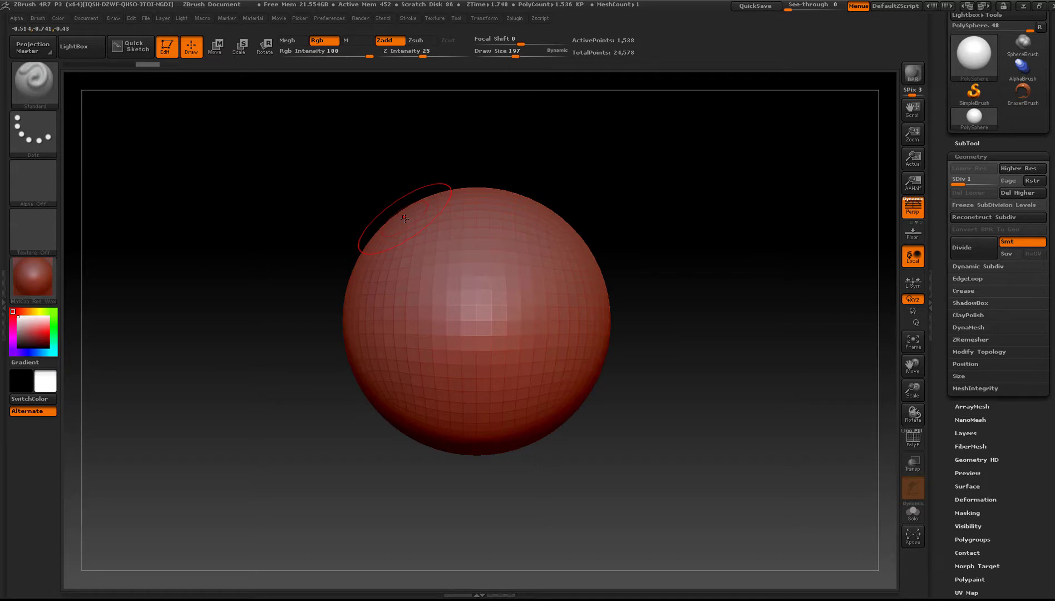
{"action": "key", "text": "ctrl"}
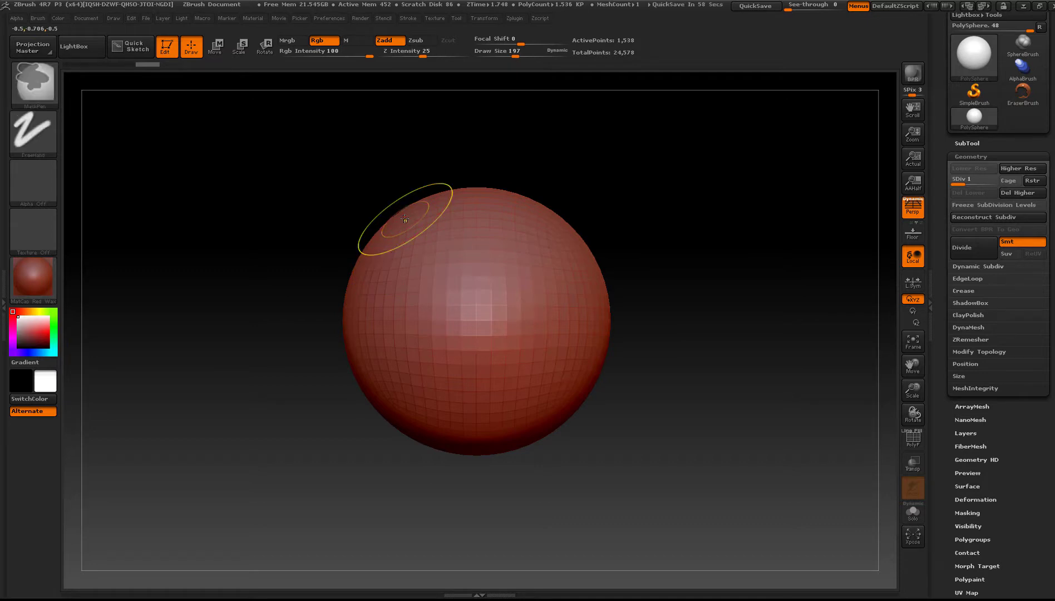
{"action": "key", "text": "ctrl"}
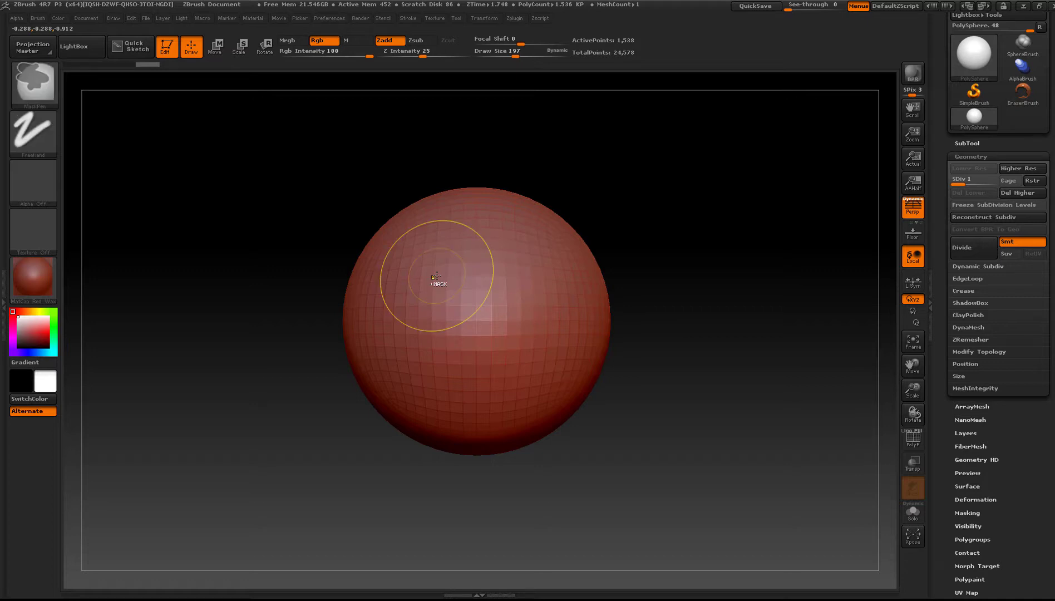
{"action": "key", "text": "shift"}
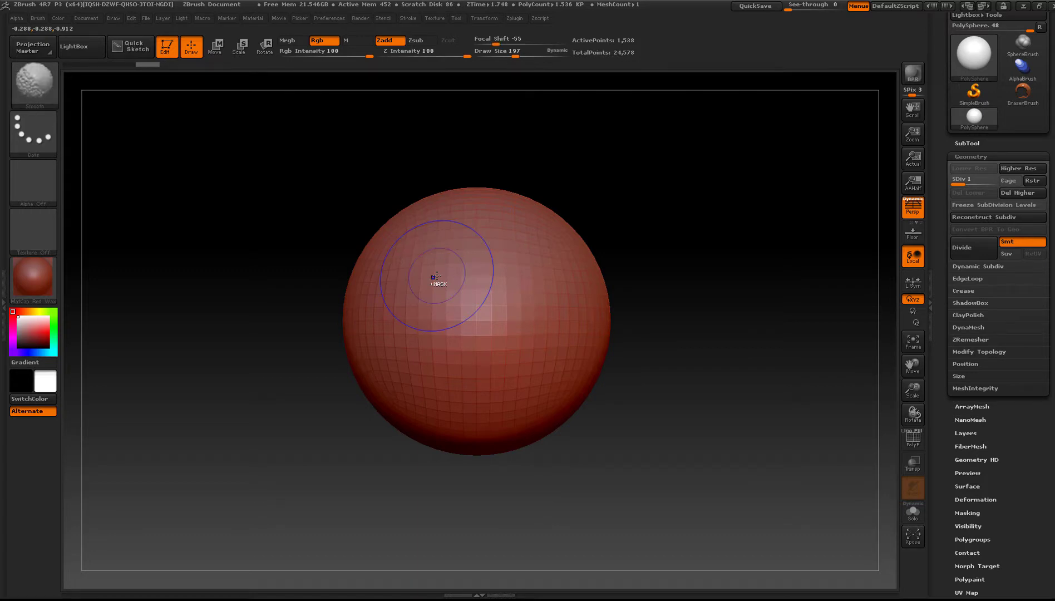
{"action": "key", "text": "ctrl"}
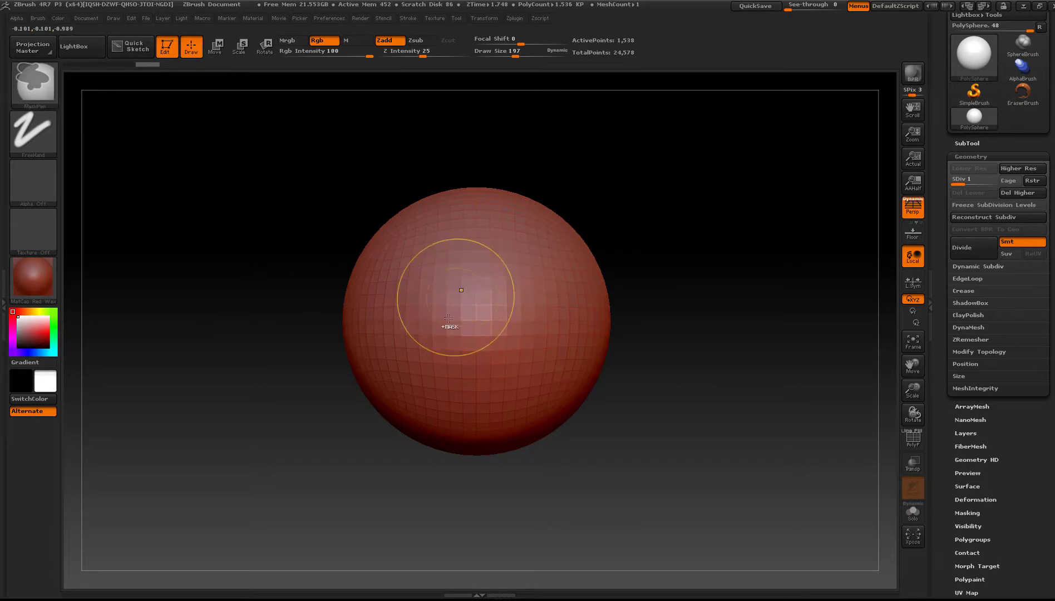
{"action": "key", "text": "ctrl"}
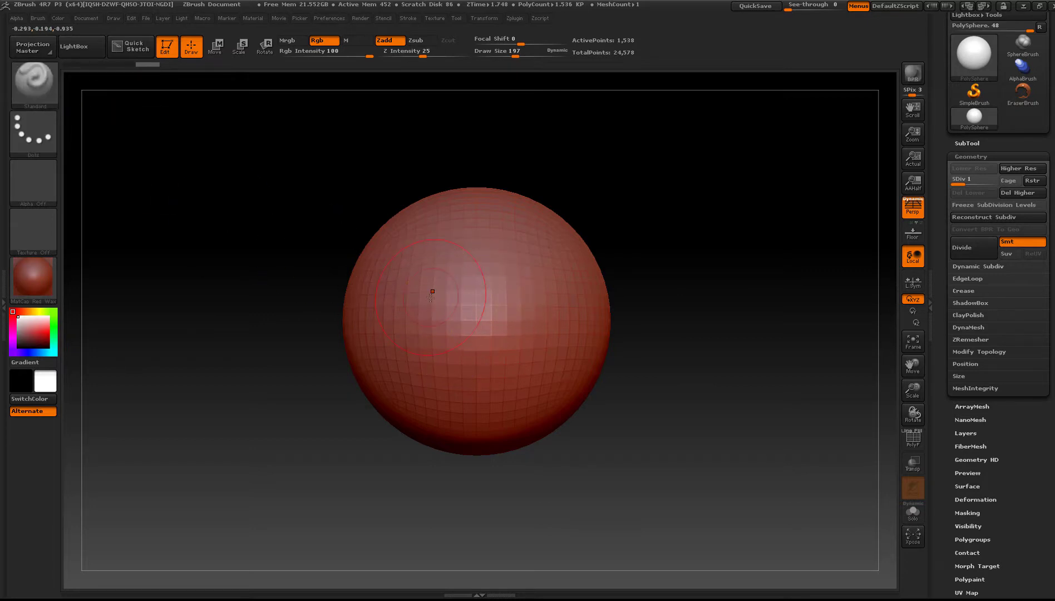
{"action": "key", "text": "ctrl"}
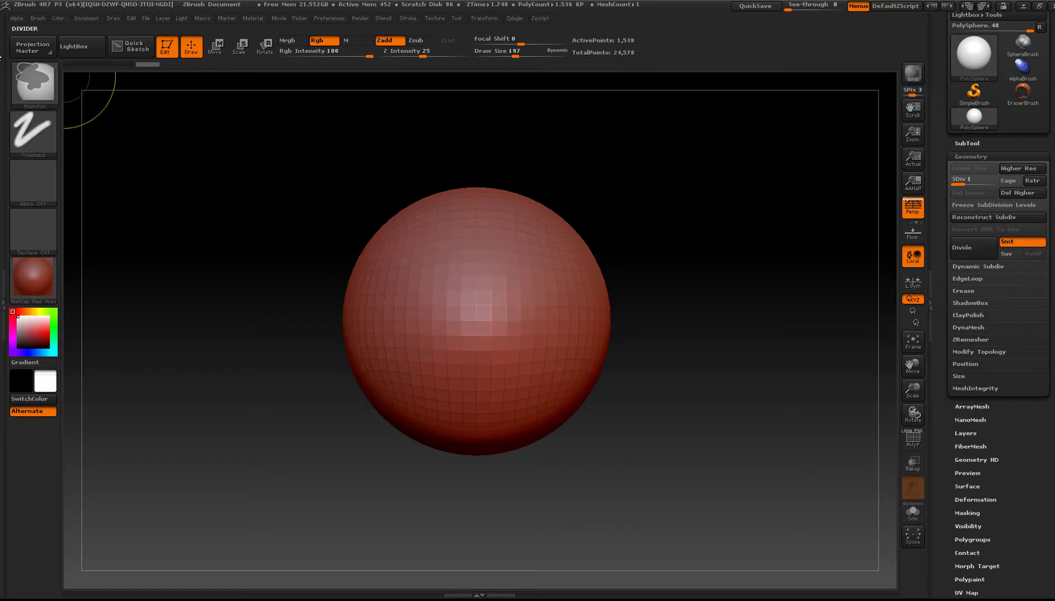
{"action": "key", "text": "ctrl"}
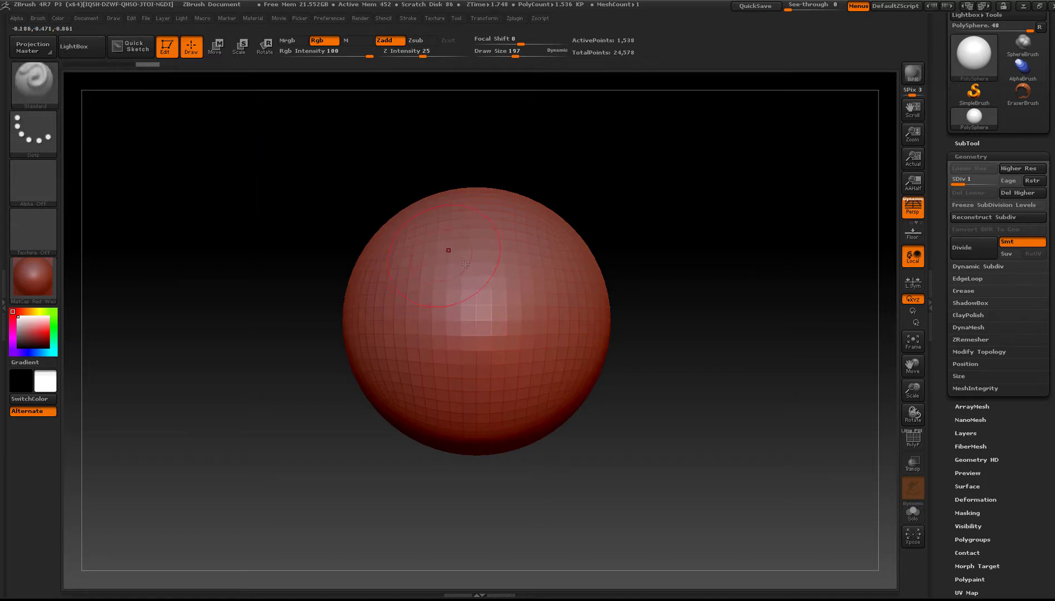
- Paint a roughly round mask patch on the upper front of the sphere with the MaskPen brush
{"action": "mouse_move", "coordinate": [459, 266]}
{"action": "right_mouse_down", "text": "alt"}
{"action": "mouse_move", "coordinate": [380, 240]}
{"action": "mouse_move", "coordinate": [443, 216]}
{"action": "right_mouse_up", "text": "alt"}
{"action": "key", "text": "ctrl"}
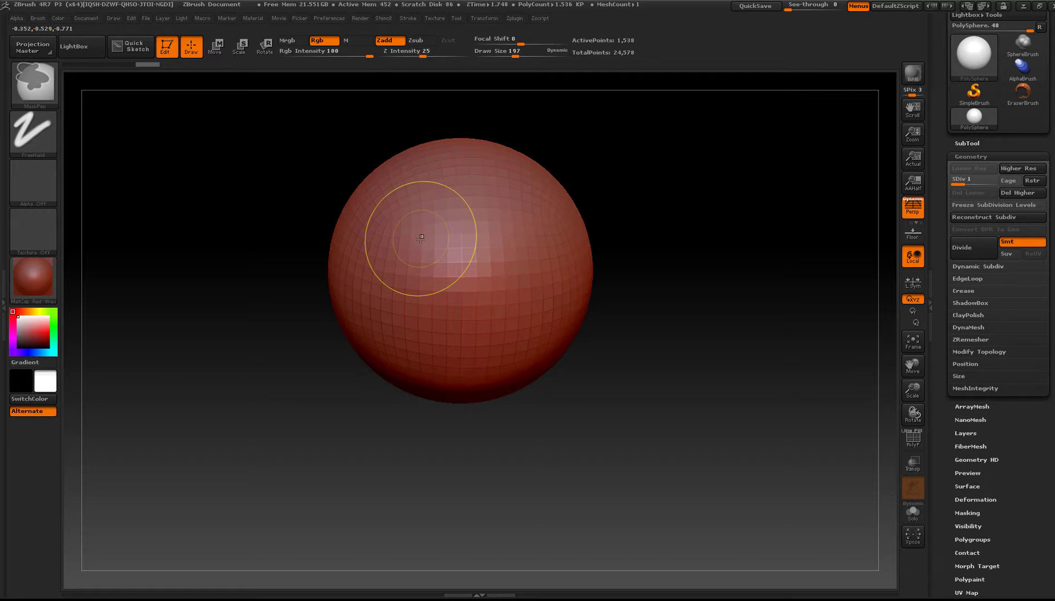
{"action": "mouse_move", "coordinate": [420, 239]}
{"action": "left_mouse_down", "text": "ctrl"}
{"action": "mouse_move", "coordinate": [436, 256]}
{"action": "mouse_move", "coordinate": [437, 231]}
{"action": "mouse_move", "coordinate": [490, 234]}
{"action": "mouse_move", "coordinate": [443, 236]}
{"action": "left_mouse_up", "text": "ctrl"}
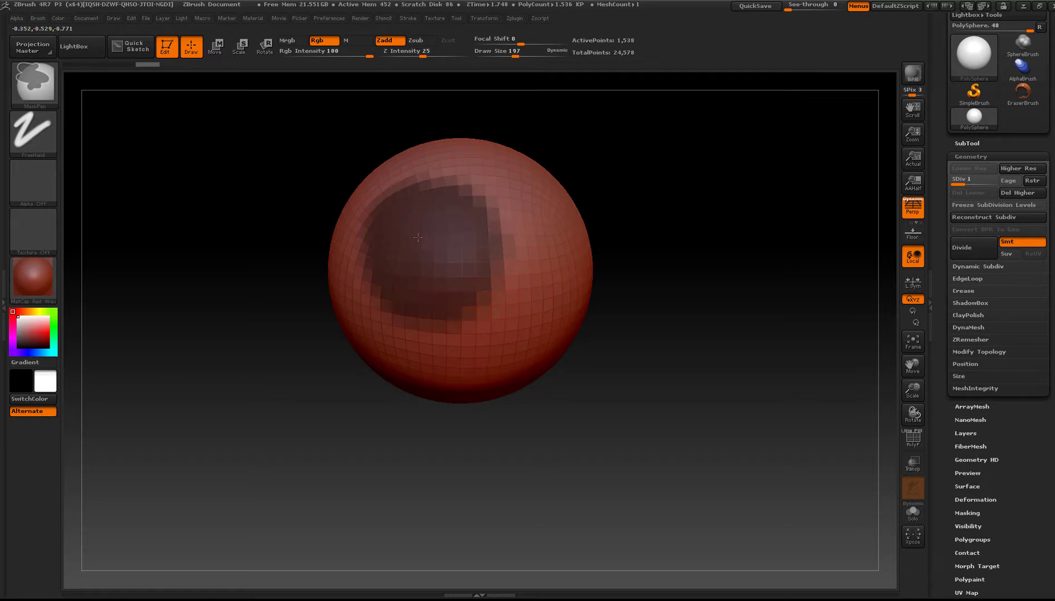
{"action": "mouse_move", "coordinate": [411, 251]}
{"action": "right_mouse_down"}
{"action": "mouse_move", "coordinate": [506, 279]}
{"action": "mouse_move", "coordinate": [448, 266]}
{"action": "right_mouse_up"}
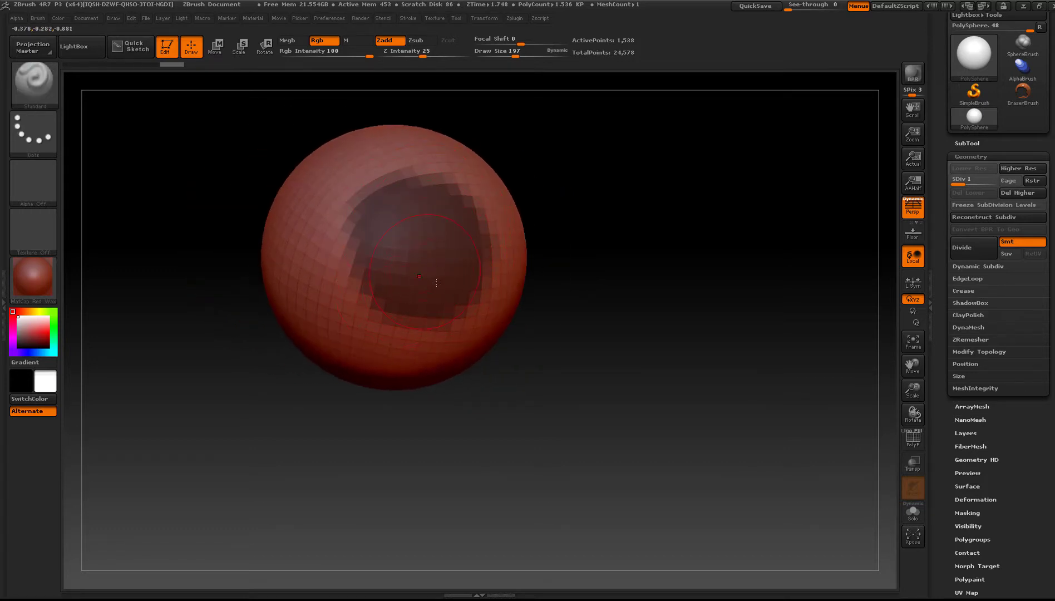
{"action": "right_click_drag", "start_coordinate": [436, 283], "coordinate": [371, 309]}
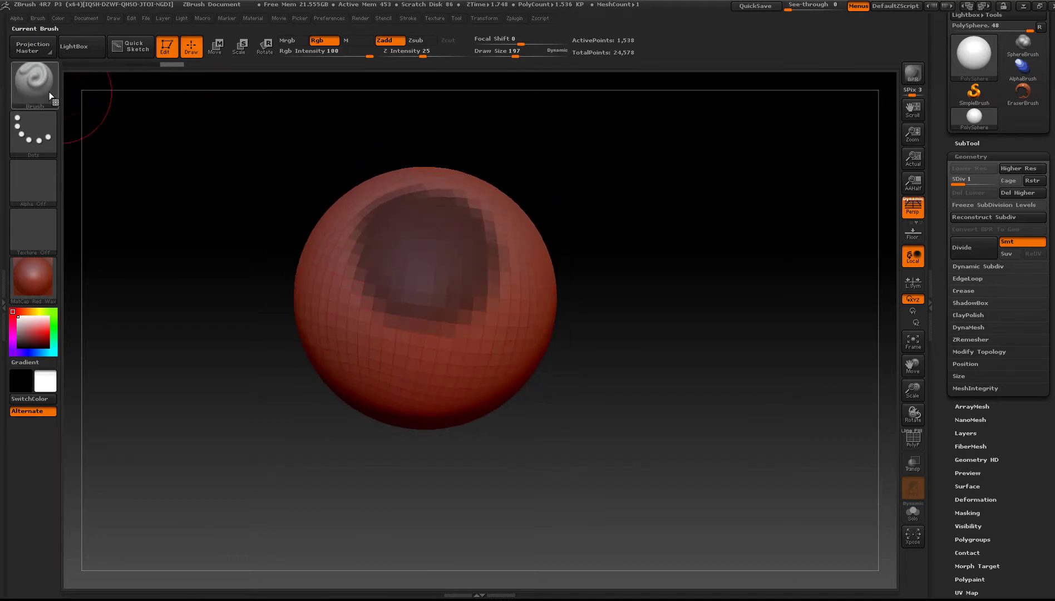
- Choose the Move Topological brush and set its draw size to 426
{"action": "left_click", "coordinate": [35, 83]}
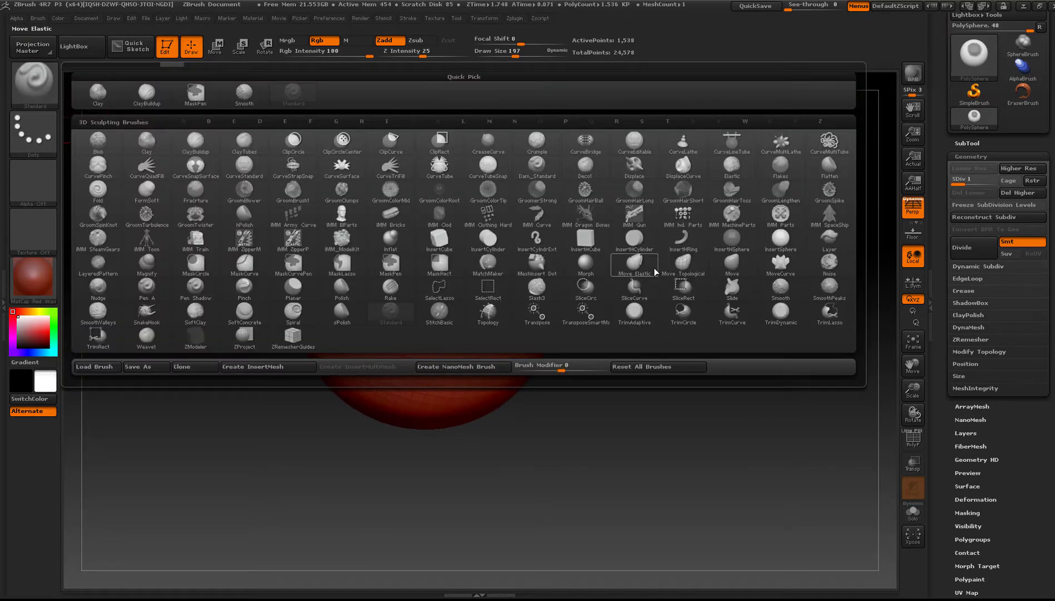
{"action": "left_click", "coordinate": [677, 267]}
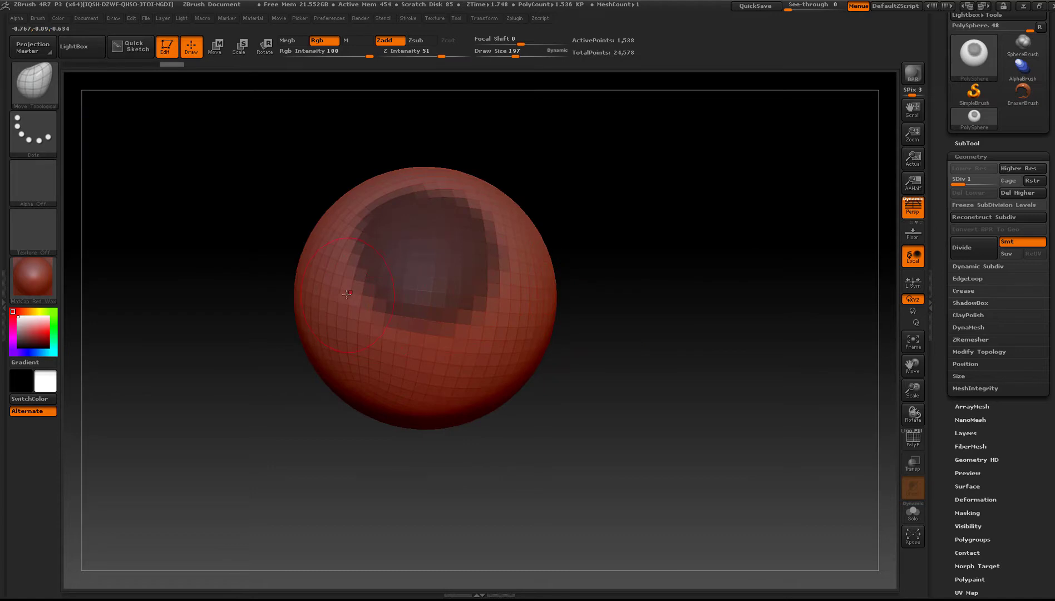
{"action": "key", "text": "s"}
{"action": "left_click_drag", "start_coordinate": [328, 295], "coordinate": [364, 299]}
- Try pulling the unmasked surface beside the masked patch outward with Move Topological, and undo the deformation
{"action": "mouse_move", "coordinate": [365, 299]}
{"action": "right_mouse_down"}
{"action": "mouse_move", "coordinate": [329, 304]}
{"action": "mouse_move", "coordinate": [359, 328]}
{"action": "right_mouse_up"}
{"action": "right_click_drag", "start_coordinate": [415, 274], "coordinate": [415, 263]}
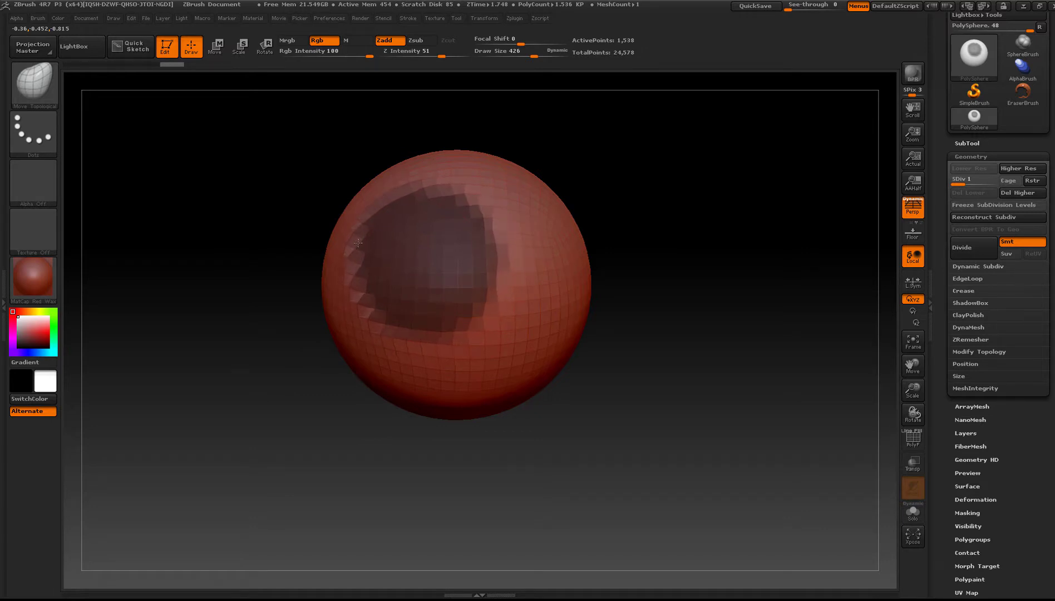
{"action": "left_click_drag", "start_coordinate": [358, 242], "coordinate": [245, 202]}
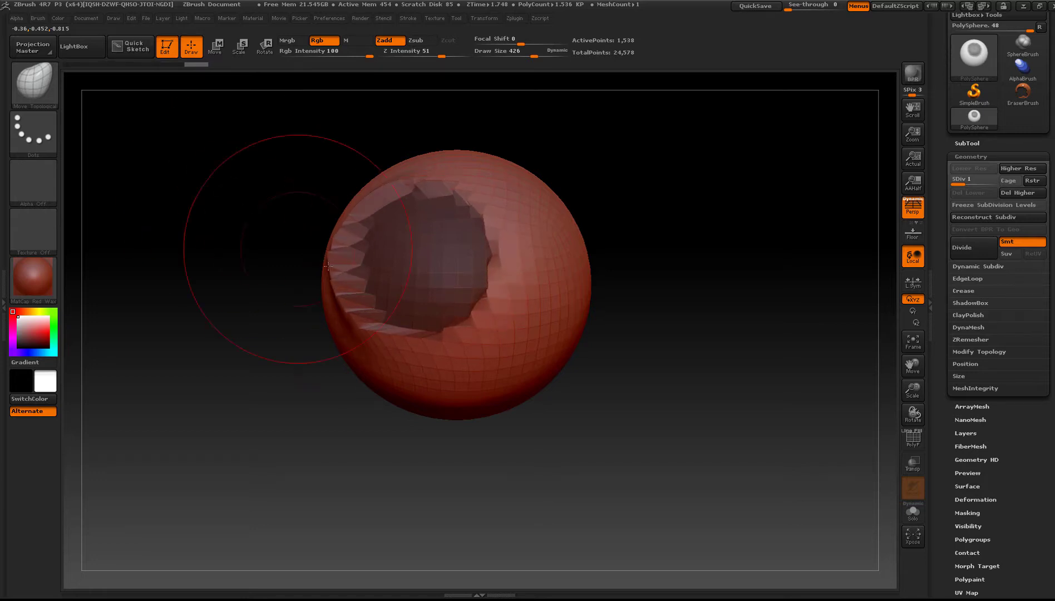
{"action": "mouse_move", "coordinate": [328, 266]}
{"action": "left_mouse_down"}
{"action": "mouse_move", "coordinate": [419, 301]}
{"action": "mouse_move", "coordinate": [349, 307]}
{"action": "mouse_move", "coordinate": [397, 315]}
{"action": "mouse_move", "coordinate": [377, 244]}
{"action": "left_mouse_up"}
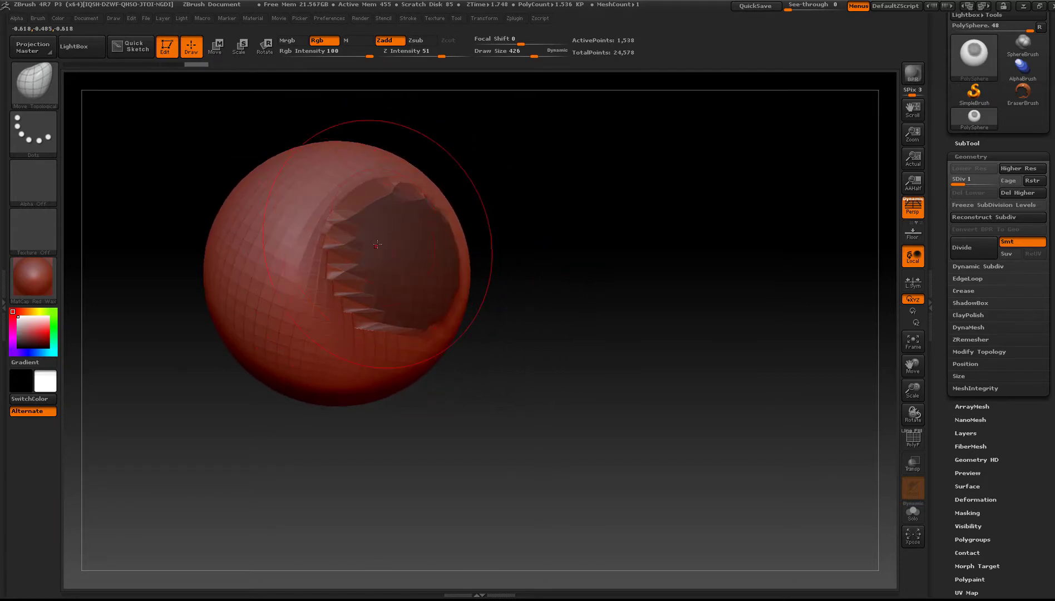
{"action": "mouse_move", "coordinate": [377, 244]}
{"action": "right_mouse_down"}
{"action": "mouse_move", "coordinate": [408, 273]}
{"action": "mouse_move", "coordinate": [375, 287]}
{"action": "right_mouse_up"}
{"action": "mouse_move", "coordinate": [386, 243]}
{"action": "right_mouse_down", "text": "ctrl"}
{"action": "mouse_move", "coordinate": [406, 300]}
{"action": "mouse_move", "coordinate": [377, 244]}
{"action": "right_mouse_up", "text": "ctrl"}
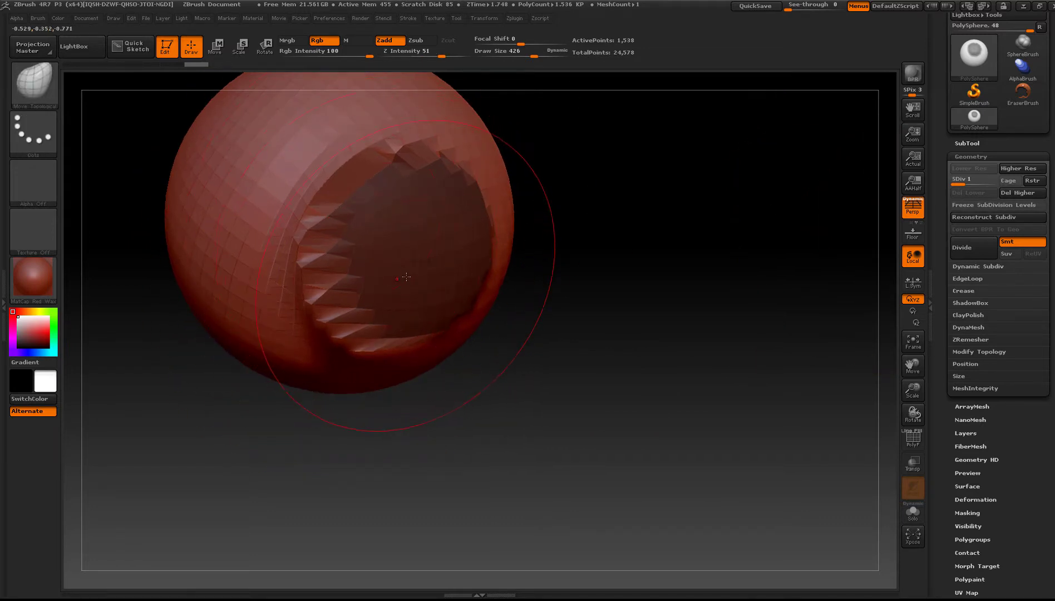
{"action": "right_click_drag", "start_coordinate": [415, 292], "coordinate": [406, 248], "text": "ctrl"}
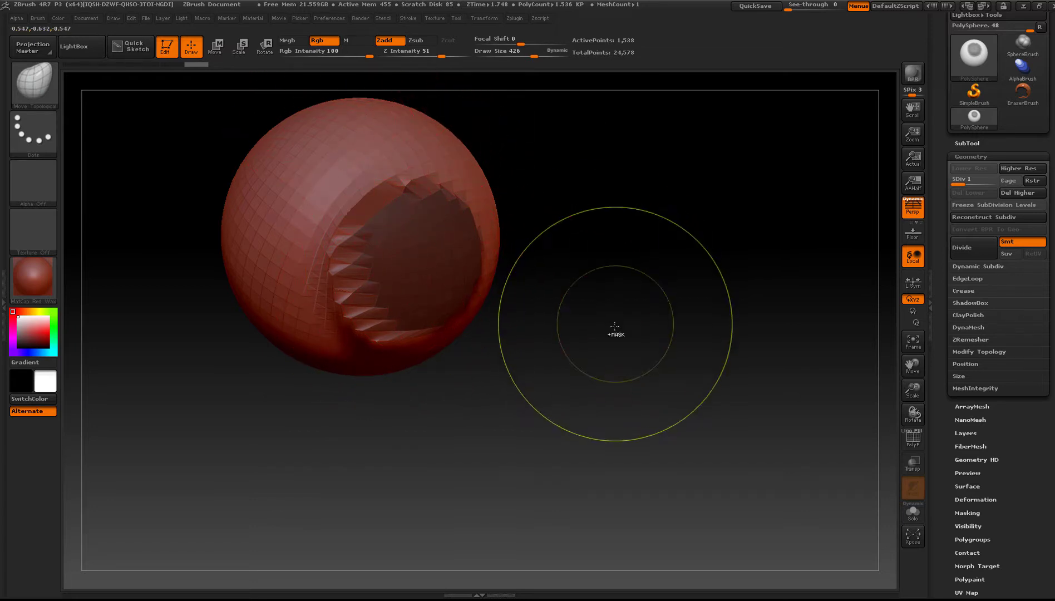
{"action": "key", "text": "ctrl+z"}
{"action": "key", "text": "ctrl"}
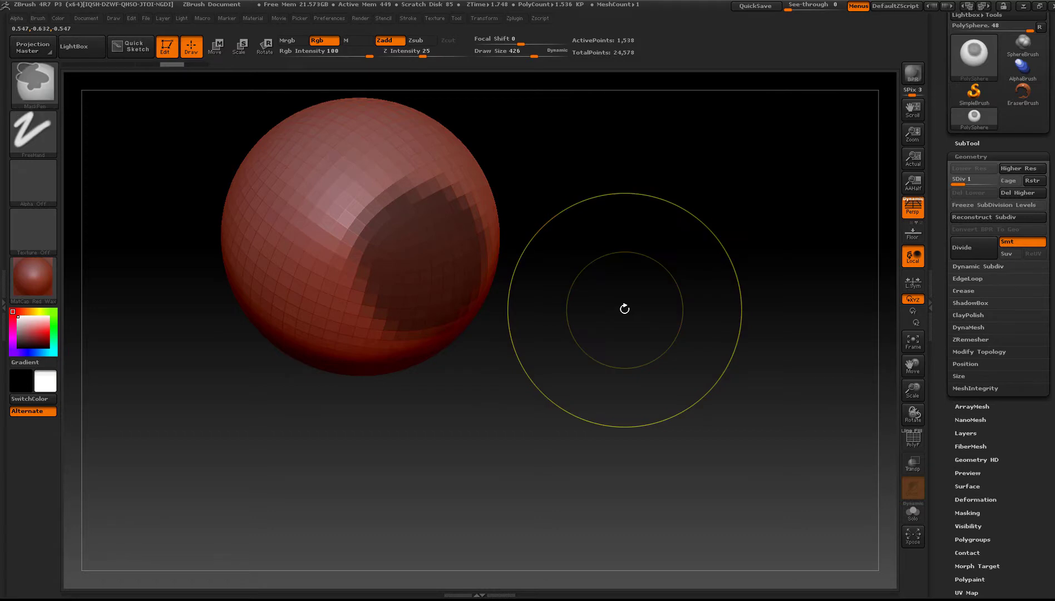
- Invert the mask and pull the unmasked round patch outward from the sphere with Move Topological
{"action": "left_click", "coordinate": [609, 238], "text": "ctrl"}
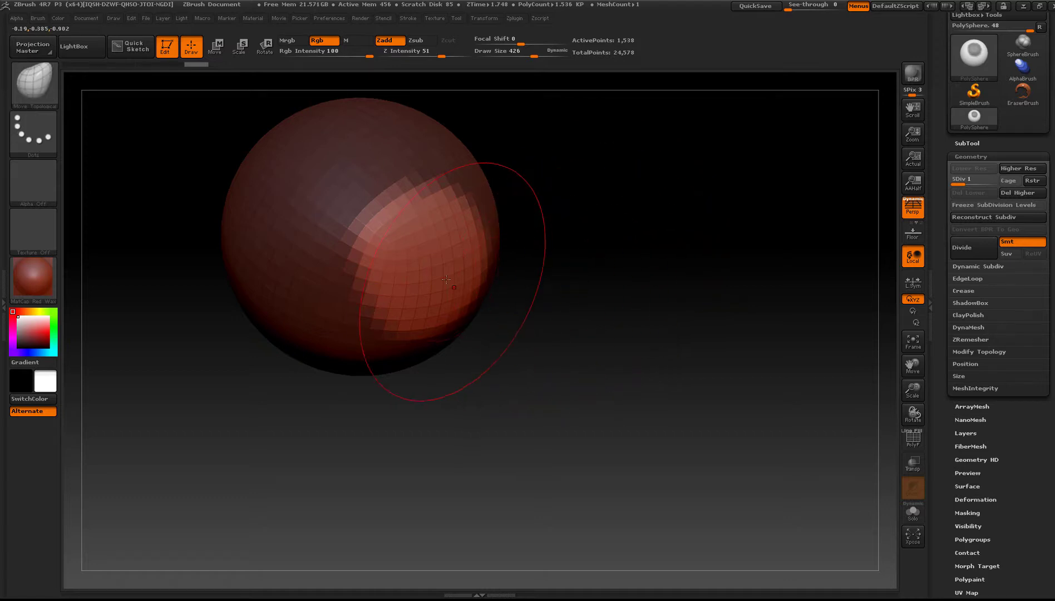
{"action": "right_click_drag", "start_coordinate": [426, 254], "coordinate": [439, 274]}
{"action": "right_click_drag", "start_coordinate": [390, 263], "coordinate": [422, 257]}
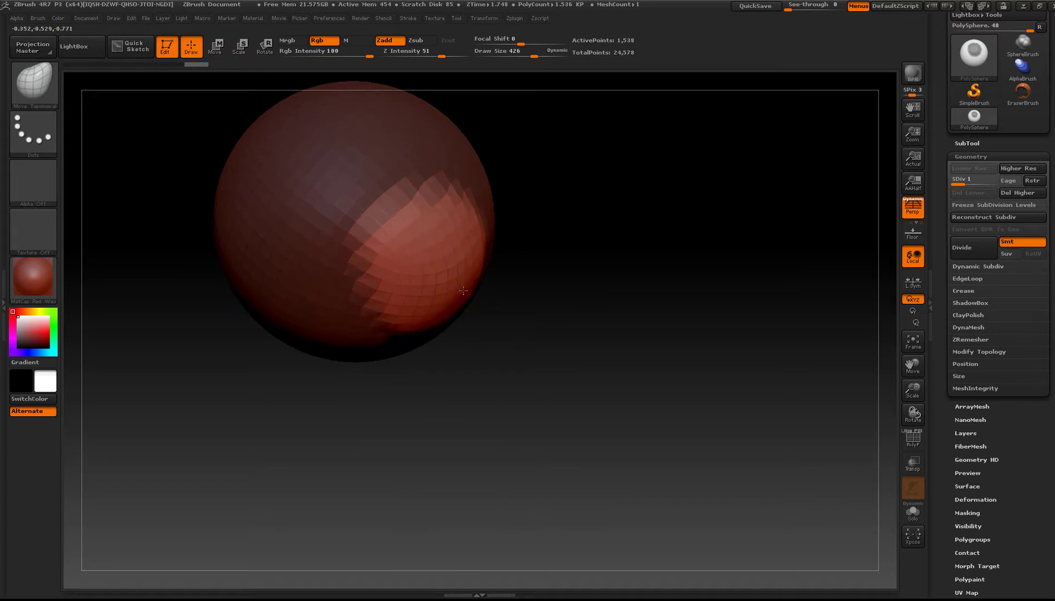
{"action": "mouse_move", "coordinate": [471, 300]}
{"action": "right_mouse_down"}
{"action": "mouse_move", "coordinate": [491, 329]}
{"action": "mouse_move", "coordinate": [419, 237]}
{"action": "mouse_move", "coordinate": [440, 266]}
{"action": "right_mouse_up"}
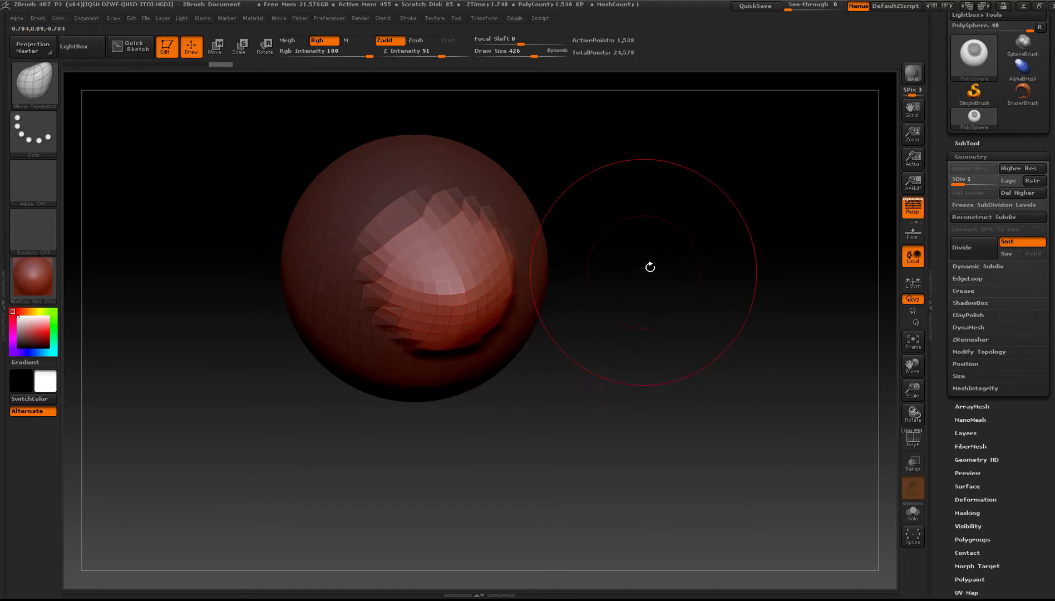
- Clear the mask from the sphere and view the jagged edge of the deformed patch up close
{"action": "key", "text": "ctrl"}
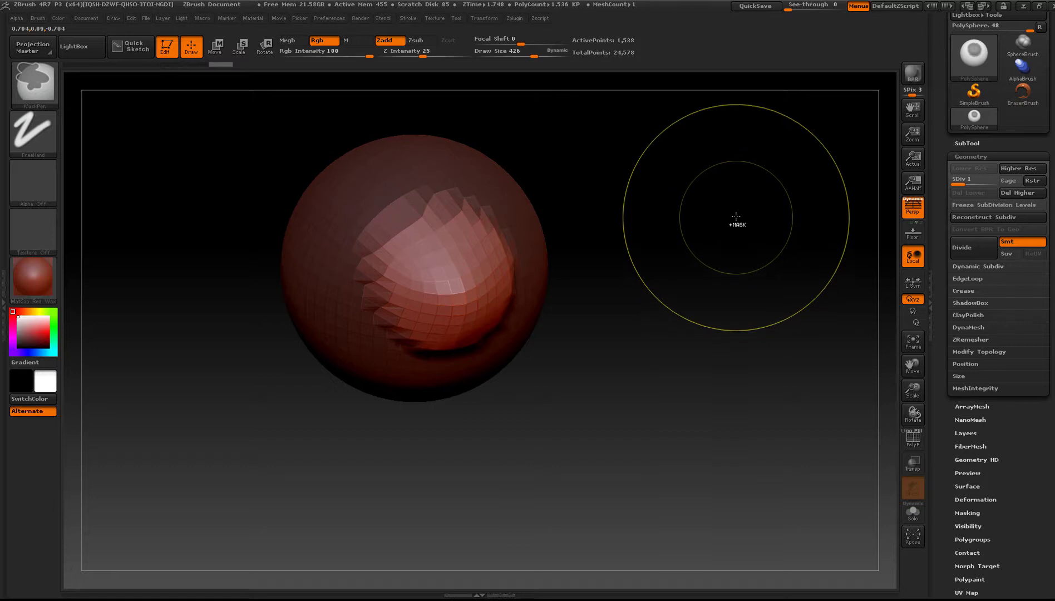
{"action": "mouse_move", "coordinate": [736, 215]}
{"action": "left_mouse_down", "text": "ctrl"}
{"action": "mouse_move", "coordinate": [732, 400]}
{"action": "mouse_move", "coordinate": [694, 407]}
{"action": "mouse_move", "coordinate": [631, 517]}
{"action": "mouse_move", "coordinate": [621, 389]}
{"action": "mouse_move", "coordinate": [562, 542]}
{"action": "left_mouse_up", "text": "ctrl"}
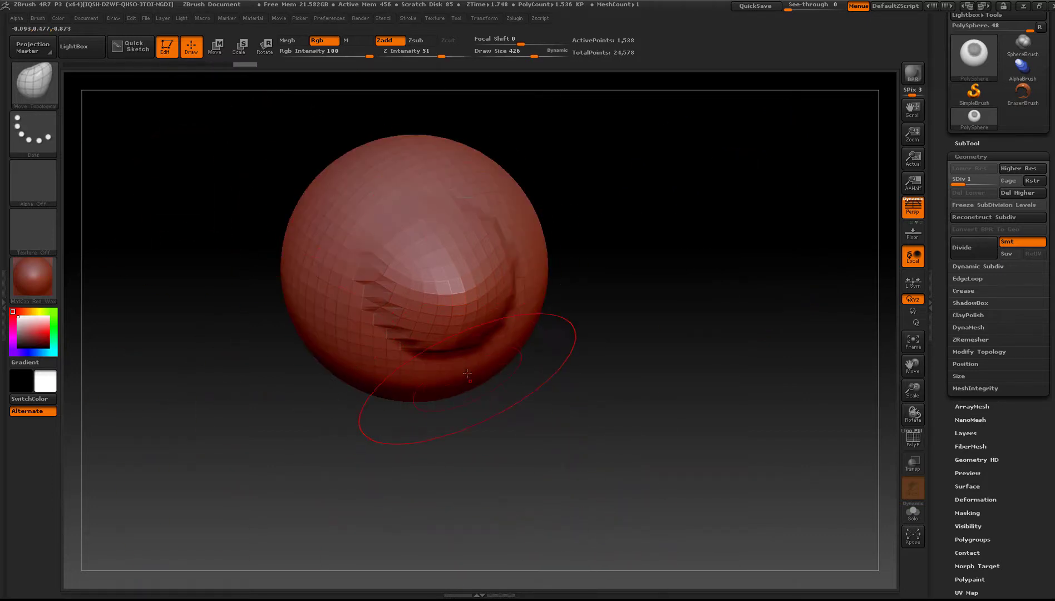
{"action": "right_click_drag", "start_coordinate": [468, 381], "coordinate": [488, 360]}
{"action": "right_click_drag", "start_coordinate": [409, 282], "coordinate": [410, 374], "text": "ctrl"}
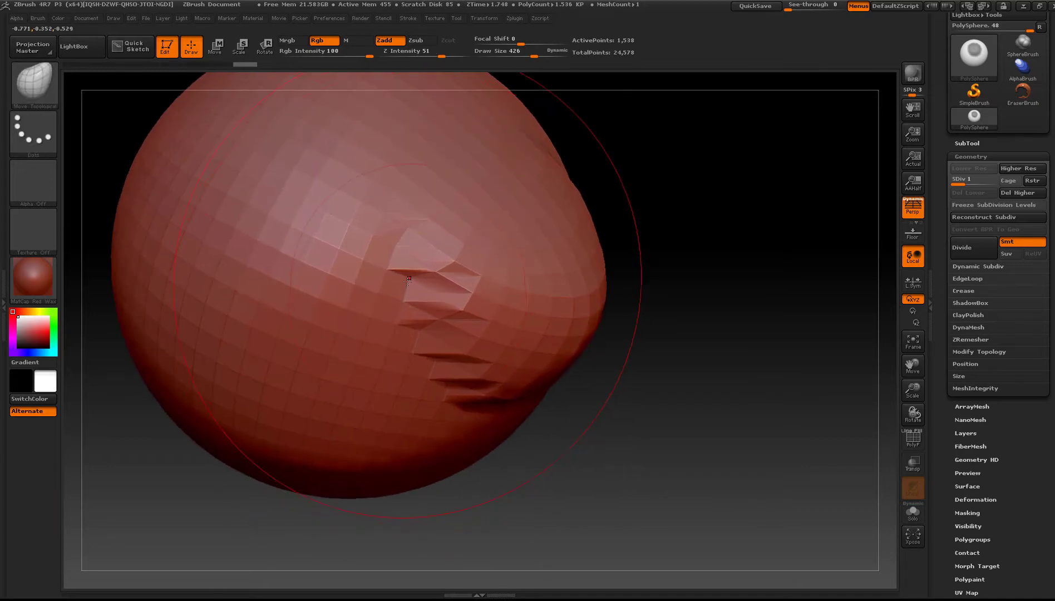
- Set the draw size to 86 and smooth the jagged edges around the raised patch
{"action": "key", "text": "s"}
{"action": "left_click_drag", "start_coordinate": [405, 285], "coordinate": [377, 292]}
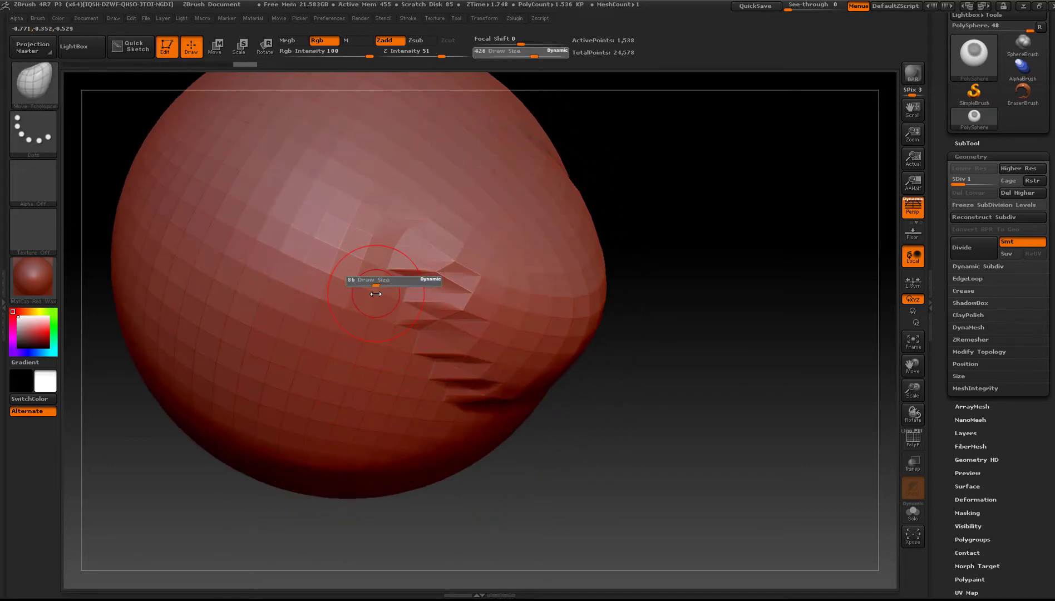
{"action": "mouse_move", "coordinate": [421, 329]}
{"action": "left_mouse_down", "text": "shift"}
{"action": "mouse_move", "coordinate": [458, 363]}
{"action": "mouse_move", "coordinate": [467, 431]}
{"action": "left_mouse_up", "text": "shift"}
{"action": "right_click_drag", "start_coordinate": [467, 431], "coordinate": [282, 367]}
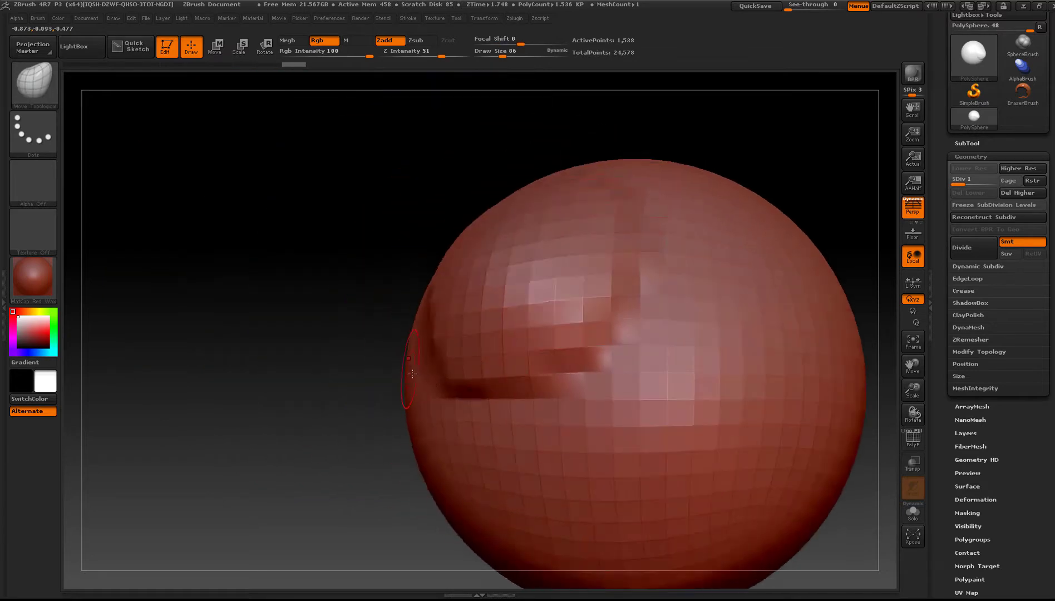
{"action": "mouse_move", "coordinate": [462, 404]}
{"action": "left_mouse_down", "text": "shift"}
{"action": "mouse_move", "coordinate": [548, 414]}
{"action": "mouse_move", "coordinate": [632, 312]}
{"action": "left_mouse_up", "text": "shift"}
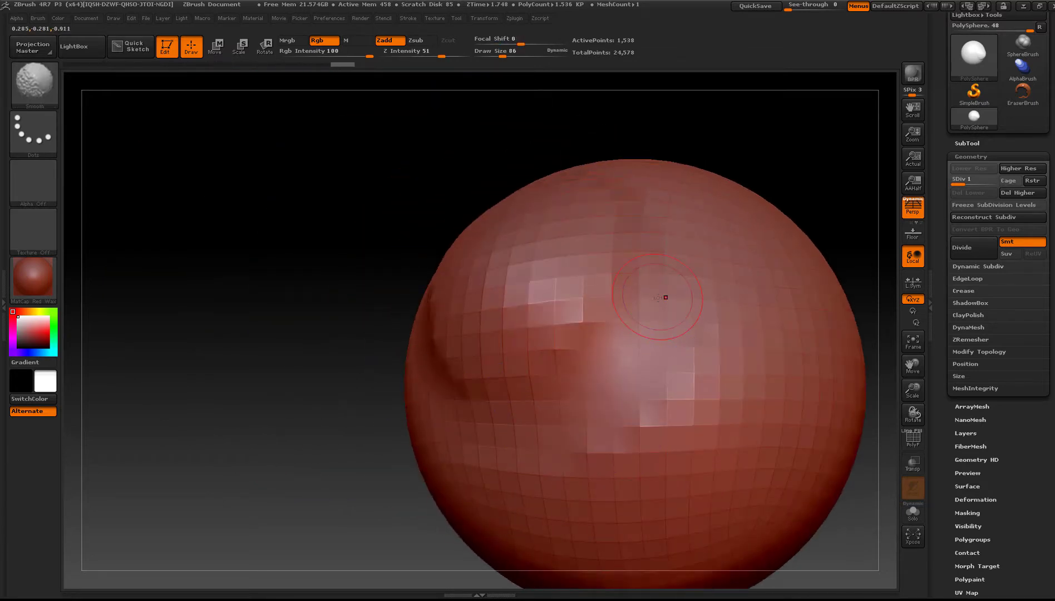
{"action": "right_click_drag", "start_coordinate": [666, 297], "coordinate": [667, 350]}
{"action": "left_click_drag", "start_coordinate": [641, 277], "coordinate": [616, 134], "text": "shift"}
{"action": "mouse_move", "coordinate": [652, 334]}
{"action": "right_mouse_down", "text": "ctrl"}
{"action": "mouse_move", "coordinate": [651, 289]}
{"action": "mouse_move", "coordinate": [682, 344]}
{"action": "mouse_move", "coordinate": [545, 334]}
{"action": "mouse_move", "coordinate": [673, 334]}
{"action": "right_mouse_up", "text": "ctrl"}
{"action": "left_click_drag", "start_coordinate": [530, 325], "coordinate": [557, 239], "text": "shift"}
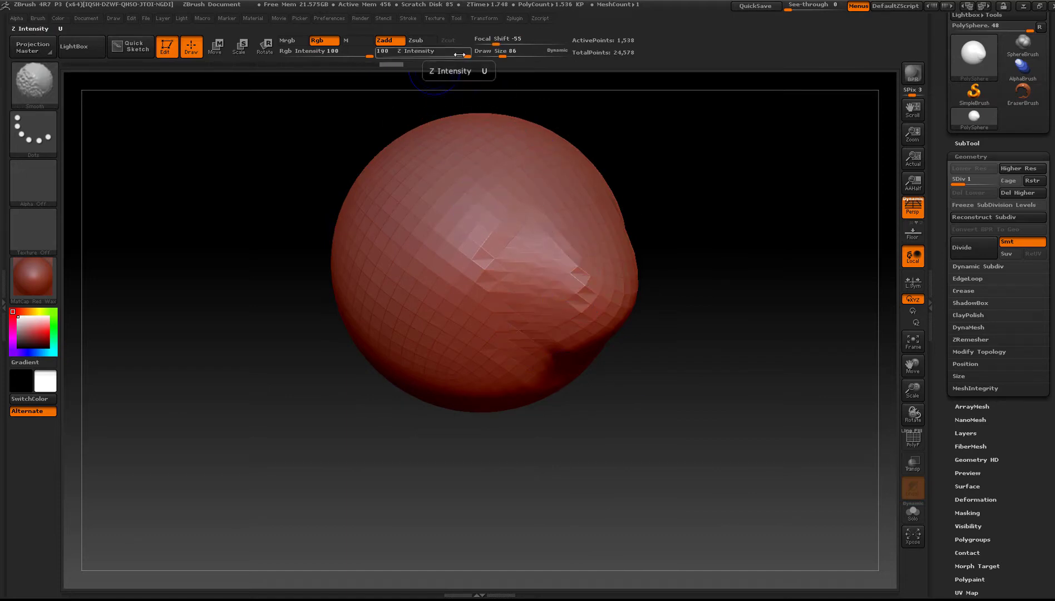
- Set the Smooth brush's Z Intensity to 6 and soften the remaining ridges around the bulge
{"action": "left_click_drag", "start_coordinate": [460, 55], "coordinate": [400, 55]}
{"action": "right_click_drag", "start_coordinate": [503, 328], "coordinate": [496, 333]}
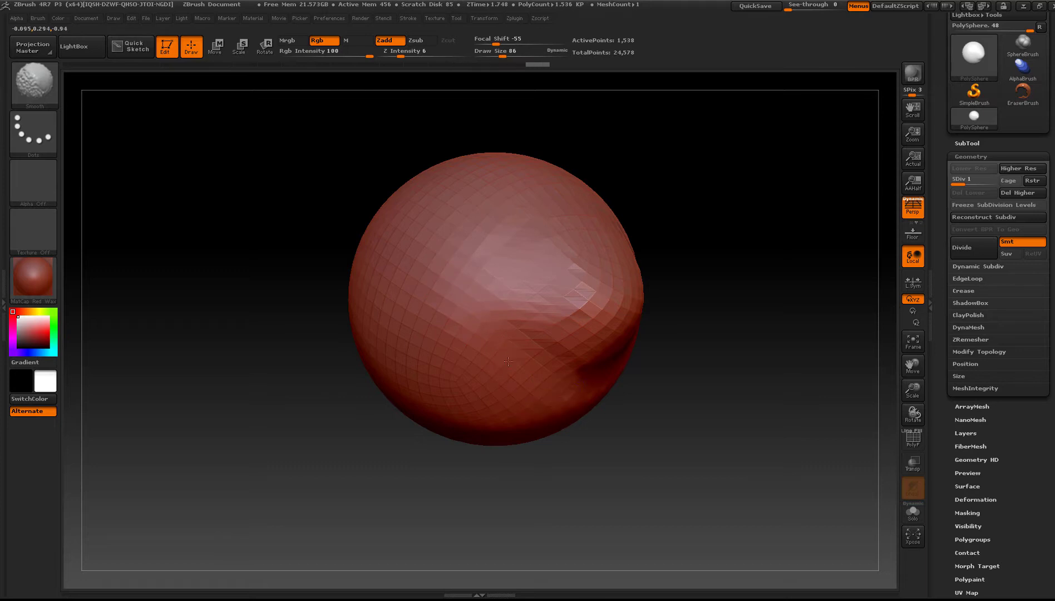
{"action": "left_click_drag", "start_coordinate": [634, 401], "coordinate": [529, 389]}
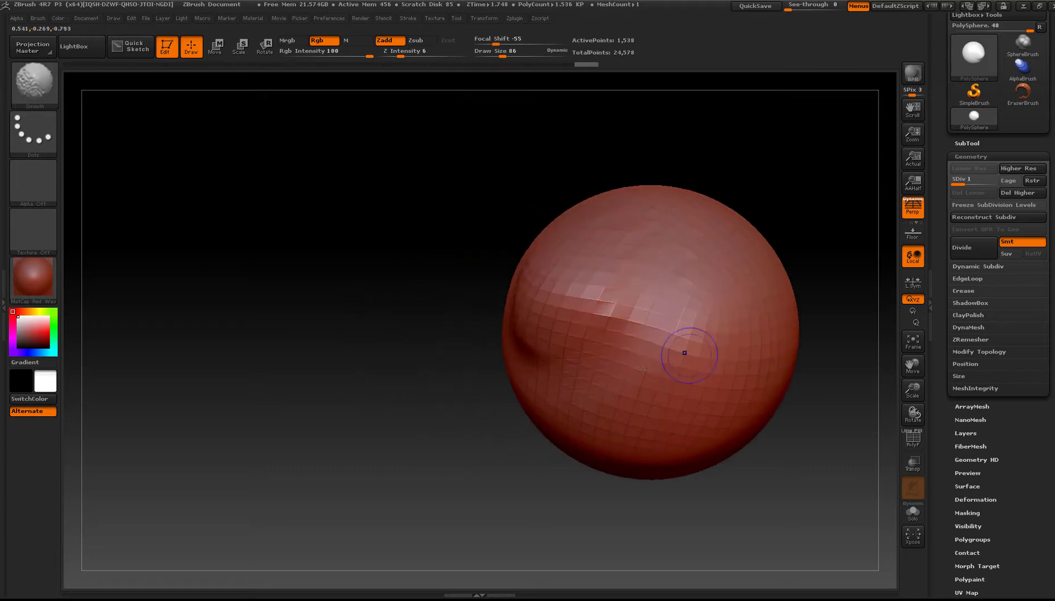
{"action": "left_click_drag", "start_coordinate": [643, 370], "coordinate": [595, 374], "text": "shift"}
{"action": "left_click_drag", "start_coordinate": [456, 378], "coordinate": [464, 445]}
{"action": "left_click_drag", "start_coordinate": [356, 445], "coordinate": [362, 389]}
{"action": "left_click_drag", "start_coordinate": [389, 473], "coordinate": [334, 473]}
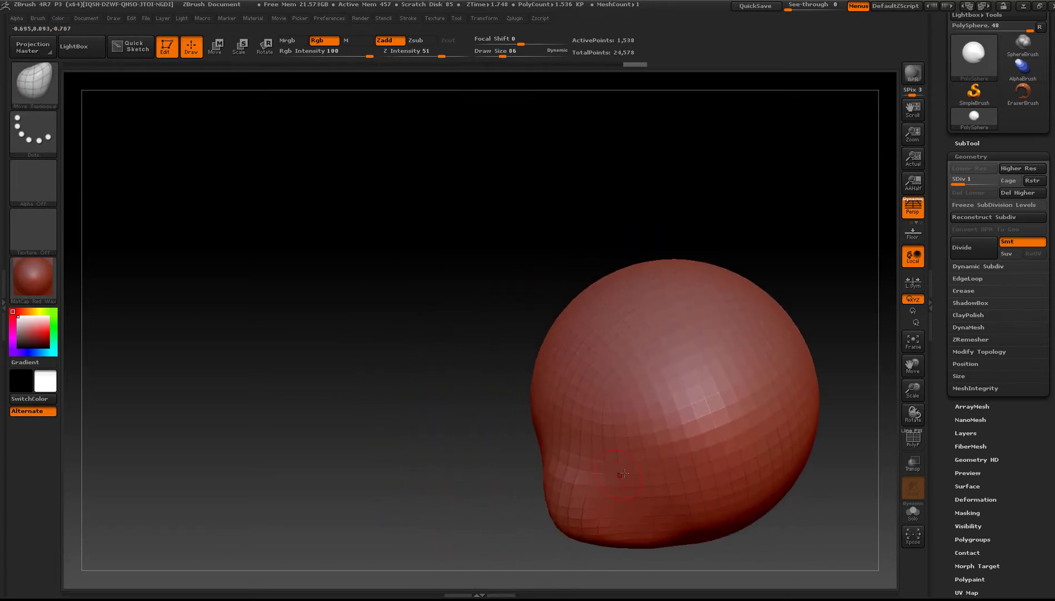
{"action": "mouse_move", "coordinate": [501, 490]}
{"action": "left_mouse_down", "text": "alt"}
{"action": "mouse_move", "coordinate": [485, 341]}
{"action": "mouse_move", "coordinate": [490, 412]}
{"action": "mouse_move", "coordinate": [568, 467]}
{"action": "left_mouse_up", "text": "alt"}
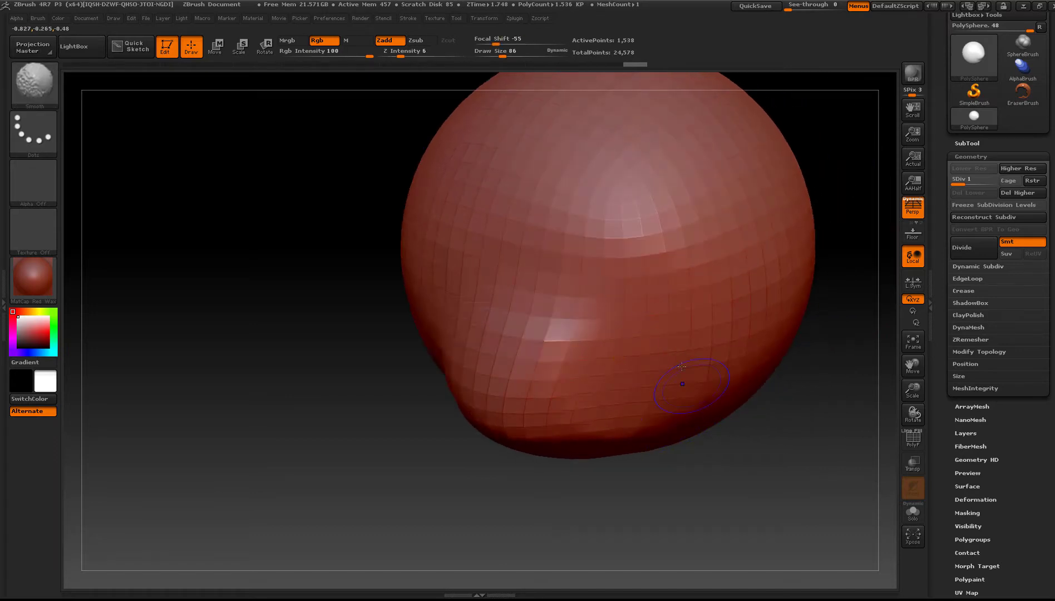
{"action": "right_click_drag", "start_coordinate": [454, 245], "coordinate": [534, 256]}
{"action": "right_click_drag", "start_coordinate": [534, 256], "coordinate": [526, 208], "text": "ctrl"}
{"action": "mouse_move", "coordinate": [601, 261]}
{"action": "right_mouse_down"}
{"action": "mouse_move", "coordinate": [564, 266]}
{"action": "mouse_move", "coordinate": [554, 312]}
{"action": "right_mouse_up"}
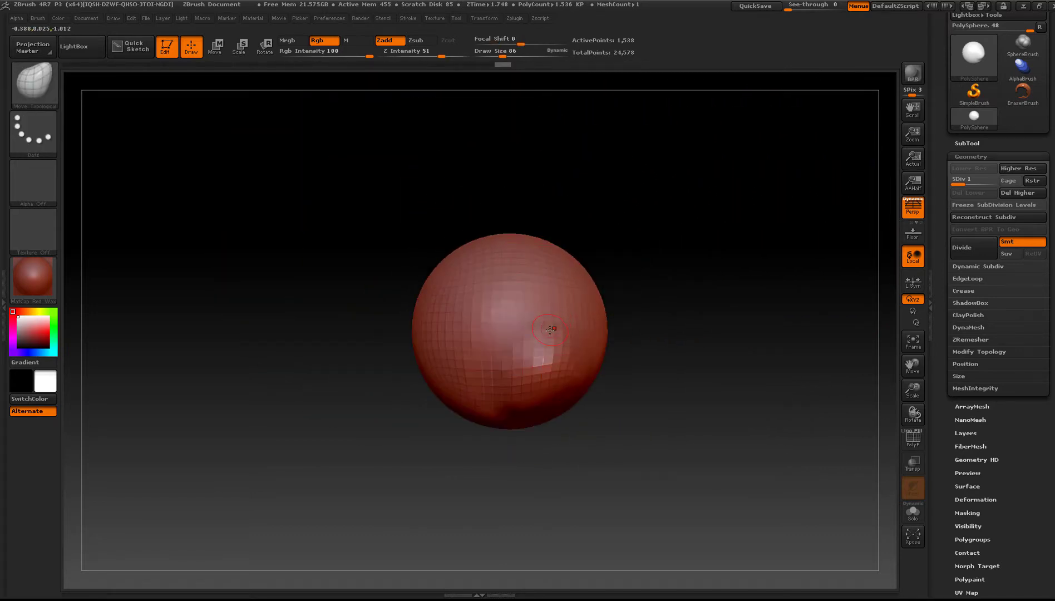
{"action": "right_click_drag", "start_coordinate": [551, 301], "coordinate": [551, 334], "text": "ctrl"}
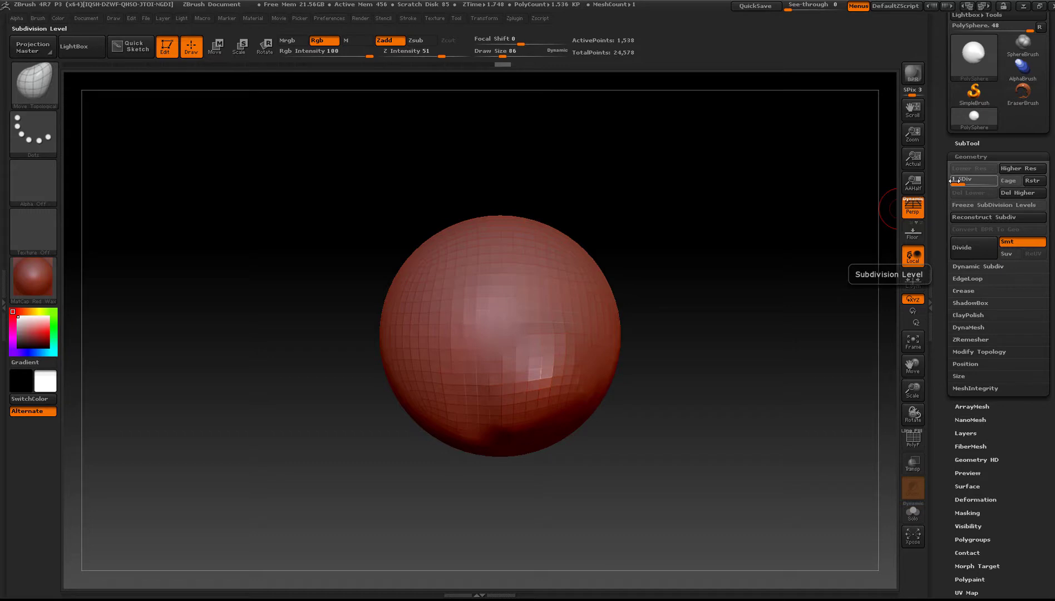
- Paint a diagonal mask stroke across the sphere's front at subdivision level 1
{"action": "left_click_drag", "start_coordinate": [953, 181], "coordinate": [968, 184]}
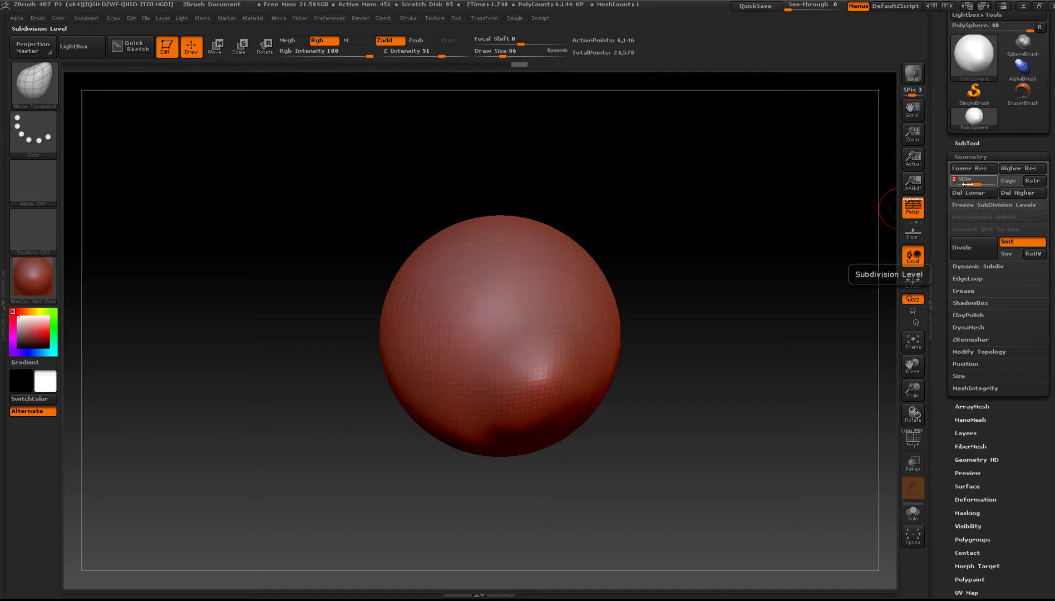
{"action": "left_click_drag", "start_coordinate": [972, 184], "coordinate": [954, 185]}
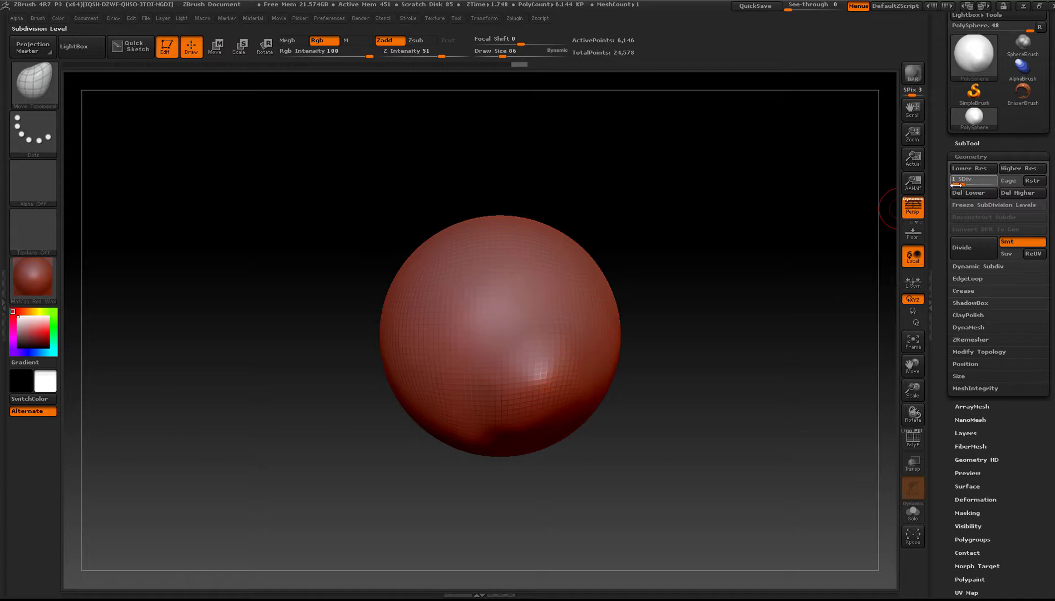
{"action": "left_click_drag", "start_coordinate": [440, 259], "coordinate": [504, 349], "text": "ctrl"}
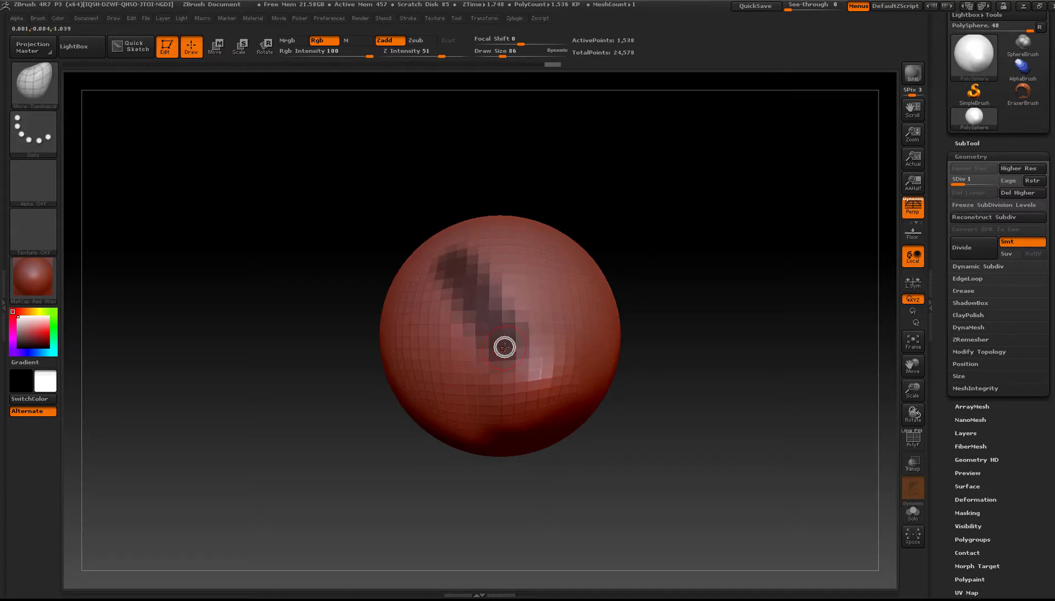
- Raise the geometry to subdivision level 2 and paint a second diagonal mask stroke beside the first
{"action": "left_click_drag", "start_coordinate": [962, 180], "coordinate": [976, 180]}
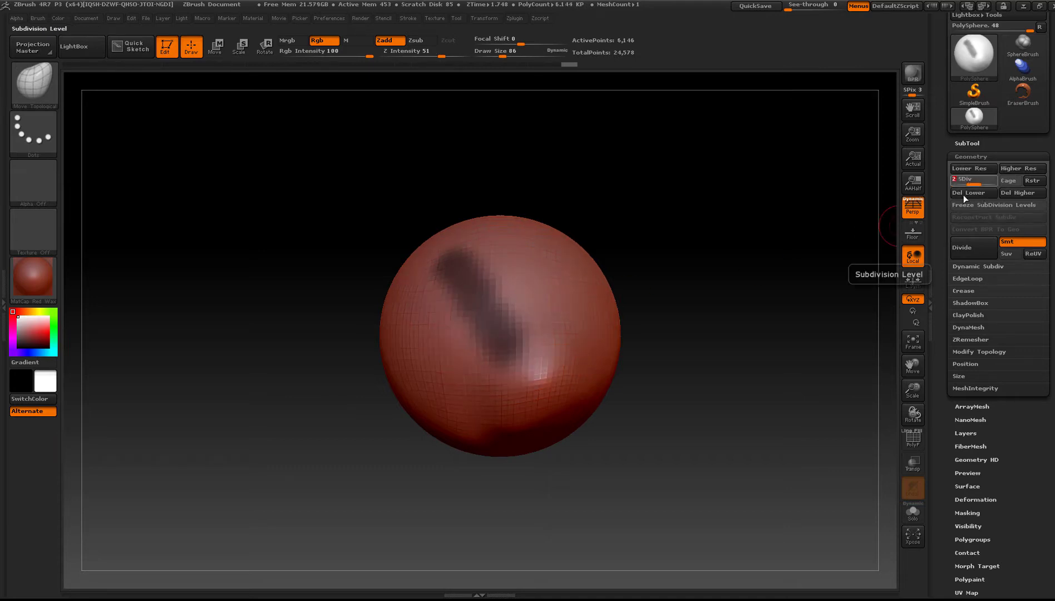
{"action": "left_click_drag", "start_coordinate": [495, 236], "coordinate": [557, 338], "text": "ctrl"}
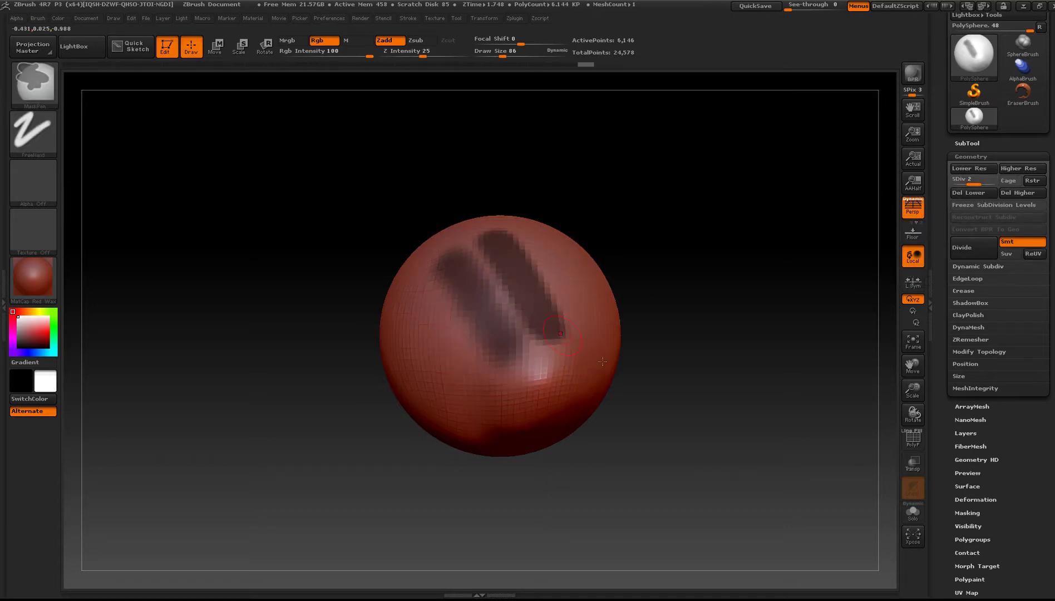
{"action": "left_click_drag", "start_coordinate": [711, 268], "coordinate": [794, 240]}
- Raise the geometry to subdivision level 3 and paint a third parallel mask stroke for comparison
{"action": "left_click_drag", "start_coordinate": [977, 183], "coordinate": [990, 198]}
{"action": "left_click_drag", "start_coordinate": [790, 206], "coordinate": [740, 228]}
{"action": "mouse_move", "coordinate": [539, 206]}
{"action": "left_mouse_down", "text": "ctrl"}
{"action": "mouse_move", "coordinate": [591, 333]}
{"action": "mouse_move", "coordinate": [597, 322]}
{"action": "left_mouse_up", "text": "ctrl"}
{"action": "right_click_drag", "start_coordinate": [576, 308], "coordinate": [568, 285]}
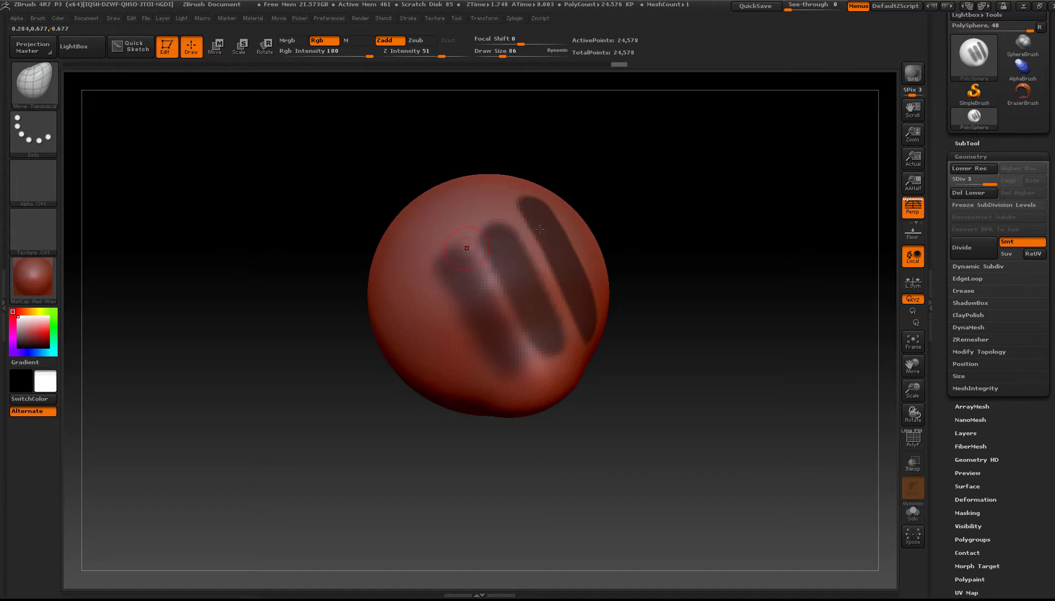
{"action": "mouse_move", "coordinate": [575, 233]}
{"action": "right_mouse_down", "text": "ctrl"}
{"action": "mouse_move", "coordinate": [531, 312]}
{"action": "mouse_move", "coordinate": [551, 337]}
{"action": "mouse_move", "coordinate": [572, 323]}
{"action": "right_mouse_up", "text": "ctrl"}
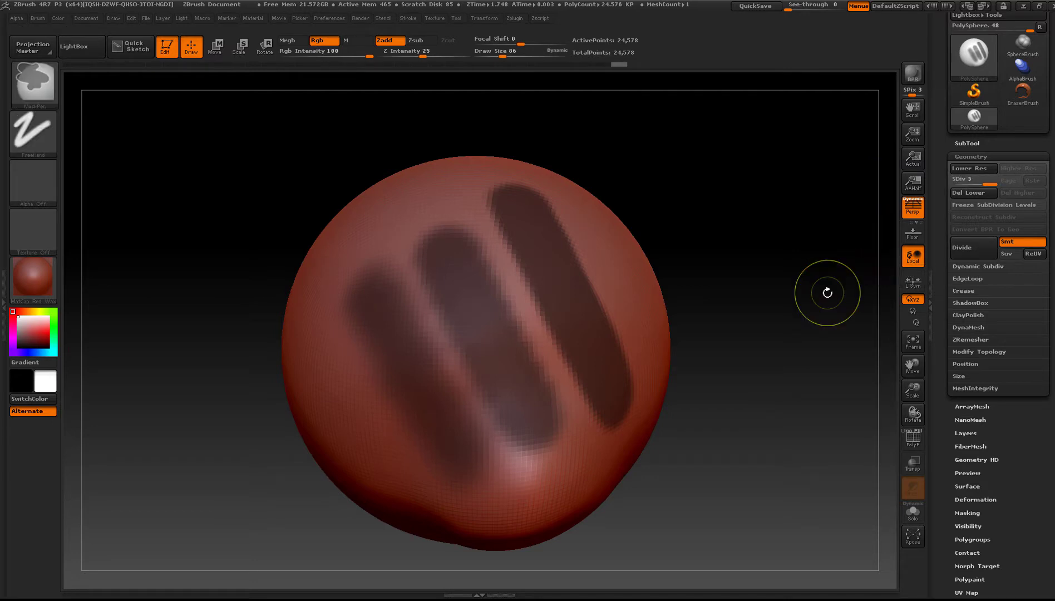
- Clear all three mask strokes and divide the sphere to subdivision level 4
{"action": "left_click", "coordinate": [827, 293], "text": "ctrl"}
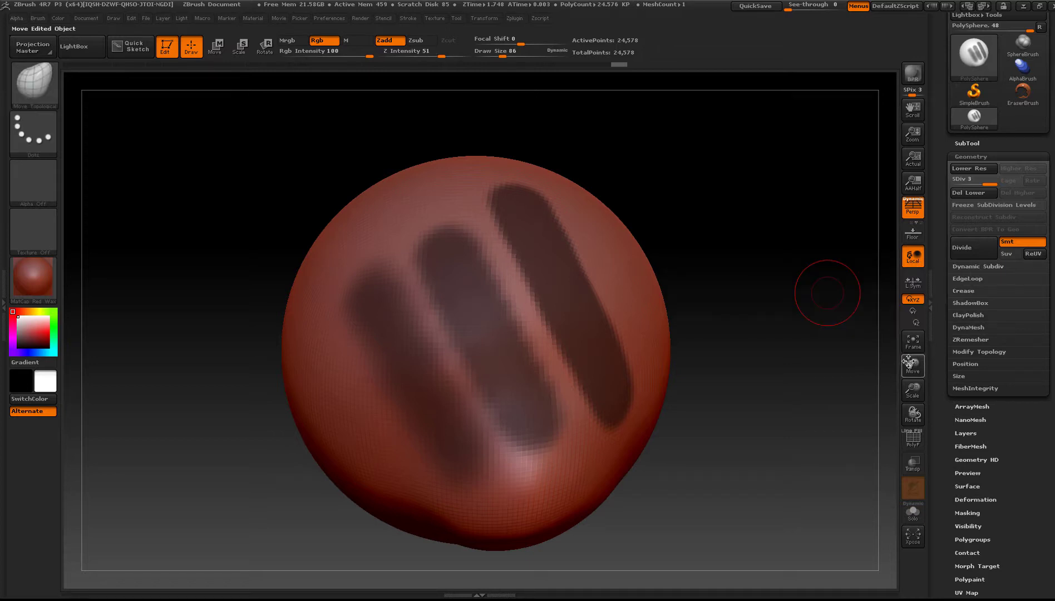
{"action": "left_click_drag", "start_coordinate": [765, 207], "coordinate": [721, 282], "text": "ctrl"}
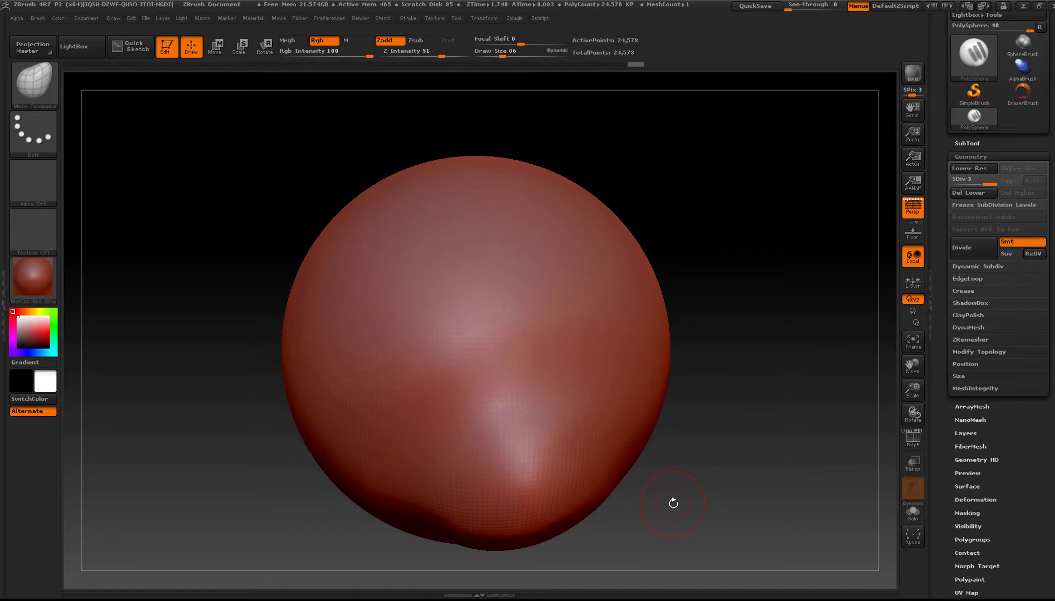
{"action": "key", "text": "ctrl"}
{"action": "key", "text": "ctrl+d"}
{"action": "right_click_drag", "start_coordinate": [479, 349], "coordinate": [603, 304]}
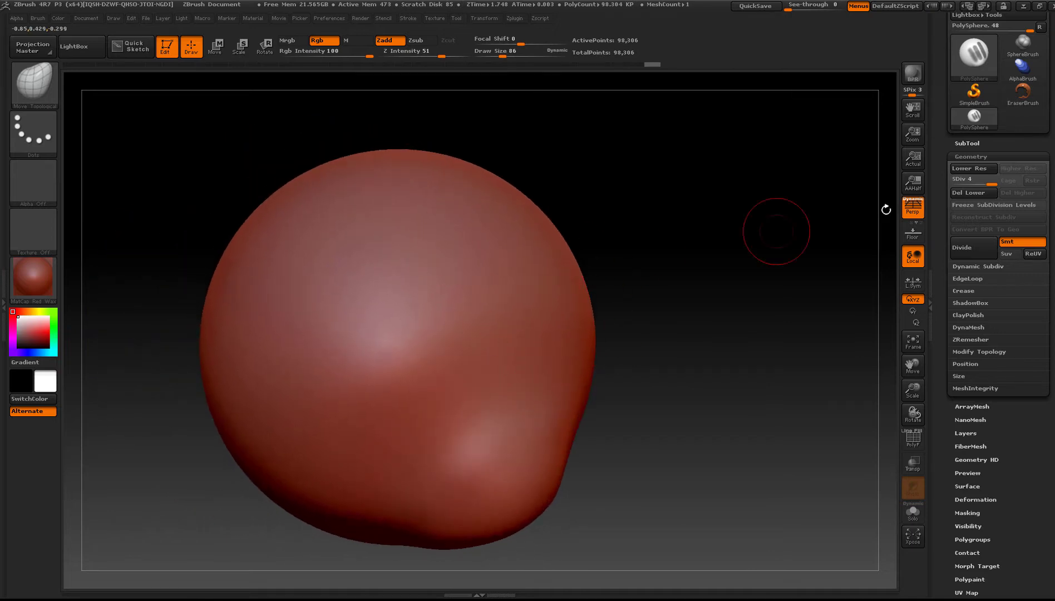
- Compare the sphere's surface at subdivision level 1 with subdivision level 4
{"action": "left_click_drag", "start_coordinate": [977, 185], "coordinate": [960, 187]}
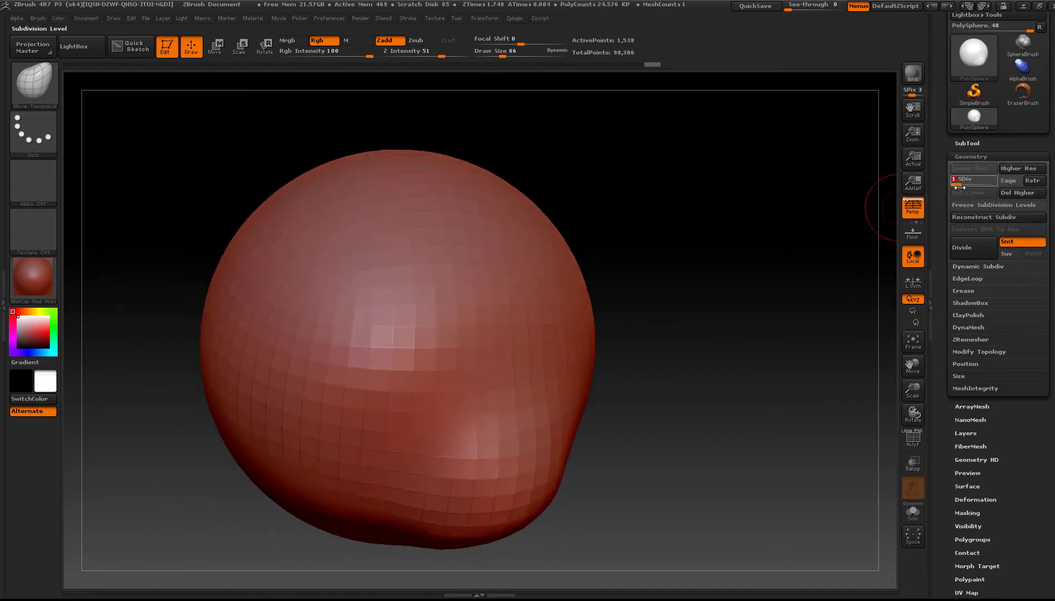
{"action": "left_click", "coordinate": [993, 185]}
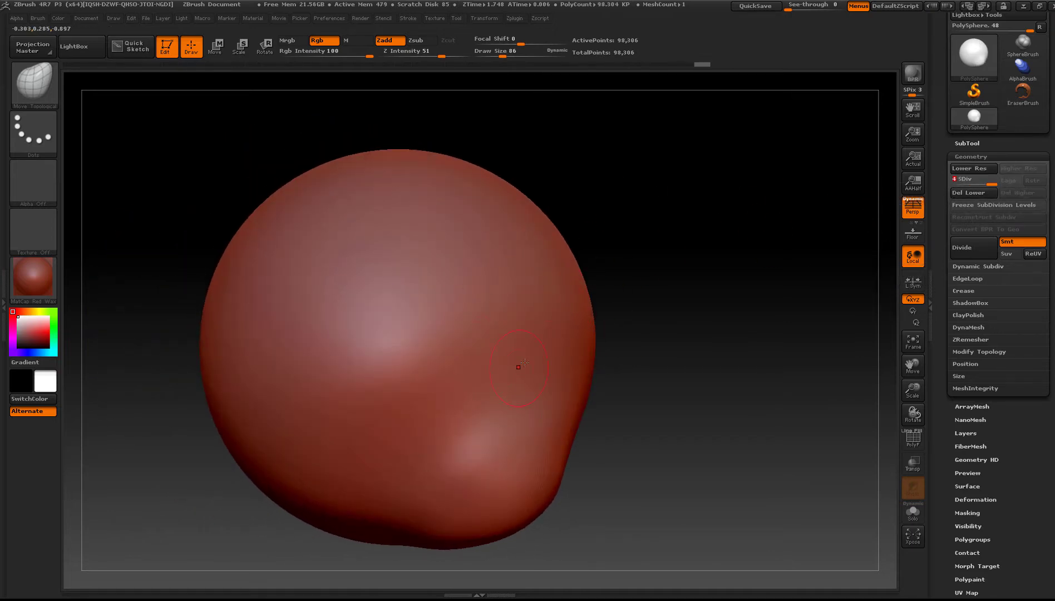
{"action": "mouse_move", "coordinate": [528, 346]}
{"action": "right_mouse_down", "text": "ctrl"}
{"action": "mouse_move", "coordinate": [523, 383]}
{"action": "mouse_move", "coordinate": [489, 392]}
{"action": "mouse_move", "coordinate": [519, 406]}
{"action": "mouse_move", "coordinate": [567, 398]}
{"action": "mouse_move", "coordinate": [529, 389]}
{"action": "mouse_move", "coordinate": [521, 367]}
{"action": "right_mouse_up", "text": "ctrl"}
{"action": "right_click_drag", "start_coordinate": [511, 316], "coordinate": [505, 374], "text": "ctrl"}
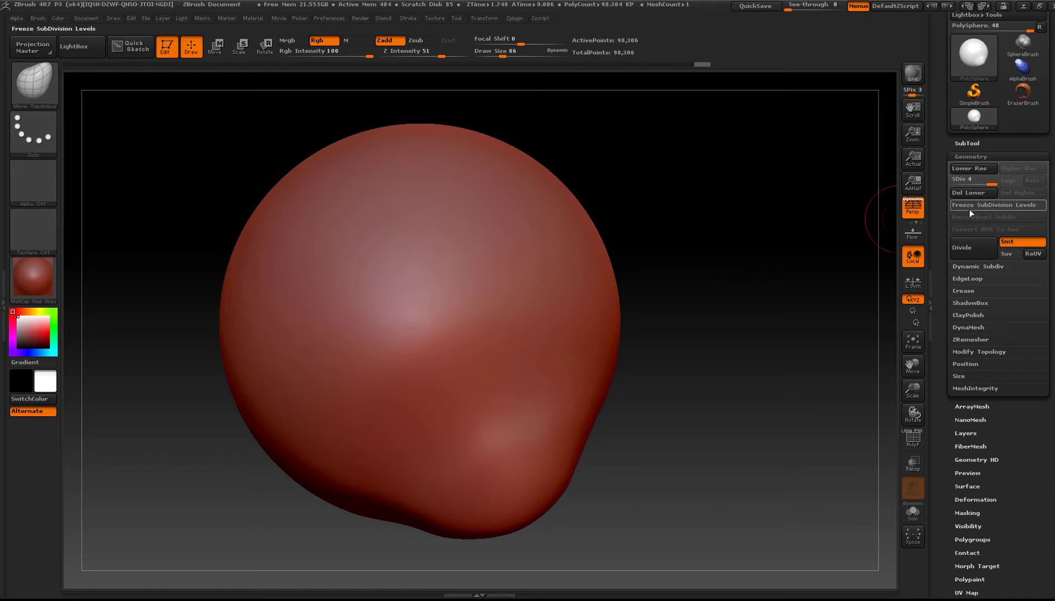
- Paint a broad mask across the sphere's front at level 4, leaving an unmasked island enclosed on one side
{"action": "left_click", "coordinate": [420, 421], "text": "ctrl"}
{"action": "mouse_move", "coordinate": [420, 421]}
{"action": "left_mouse_down", "text": "ctrl"}
{"action": "mouse_move", "coordinate": [499, 371]}
{"action": "mouse_move", "coordinate": [526, 312]}
{"action": "mouse_move", "coordinate": [503, 245]}
{"action": "mouse_move", "coordinate": [453, 199]}
{"action": "mouse_move", "coordinate": [387, 183]}
{"action": "mouse_move", "coordinate": [302, 225]}
{"action": "mouse_move", "coordinate": [259, 320]}
{"action": "mouse_move", "coordinate": [292, 406]}
{"action": "mouse_move", "coordinate": [334, 435]}
{"action": "mouse_move", "coordinate": [414, 460]}
{"action": "mouse_move", "coordinate": [475, 440]}
{"action": "mouse_move", "coordinate": [531, 390]}
{"action": "mouse_move", "coordinate": [505, 424]}
{"action": "mouse_move", "coordinate": [567, 284]}
{"action": "mouse_move", "coordinate": [581, 278]}
{"action": "mouse_move", "coordinate": [609, 301]}
{"action": "mouse_move", "coordinate": [582, 355]}
{"action": "left_mouse_up", "text": "ctrl"}
{"action": "left_click_drag", "start_coordinate": [668, 356], "coordinate": [553, 360]}
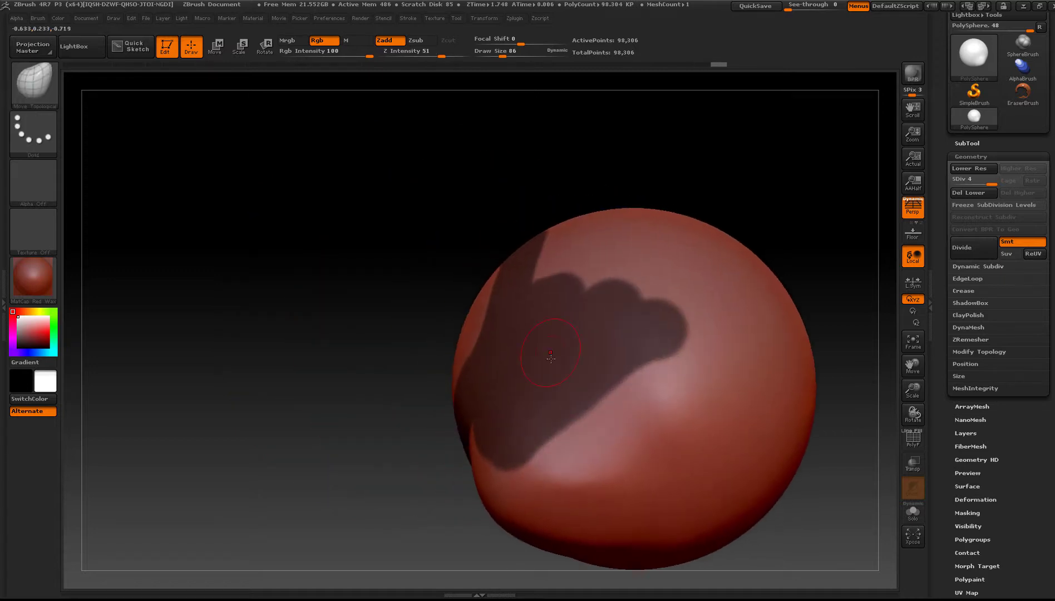
{"action": "mouse_move", "coordinate": [665, 400]}
{"action": "left_mouse_down", "text": "ctrl"}
{"action": "mouse_move", "coordinate": [634, 384]}
{"action": "mouse_move", "coordinate": [608, 453]}
{"action": "mouse_move", "coordinate": [645, 306]}
{"action": "mouse_move", "coordinate": [518, 287]}
{"action": "left_mouse_up", "text": "ctrl"}
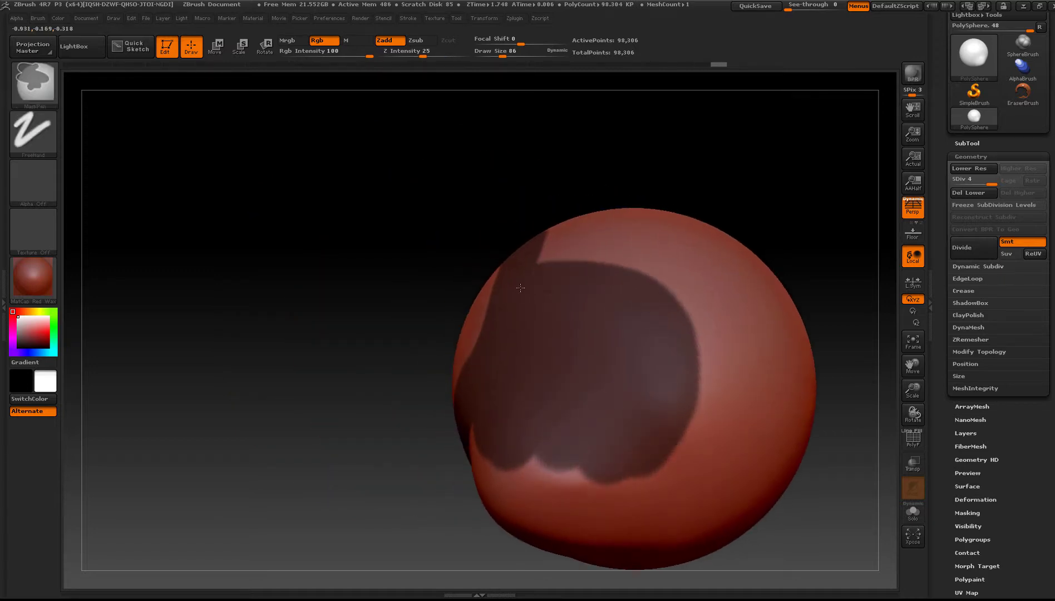
{"action": "left_click_drag", "start_coordinate": [339, 345], "coordinate": [453, 361]}
{"action": "mouse_move", "coordinate": [427, 406]}
{"action": "left_mouse_down", "text": "ctrl"}
{"action": "mouse_move", "coordinate": [518, 450]}
{"action": "mouse_move", "coordinate": [615, 418]}
{"action": "left_mouse_up", "text": "ctrl"}
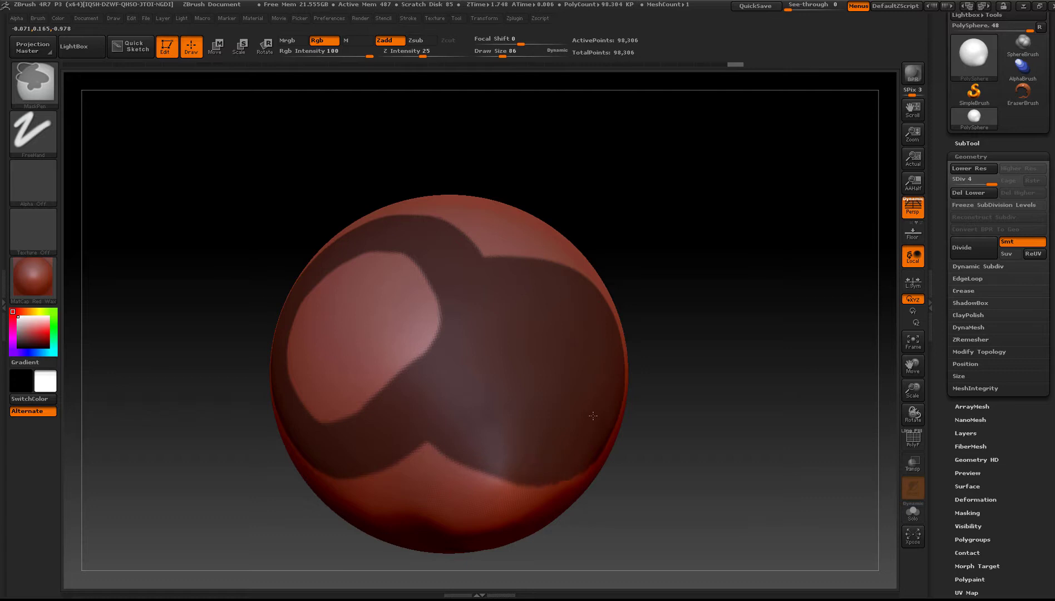
- Invert the painted mask across the whole sphere, and invert it back
{"action": "mouse_move", "coordinate": [617, 417]}
{"action": "right_mouse_down"}
{"action": "mouse_move", "coordinate": [570, 423]}
{"action": "mouse_move", "coordinate": [544, 365]}
{"action": "mouse_move", "coordinate": [640, 406]}
{"action": "mouse_move", "coordinate": [516, 420]}
{"action": "right_mouse_up"}
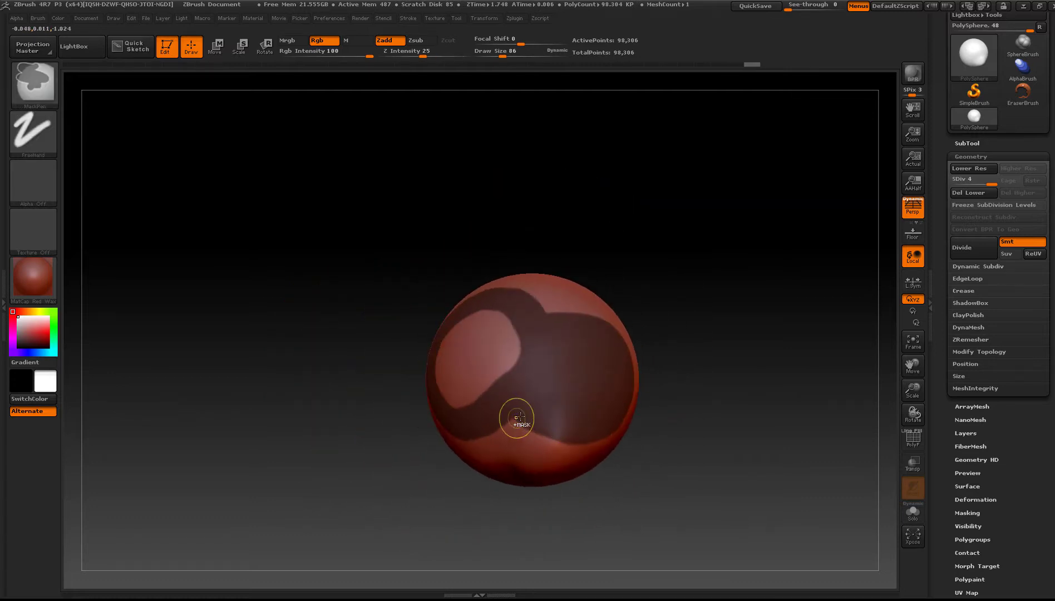
{"action": "left_click", "coordinate": [709, 266], "text": "ctrl"}
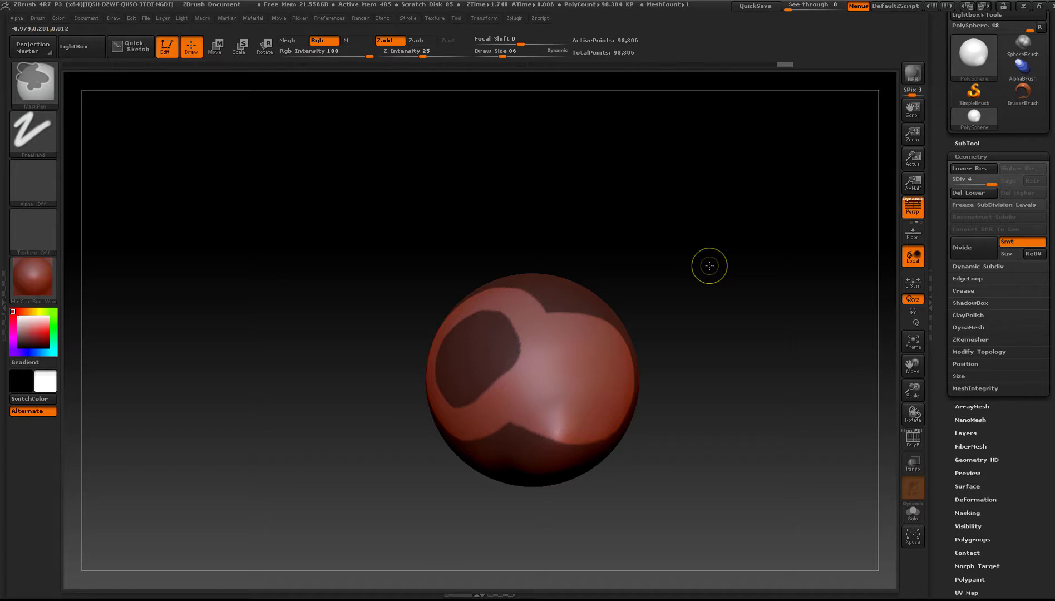
{"action": "left_click", "coordinate": [709, 266], "text": "ctrl"}
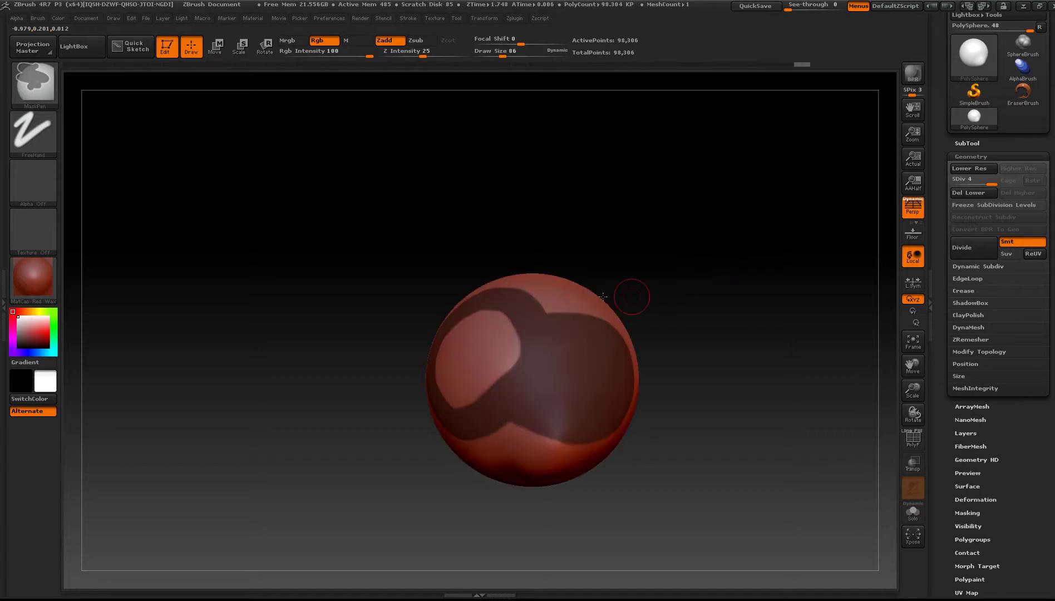
- Clear the mask from the sphere and lower it to subdivision level 2
{"action": "left_click_drag", "start_coordinate": [631, 294], "coordinate": [617, 325]}
{"action": "left_click_drag", "start_coordinate": [706, 223], "coordinate": [647, 324], "text": "ctrl"}
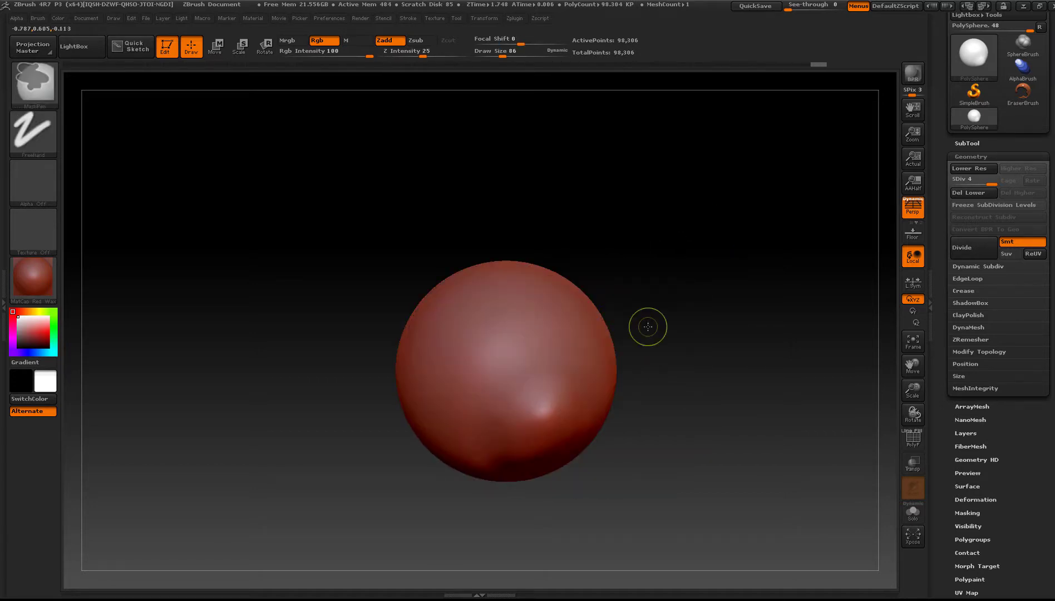
{"action": "mouse_move", "coordinate": [618, 312]}
{"action": "right_mouse_down"}
{"action": "mouse_move", "coordinate": [559, 366]}
{"action": "mouse_move", "coordinate": [623, 317]}
{"action": "right_mouse_up"}
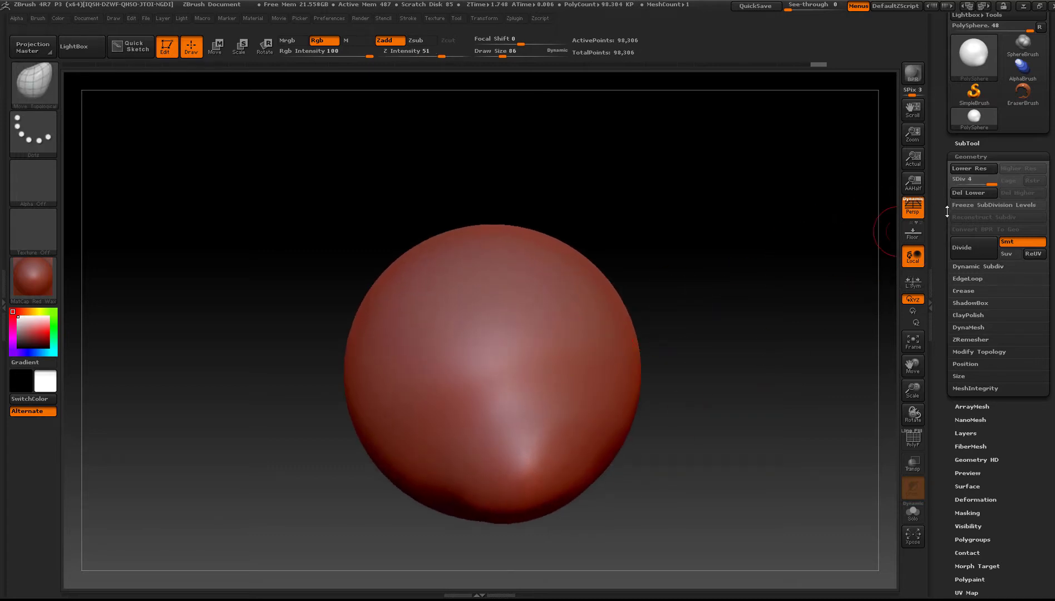
{"action": "left_click_drag", "start_coordinate": [992, 182], "coordinate": [967, 182]}
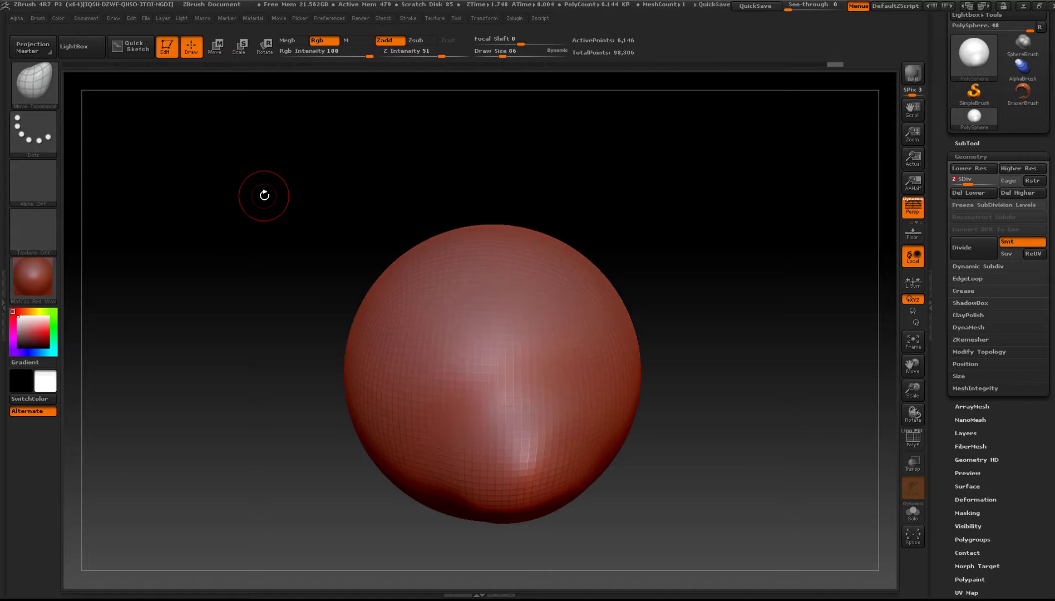
- Choose MaskLasso as the masking brush
{"action": "key", "text": "ctrl"}
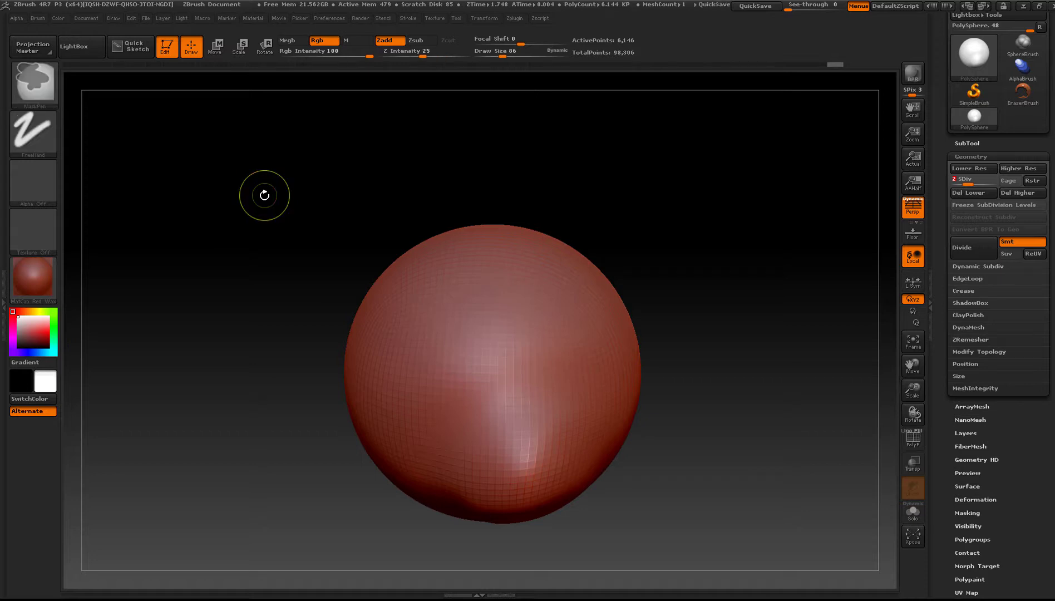
{"action": "left_click", "coordinate": [42, 87]}
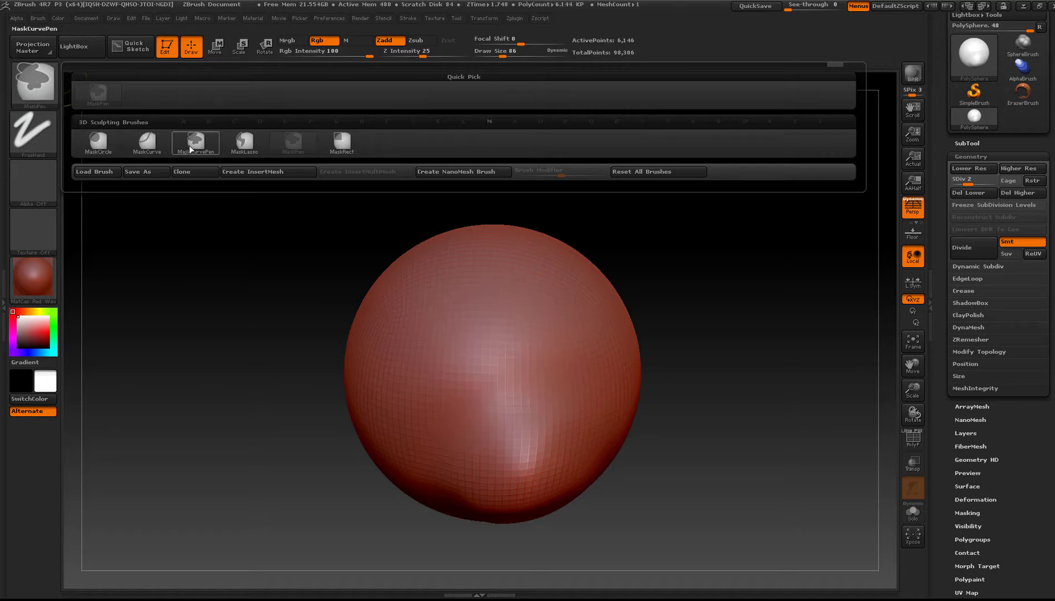
{"action": "mouse_move", "coordinate": [259, 157]}
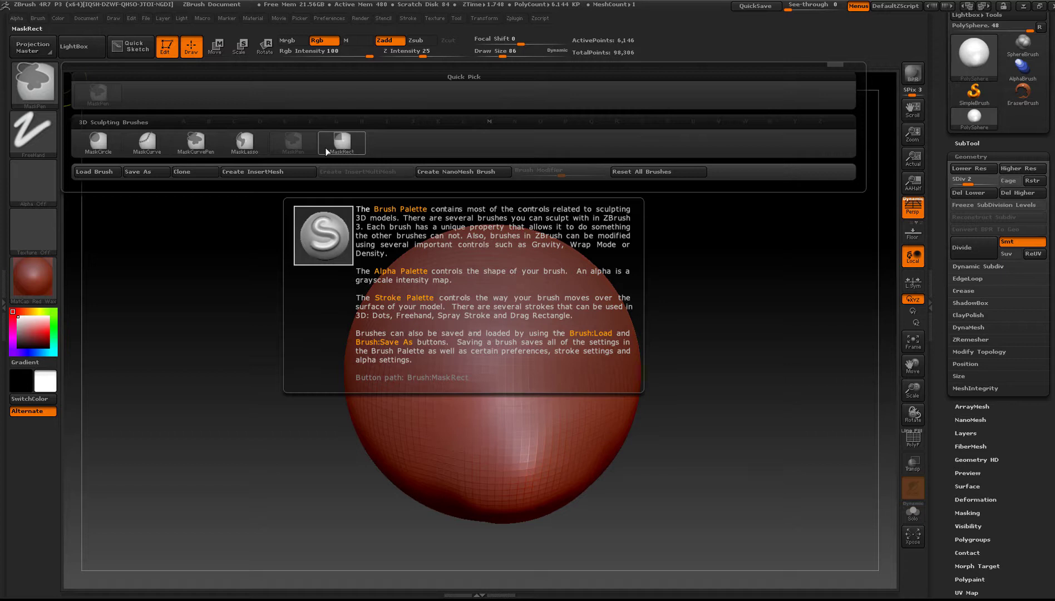
{"action": "left_click", "coordinate": [253, 147], "text": "ctrl"}
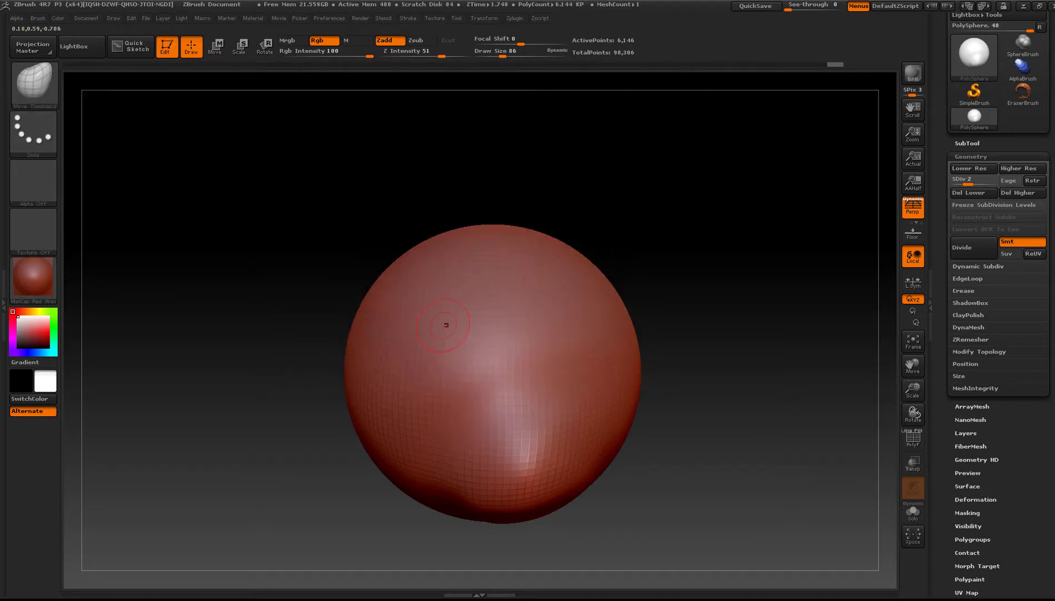
- Mask freeform areas on the sphere's front and side with the lasso, and clear the masks
{"action": "key", "text": "ctrl"}
{"action": "key", "text": "ctrl"}
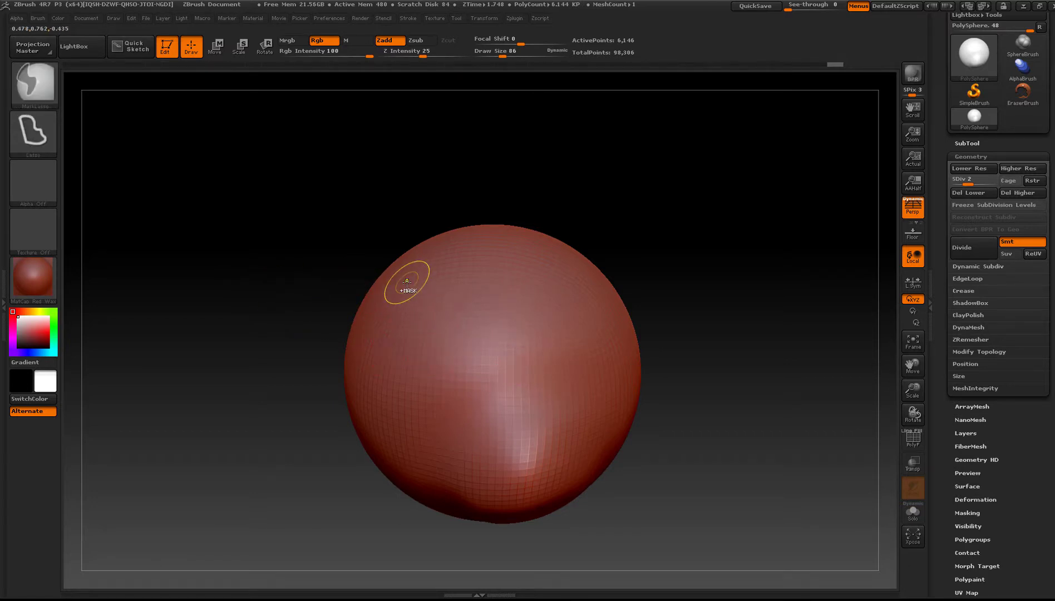
{"action": "mouse_move", "coordinate": [407, 281]}
{"action": "left_mouse_down", "text": "ctrl"}
{"action": "mouse_move", "coordinate": [394, 288]}
{"action": "mouse_move", "coordinate": [378, 349]}
{"action": "left_mouse_up", "text": "ctrl"}
{"action": "mouse_move", "coordinate": [380, 377]}
{"action": "left_mouse_down", "text": "ctrl"}
{"action": "mouse_move", "coordinate": [406, 411]}
{"action": "mouse_move", "coordinate": [440, 423]}
{"action": "mouse_move", "coordinate": [440, 469]}
{"action": "mouse_move", "coordinate": [364, 429]}
{"action": "mouse_move", "coordinate": [356, 317]}
{"action": "mouse_move", "coordinate": [395, 275]}
{"action": "mouse_move", "coordinate": [511, 334]}
{"action": "mouse_move", "coordinate": [492, 397]}
{"action": "mouse_move", "coordinate": [473, 395]}
{"action": "left_mouse_up", "text": "ctrl"}
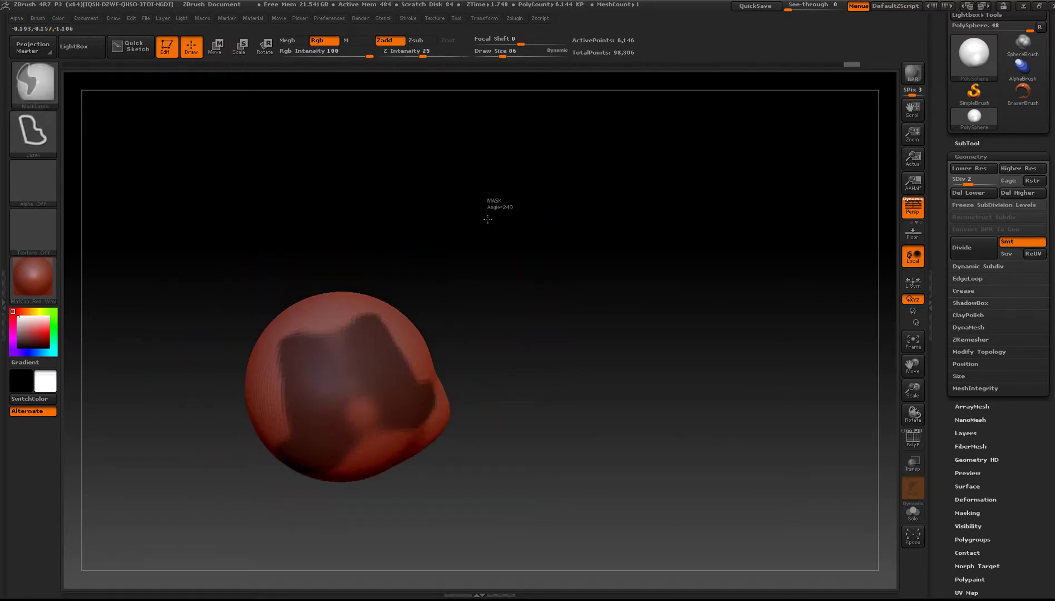
{"action": "mouse_move", "coordinate": [418, 292]}
{"action": "left_mouse_down", "text": "ctrl"}
{"action": "mouse_move", "coordinate": [438, 393]}
{"action": "mouse_move", "coordinate": [635, 384]}
{"action": "mouse_move", "coordinate": [630, 261]}
{"action": "left_mouse_up", "text": "ctrl"}
{"action": "mouse_move", "coordinate": [630, 334]}
{"action": "left_mouse_down"}
{"action": "mouse_move", "coordinate": [578, 359]}
{"action": "mouse_move", "coordinate": [468, 362]}
{"action": "mouse_move", "coordinate": [473, 375]}
{"action": "mouse_move", "coordinate": [539, 365]}
{"action": "left_mouse_up"}
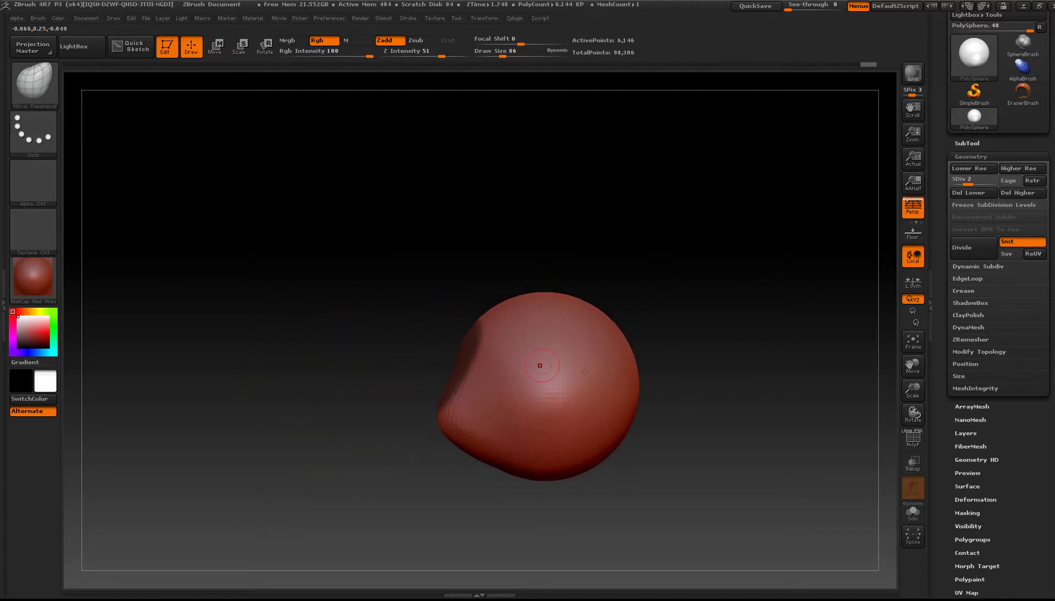
{"action": "mouse_move", "coordinate": [563, 535]}
{"action": "left_mouse_down", "text": "ctrl"}
{"action": "mouse_move", "coordinate": [518, 468]}
{"action": "mouse_move", "coordinate": [699, 285]}
{"action": "mouse_move", "coordinate": [696, 534]}
{"action": "mouse_move", "coordinate": [692, 504]}
{"action": "left_mouse_up", "text": "ctrl"}
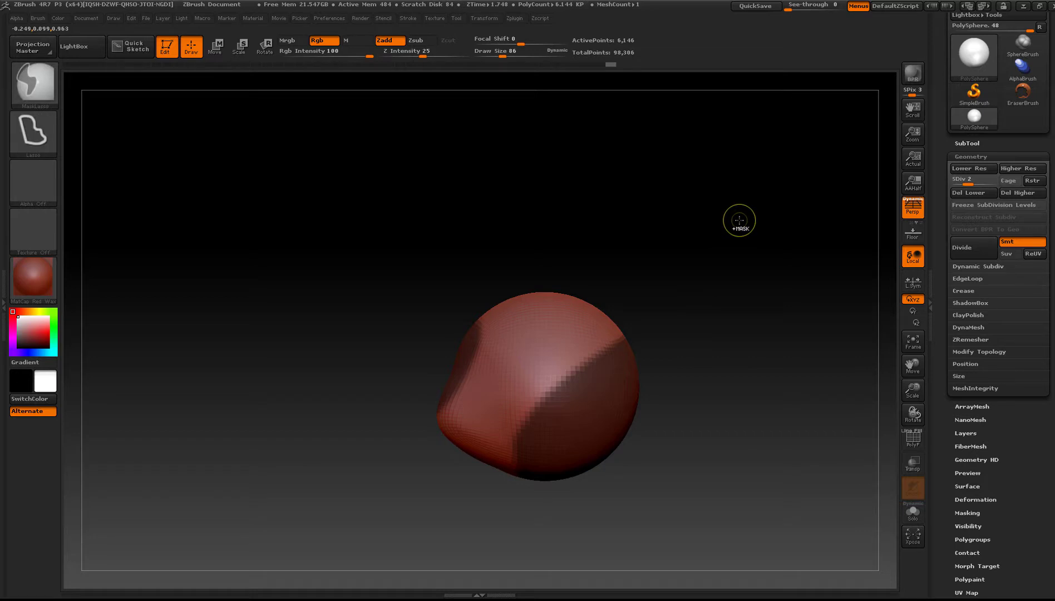
{"action": "left_click", "coordinate": [658, 397], "text": "ctrl"}
{"action": "left_click_drag", "start_coordinate": [399, 399], "coordinate": [482, 401]}
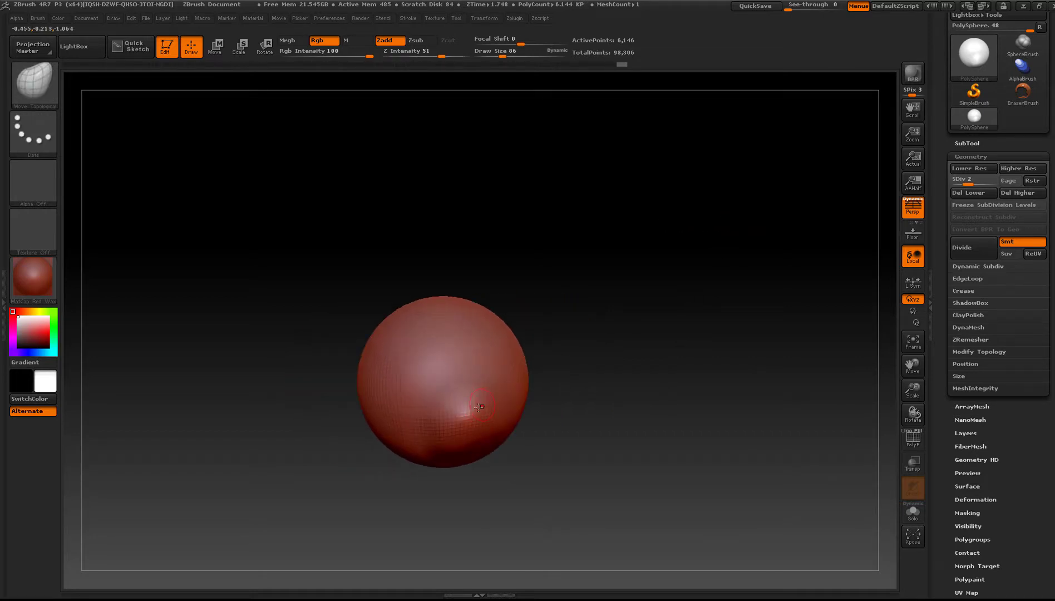
- Try to lasso-mask the bump on the sphere's side from a close-up view
{"action": "right_click_drag", "start_coordinate": [480, 407], "coordinate": [504, 385]}
{"action": "right_click_drag", "start_coordinate": [504, 385], "coordinate": [471, 453], "text": "ctrl"}
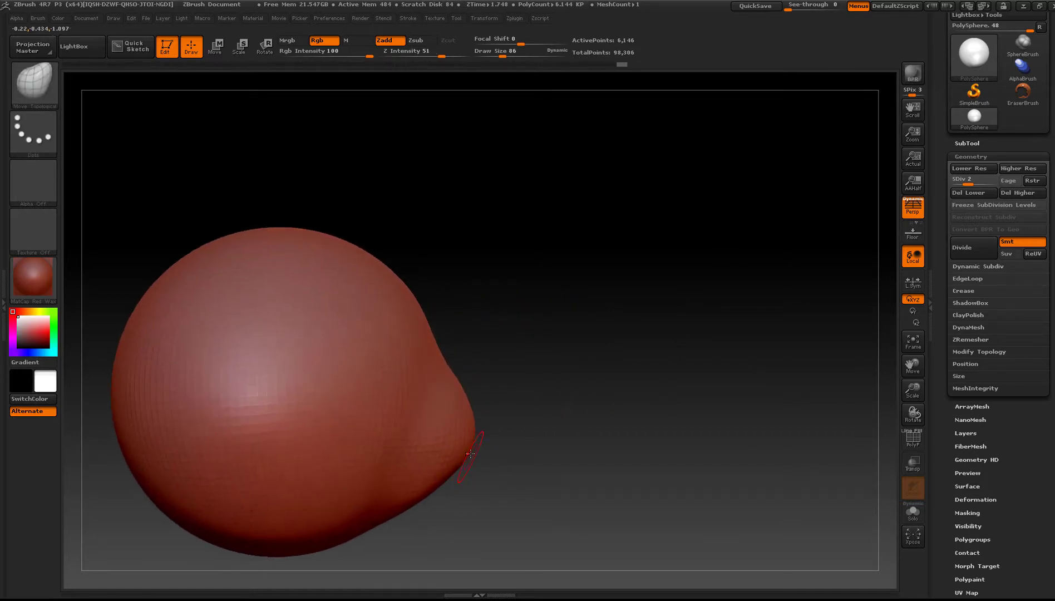
{"action": "left_click_drag", "start_coordinate": [499, 391], "coordinate": [498, 412]}
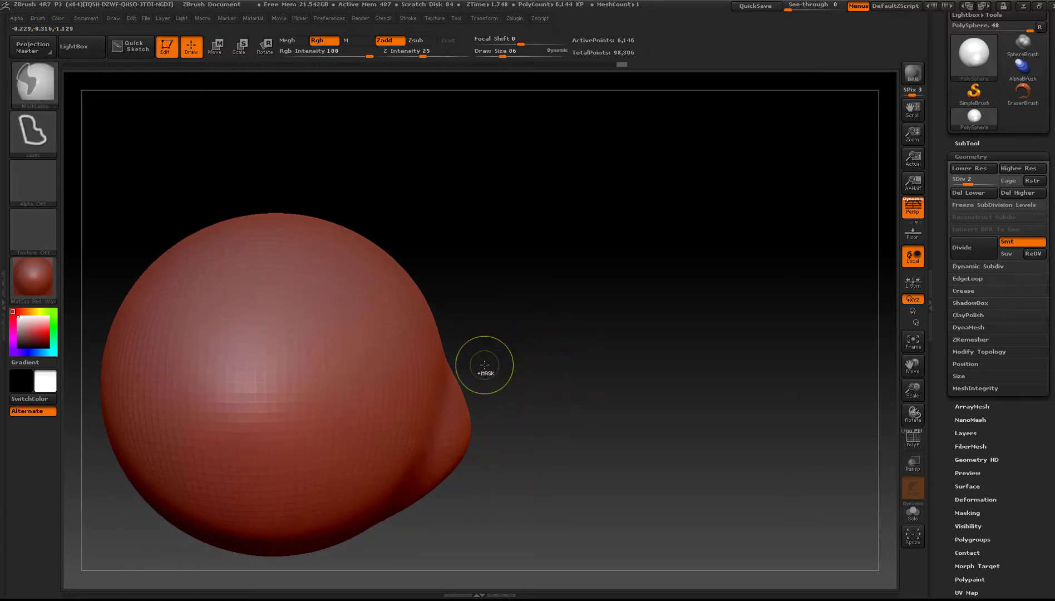
{"action": "mouse_move", "coordinate": [487, 372]}
{"action": "left_mouse_down", "text": "ctrl"}
{"action": "mouse_move", "coordinate": [539, 425]}
{"action": "mouse_move", "coordinate": [496, 521]}
{"action": "mouse_move", "coordinate": [415, 547]}
{"action": "left_mouse_up", "text": "ctrl"}
{"action": "mouse_move", "coordinate": [635, 391]}
{"action": "left_mouse_down"}
{"action": "mouse_move", "coordinate": [540, 384]}
{"action": "mouse_move", "coordinate": [613, 397]}
{"action": "mouse_move", "coordinate": [455, 454]}
{"action": "mouse_move", "coordinate": [496, 414]}
{"action": "left_mouse_up"}
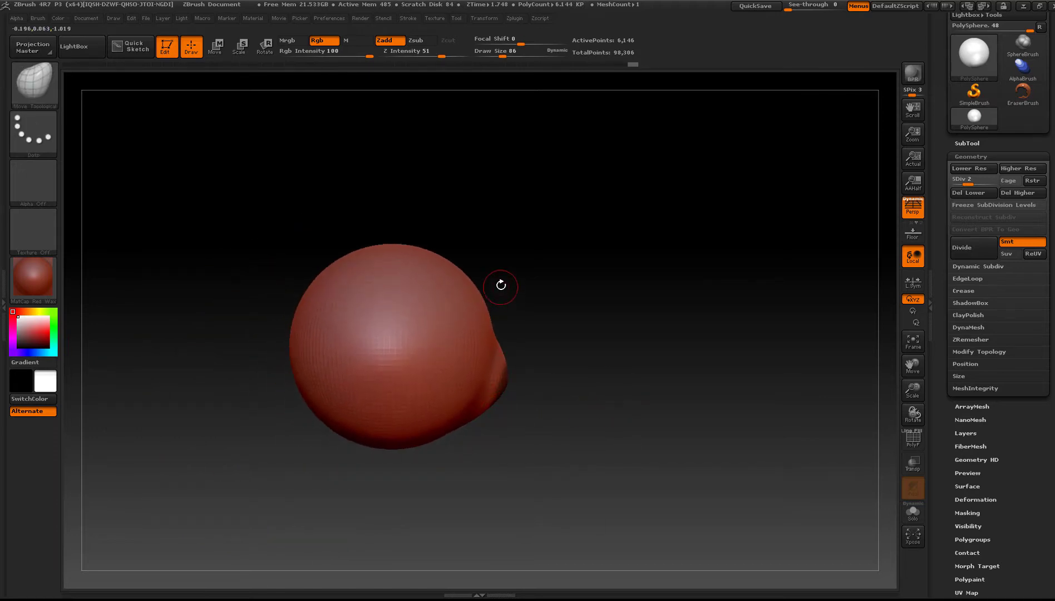
- Mask two narrow diagonal stripes across the sphere's front with the lasso
{"action": "key", "text": "ctrl"}
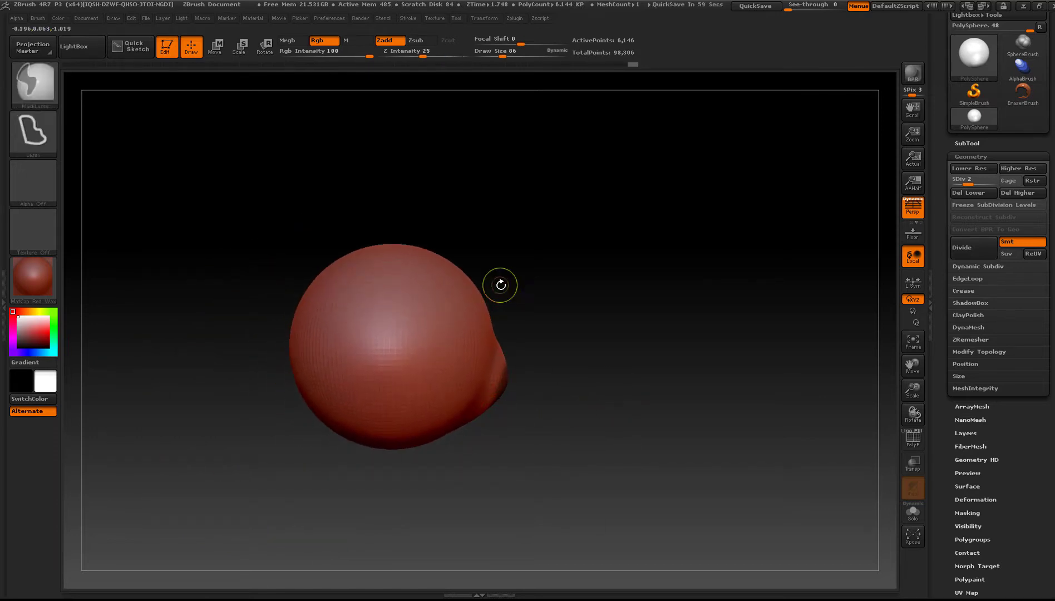
{"action": "left_click", "coordinate": [34, 133]}
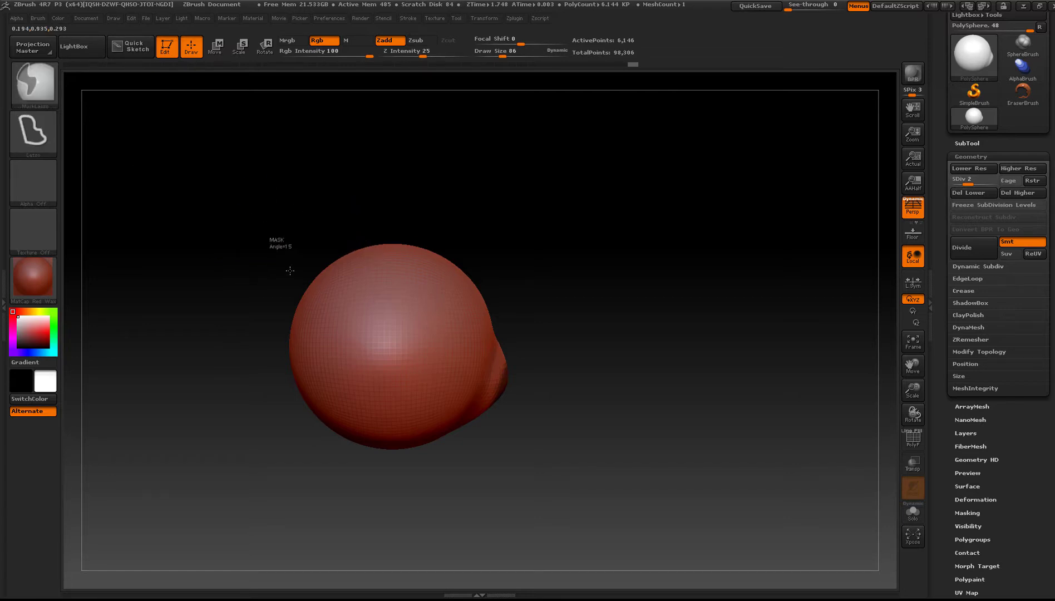
{"action": "mouse_move", "coordinate": [360, 416]}
{"action": "left_mouse_down"}
{"action": "mouse_move", "coordinate": [396, 507]}
{"action": "mouse_move", "coordinate": [436, 514]}
{"action": "mouse_move", "coordinate": [471, 486]}
{"action": "left_mouse_up"}
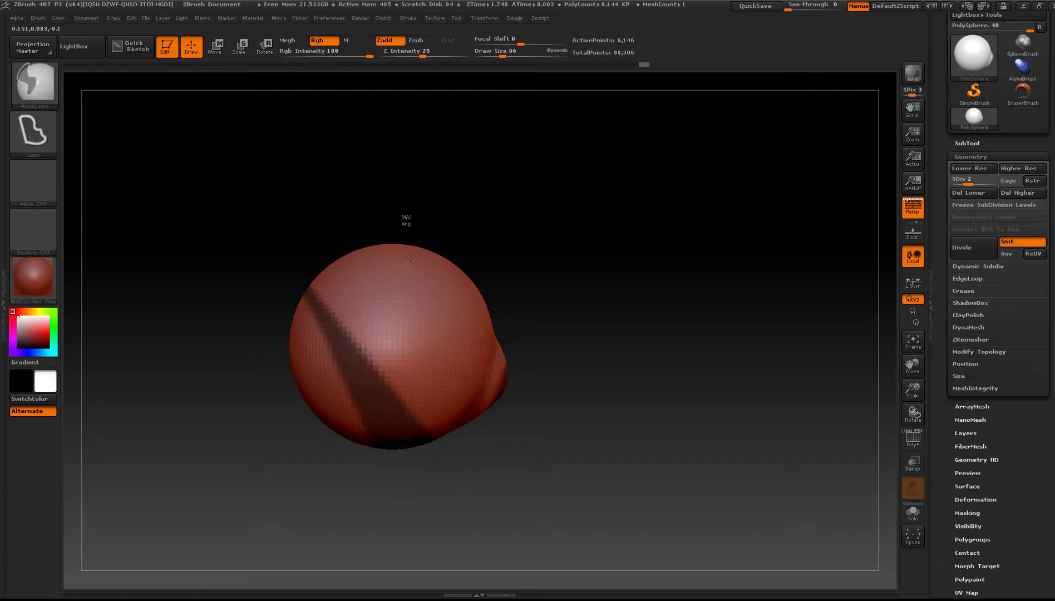
{"action": "mouse_move", "coordinate": [448, 432]}
{"action": "left_mouse_down", "text": "ctrl"}
{"action": "mouse_move", "coordinate": [463, 465]}
{"action": "mouse_move", "coordinate": [524, 468]}
{"action": "left_mouse_up", "text": "ctrl"}
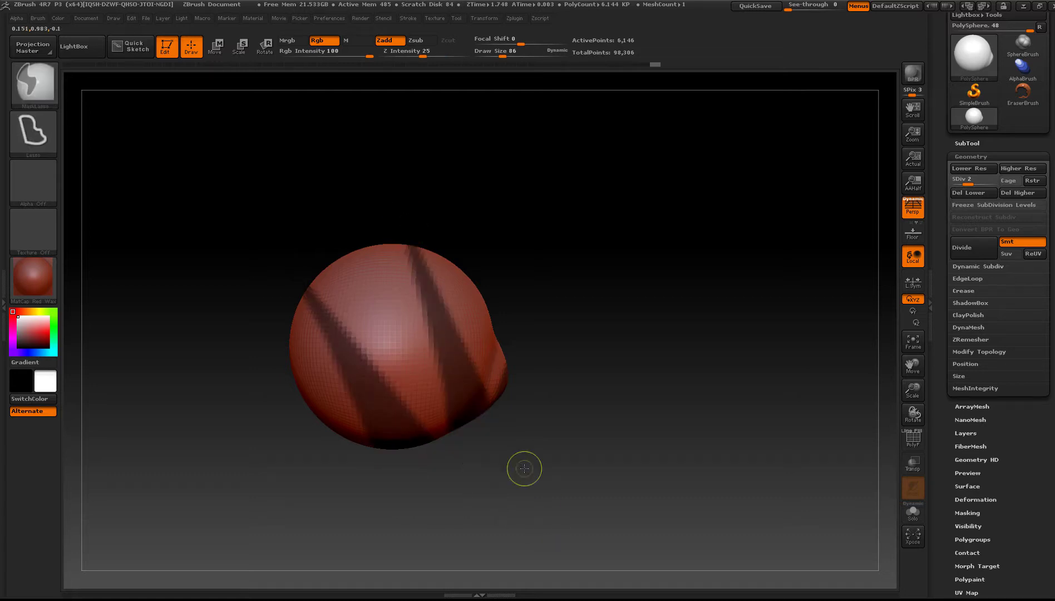
- Try to subtract mask around the sphere's bump with a lasso across its outer edge
{"action": "mouse_move", "coordinate": [523, 333]}
{"action": "left_mouse_down"}
{"action": "mouse_move", "coordinate": [378, 340]}
{"action": "mouse_move", "coordinate": [524, 326]}
{"action": "mouse_move", "coordinate": [518, 348]}
{"action": "mouse_move", "coordinate": [501, 308]}
{"action": "mouse_move", "coordinate": [511, 259]}
{"action": "mouse_move", "coordinate": [490, 294]}
{"action": "mouse_move", "coordinate": [514, 345]}
{"action": "mouse_move", "coordinate": [517, 378]}
{"action": "mouse_move", "coordinate": [508, 314]}
{"action": "mouse_move", "coordinate": [501, 393]}
{"action": "mouse_move", "coordinate": [518, 377]}
{"action": "left_mouse_up"}
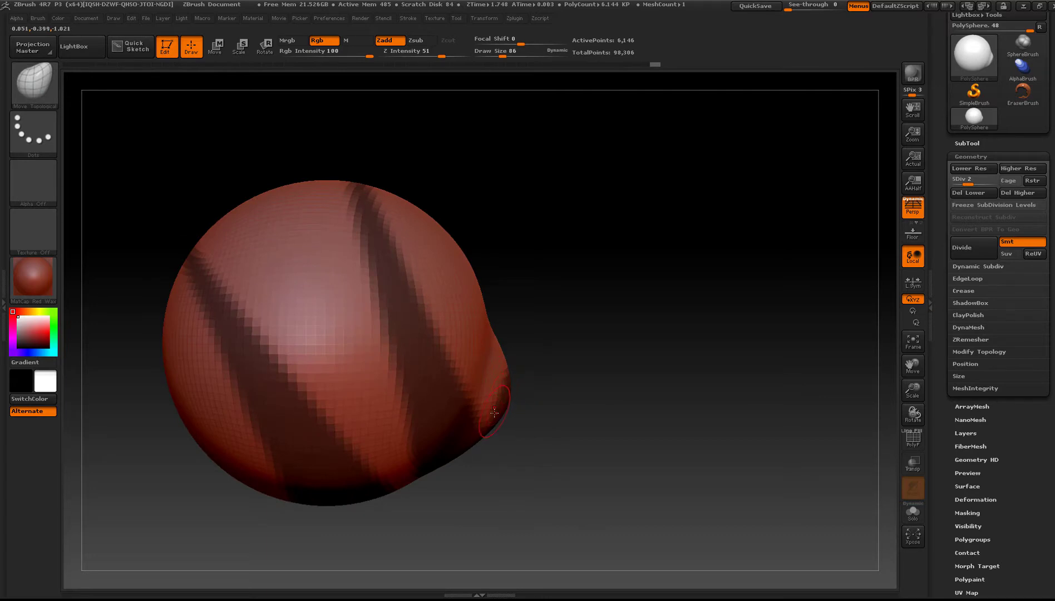
{"action": "key", "text": "ctrl"}
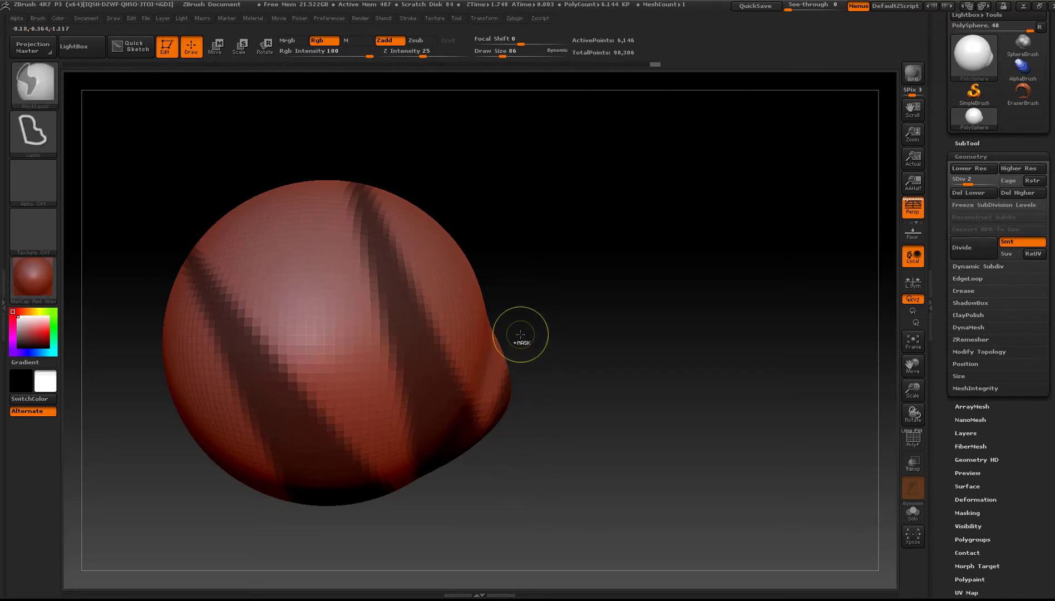
{"action": "key", "text": "alt"}
{"action": "mouse_move", "coordinate": [557, 340]}
{"action": "left_mouse_down", "text": "ctrl"}
{"action": "mouse_move", "coordinate": [588, 430]}
{"action": "mouse_move", "coordinate": [515, 519]}
{"action": "mouse_move", "coordinate": [485, 542]}
{"action": "mouse_move", "coordinate": [451, 546]}
{"action": "left_mouse_up", "text": "ctrl"}
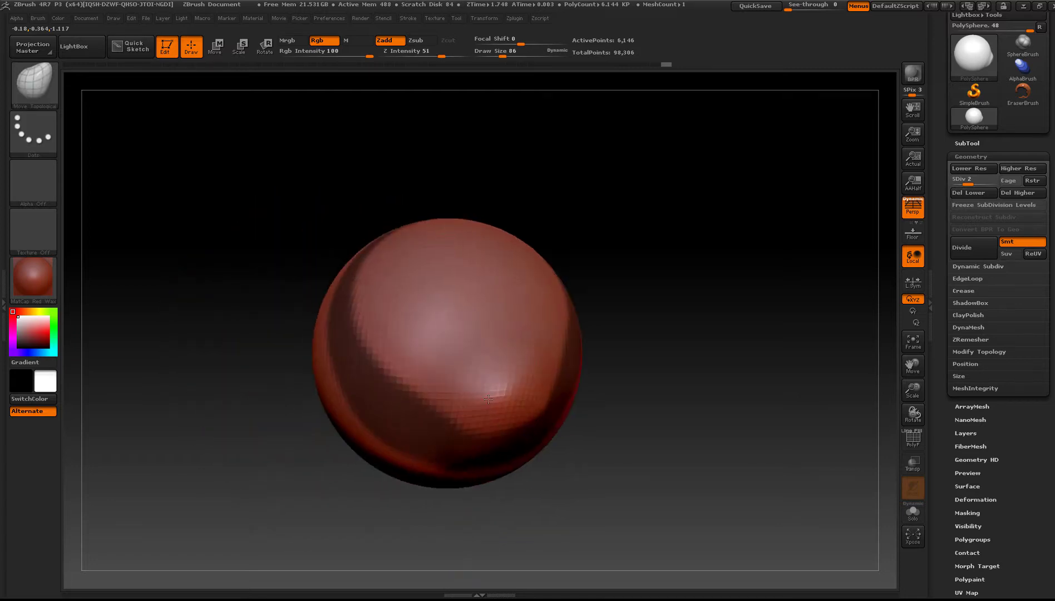
{"action": "mouse_move", "coordinate": [488, 399]}
{"action": "right_mouse_down"}
{"action": "mouse_move", "coordinate": [456, 378]}
{"action": "mouse_move", "coordinate": [496, 387]}
{"action": "mouse_move", "coordinate": [479, 413]}
{"action": "mouse_move", "coordinate": [513, 424]}
{"action": "mouse_move", "coordinate": [520, 344]}
{"action": "mouse_move", "coordinate": [535, 344]}
{"action": "right_mouse_up"}
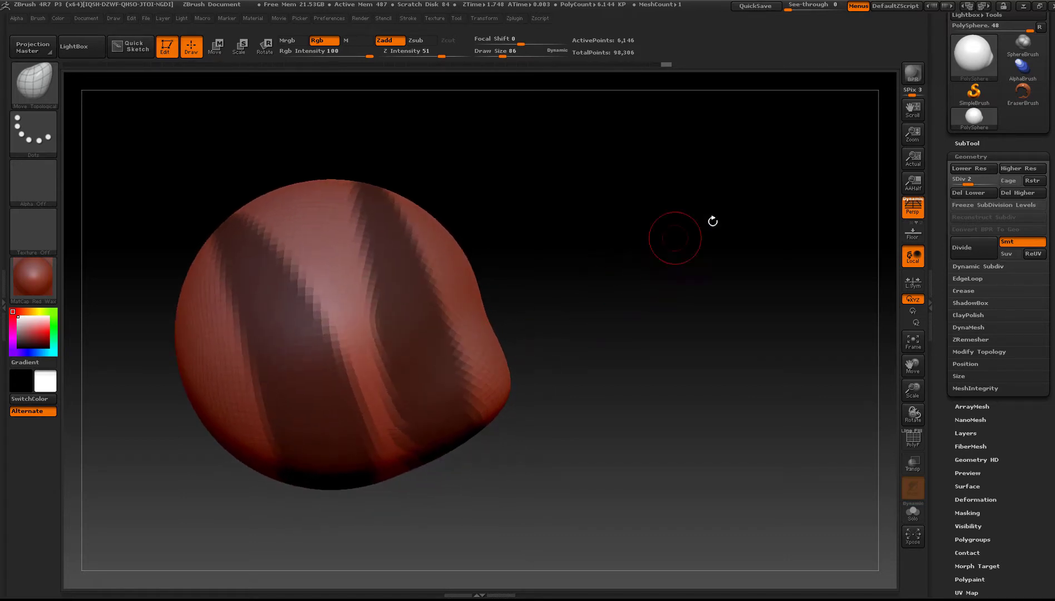
- Raise the sphere to subdivision level 4 and inspect the edges of the striped mask
{"action": "left_click_drag", "start_coordinate": [976, 181], "coordinate": [995, 182]}
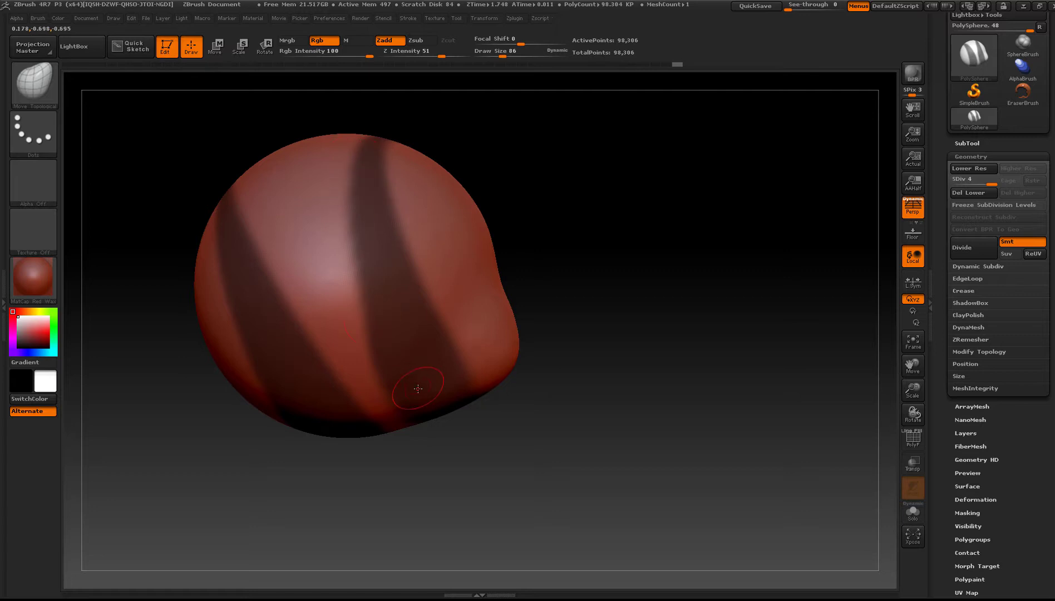
{"action": "right_click_drag", "start_coordinate": [395, 341], "coordinate": [402, 353]}
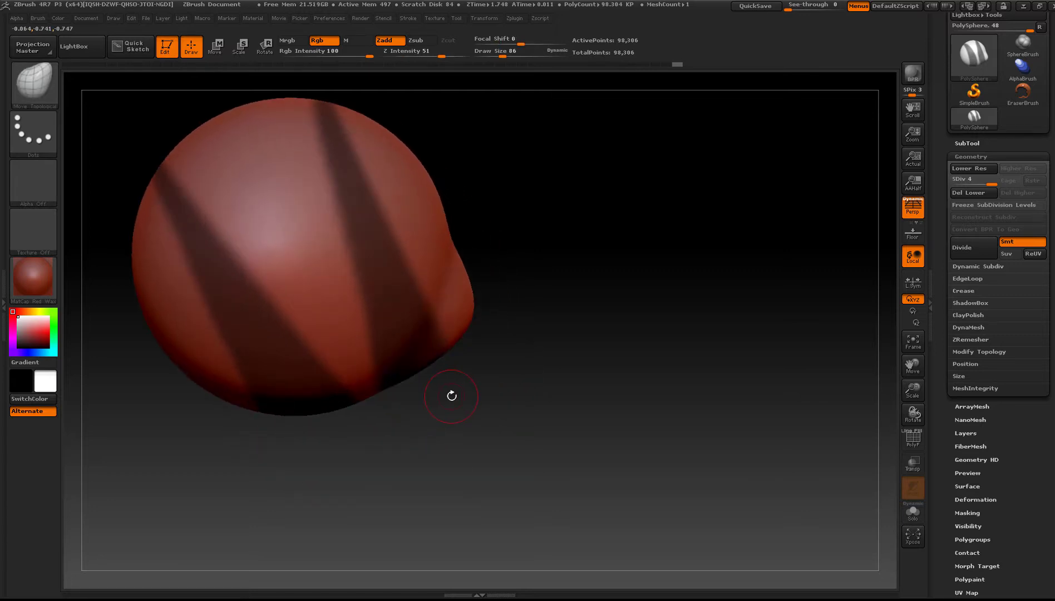
{"action": "mouse_move", "coordinate": [449, 391]}
{"action": "right_mouse_down", "text": "ctrl"}
{"action": "mouse_move", "coordinate": [438, 374]}
{"action": "mouse_move", "coordinate": [442, 391]}
{"action": "mouse_move", "coordinate": [452, 358]}
{"action": "mouse_move", "coordinate": [453, 380]}
{"action": "right_mouse_up", "text": "ctrl"}
{"action": "right_click_drag", "start_coordinate": [454, 381], "coordinate": [562, 452], "text": "alt"}
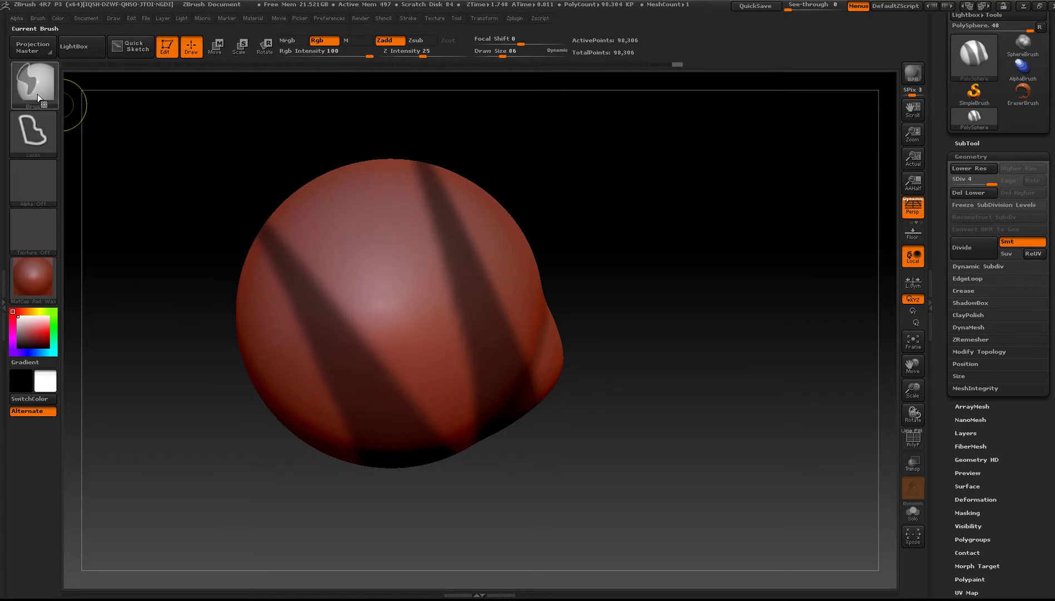
- Switch the masking brush to MaskPen, set the draw size to 59, and paint along the upper end of the first stripe
{"action": "left_click", "coordinate": [39, 97], "text": "ctrl"}
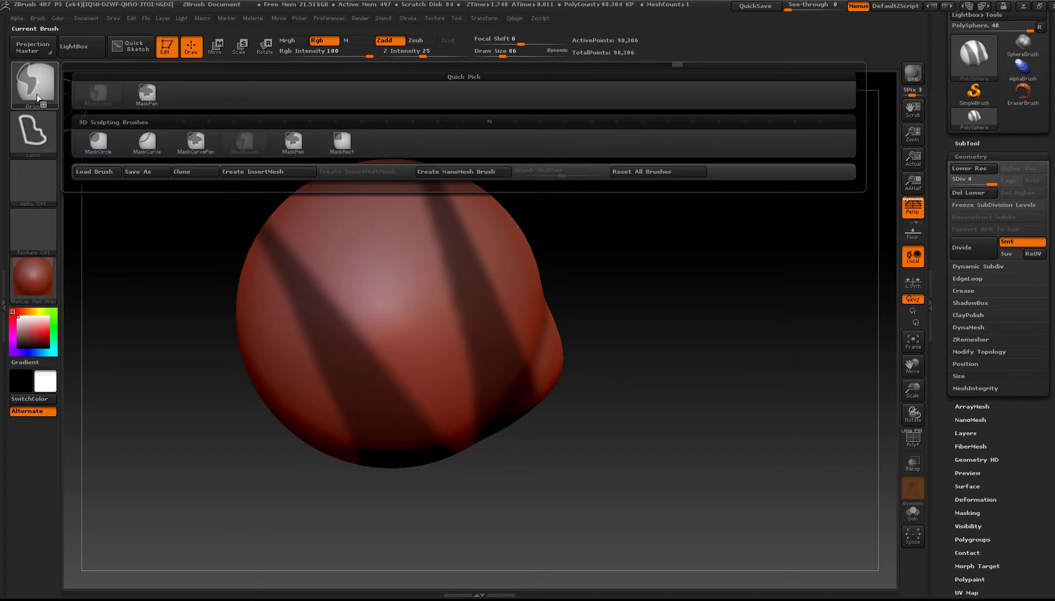
{"action": "left_click", "coordinate": [152, 99], "text": "ctrl"}
{"action": "key", "text": "s"}
{"action": "left_click_drag", "start_coordinate": [345, 322], "coordinate": [344, 322]}
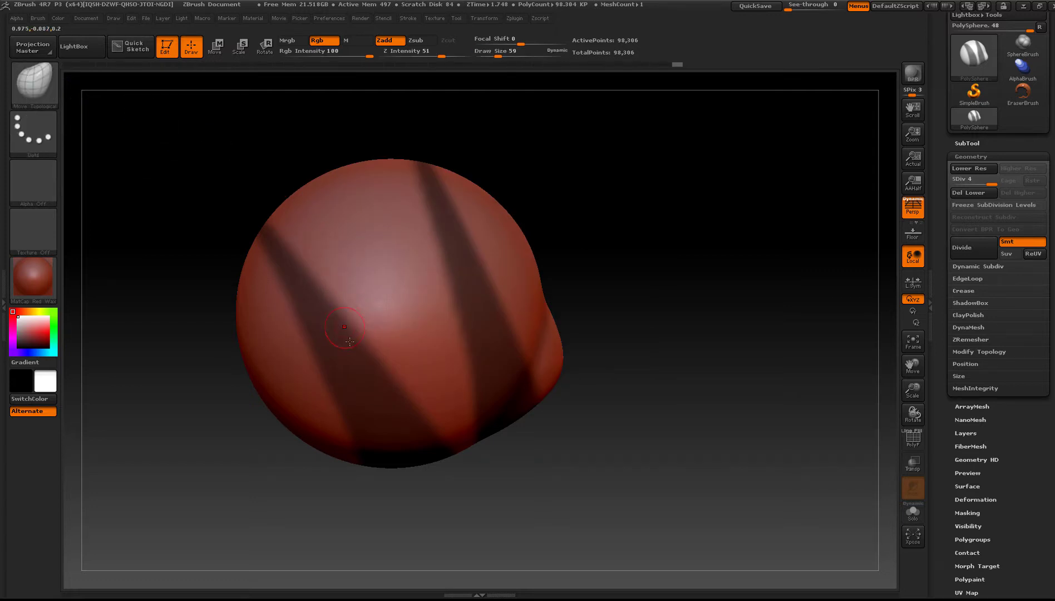
{"action": "key", "text": "ctrl"}
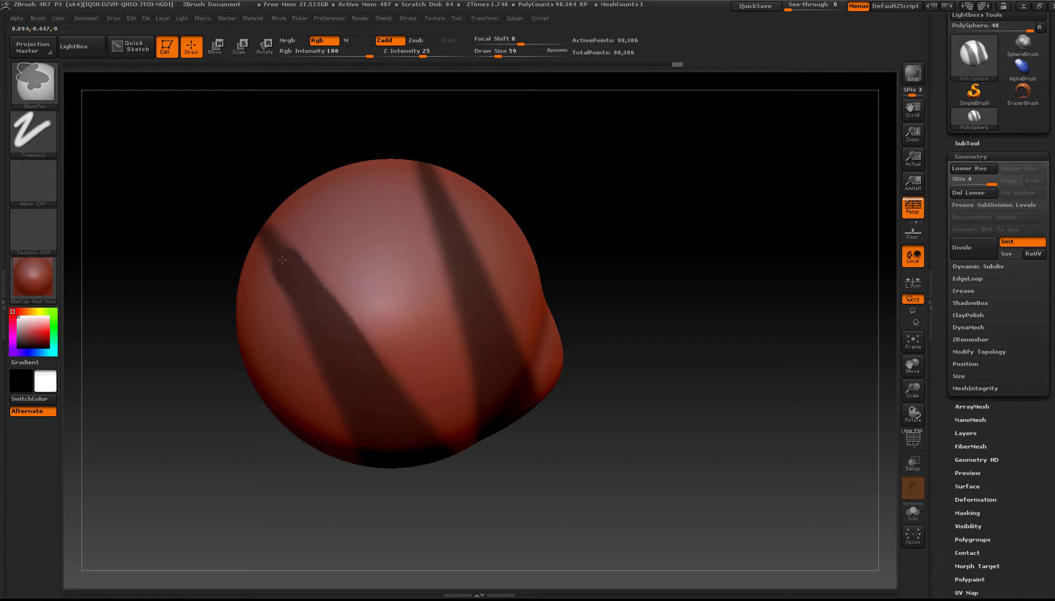
{"action": "mouse_move", "coordinate": [250, 207]}
{"action": "left_mouse_down"}
{"action": "mouse_move", "coordinate": [352, 257]}
{"action": "mouse_move", "coordinate": [323, 259]}
{"action": "left_mouse_up"}
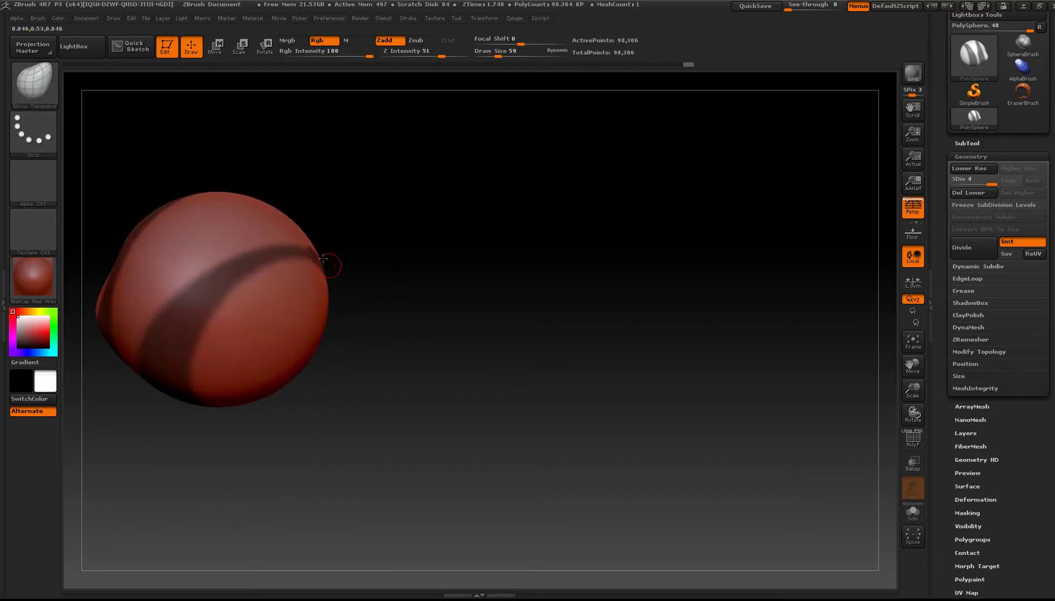
- Open the Deformation settings and try a positive Size deformation on the areas around the masked stripes
{"action": "mouse_move", "coordinate": [150, 318]}
{"action": "right_mouse_down"}
{"action": "mouse_move", "coordinate": [282, 308]}
{"action": "mouse_move", "coordinate": [459, 384]}
{"action": "mouse_move", "coordinate": [420, 324]}
{"action": "mouse_move", "coordinate": [470, 370]}
{"action": "mouse_move", "coordinate": [434, 183]}
{"action": "mouse_move", "coordinate": [444, 202]}
{"action": "right_mouse_up"}
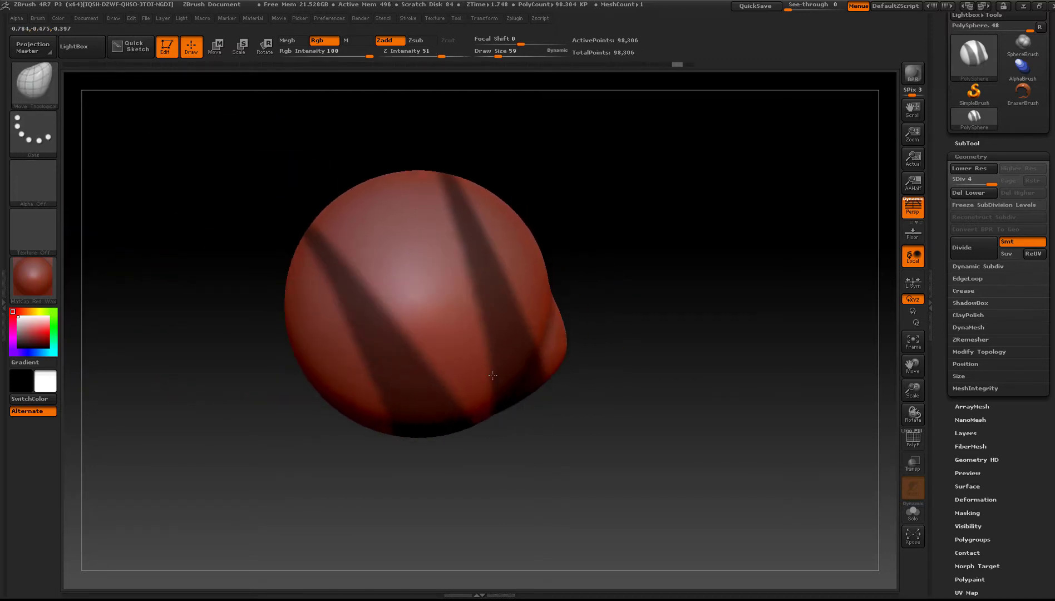
{"action": "right_click_drag", "start_coordinate": [439, 282], "coordinate": [470, 349], "text": "ctrl"}
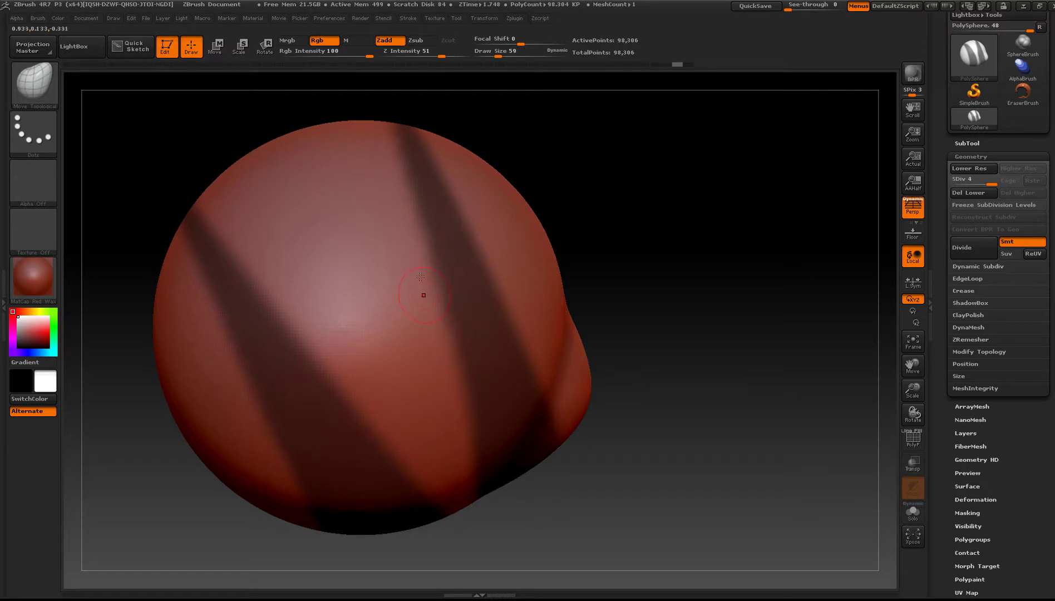
{"action": "right_click_drag", "start_coordinate": [529, 439], "coordinate": [554, 401], "text": "ctrl"}
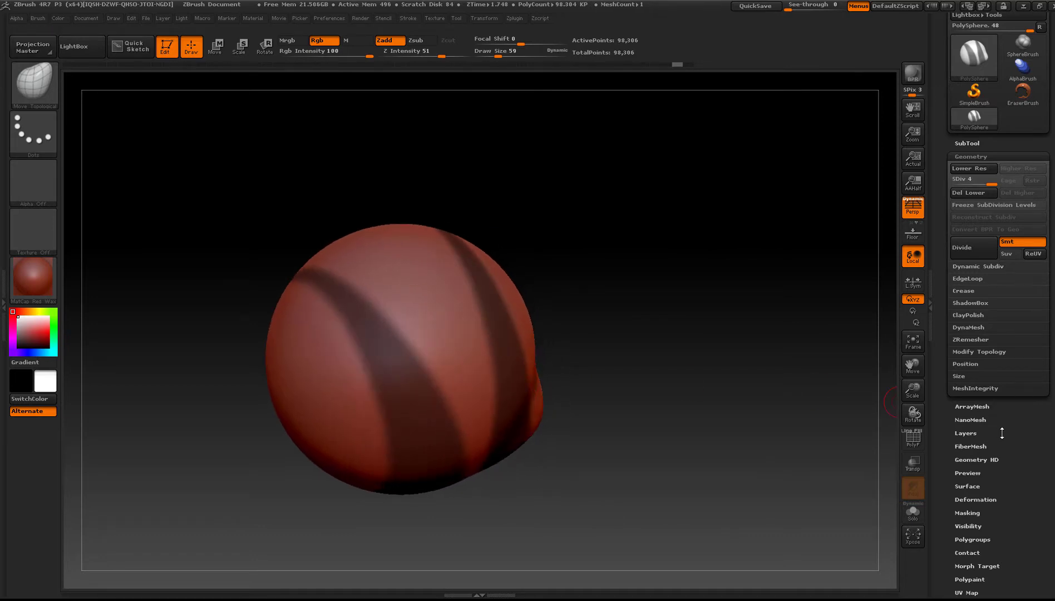
{"action": "left_click_drag", "start_coordinate": [1002, 433], "coordinate": [991, 349]}
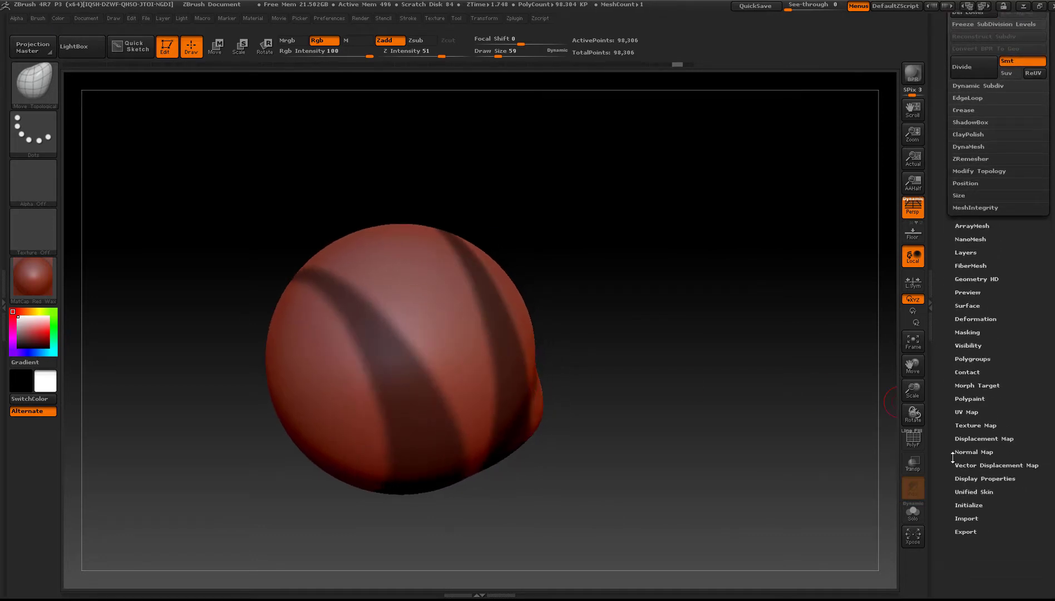
{"action": "left_click", "coordinate": [980, 317]}
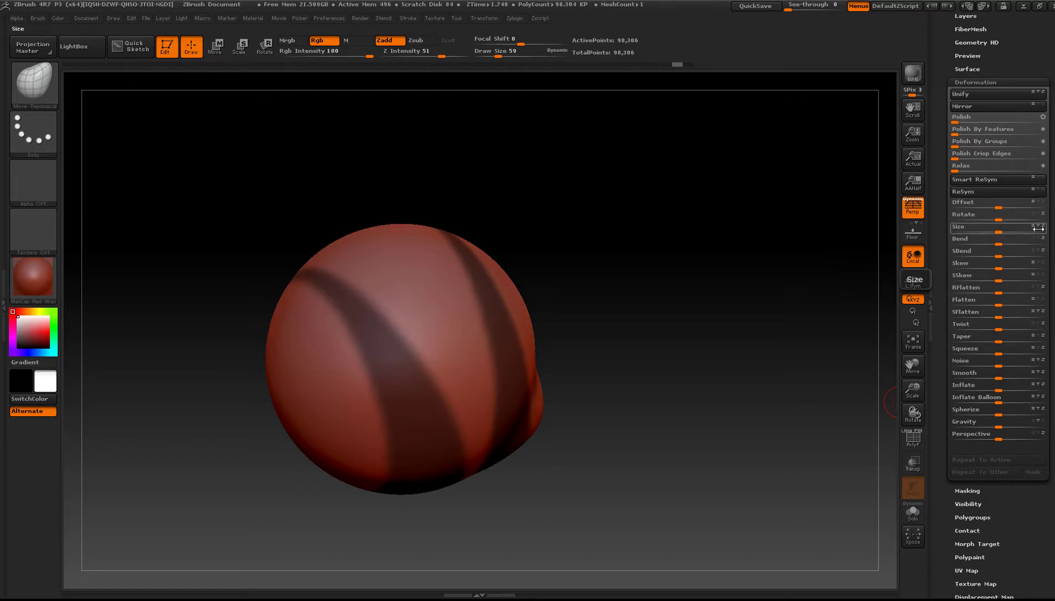
{"action": "left_click", "coordinate": [999, 233]}
{"action": "left_click_drag", "start_coordinate": [999, 232], "coordinate": [1002, 233]}
{"action": "left_click_drag", "start_coordinate": [558, 328], "coordinate": [584, 308]}
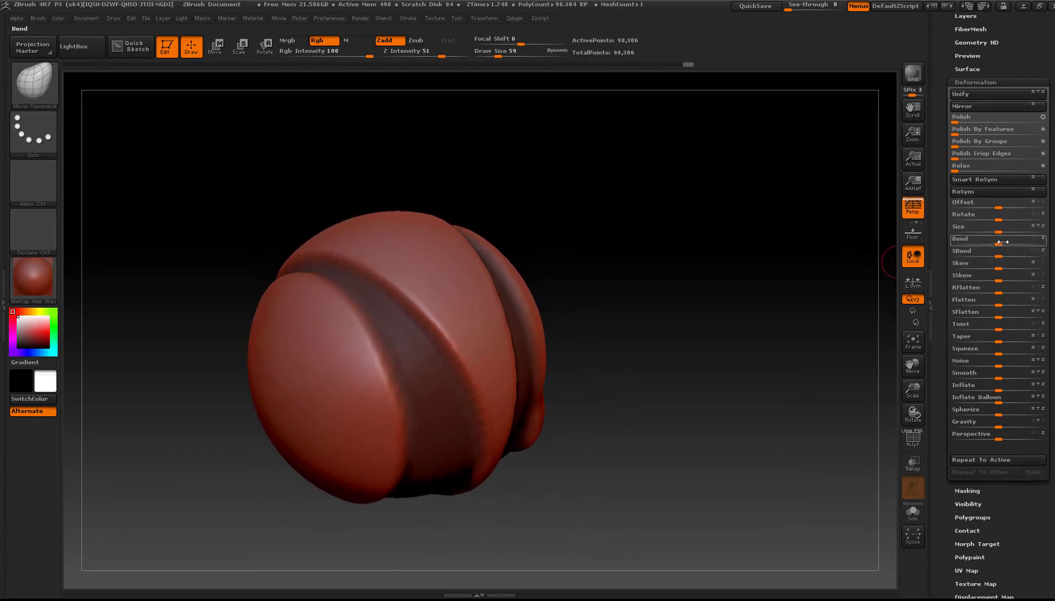
- Try a negative Size deformation on the unmasked areas, and undo both Size changes
{"action": "left_click_drag", "start_coordinate": [1000, 231], "coordinate": [981, 231]}
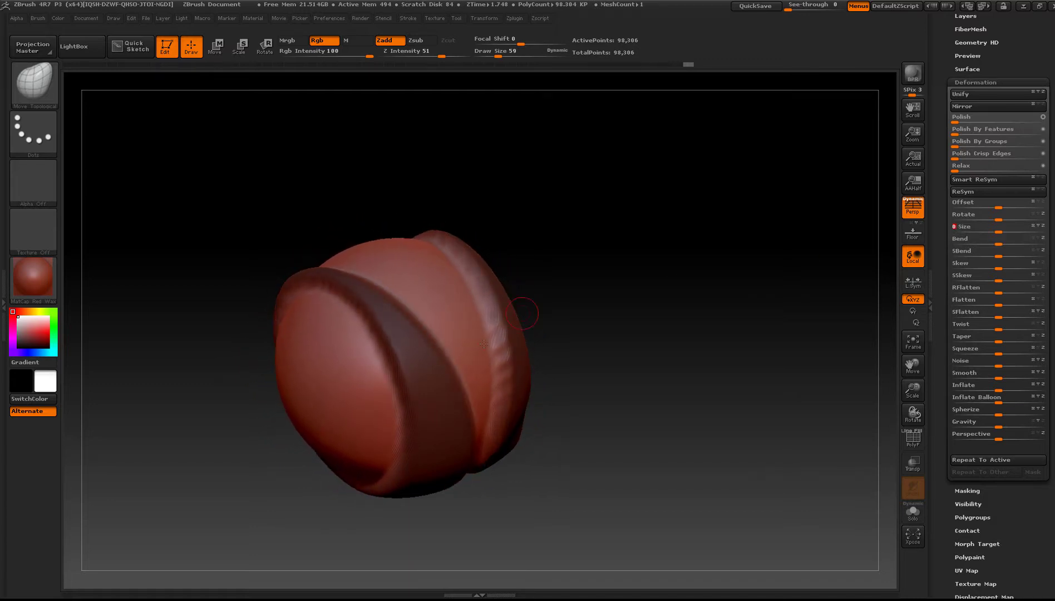
{"action": "left_click_drag", "start_coordinate": [535, 309], "coordinate": [461, 342]}
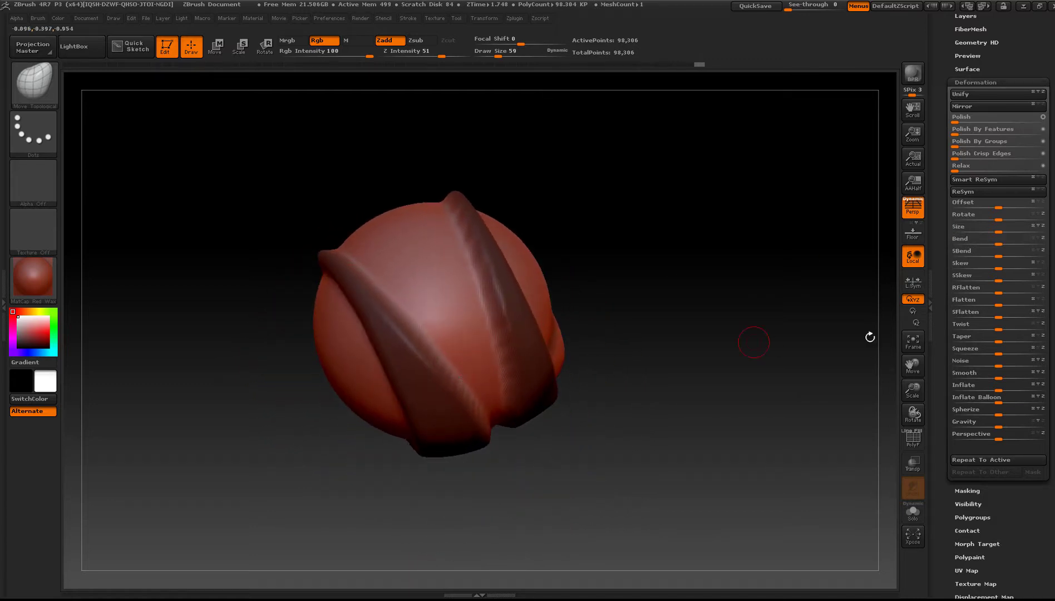
{"action": "key", "text": "ctrl+z"}
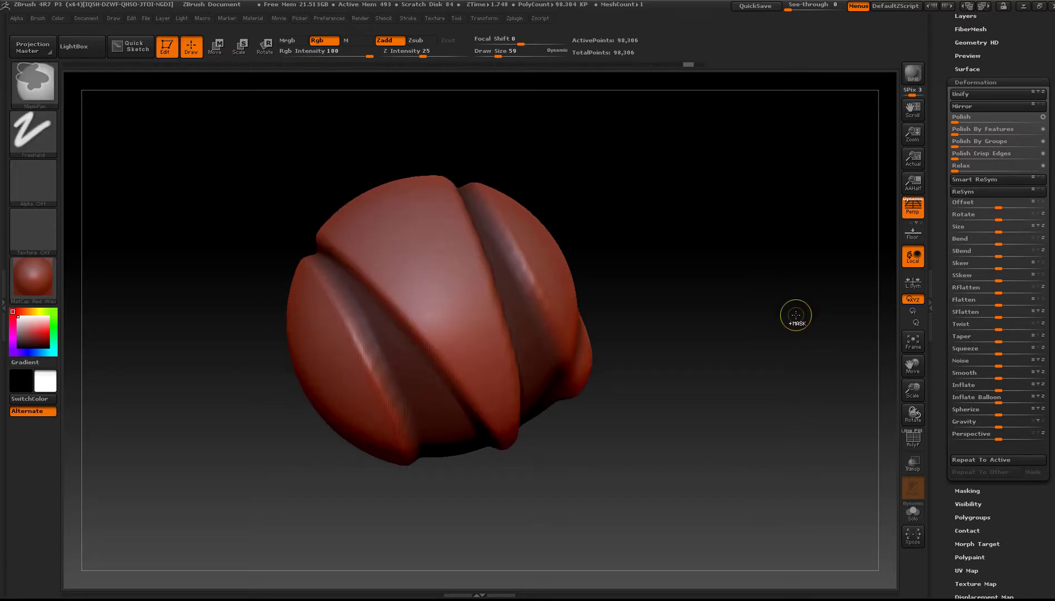
{"action": "key", "text": "ctrl+z"}
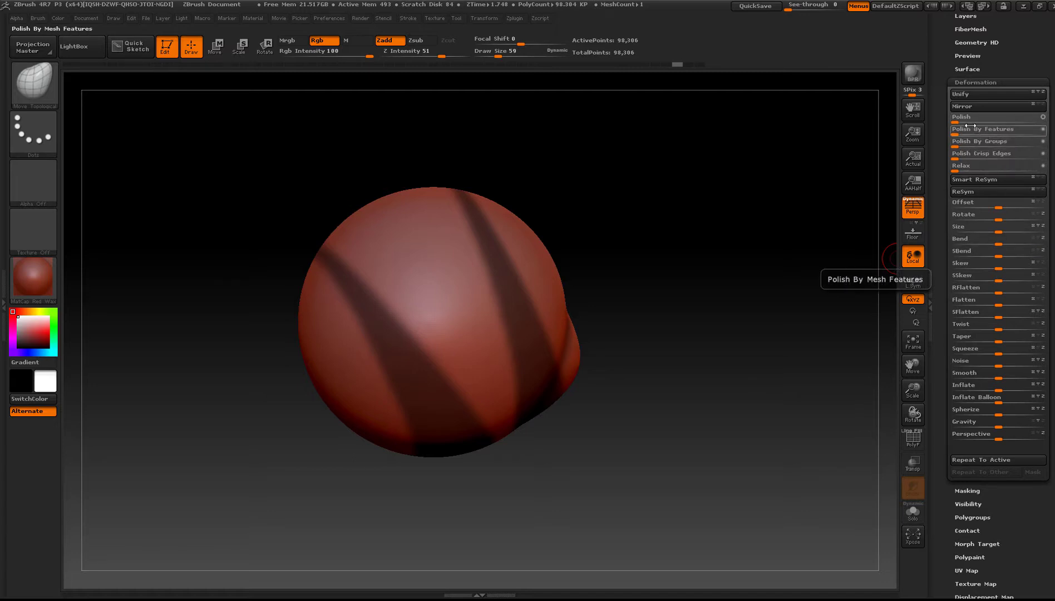
- Try the Relax deformation on the striped sphere and show its wireframe to examine the mesh
{"action": "left_click", "coordinate": [956, 171]}
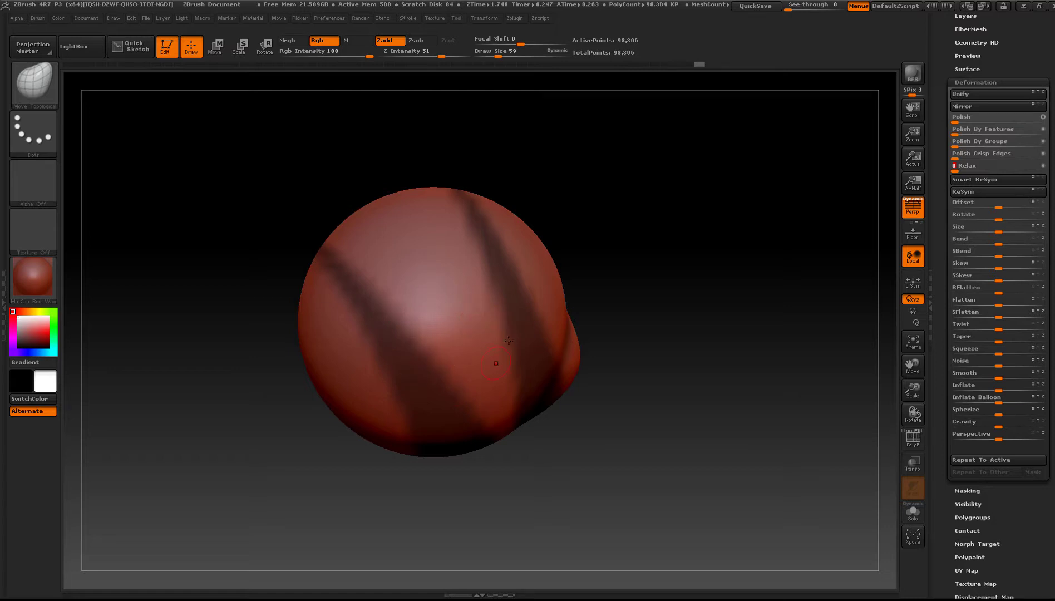
{"action": "right_click_drag", "start_coordinate": [508, 341], "coordinate": [526, 437]}
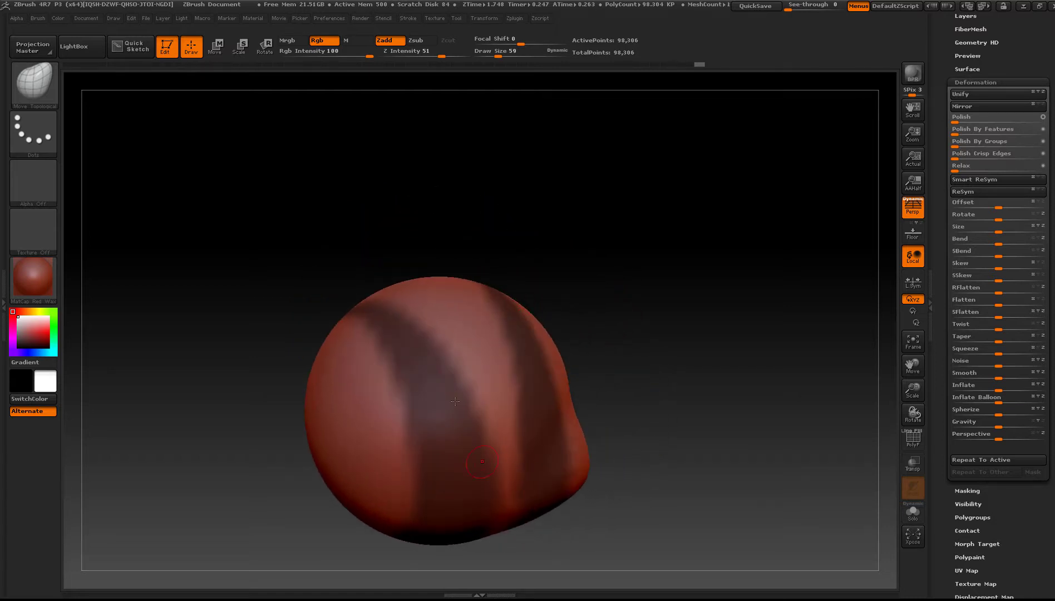
{"action": "right_click_drag", "start_coordinate": [428, 341], "coordinate": [424, 394]}
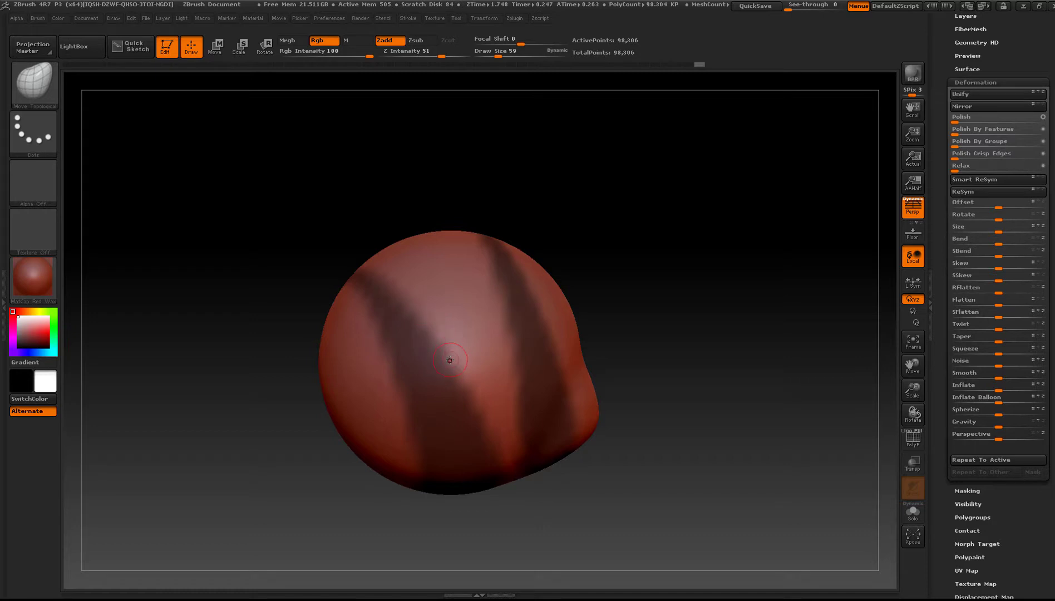
{"action": "left_click", "coordinate": [912, 438]}
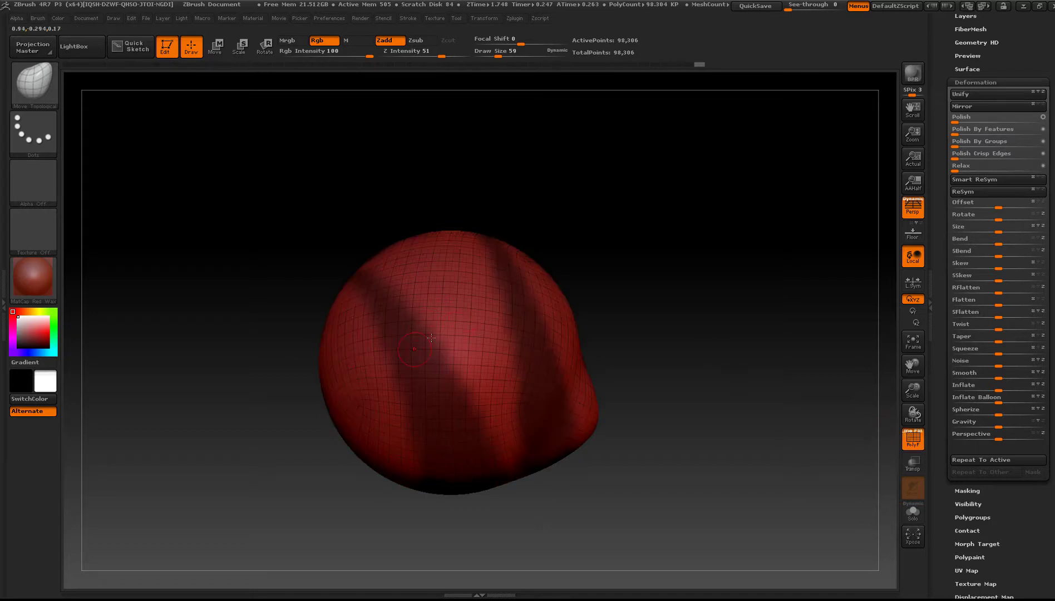
{"action": "key", "text": "ctrl"}
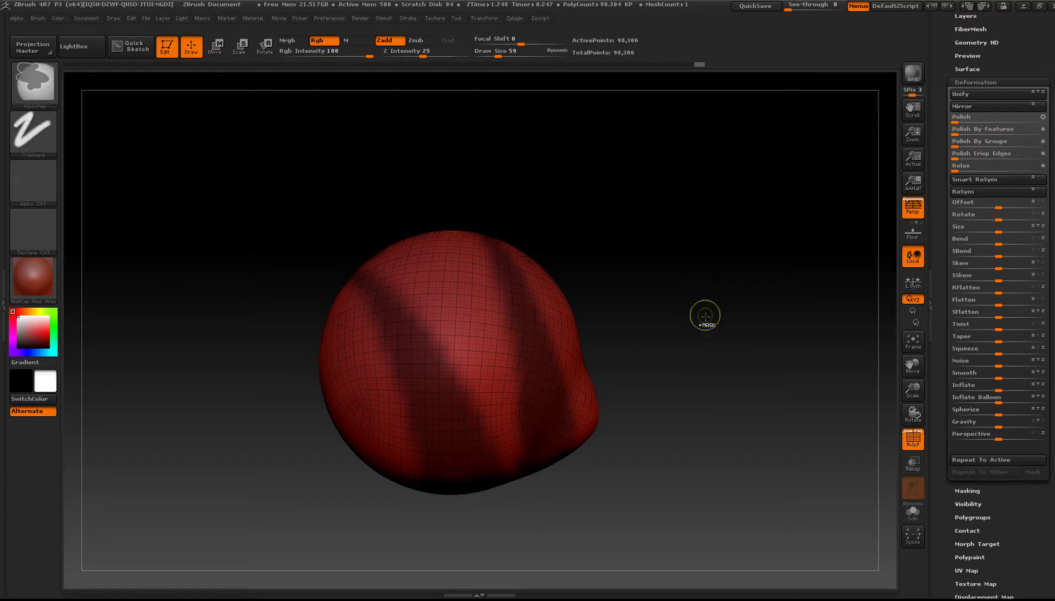
- Switch the sphere to its lowest subdivision level, try Relax again, and undo it
{"action": "key", "text": "shift+d"}
{"action": "key", "text": "shift+d"}
{"action": "key", "text": "shift+d"}
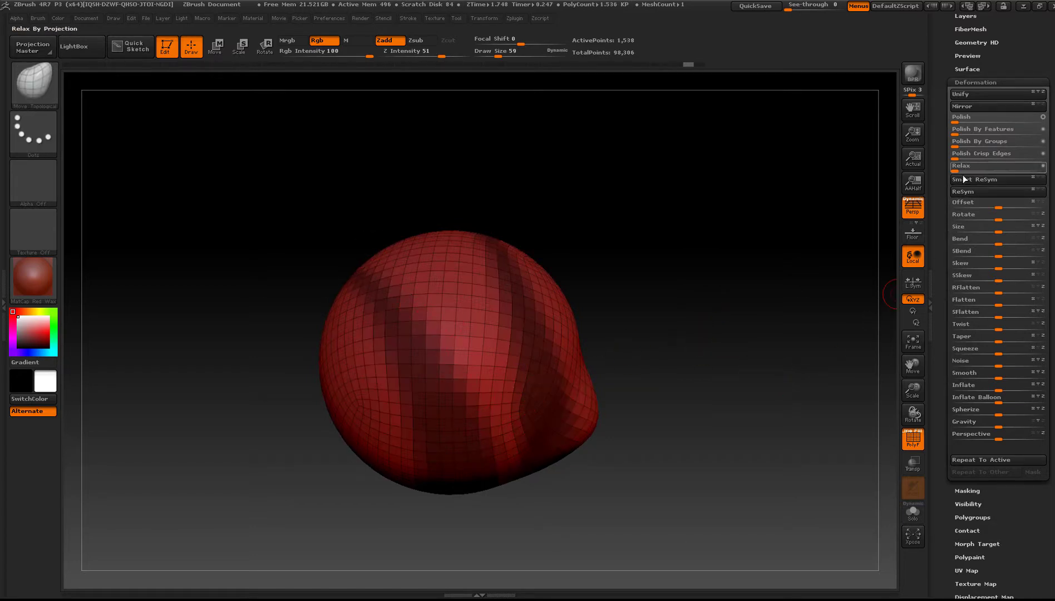
{"action": "left_click_drag", "start_coordinate": [955, 170], "coordinate": [980, 169]}
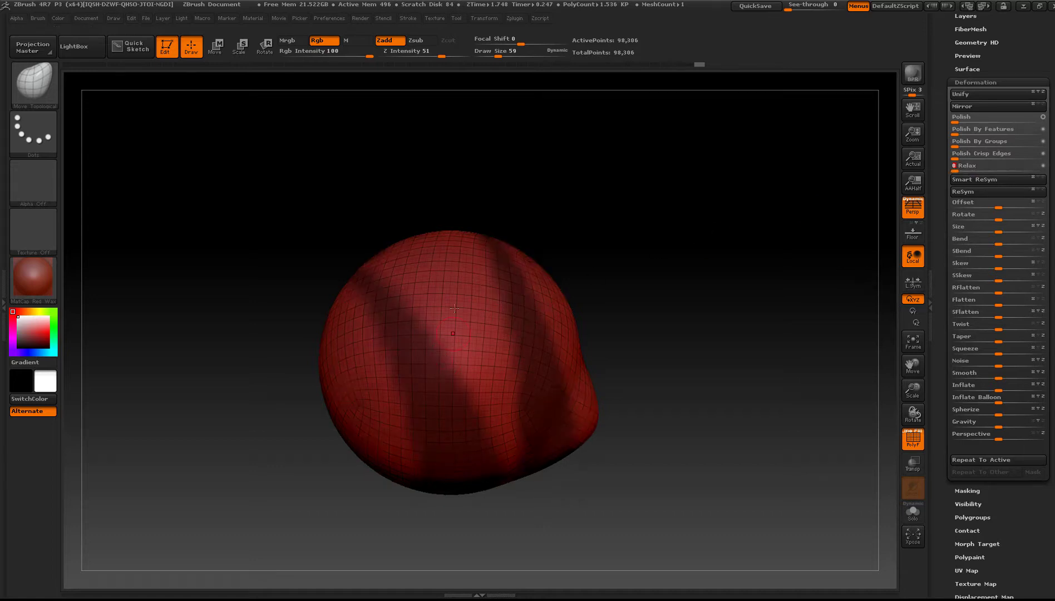
{"action": "key", "text": "ctrl"}
{"action": "key", "text": "ctrl+z"}
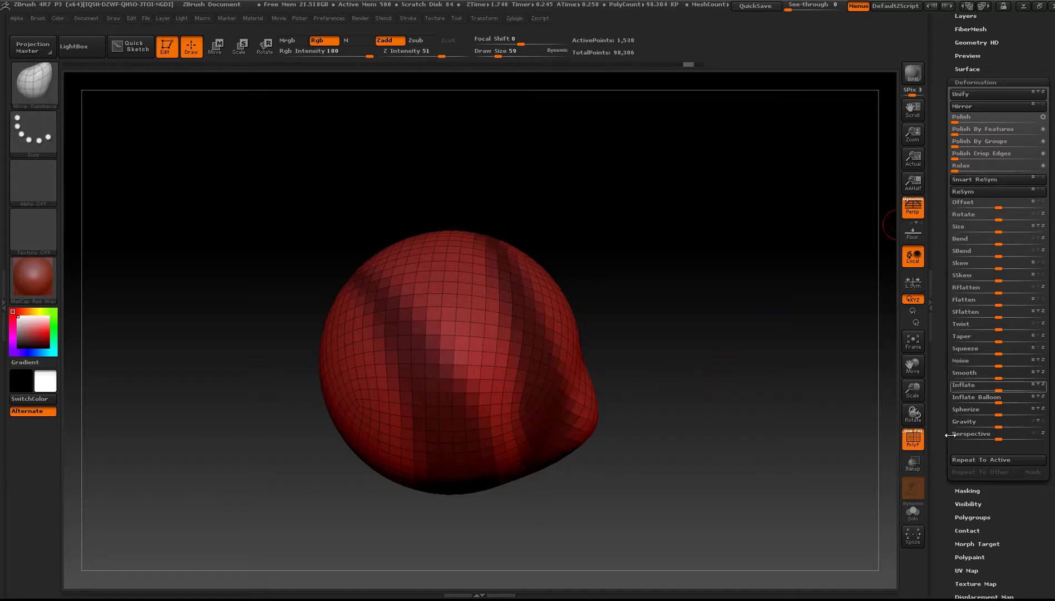
- Hide the wireframe and set the sphere to subdivision level 3
{"action": "left_click", "coordinate": [915, 439]}
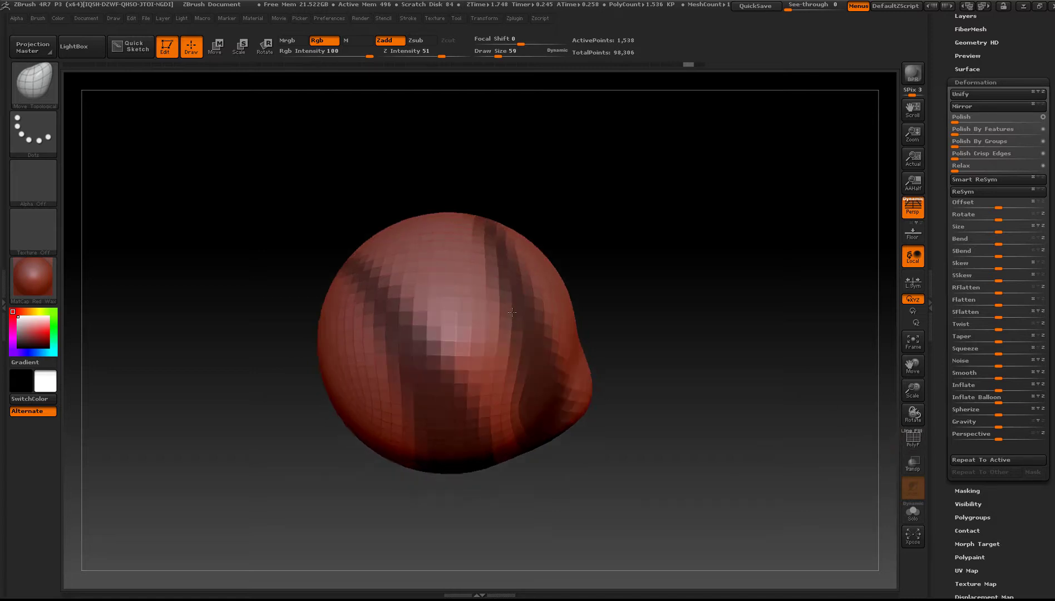
{"action": "left_click_drag", "start_coordinate": [512, 312], "coordinate": [593, 294]}
{"action": "left_click_drag", "start_coordinate": [987, 63], "coordinate": [978, 168]}
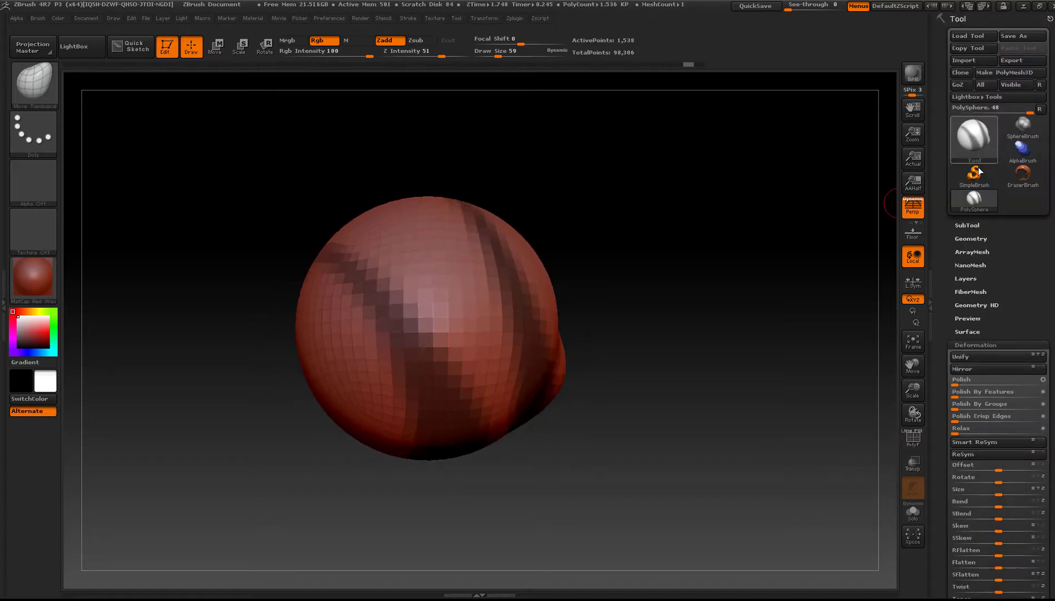
{"action": "left_click", "coordinate": [969, 238]}
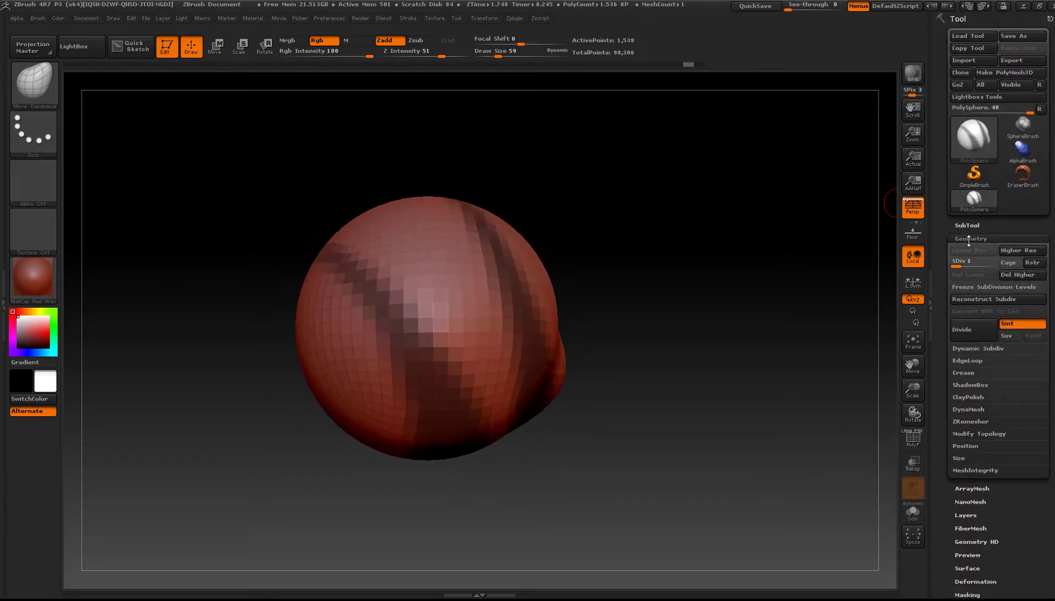
{"action": "left_click", "coordinate": [984, 263]}
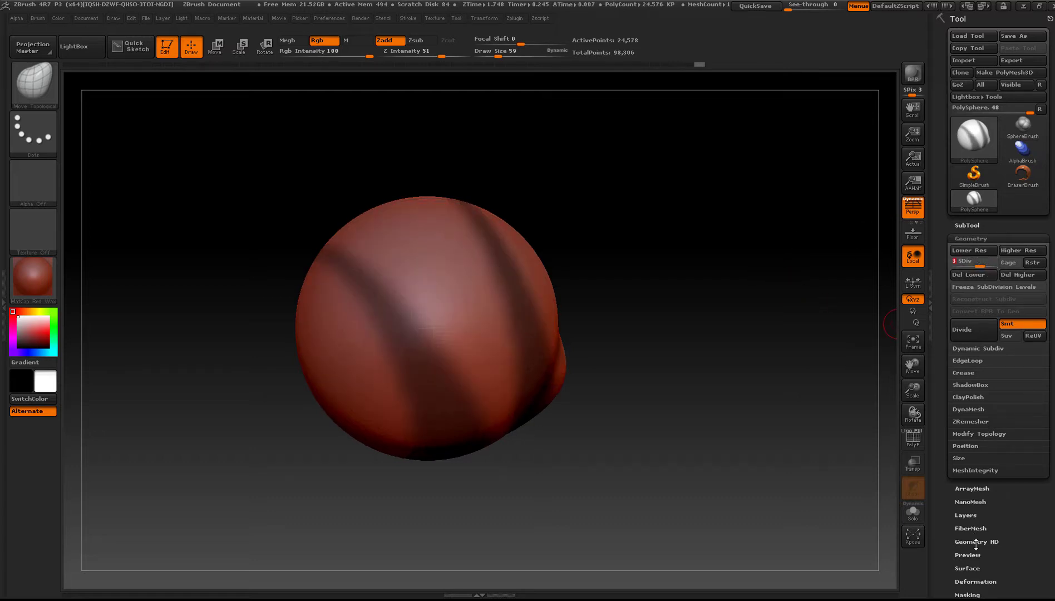
- Apply a positive Inflate deformation to swell the areas around the masked stripes
{"action": "left_click_drag", "start_coordinate": [975, 545], "coordinate": [948, 437]}
{"action": "left_click", "coordinate": [966, 449]}
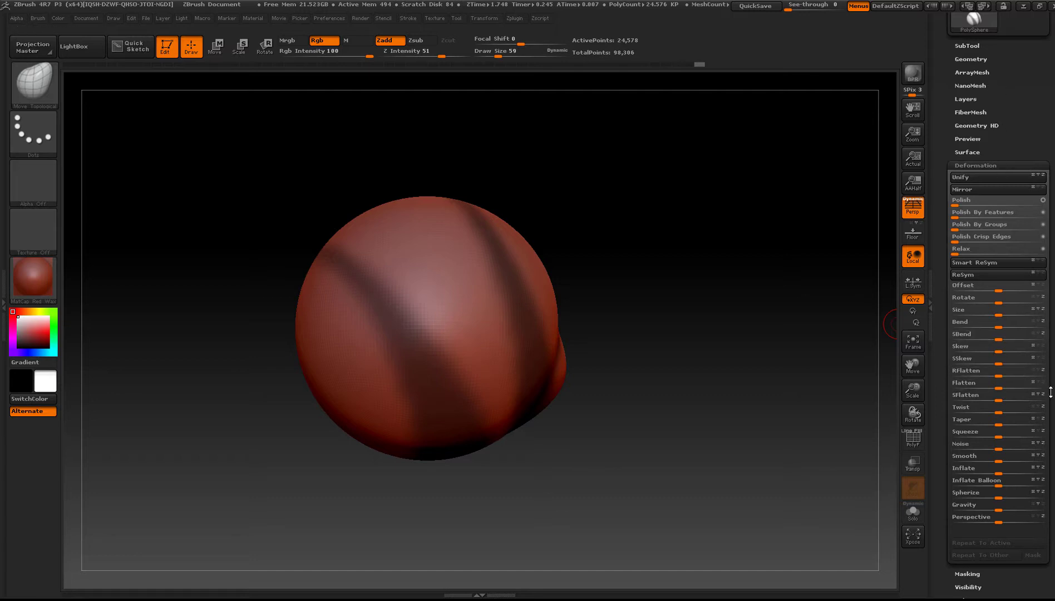
{"action": "scroll", "coordinate": [1004, 421], "scroll_direction": "down", "scroll_amount": 3}
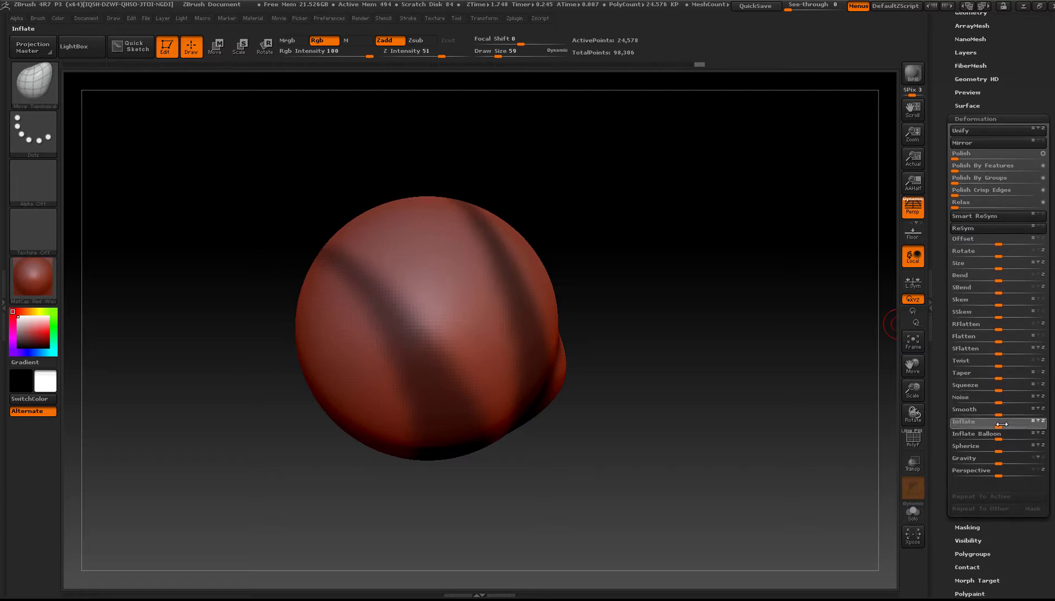
{"action": "left_click_drag", "start_coordinate": [1001, 424], "coordinate": [1051, 437]}
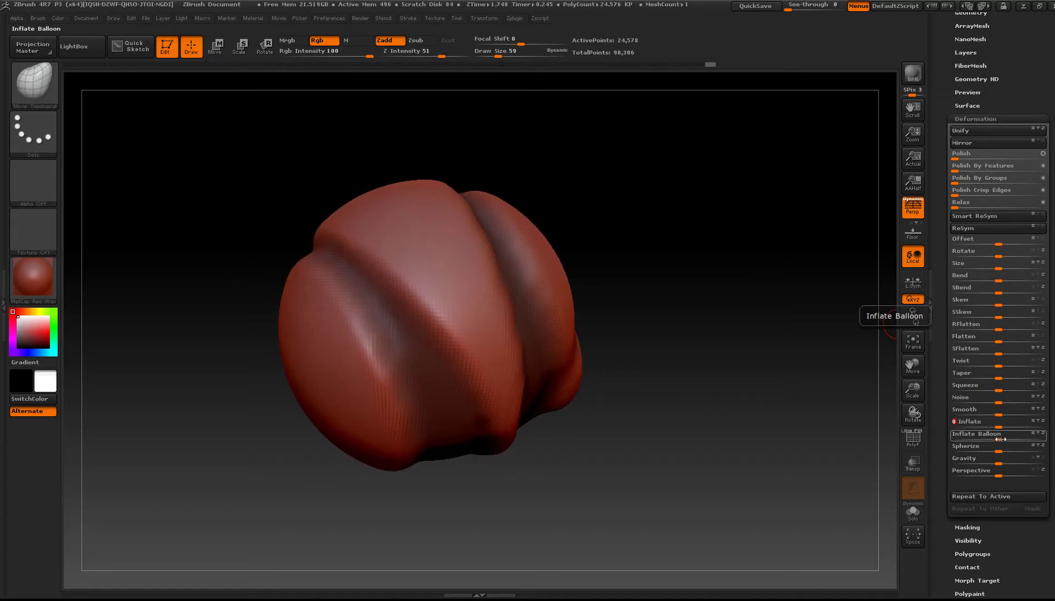
- Inflate the unmasked areas further, apply a Spherize deformation of about 88, and inspect the shape from several sides
{"action": "mouse_move", "coordinate": [1002, 427]}
{"action": "left_mouse_down"}
{"action": "mouse_move", "coordinate": [1016, 428]}
{"action": "mouse_move", "coordinate": [1026, 456]}
{"action": "mouse_move", "coordinate": [1017, 455]}
{"action": "left_mouse_up"}
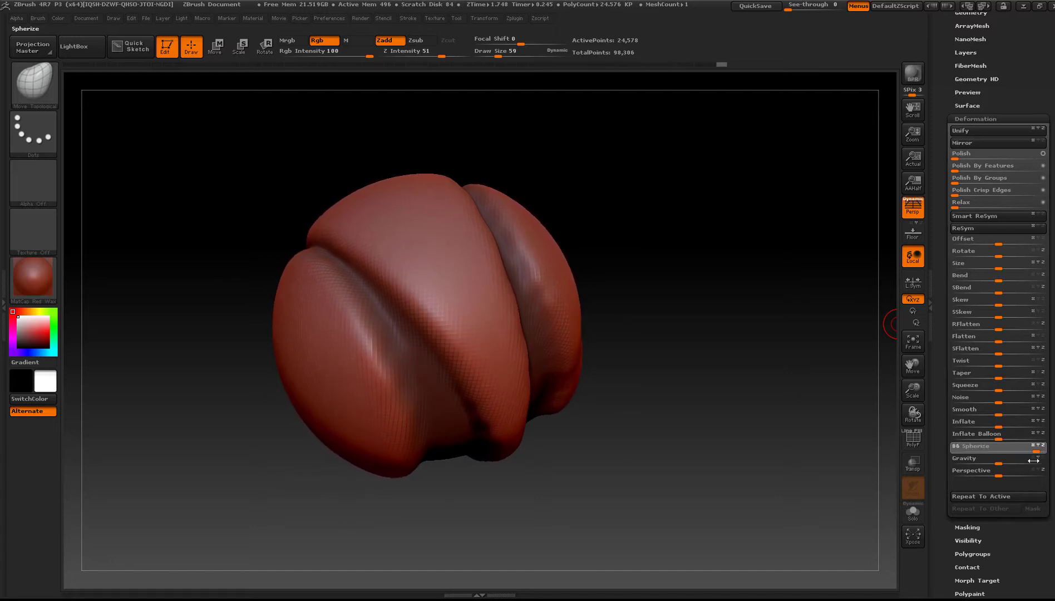
{"action": "left_click_drag", "start_coordinate": [418, 251], "coordinate": [459, 380]}
{"action": "left_click_drag", "start_coordinate": [334, 303], "coordinate": [320, 284]}
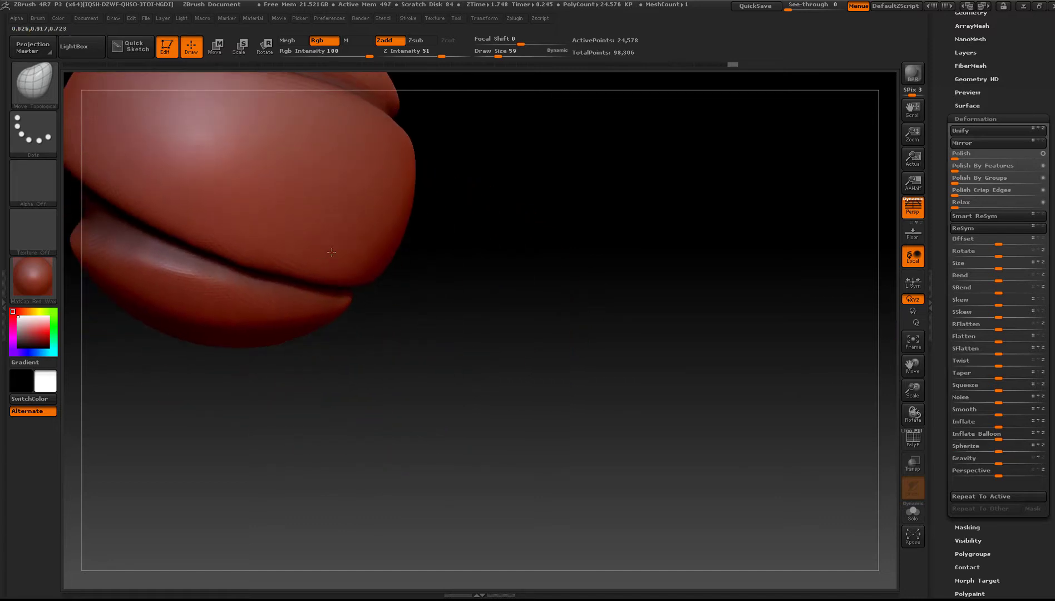
{"action": "mouse_move", "coordinate": [167, 111]}
{"action": "left_mouse_down"}
{"action": "mouse_move", "coordinate": [244, 211]}
{"action": "mouse_move", "coordinate": [464, 327]}
{"action": "left_mouse_up"}
{"action": "mouse_move", "coordinate": [464, 328]}
{"action": "right_mouse_down"}
{"action": "mouse_move", "coordinate": [604, 328]}
{"action": "mouse_move", "coordinate": [537, 262]}
{"action": "mouse_move", "coordinate": [518, 334]}
{"action": "mouse_move", "coordinate": [535, 368]}
{"action": "mouse_move", "coordinate": [487, 378]}
{"action": "right_mouse_up"}
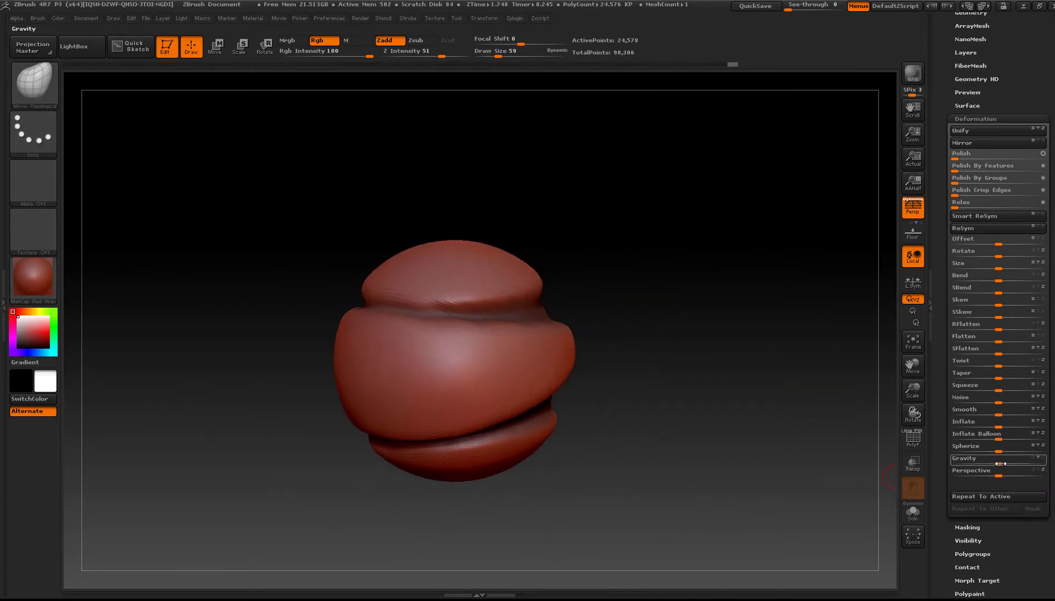
- Try a positive Gravity deformation on the unmasked areas, and undo it
{"action": "left_click_drag", "start_coordinate": [999, 463], "coordinate": [1043, 470]}
{"action": "mouse_move", "coordinate": [771, 406]}
{"action": "left_mouse_down"}
{"action": "mouse_move", "coordinate": [671, 393]}
{"action": "mouse_move", "coordinate": [680, 396]}
{"action": "left_mouse_up"}
{"action": "key", "text": "ctrl+z"}
{"action": "mouse_move", "coordinate": [616, 364]}
{"action": "left_mouse_down"}
{"action": "mouse_move", "coordinate": [590, 368]}
{"action": "mouse_move", "coordinate": [513, 431]}
{"action": "mouse_move", "coordinate": [580, 332]}
{"action": "mouse_move", "coordinate": [392, 324]}
{"action": "mouse_move", "coordinate": [406, 323]}
{"action": "left_mouse_up"}
{"action": "mouse_move", "coordinate": [406, 323]}
{"action": "right_mouse_down", "text": "alt"}
{"action": "mouse_move", "coordinate": [615, 312]}
{"action": "mouse_move", "coordinate": [592, 365]}
{"action": "right_mouse_up", "text": "alt"}
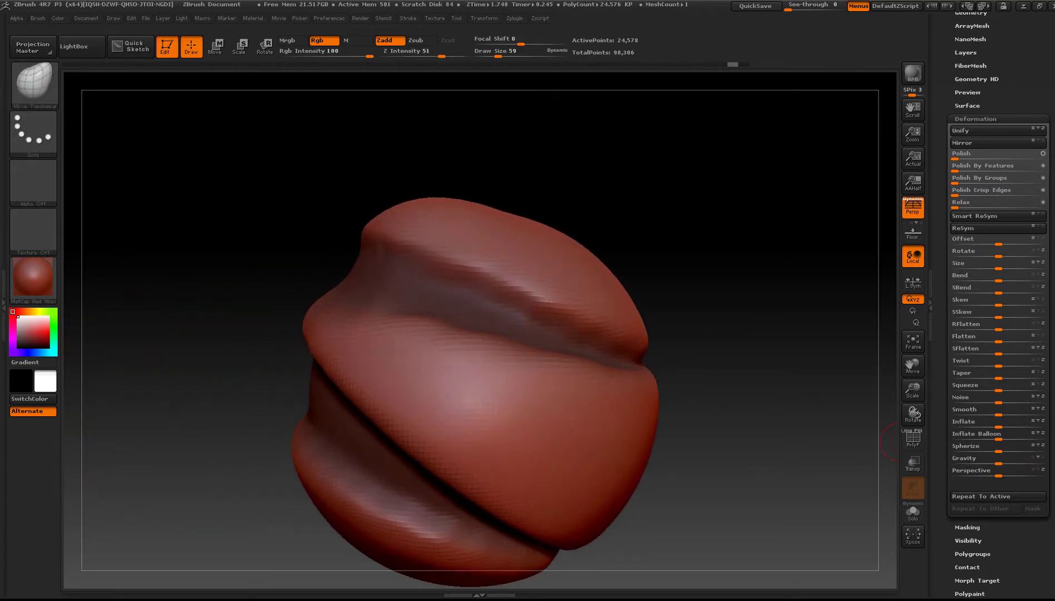
- Collapse the Deformation settings and invert the mask to protect the swollen bands instead of the grooves
{"action": "left_click", "coordinate": [994, 117]}
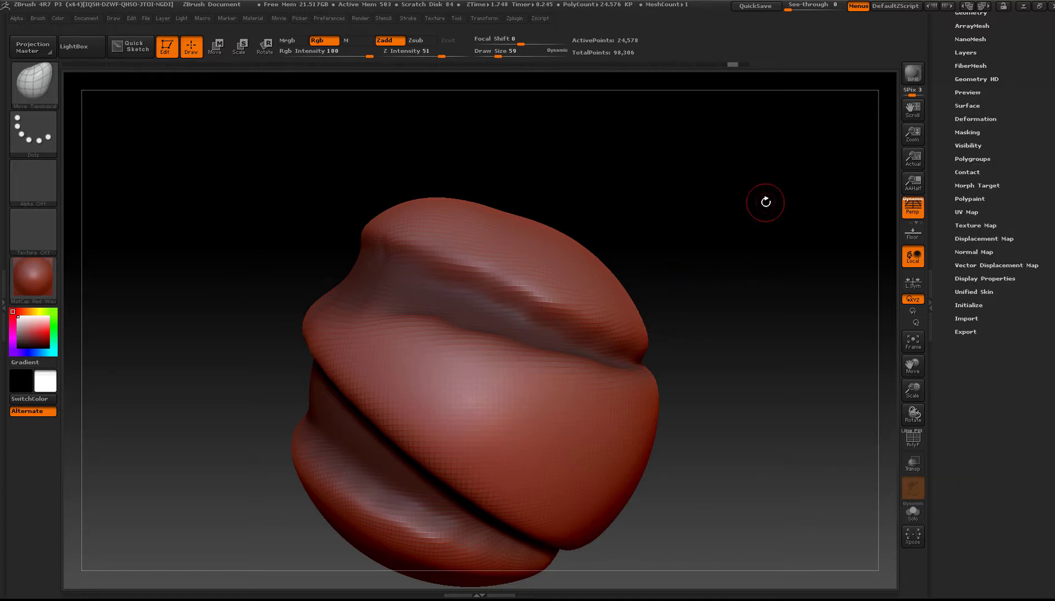
{"action": "key", "text": "ctrl"}
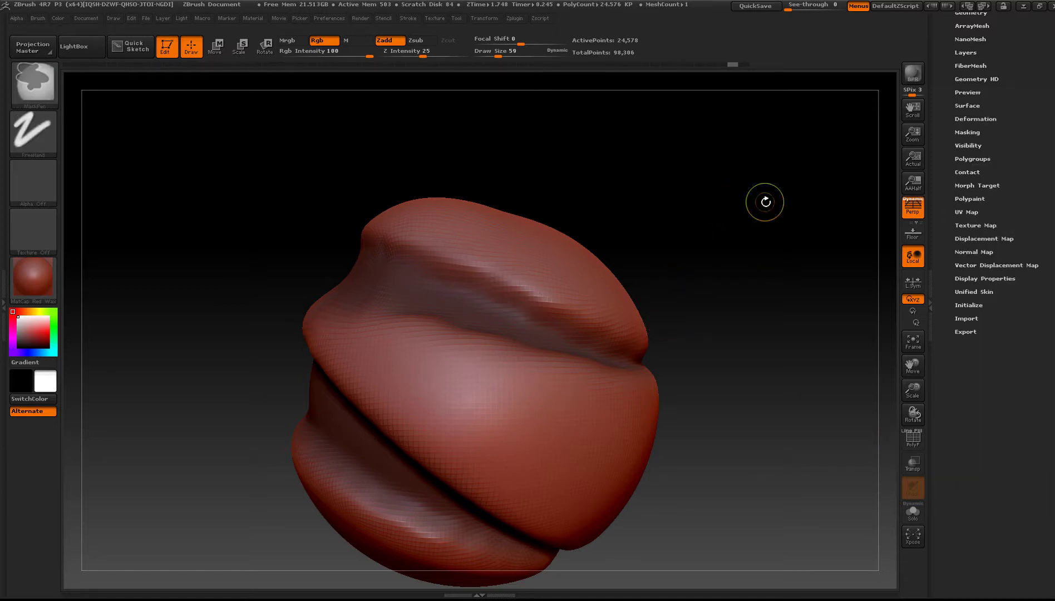
{"action": "left_click", "coordinate": [765, 202], "text": "ctrl"}
{"action": "left_click_drag", "start_coordinate": [765, 202], "coordinate": [360, 273]}
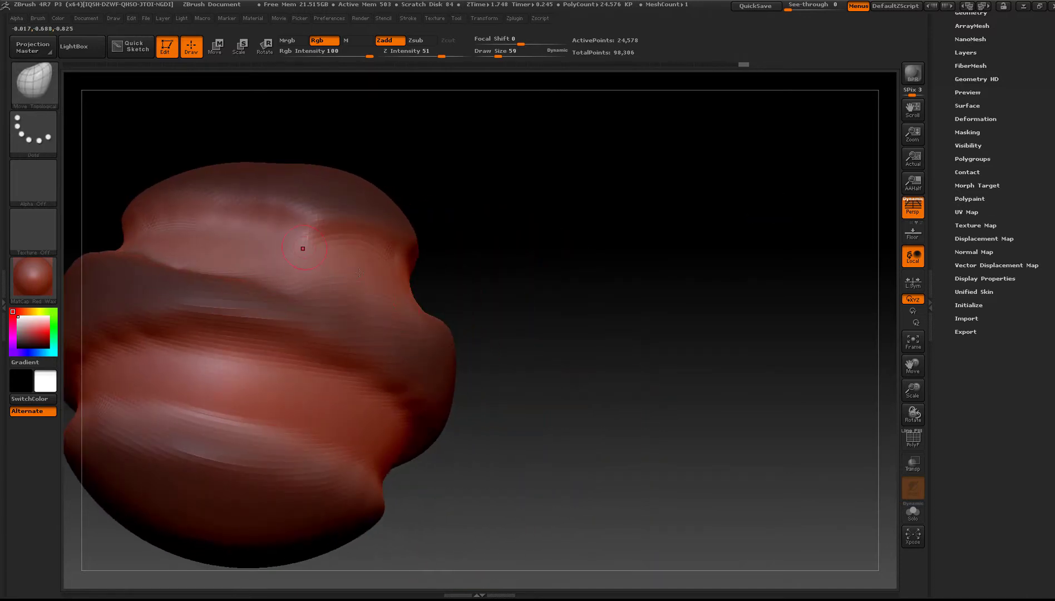
{"action": "left_click_drag", "start_coordinate": [500, 250], "coordinate": [548, 312]}
- Set the Smooth brush's Z Intensity to 20 and smooth the unmasked groove between the upper bands
{"action": "key", "text": "shift"}
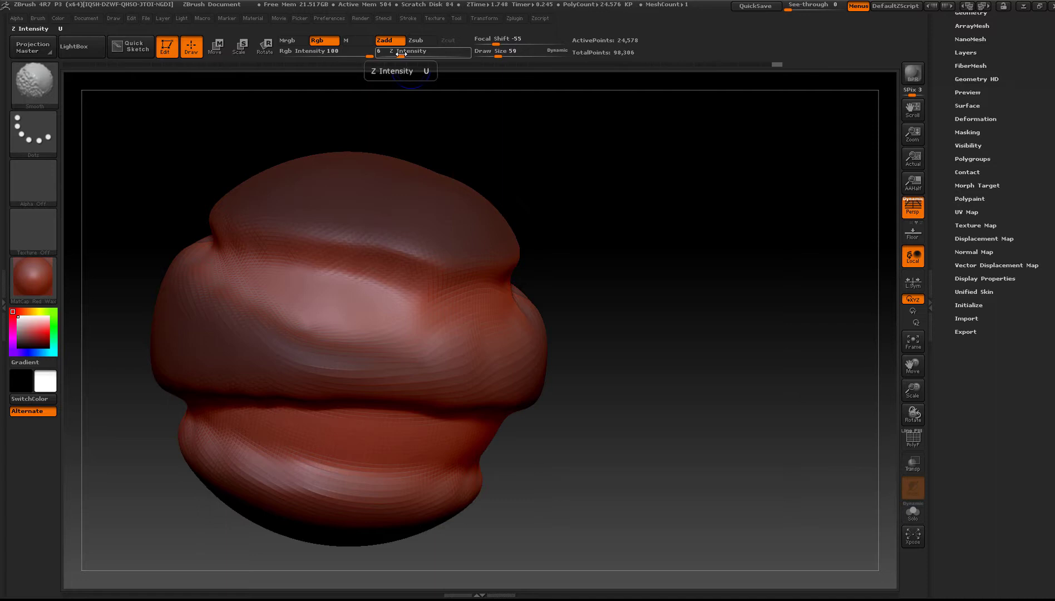
{"action": "left_click_drag", "start_coordinate": [400, 56], "coordinate": [418, 56]}
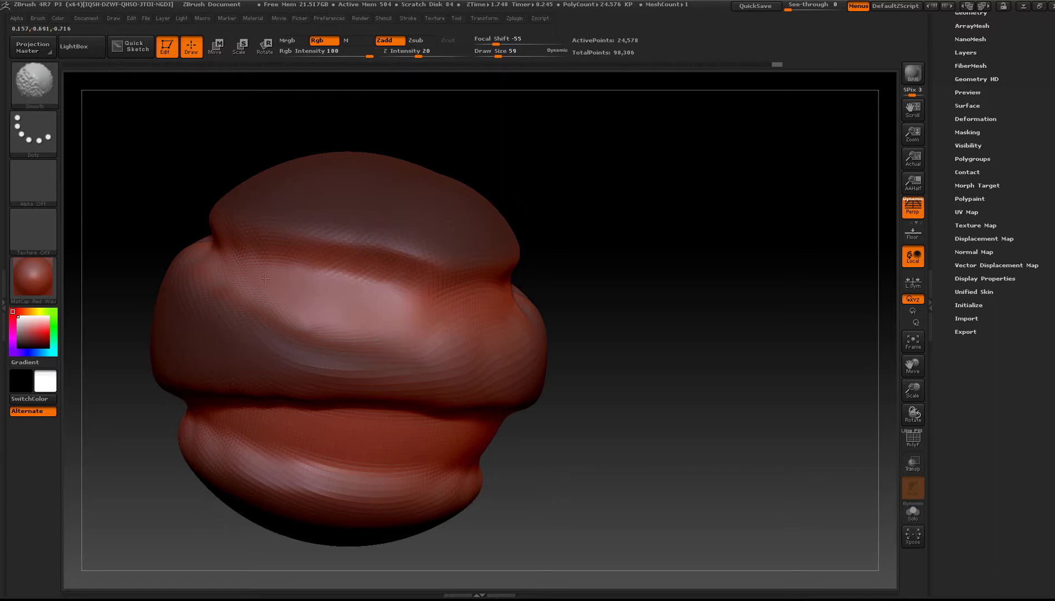
{"action": "right_click_drag", "start_coordinate": [219, 260], "coordinate": [358, 388]}
{"action": "left_click_drag", "start_coordinate": [372, 392], "coordinate": [378, 374], "text": "shift"}
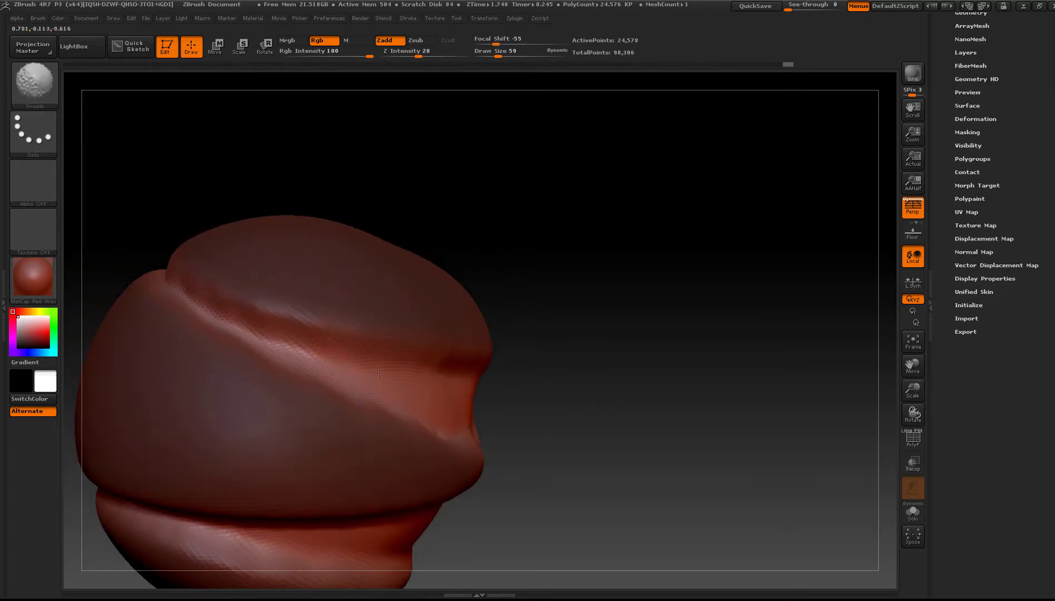
- Smooth the unmasked groove beneath the top band along its side and across the front of the shape
{"action": "right_click_drag", "start_coordinate": [248, 333], "coordinate": [448, 473], "text": "alt"}
{"action": "left_click_drag", "start_coordinate": [447, 473], "coordinate": [379, 432], "text": "shift"}
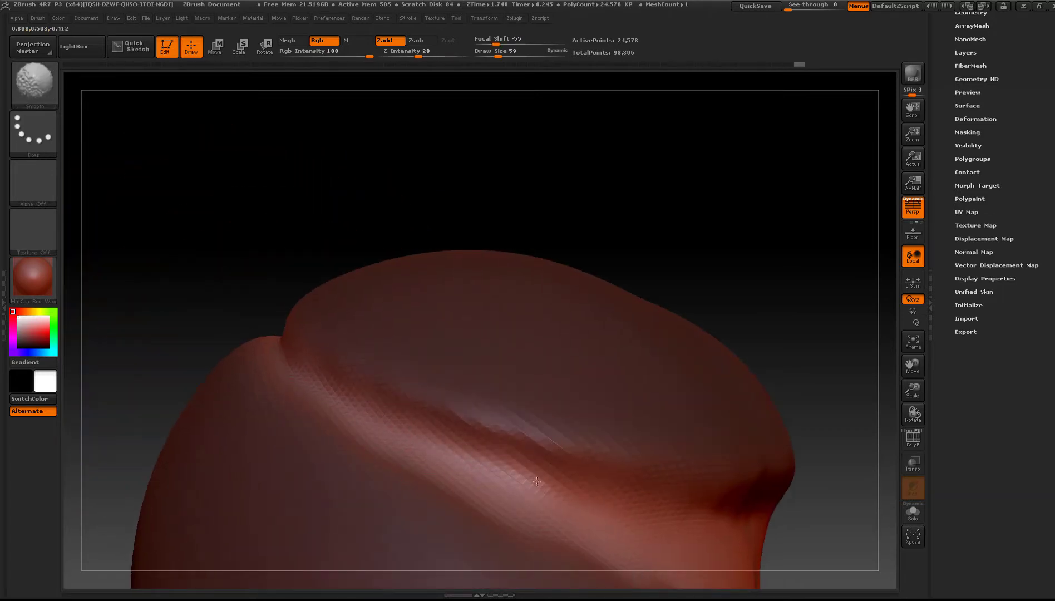
{"action": "right_click_drag", "start_coordinate": [536, 482], "coordinate": [492, 330], "text": "alt"}
{"action": "left_click_drag", "start_coordinate": [346, 251], "coordinate": [607, 384], "text": "shift"}
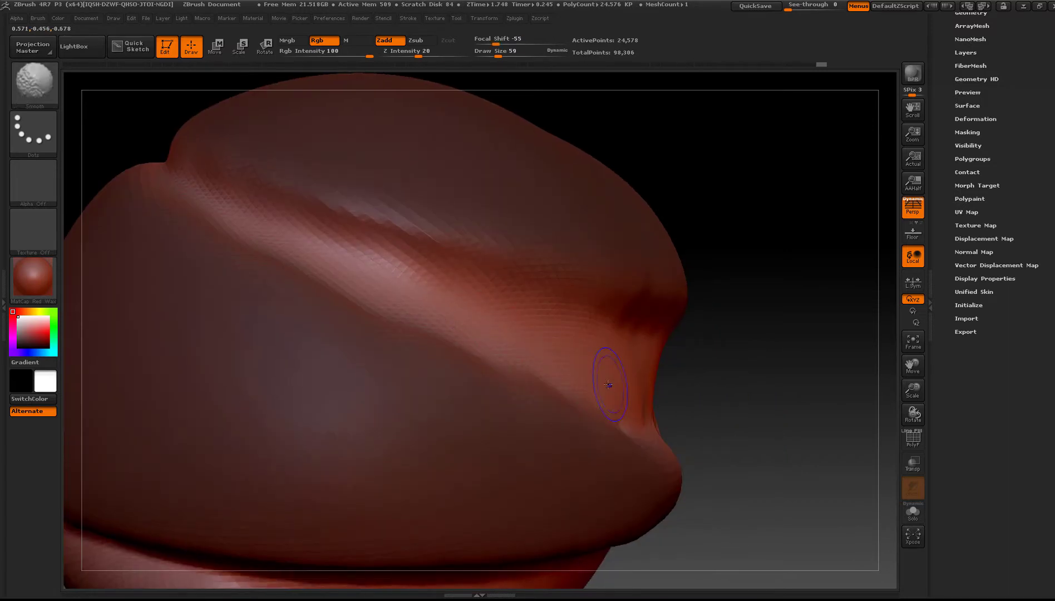
{"action": "right_click_drag", "start_coordinate": [607, 384], "coordinate": [619, 395]}
{"action": "left_click_drag", "start_coordinate": [619, 396], "coordinate": [705, 408], "text": "shift"}
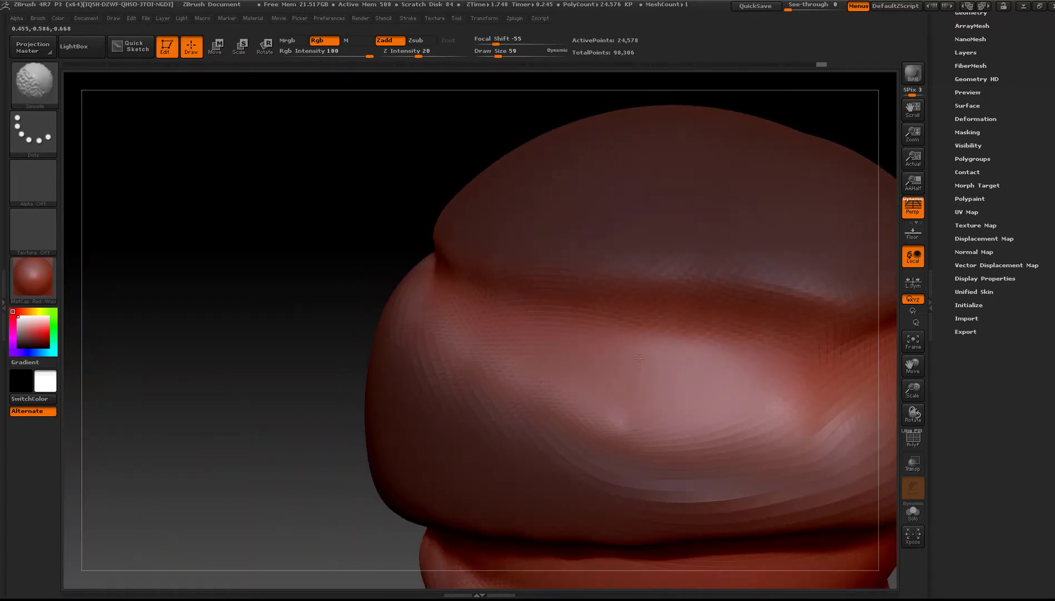
{"action": "mouse_move", "coordinate": [638, 358]}
{"action": "right_mouse_down", "text": "alt"}
{"action": "mouse_move", "coordinate": [440, 347]}
{"action": "mouse_move", "coordinate": [572, 354]}
{"action": "right_mouse_up", "text": "alt"}
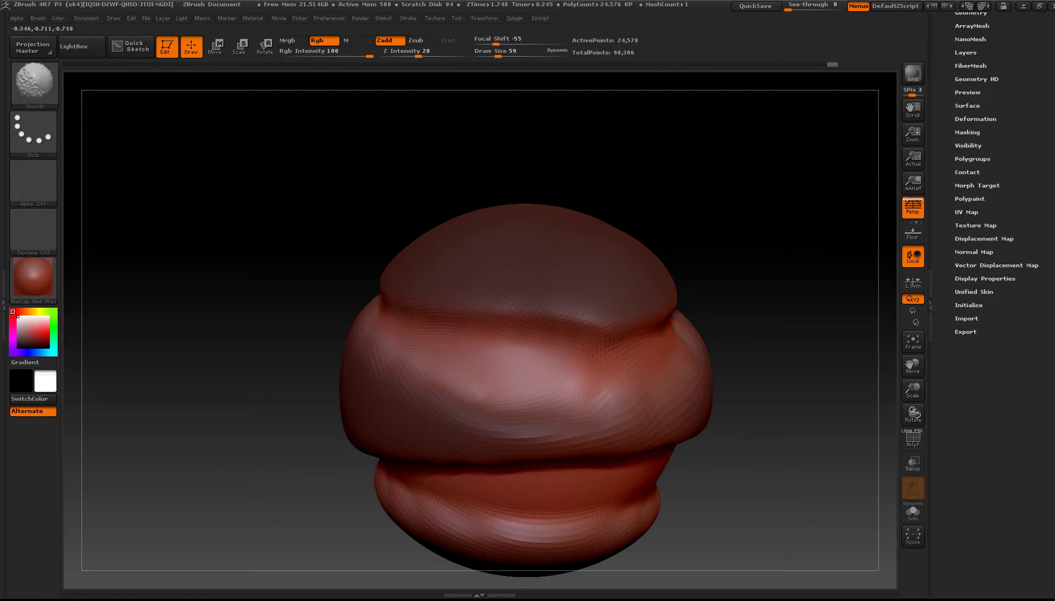
{"action": "mouse_move", "coordinate": [444, 359]}
{"action": "right_mouse_down"}
{"action": "mouse_move", "coordinate": [558, 376]}
{"action": "mouse_move", "coordinate": [453, 345]}
{"action": "right_mouse_up"}
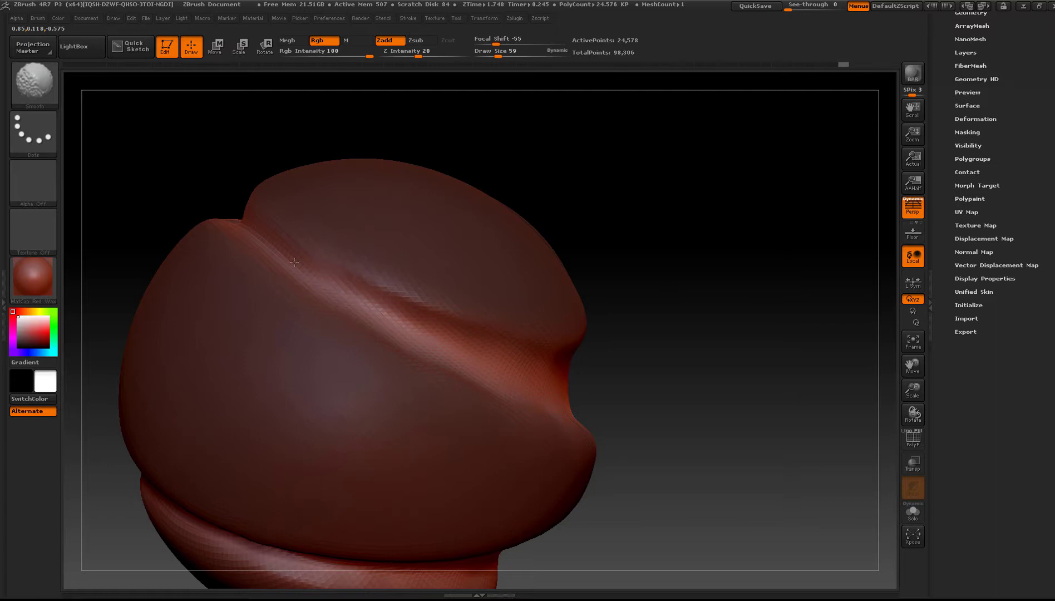
- Continue smoothing the upper groove around the far side, and smooth the unmasked groove between the lower bands
{"action": "left_click_drag", "start_coordinate": [294, 262], "coordinate": [245, 231], "text": "shift"}
{"action": "mouse_move", "coordinate": [205, 214]}
{"action": "right_mouse_down"}
{"action": "mouse_move", "coordinate": [170, 195]}
{"action": "mouse_move", "coordinate": [258, 313]}
{"action": "right_mouse_up"}
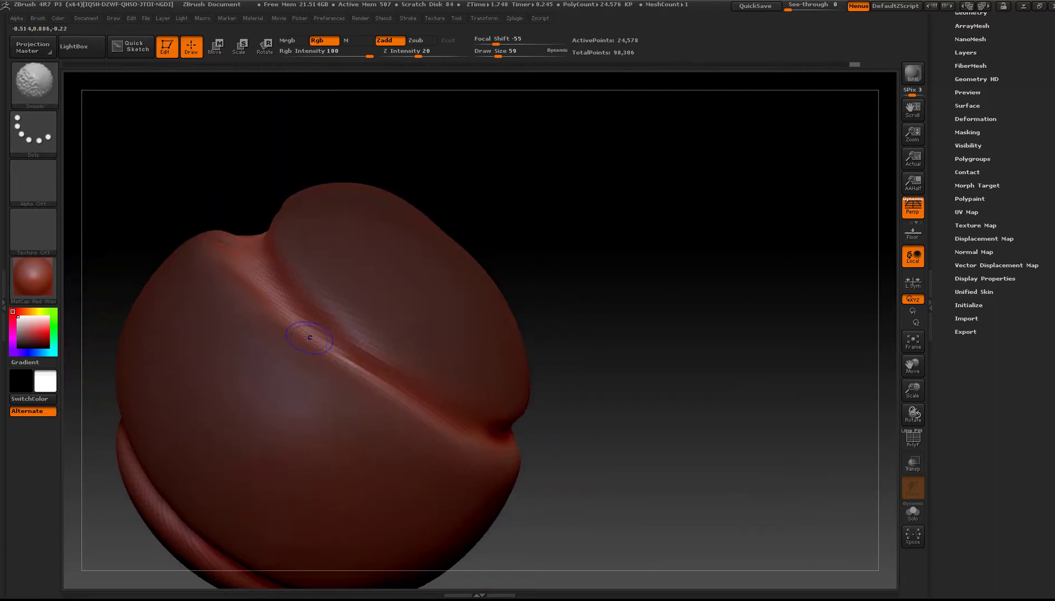
{"action": "mouse_move", "coordinate": [222, 252]}
{"action": "right_mouse_down"}
{"action": "mouse_move", "coordinate": [219, 226]}
{"action": "mouse_move", "coordinate": [273, 335]}
{"action": "right_mouse_up"}
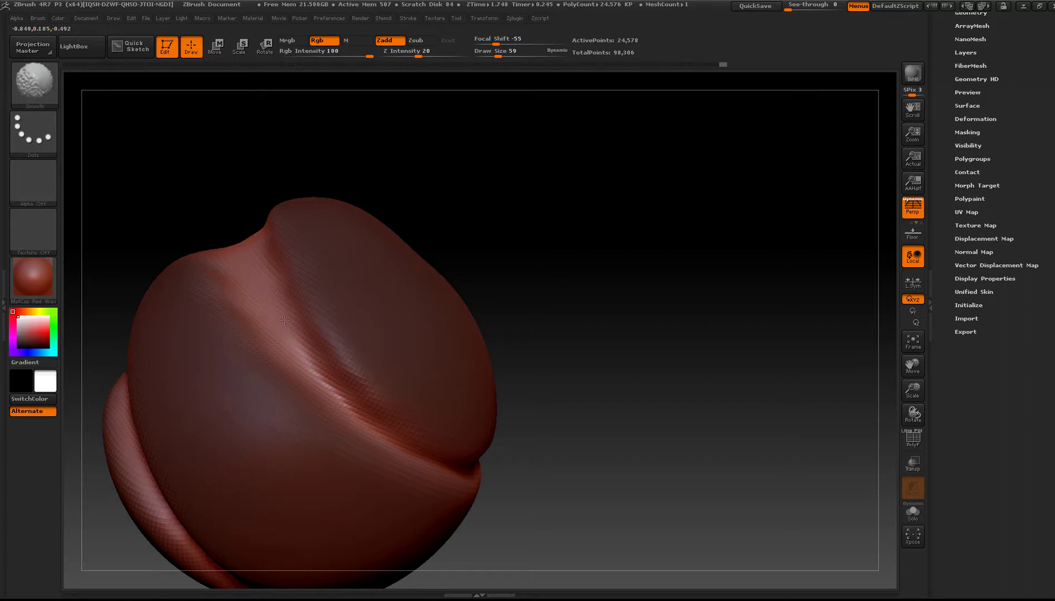
{"action": "mouse_move", "coordinate": [284, 320]}
{"action": "right_mouse_down"}
{"action": "mouse_move", "coordinate": [365, 365]}
{"action": "mouse_move", "coordinate": [217, 261]}
{"action": "right_mouse_up"}
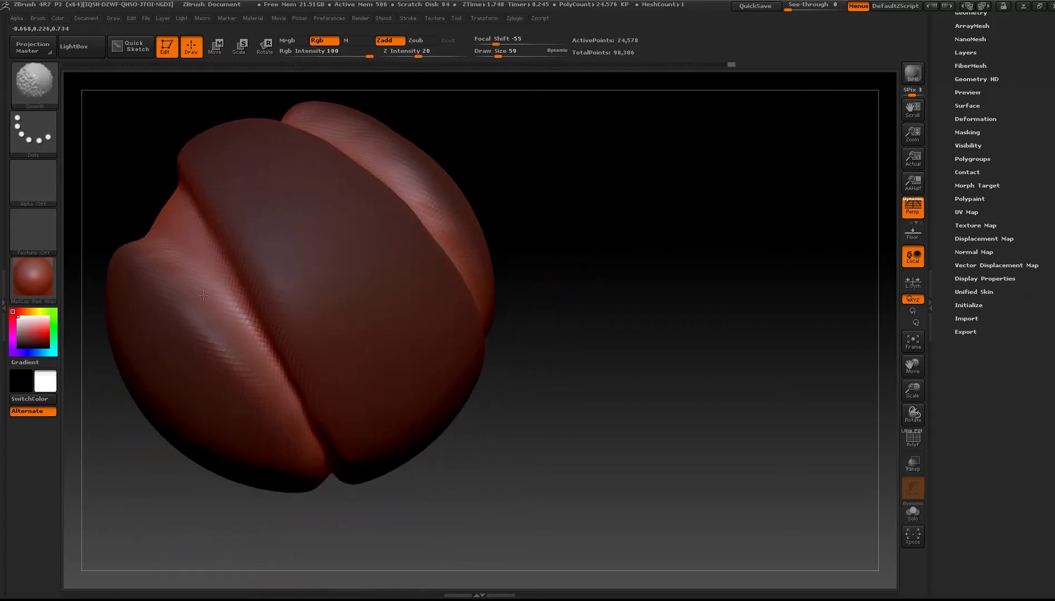
{"action": "right_click_drag", "start_coordinate": [154, 243], "coordinate": [334, 326]}
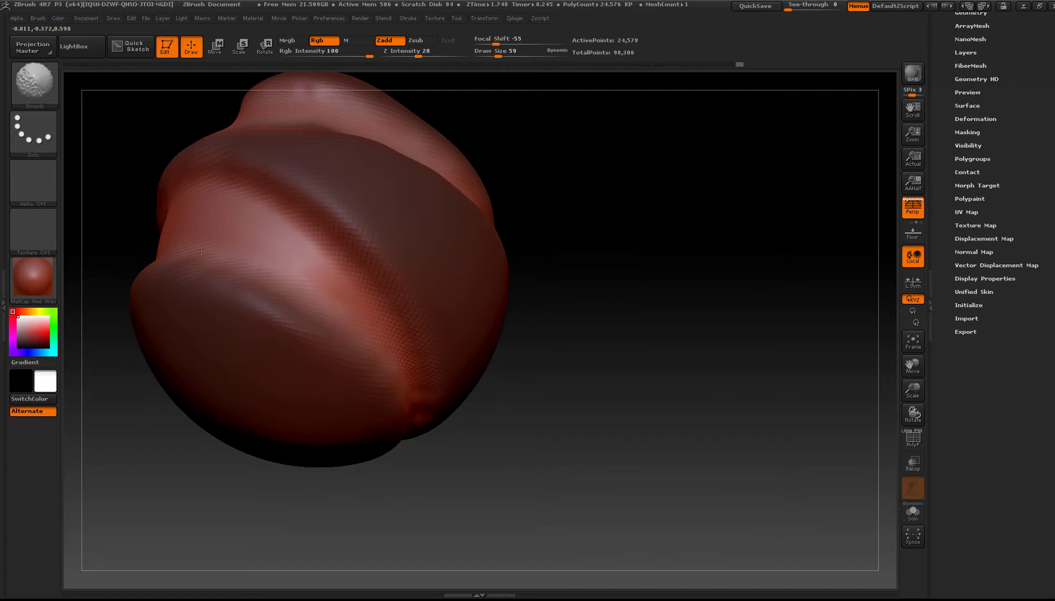
{"action": "mouse_move", "coordinate": [263, 285]}
{"action": "right_mouse_down"}
{"action": "mouse_move", "coordinate": [234, 302]}
{"action": "mouse_move", "coordinate": [371, 329]}
{"action": "mouse_move", "coordinate": [410, 372]}
{"action": "right_mouse_up"}
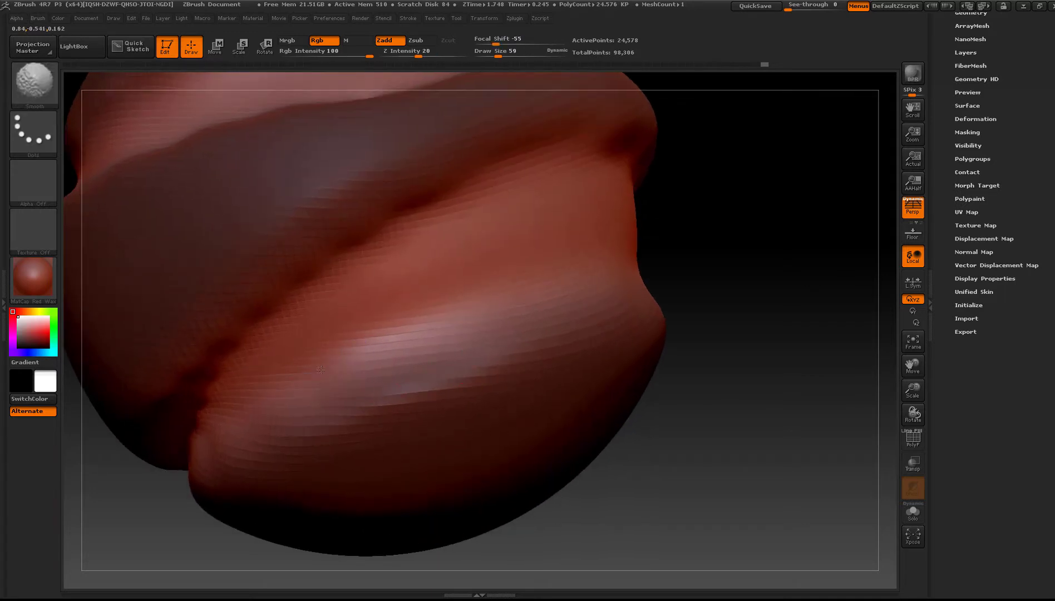
- Erase the mask with the MaskPen brush along the middle band's edge bordering the lower groove
{"action": "mouse_move", "coordinate": [393, 334]}
{"action": "right_mouse_down", "text": "ctrl"}
{"action": "mouse_move", "coordinate": [464, 295]}
{"action": "mouse_move", "coordinate": [427, 317]}
{"action": "mouse_move", "coordinate": [501, 341]}
{"action": "mouse_move", "coordinate": [478, 325]}
{"action": "right_mouse_up", "text": "ctrl"}
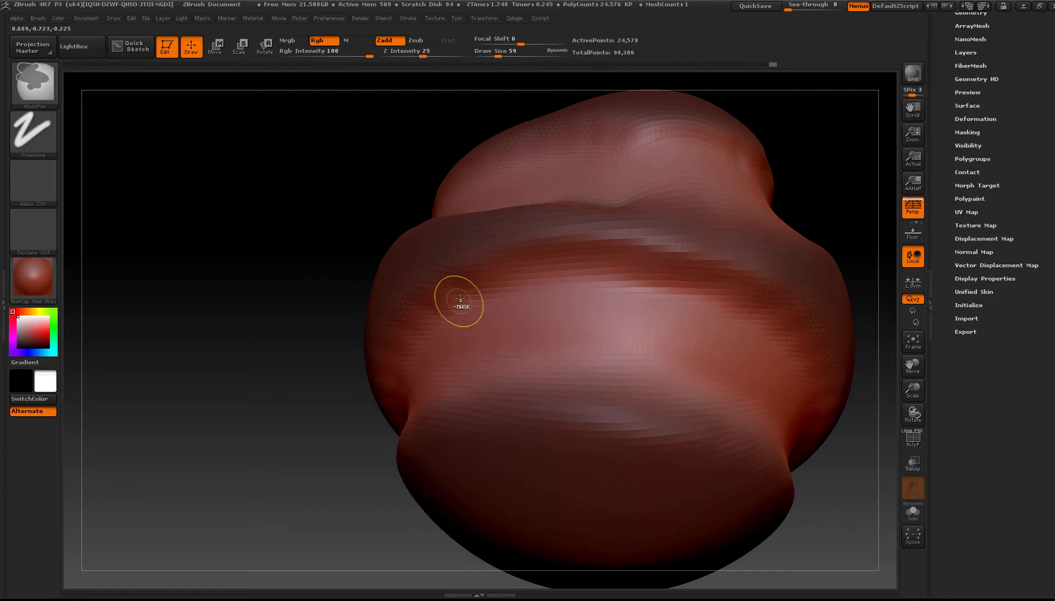
{"action": "mouse_move", "coordinate": [468, 278]}
{"action": "left_mouse_down"}
{"action": "mouse_move", "coordinate": [410, 317]}
{"action": "mouse_move", "coordinate": [405, 340]}
{"action": "left_mouse_up"}
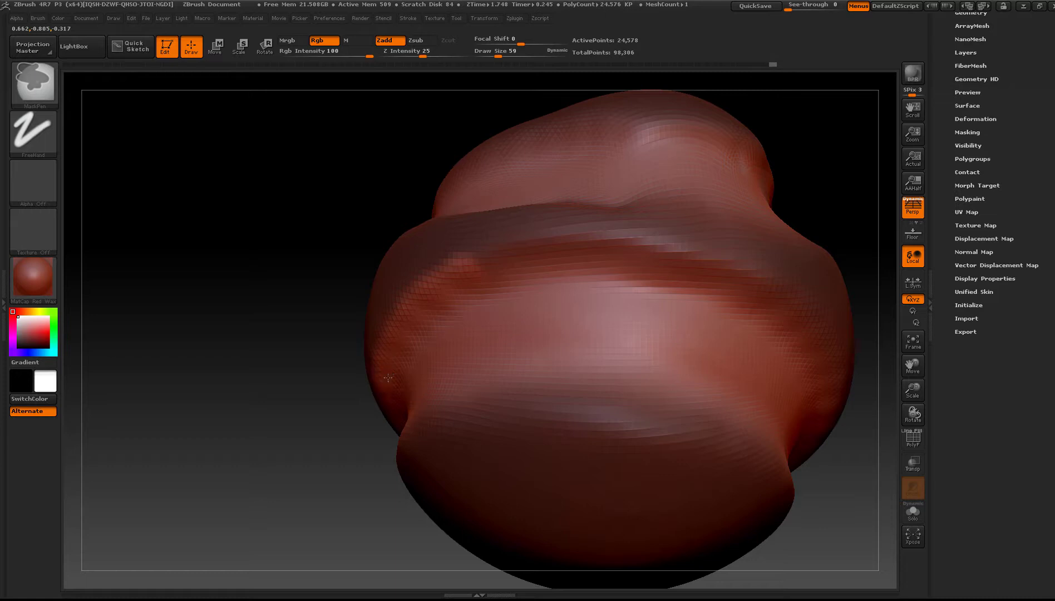
{"action": "left_click_drag", "start_coordinate": [473, 281], "coordinate": [665, 281]}
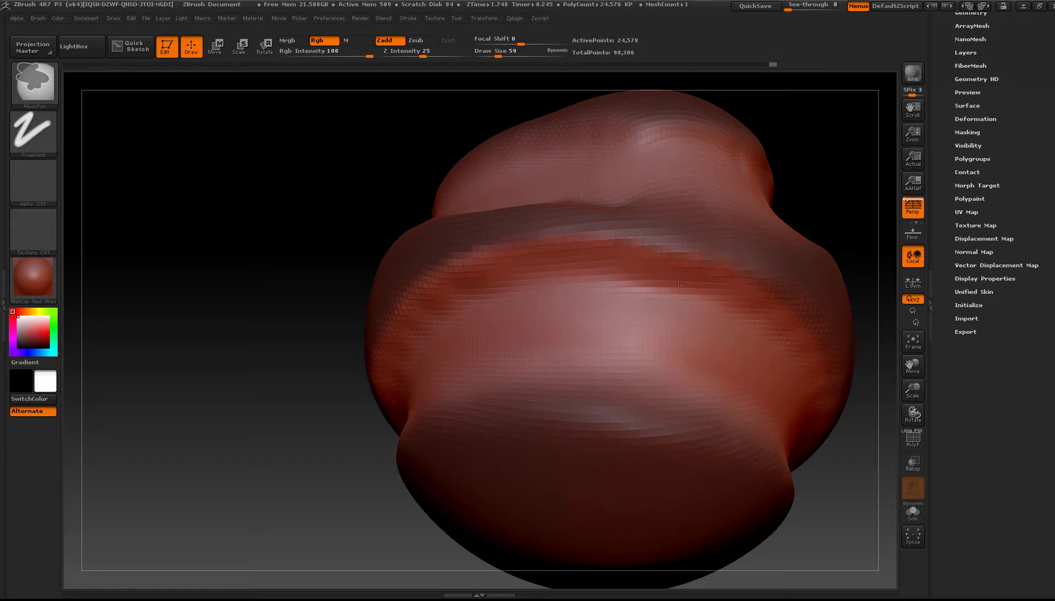
{"action": "key", "text": "ctrl+shift+z"}
{"action": "key", "text": "shift"}
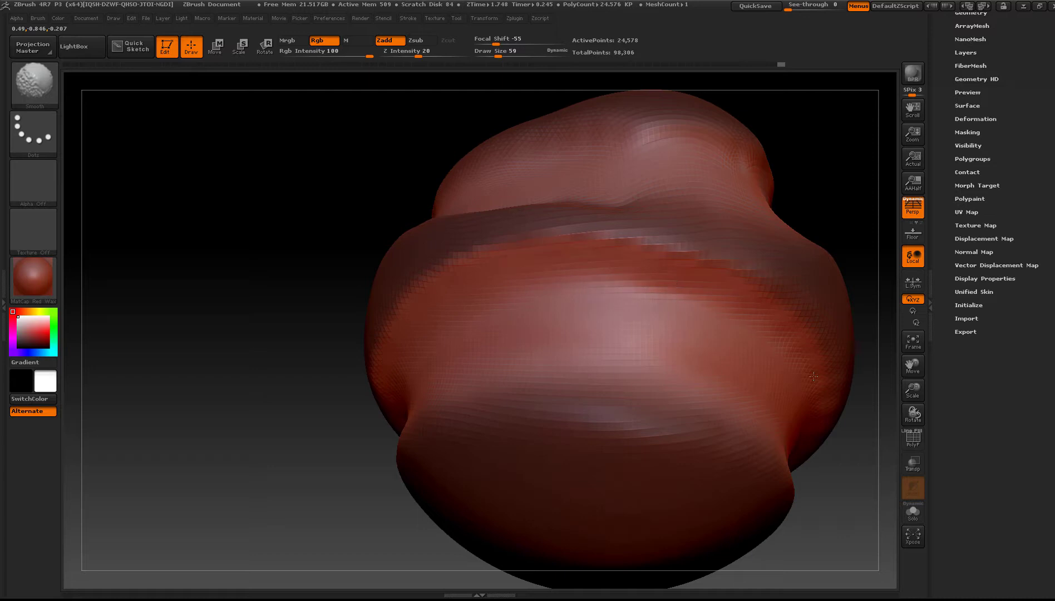
- Smooth the widened lower groove and the unmasked band edges around the back of the shape
{"action": "mouse_move", "coordinate": [776, 366]}
{"action": "right_mouse_down"}
{"action": "mouse_move", "coordinate": [612, 334]}
{"action": "mouse_move", "coordinate": [651, 334]}
{"action": "mouse_move", "coordinate": [629, 357]}
{"action": "right_mouse_up"}
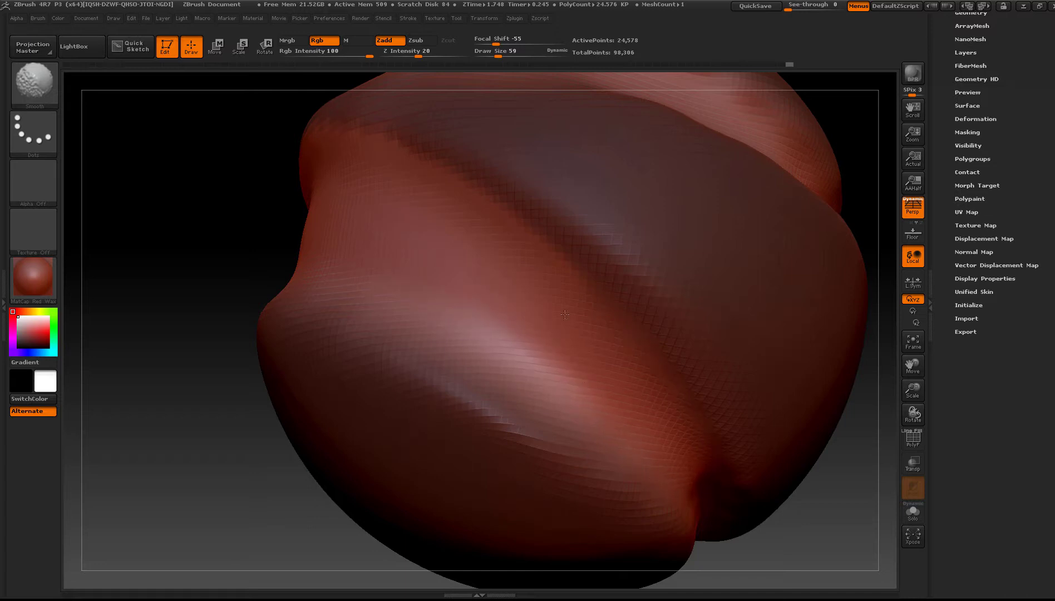
{"action": "mouse_move", "coordinate": [380, 315]}
{"action": "right_mouse_down"}
{"action": "mouse_move", "coordinate": [345, 306]}
{"action": "mouse_move", "coordinate": [415, 372]}
{"action": "mouse_move", "coordinate": [360, 377]}
{"action": "mouse_move", "coordinate": [464, 407]}
{"action": "right_mouse_up"}
{"action": "key", "text": "shift"}
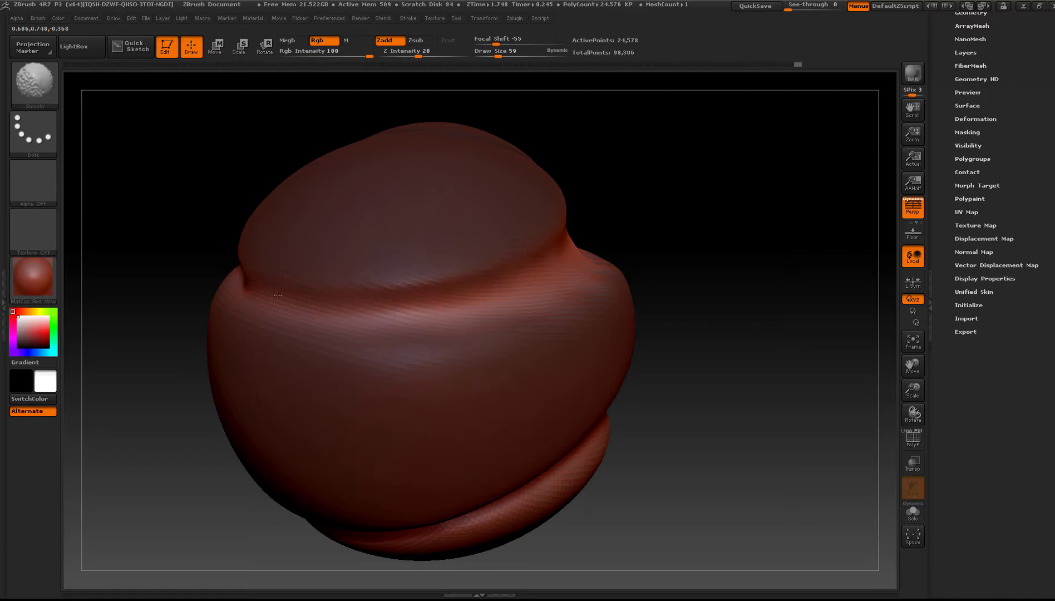
{"action": "right_click_drag", "start_coordinate": [277, 296], "coordinate": [328, 317]}
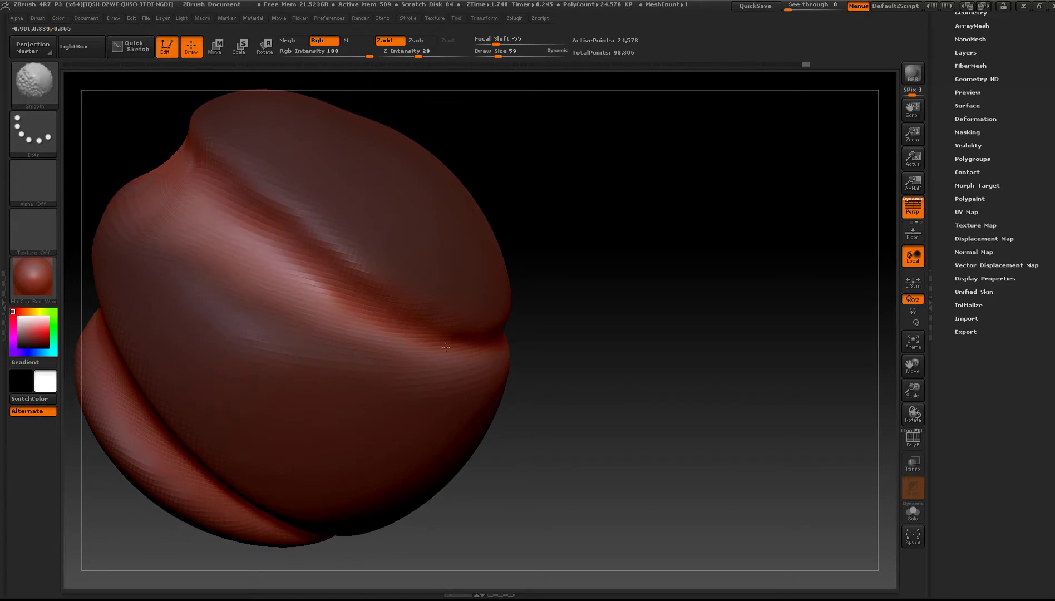
{"action": "mouse_move", "coordinate": [446, 348]}
{"action": "right_mouse_down", "text": "shift"}
{"action": "mouse_move", "coordinate": [518, 337]}
{"action": "mouse_move", "coordinate": [511, 316]}
{"action": "right_mouse_up", "text": "shift"}
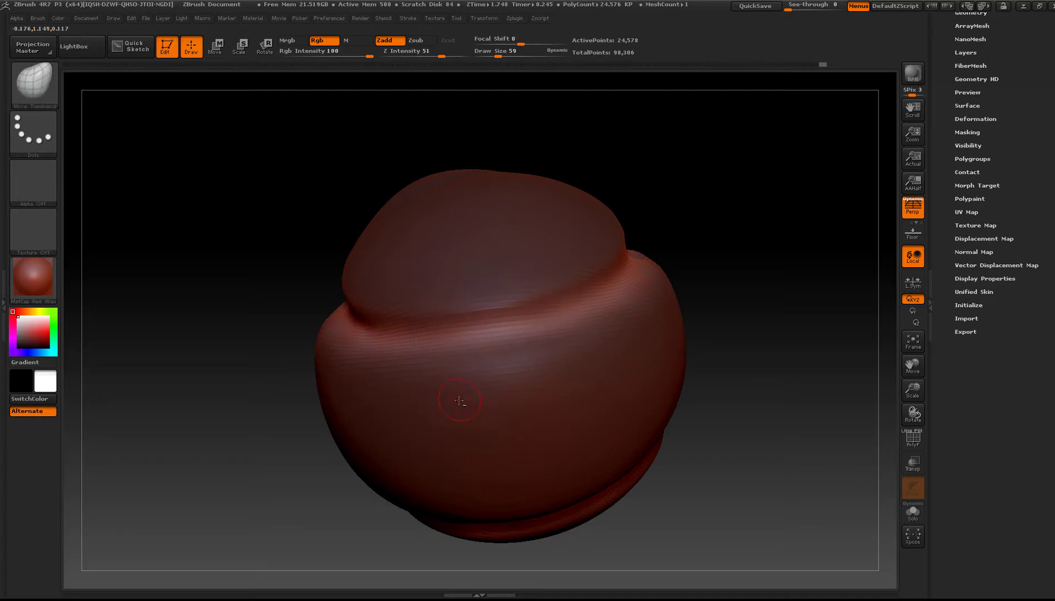
{"action": "mouse_move", "coordinate": [459, 403]}
{"action": "right_mouse_down"}
{"action": "mouse_move", "coordinate": [473, 409]}
{"action": "mouse_move", "coordinate": [438, 381]}
{"action": "mouse_move", "coordinate": [483, 379]}
{"action": "mouse_move", "coordinate": [443, 402]}
{"action": "right_mouse_up"}
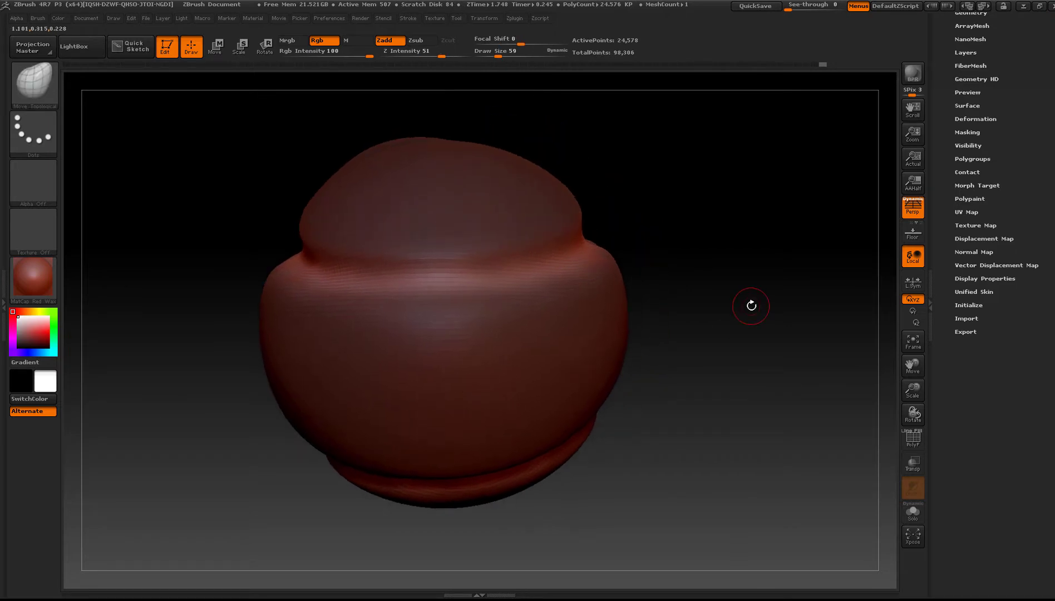
- Clear the mask from the whole mesh and smooth the remaining ridges between the bands
{"action": "left_click_drag", "start_coordinate": [757, 193], "coordinate": [690, 376], "text": "ctrl"}
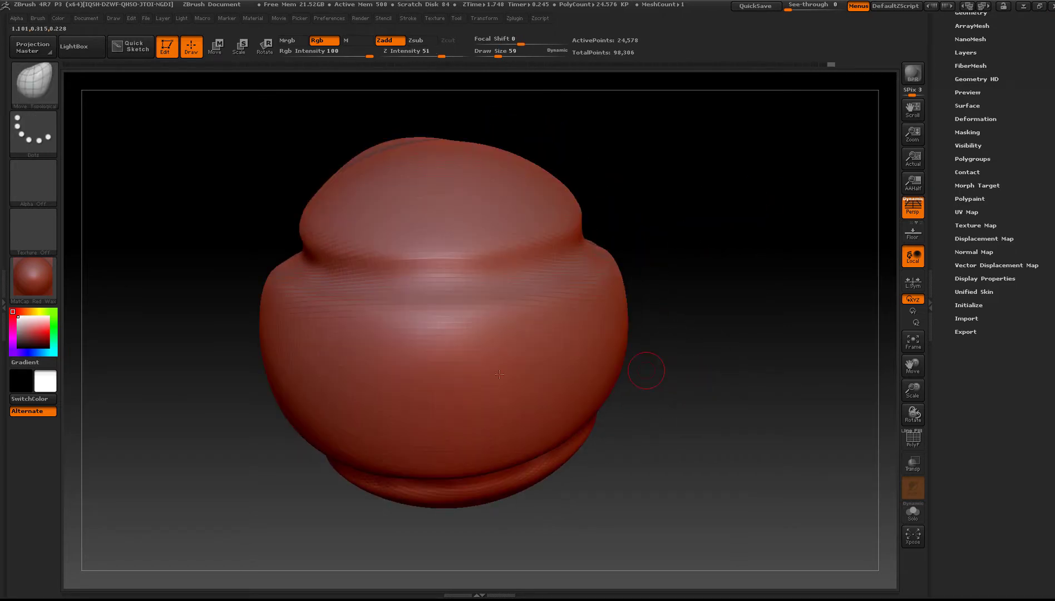
{"action": "mouse_move", "coordinate": [648, 370]}
{"action": "right_mouse_down"}
{"action": "mouse_move", "coordinate": [389, 405]}
{"action": "mouse_move", "coordinate": [448, 389]}
{"action": "mouse_move", "coordinate": [363, 355]}
{"action": "mouse_move", "coordinate": [365, 411]}
{"action": "mouse_move", "coordinate": [306, 358]}
{"action": "right_mouse_up"}
{"action": "key", "text": "shift"}
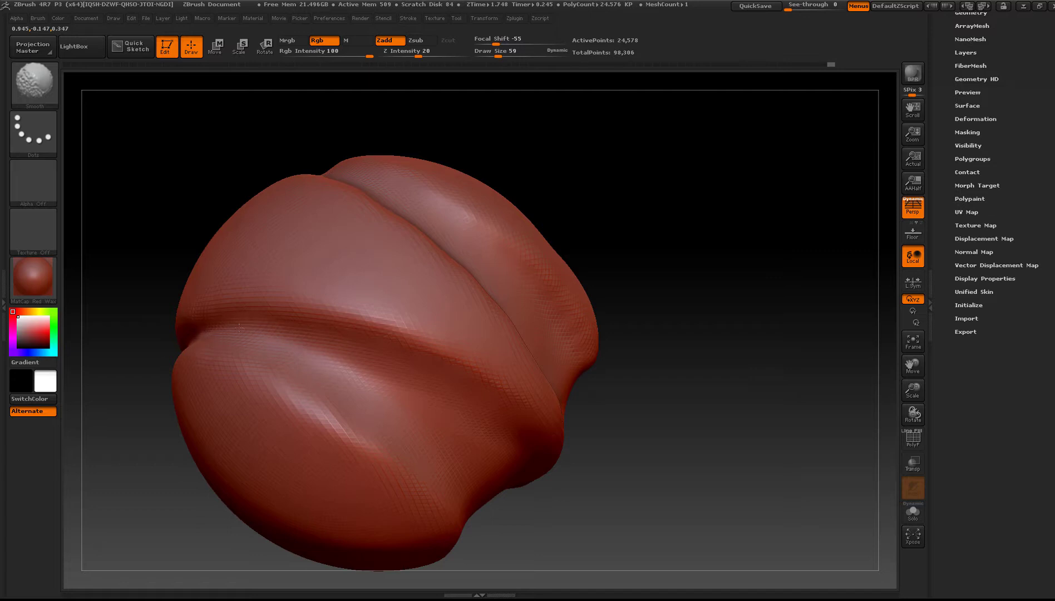
{"action": "right_click_drag", "start_coordinate": [454, 428], "coordinate": [556, 356]}
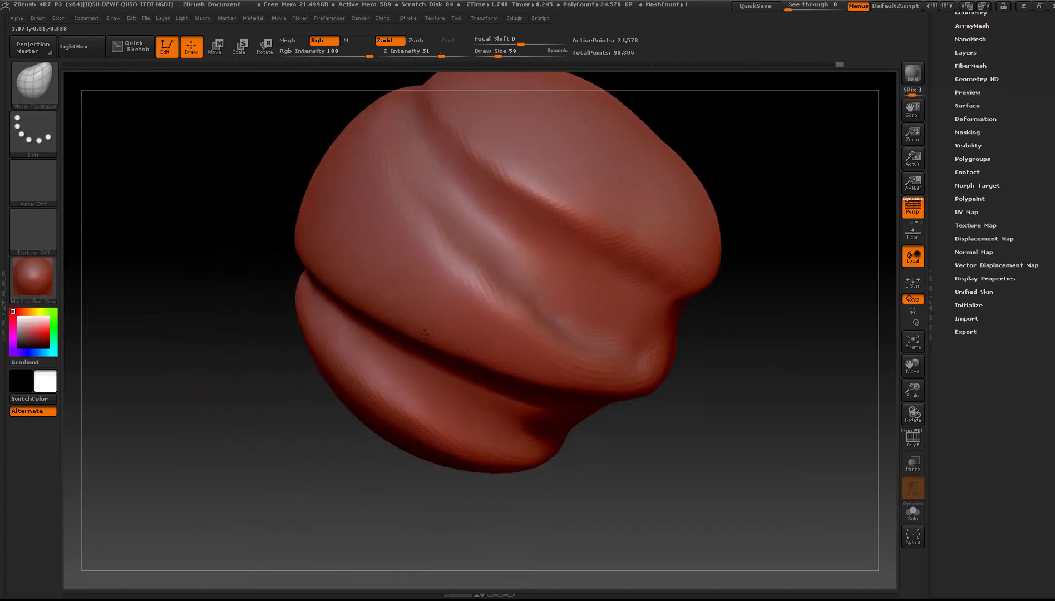
- Apply the Smooth and Relax deformations to the unmasked mesh and raise it to its highest subdivision level
{"action": "mouse_move", "coordinate": [1037, 101]}
{"action": "left_mouse_down"}
{"action": "mouse_move", "coordinate": [1037, 183]}
{"action": "mouse_move", "coordinate": [983, 356]}
{"action": "left_mouse_up"}
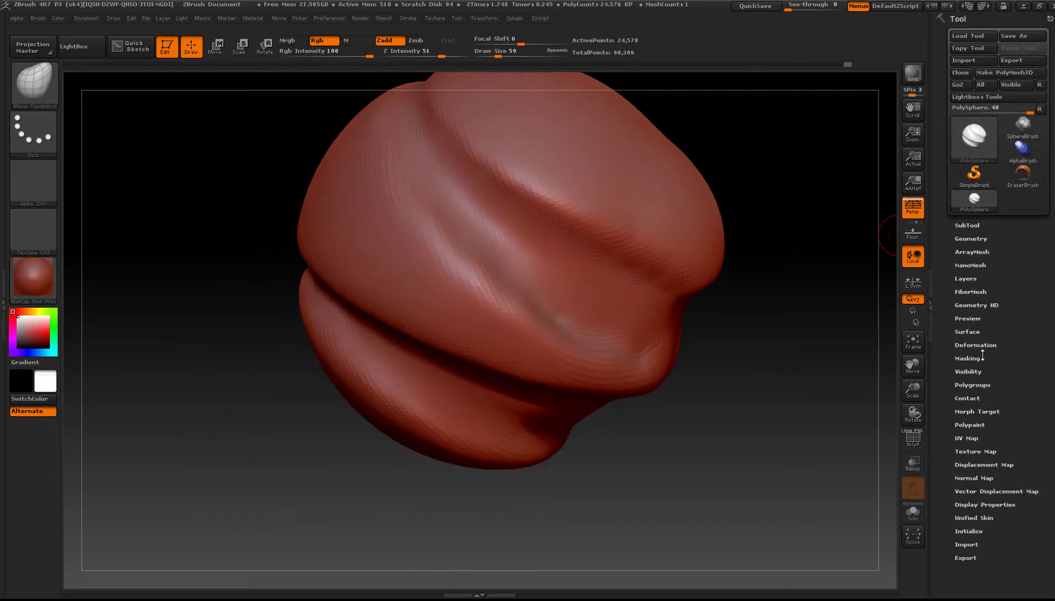
{"action": "left_click", "coordinate": [995, 346]}
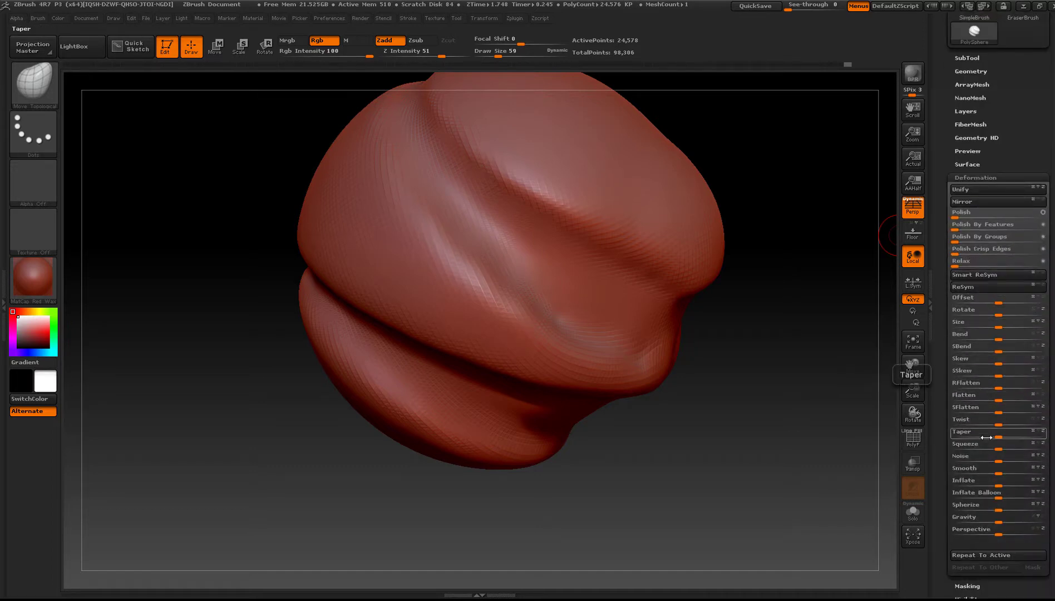
{"action": "left_click_drag", "start_coordinate": [999, 473], "coordinate": [1045, 484]}
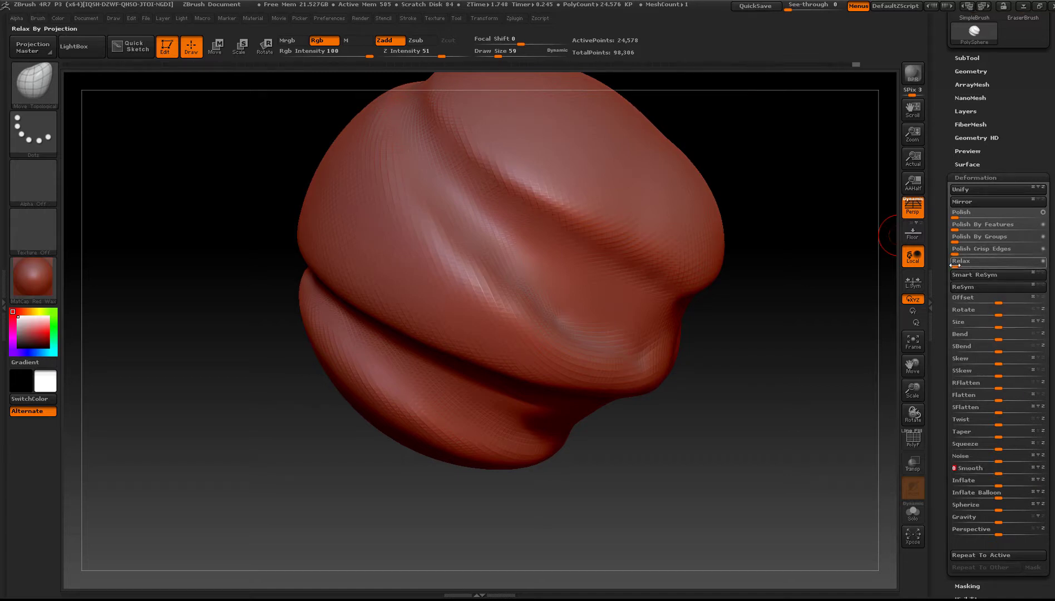
{"action": "left_click_drag", "start_coordinate": [954, 265], "coordinate": [1052, 284]}
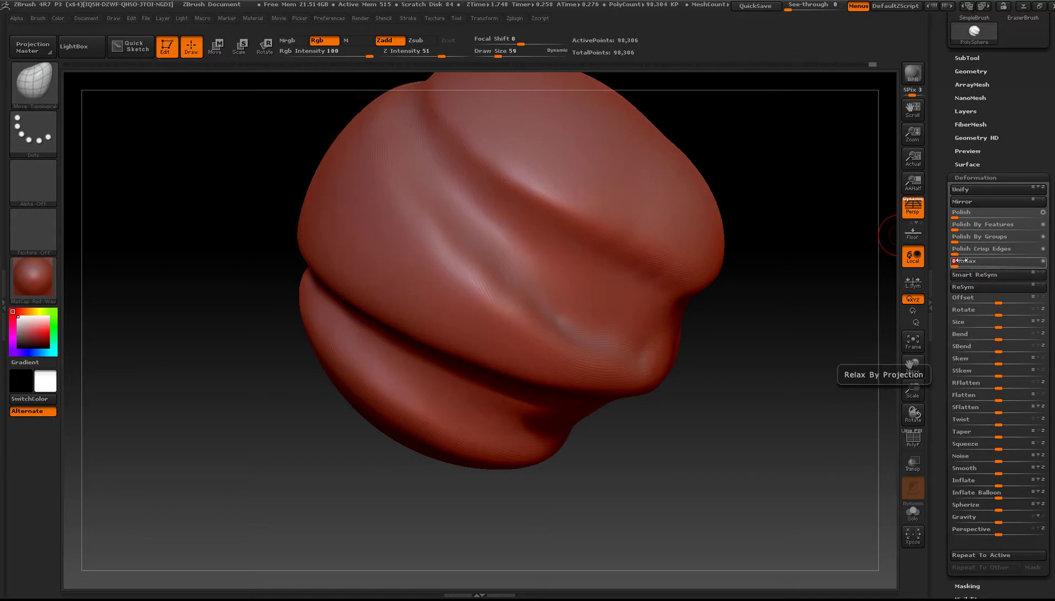
- Apply a Polish deformation to the mesh and smooth the uneven surface on the front of the middle band
{"action": "left_click_drag", "start_coordinate": [955, 216], "coordinate": [990, 222]}
{"action": "mouse_move", "coordinate": [813, 337]}
{"action": "left_mouse_down"}
{"action": "mouse_move", "coordinate": [696, 333]}
{"action": "mouse_move", "coordinate": [796, 334]}
{"action": "left_mouse_up"}
{"action": "left_click_drag", "start_coordinate": [587, 351], "coordinate": [639, 366], "text": "shift"}
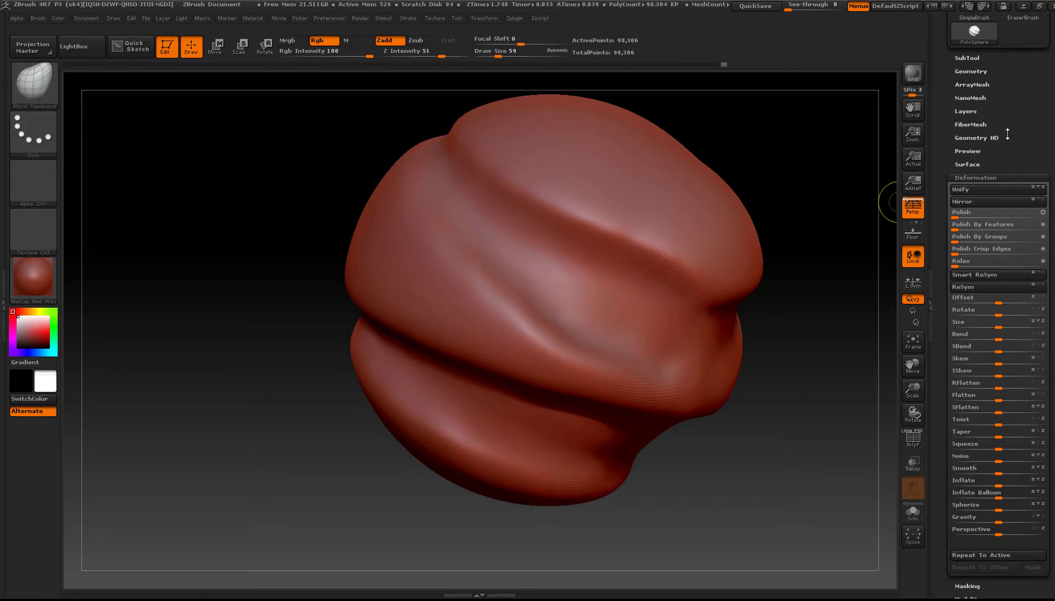
{"action": "mouse_move", "coordinate": [612, 311]}
{"action": "right_mouse_down", "text": "alt"}
{"action": "mouse_move", "coordinate": [481, 270]}
{"action": "mouse_move", "coordinate": [490, 239]}
{"action": "mouse_move", "coordinate": [472, 300]}
{"action": "mouse_move", "coordinate": [423, 287]}
{"action": "mouse_move", "coordinate": [445, 300]}
{"action": "mouse_move", "coordinate": [403, 210]}
{"action": "mouse_move", "coordinate": [398, 219]}
{"action": "right_mouse_up", "text": "alt"}
{"action": "key", "text": "shift"}
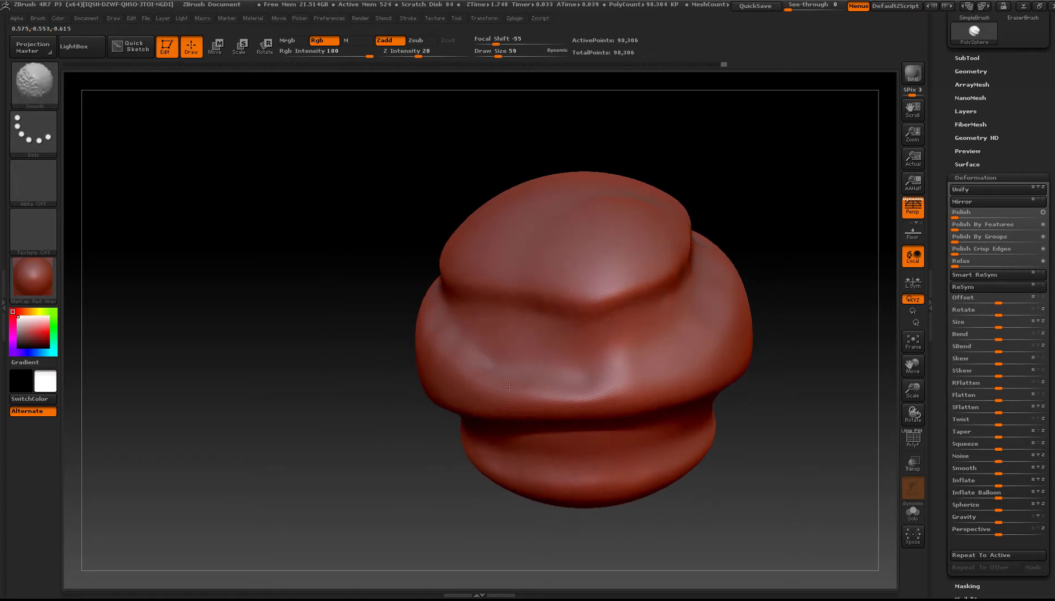
{"action": "left_click_drag", "start_coordinate": [508, 373], "coordinate": [529, 379], "text": "shift"}
{"action": "right_click_drag", "start_coordinate": [529, 378], "coordinate": [558, 400], "text": "ctrl"}
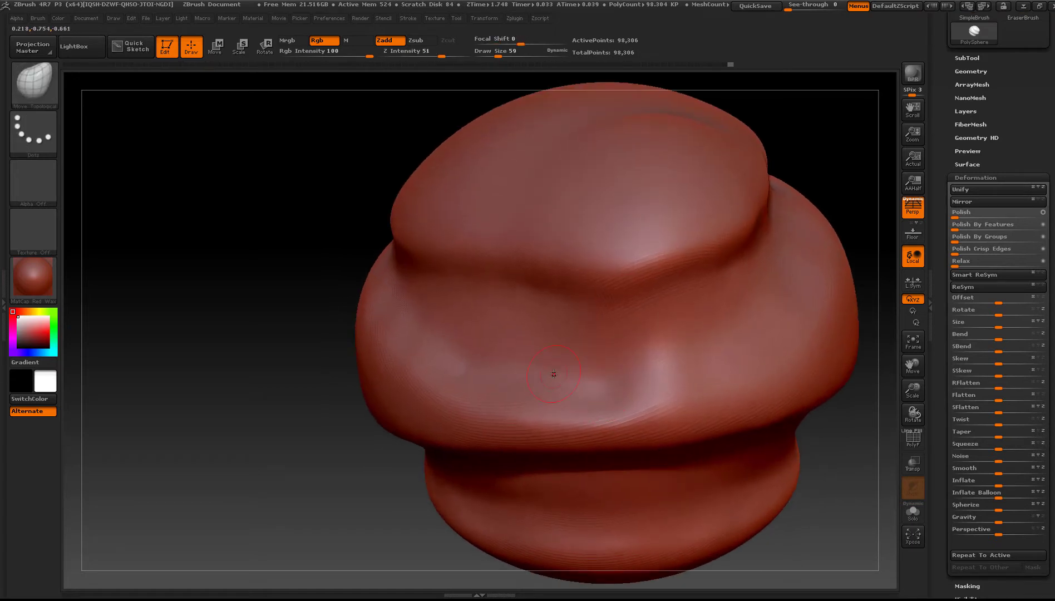
- Set the Draw Size to 105 and the Smooth brush's Z Intensity to 94, and smooth across the middle band's front
{"action": "key", "text": "s"}
{"action": "left_click_drag", "start_coordinate": [553, 374], "coordinate": [561, 374]}
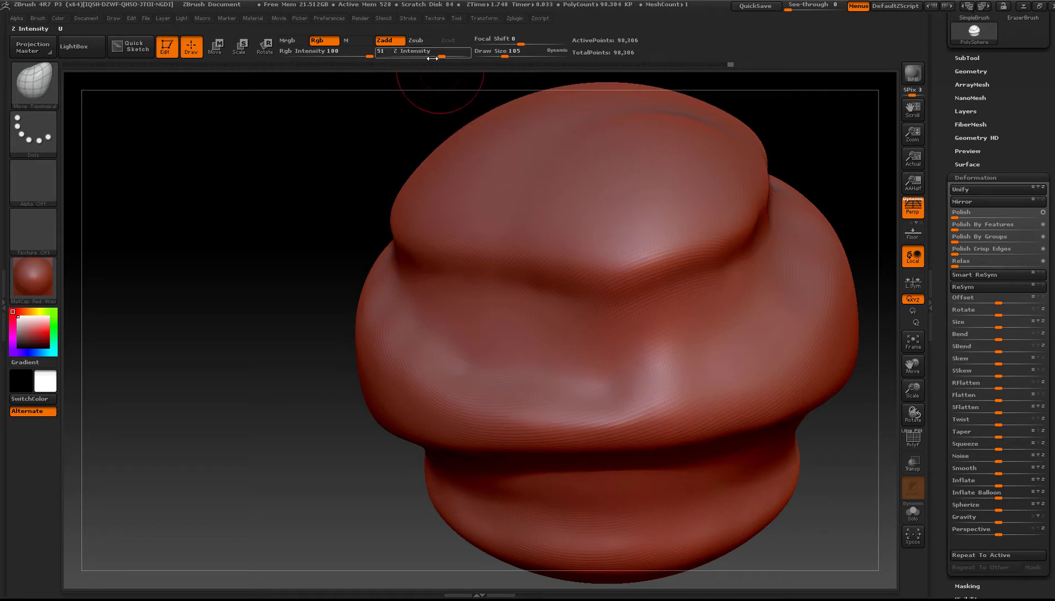
{"action": "left_click_drag", "start_coordinate": [442, 53], "coordinate": [466, 54], "text": "shift"}
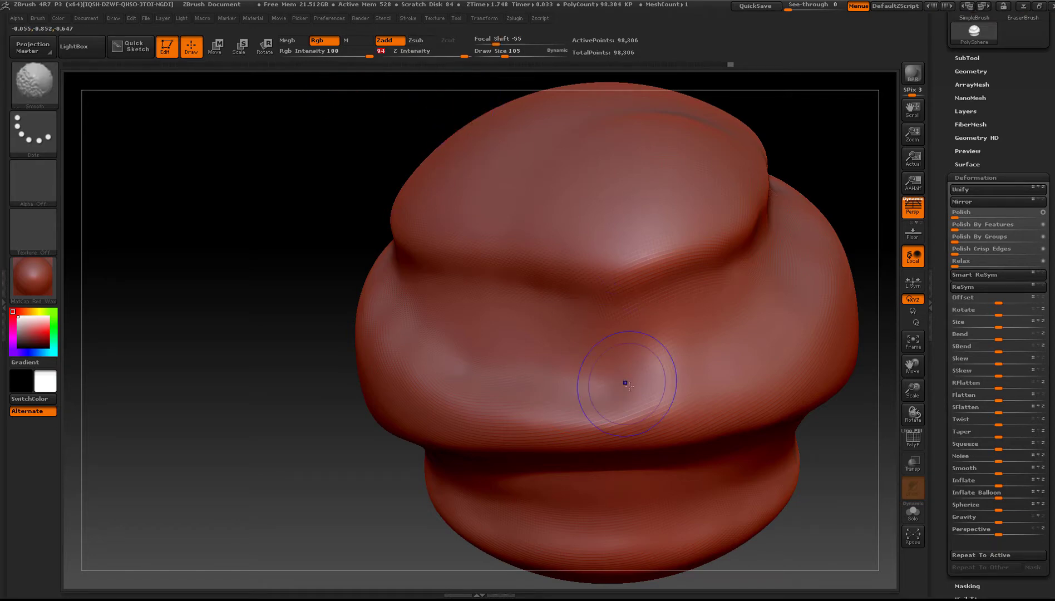
{"action": "left_click_drag", "start_coordinate": [462, 365], "coordinate": [686, 368], "text": "shift"}
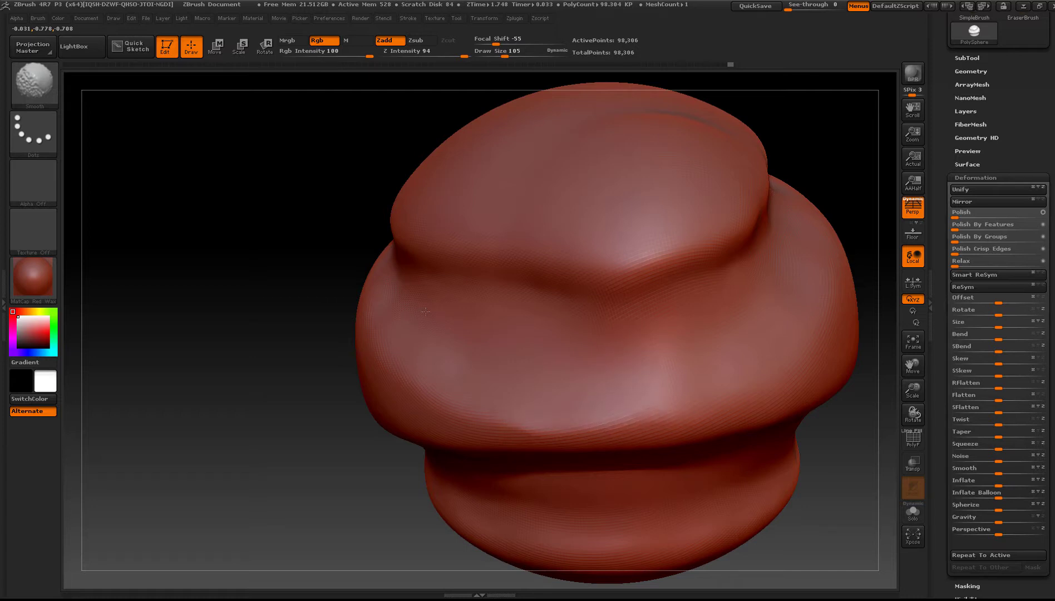
- Smooth the ridges along the sides of the middle band and its transition into the groove above
{"action": "left_click_drag", "start_coordinate": [425, 311], "coordinate": [483, 327]}
{"action": "right_click_drag", "start_coordinate": [287, 225], "coordinate": [376, 328], "text": "alt"}
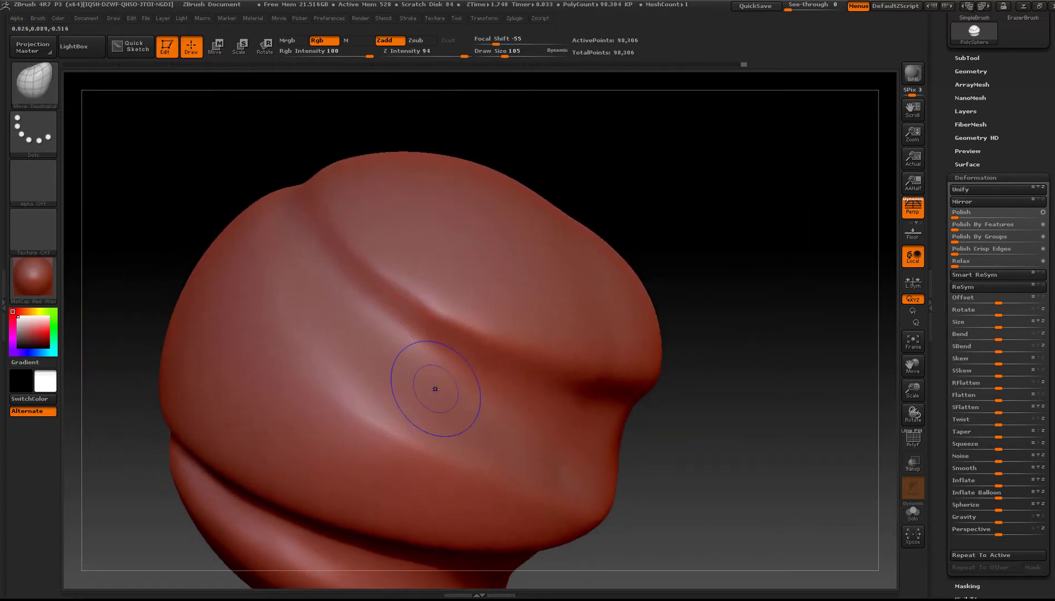
{"action": "left_click_drag", "start_coordinate": [433, 388], "coordinate": [449, 413], "text": "shift"}
{"action": "left_click_drag", "start_coordinate": [389, 391], "coordinate": [391, 401], "text": "shift"}
{"action": "mouse_move", "coordinate": [391, 402]}
{"action": "right_mouse_down"}
{"action": "mouse_move", "coordinate": [595, 464]}
{"action": "mouse_move", "coordinate": [553, 374]}
{"action": "right_mouse_up"}
{"action": "left_click_drag", "start_coordinate": [553, 375], "coordinate": [507, 346], "text": "shift"}
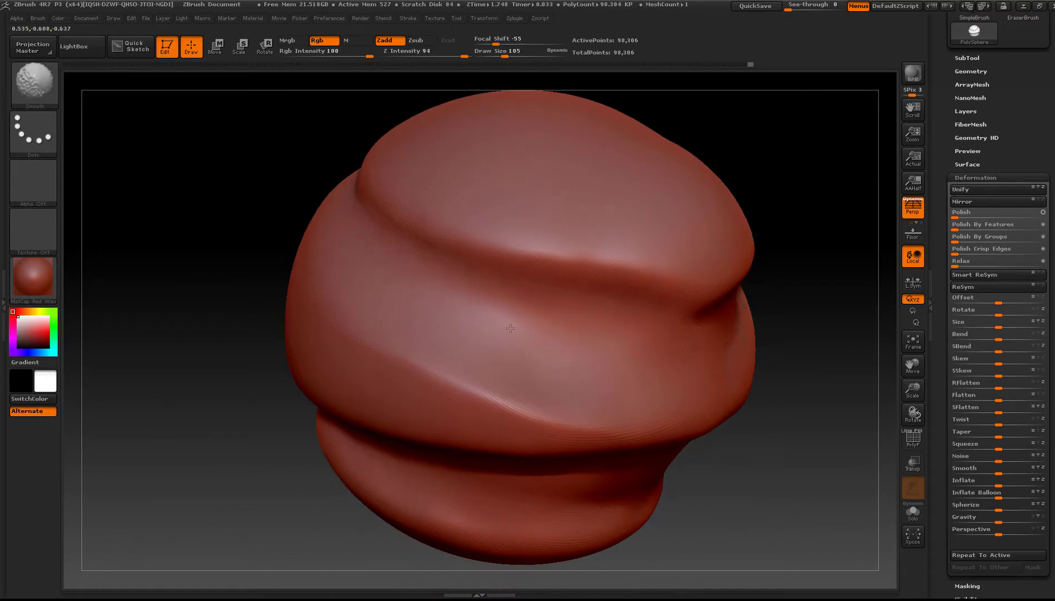
{"action": "right_click_drag", "start_coordinate": [563, 329], "coordinate": [538, 343]}
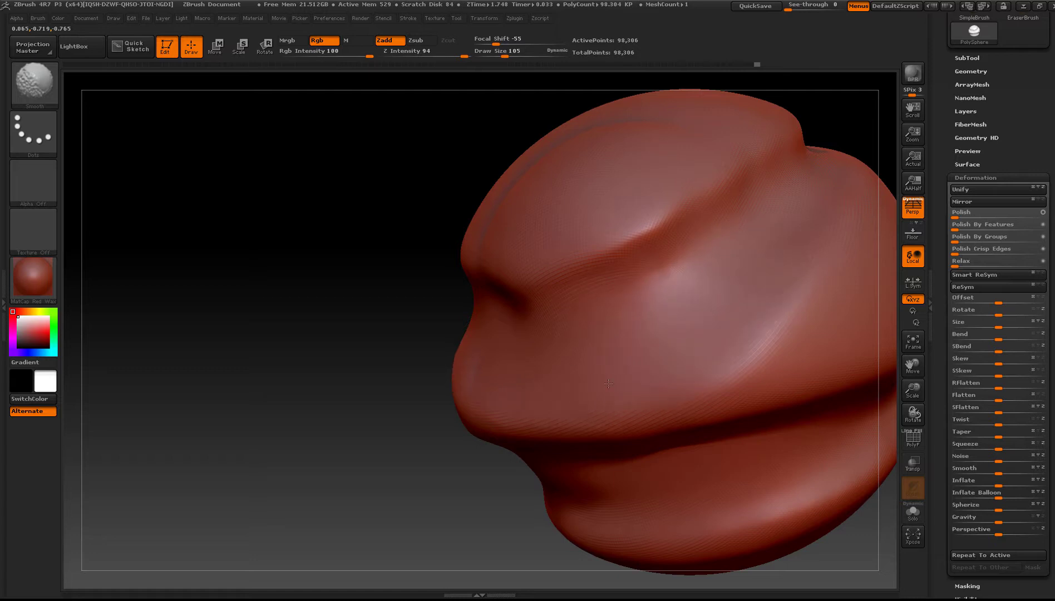
- Smooth the ridged lower edge of the middle band and the groove beneath the top cap
{"action": "mouse_move", "coordinate": [608, 383]}
{"action": "right_mouse_down", "text": "alt"}
{"action": "mouse_move", "coordinate": [467, 462]}
{"action": "mouse_move", "coordinate": [473, 437]}
{"action": "right_mouse_up", "text": "alt"}
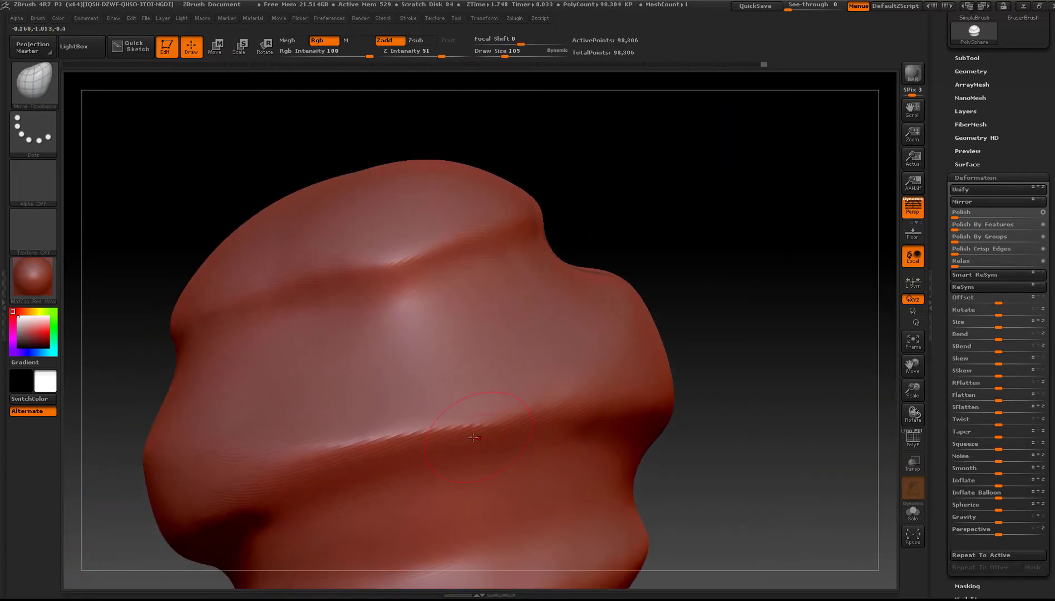
{"action": "key", "text": "shift"}
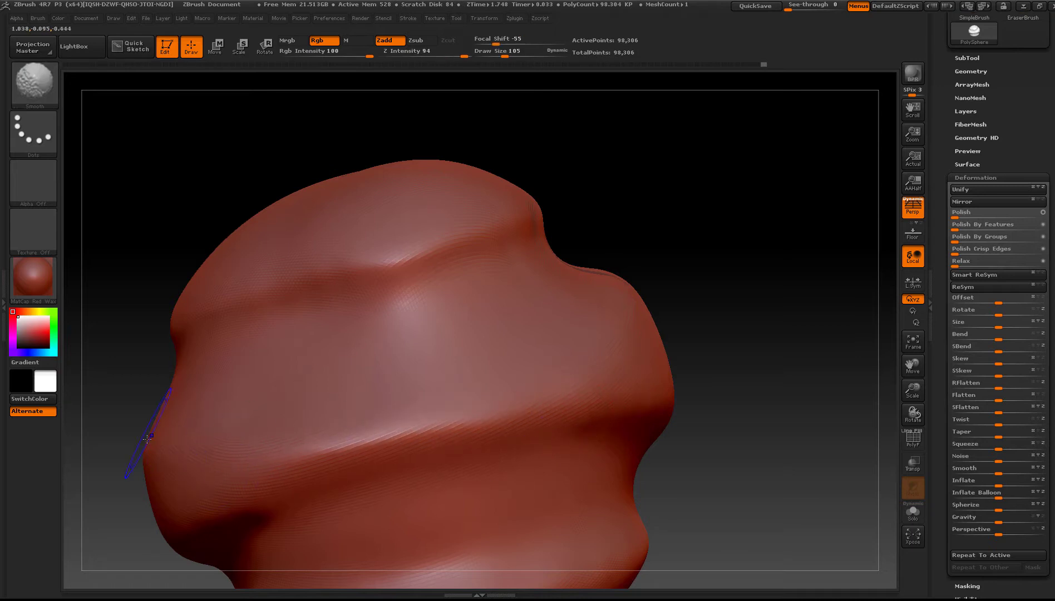
{"action": "mouse_move", "coordinate": [661, 266]}
{"action": "right_mouse_down"}
{"action": "mouse_move", "coordinate": [749, 266]}
{"action": "mouse_move", "coordinate": [671, 277]}
{"action": "right_mouse_up"}
{"action": "key", "text": "shift"}
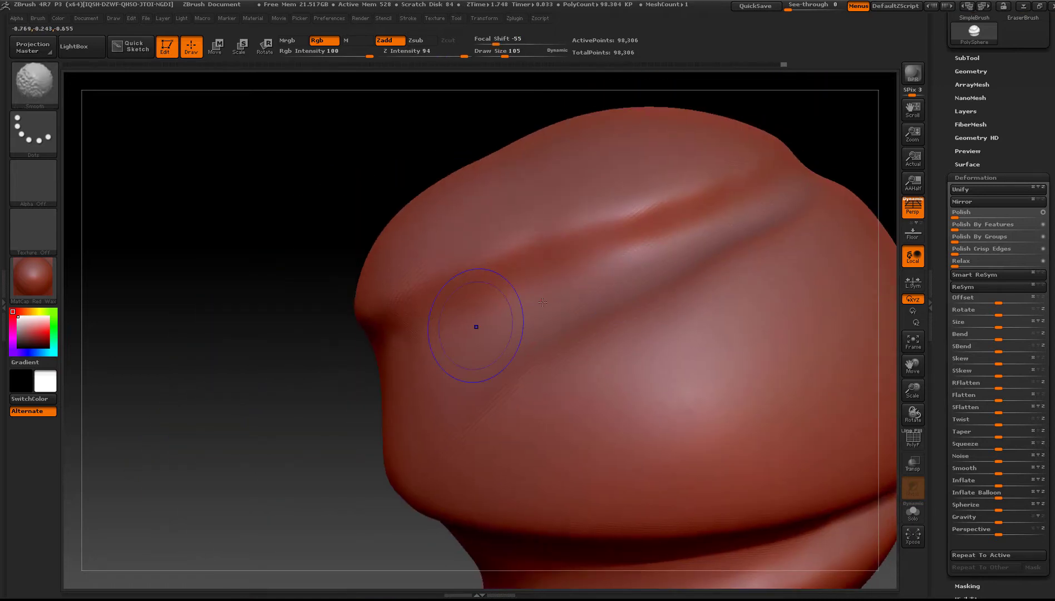
{"action": "mouse_move", "coordinate": [466, 318]}
{"action": "right_mouse_down", "text": "ctrl"}
{"action": "mouse_move", "coordinate": [668, 287]}
{"action": "mouse_move", "coordinate": [734, 317]}
{"action": "right_mouse_up", "text": "ctrl"}
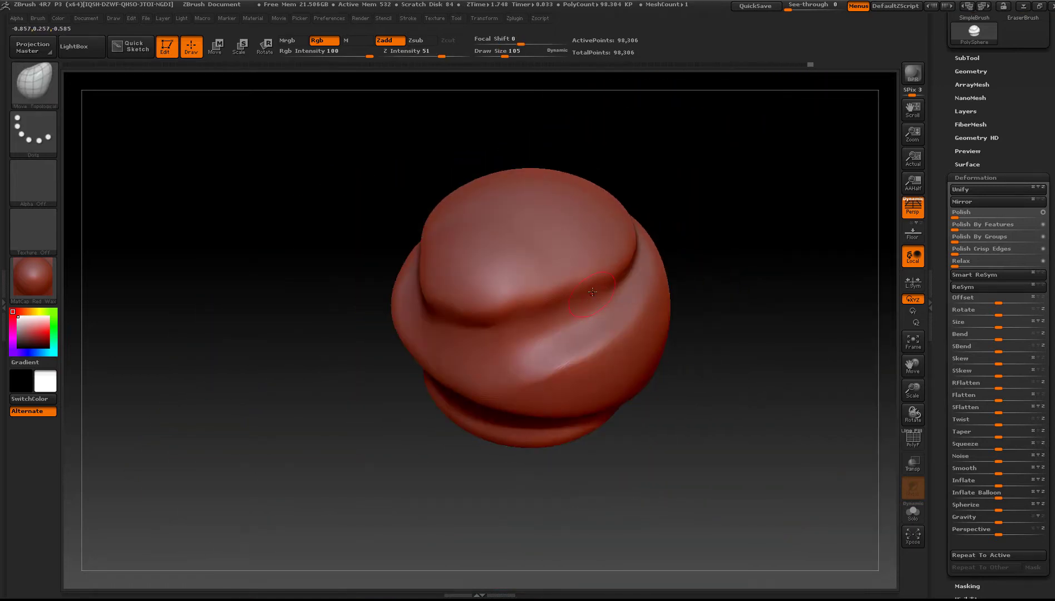
{"action": "mouse_move", "coordinate": [640, 267]}
{"action": "right_mouse_down", "text": "ctrl"}
{"action": "mouse_move", "coordinate": [597, 297]}
{"action": "mouse_move", "coordinate": [416, 310]}
{"action": "right_mouse_up", "text": "ctrl"}
{"action": "key", "text": "shift"}
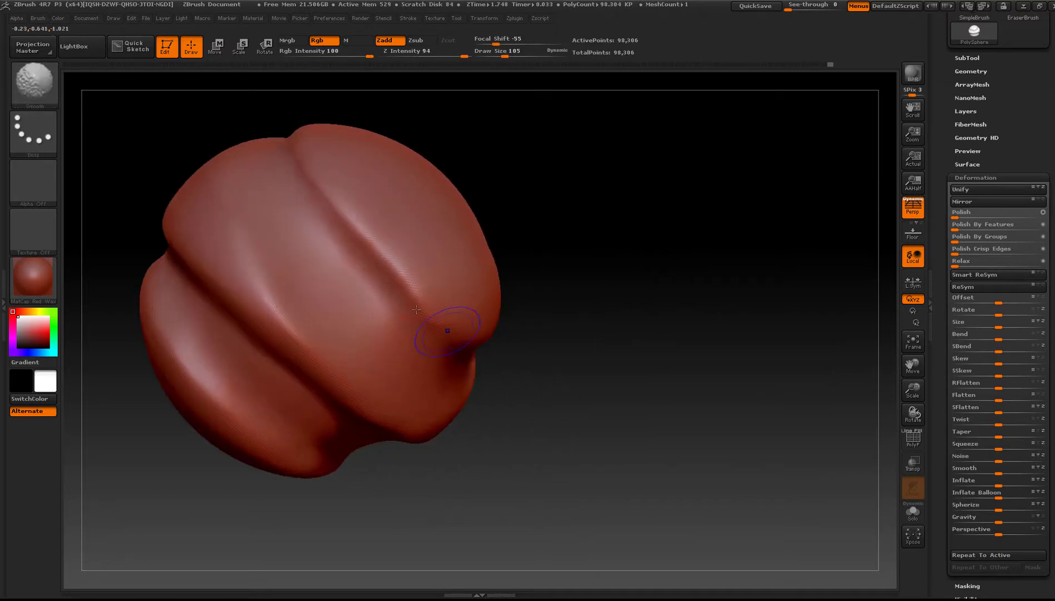
- Smooth the ridges and grooves between the bands around the far side of the mesh
{"action": "right_click_drag", "start_coordinate": [238, 169], "coordinate": [312, 210], "text": "alt"}
{"action": "key", "text": "shift"}
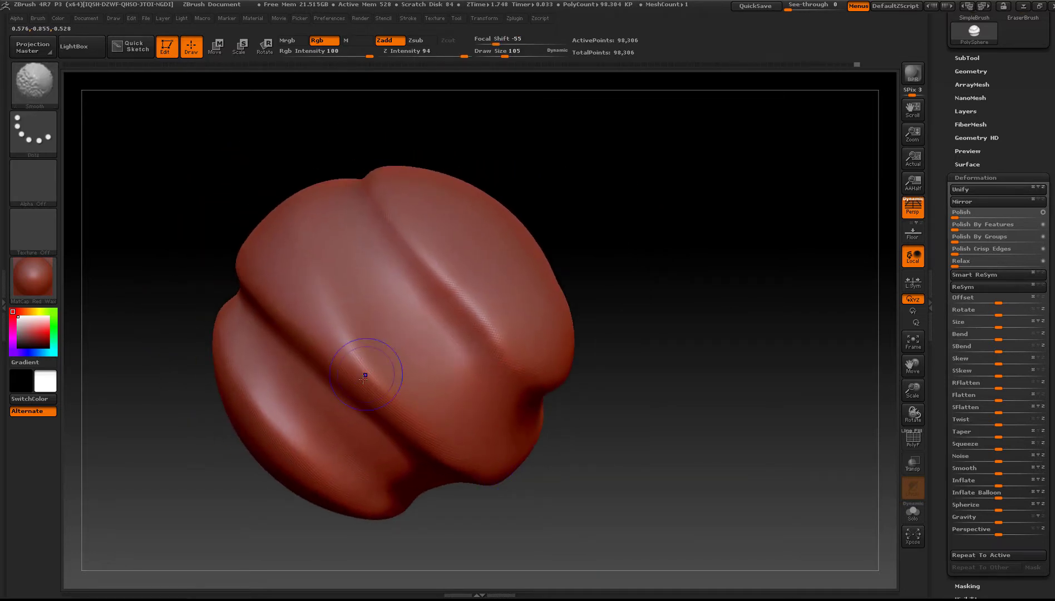
{"action": "right_click_drag", "start_coordinate": [363, 379], "coordinate": [619, 414]}
{"action": "left_click_drag", "start_coordinate": [237, 266], "coordinate": [228, 323], "text": "shift"}
{"action": "right_click_drag", "start_coordinate": [228, 323], "coordinate": [261, 362]}
{"action": "right_click_drag", "start_coordinate": [186, 285], "coordinate": [321, 338], "text": "alt"}
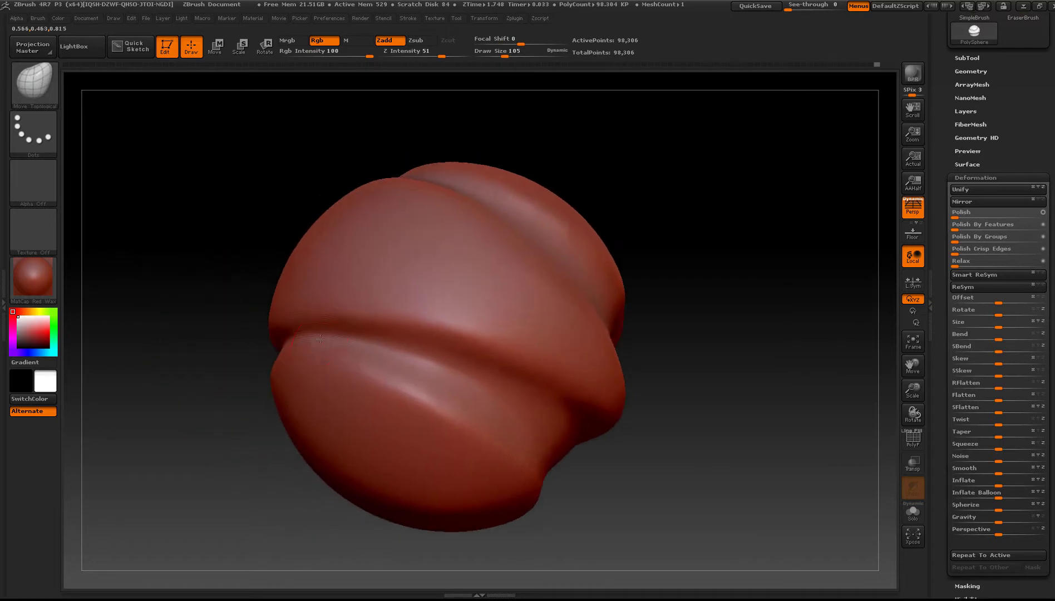
{"action": "key", "text": "shift"}
{"action": "right_click_drag", "start_coordinate": [370, 315], "coordinate": [263, 329]}
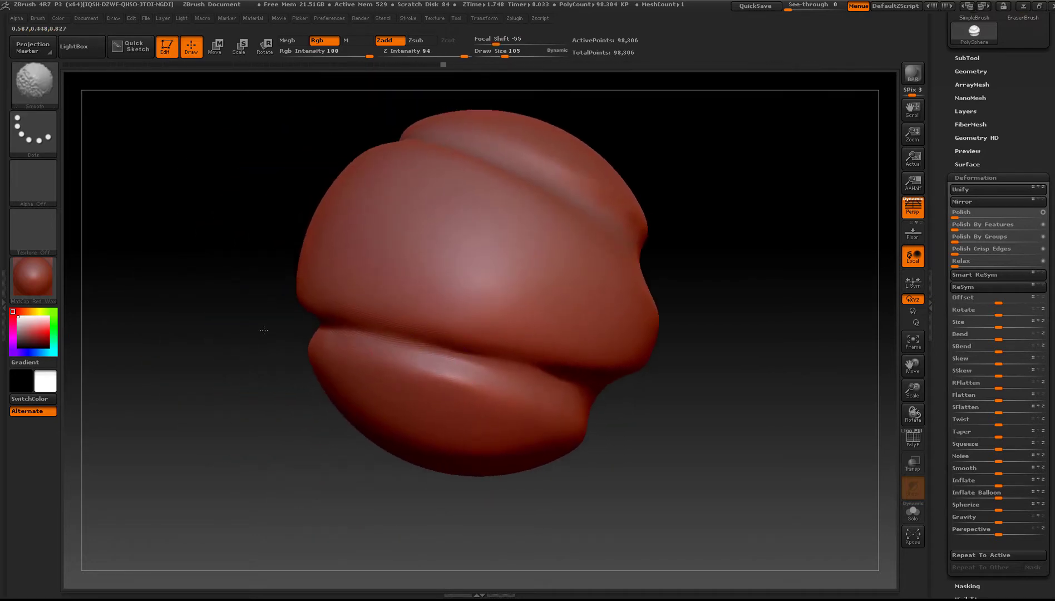
- Smooth the upper edge of the lowest band around the mesh
{"action": "left_click_drag", "start_coordinate": [483, 376], "coordinate": [537, 389], "text": "shift"}
{"action": "mouse_move", "coordinate": [537, 389]}
{"action": "right_mouse_down"}
{"action": "mouse_move", "coordinate": [324, 339]}
{"action": "mouse_move", "coordinate": [461, 356]}
{"action": "right_mouse_up"}
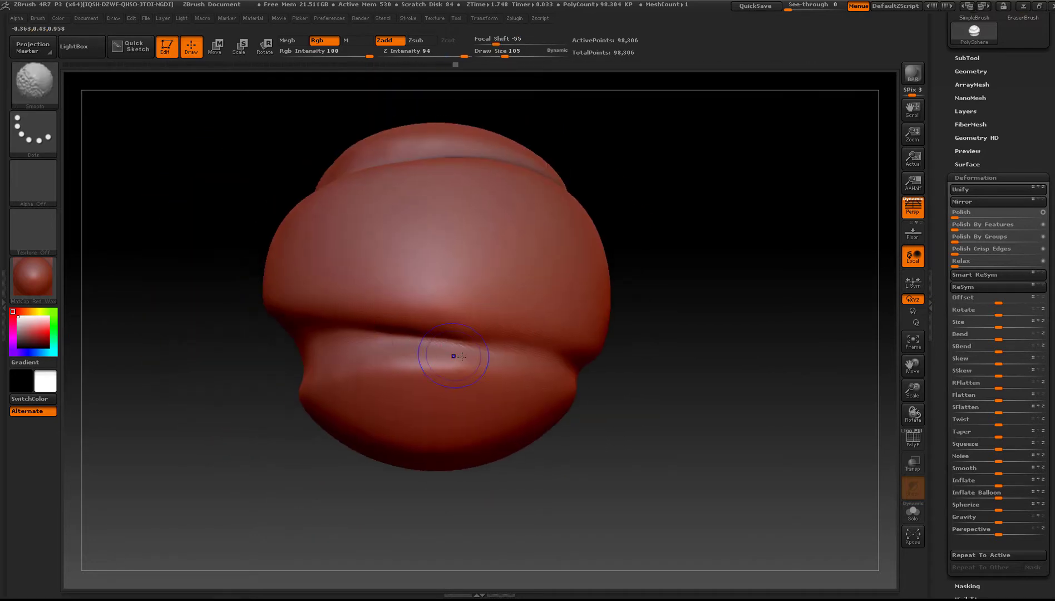
{"action": "right_click_drag", "start_coordinate": [549, 346], "coordinate": [347, 360]}
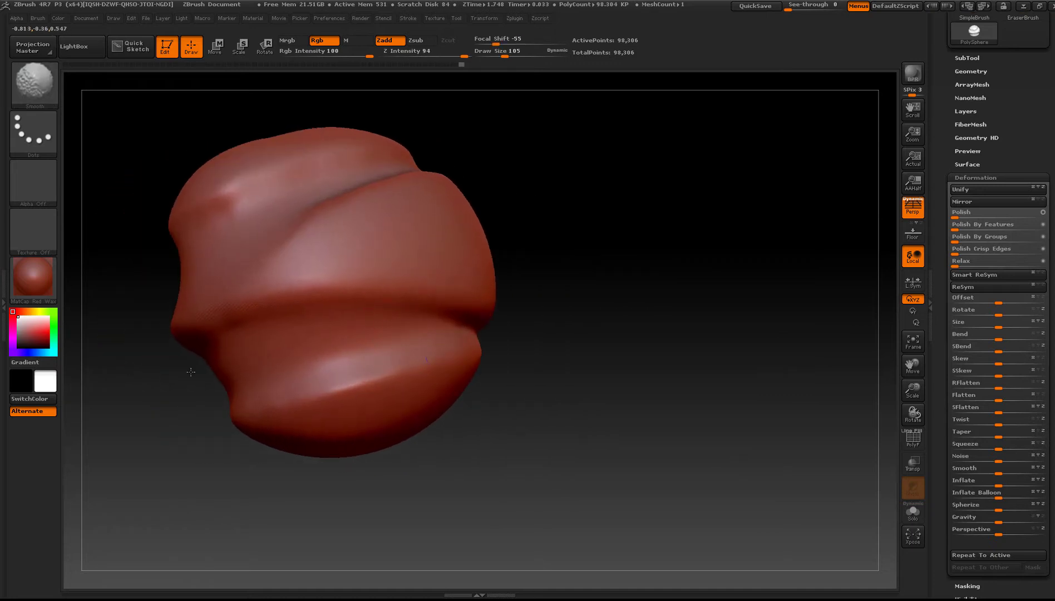
{"action": "mouse_move", "coordinate": [190, 372]}
{"action": "right_mouse_down"}
{"action": "mouse_move", "coordinate": [351, 350]}
{"action": "mouse_move", "coordinate": [320, 331]}
{"action": "right_mouse_up"}
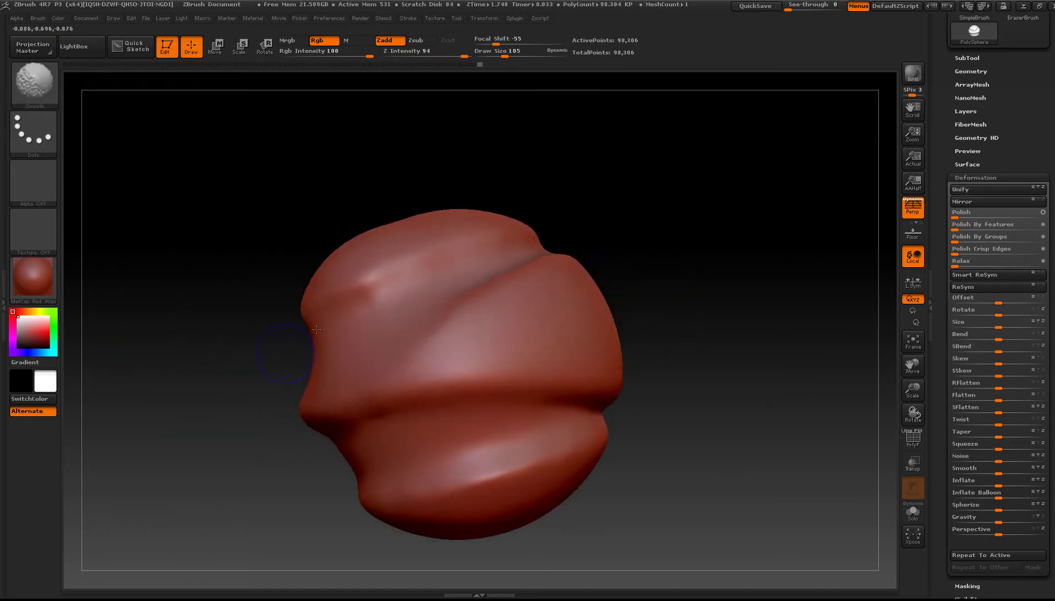
- Smooth the transition between the top cap and the middle band
{"action": "left_click_drag", "start_coordinate": [603, 269], "coordinate": [500, 333]}
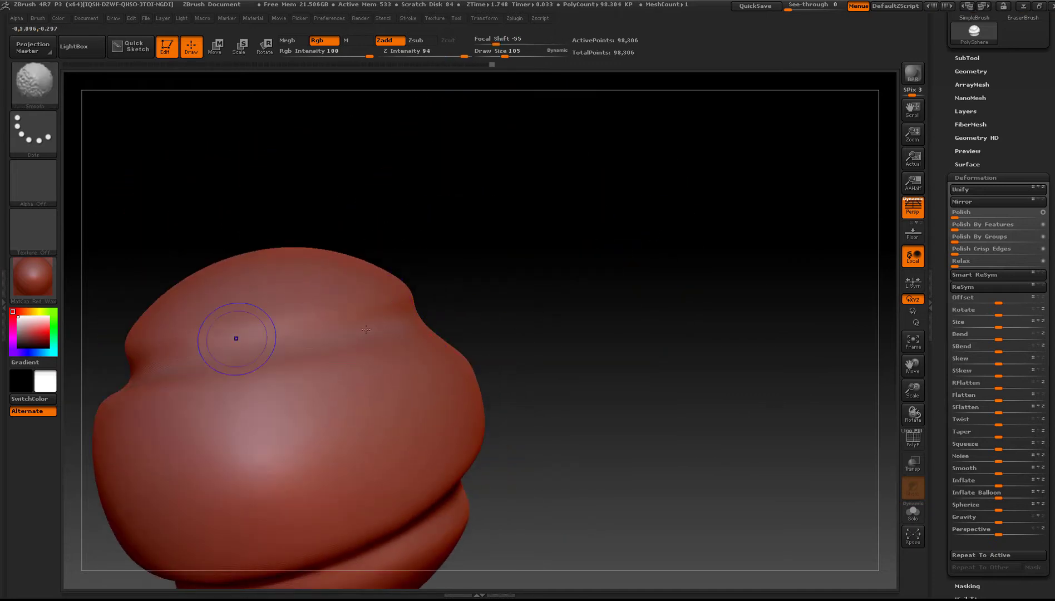
{"action": "left_click_drag", "start_coordinate": [235, 339], "coordinate": [323, 343], "text": "shift"}
{"action": "mouse_move", "coordinate": [180, 375]}
{"action": "right_mouse_down", "text": "alt"}
{"action": "mouse_move", "coordinate": [394, 286]}
{"action": "mouse_move", "coordinate": [334, 315]}
{"action": "right_mouse_up", "text": "alt"}
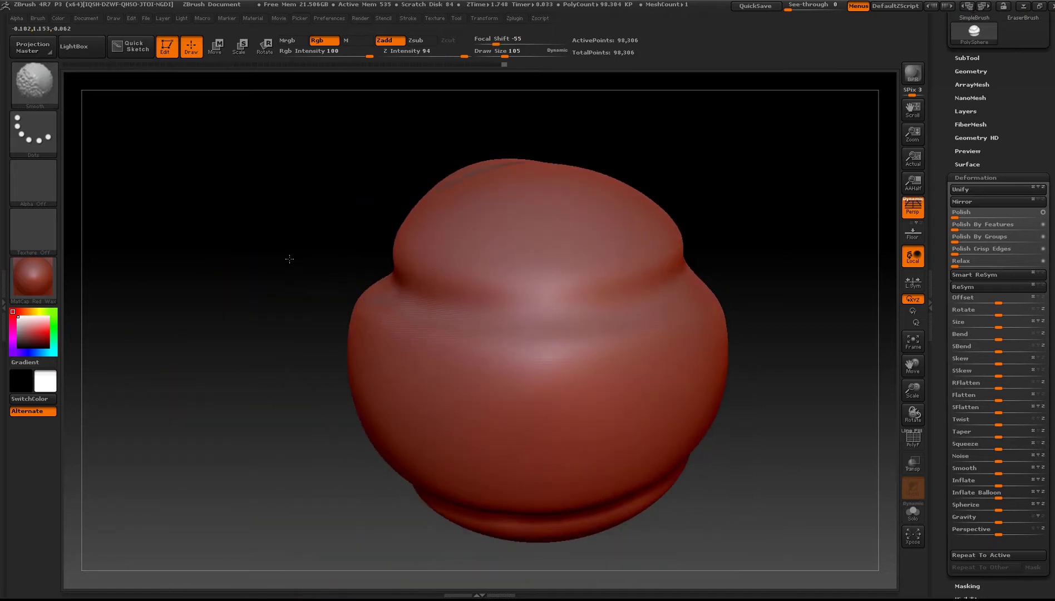
{"action": "mouse_move", "coordinate": [491, 320]}
{"action": "right_mouse_down"}
{"action": "mouse_move", "coordinate": [582, 346]}
{"action": "mouse_move", "coordinate": [400, 395]}
{"action": "right_mouse_up"}
{"action": "mouse_move", "coordinate": [414, 241]}
{"action": "right_mouse_down", "text": "shift"}
{"action": "mouse_move", "coordinate": [437, 292]}
{"action": "mouse_move", "coordinate": [411, 430]}
{"action": "right_mouse_up", "text": "shift"}
{"action": "right_click_drag", "start_coordinate": [385, 280], "coordinate": [431, 380], "text": "alt"}
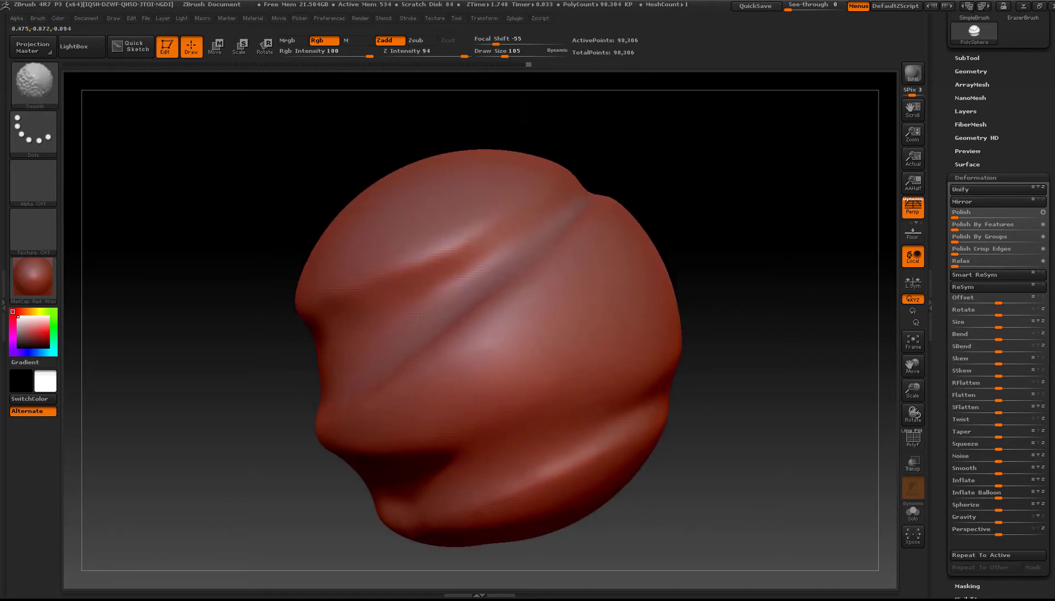
- Smooth the remaining ridges along the side grooves of the mesh
{"action": "right_click_drag", "start_coordinate": [465, 273], "coordinate": [301, 386], "text": "shift"}
{"action": "right_click_drag", "start_coordinate": [400, 305], "coordinate": [515, 84], "text": "alt"}
{"action": "key", "text": "shift"}
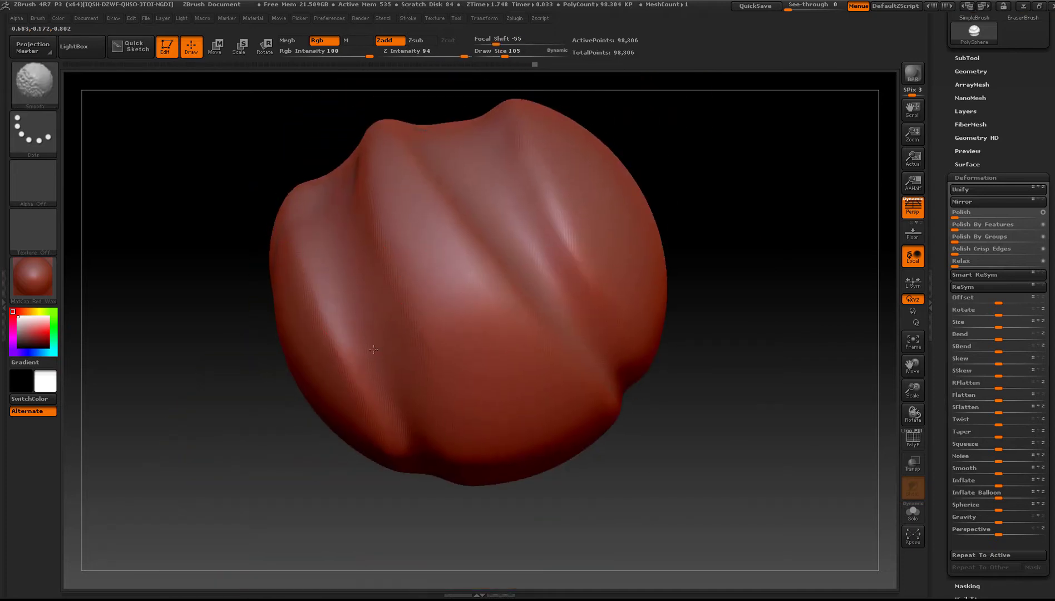
{"action": "mouse_move", "coordinate": [415, 333]}
{"action": "right_mouse_down", "text": "alt"}
{"action": "mouse_move", "coordinate": [245, 216]}
{"action": "mouse_move", "coordinate": [388, 370]}
{"action": "mouse_move", "coordinate": [392, 328]}
{"action": "mouse_move", "coordinate": [403, 399]}
{"action": "mouse_move", "coordinate": [373, 337]}
{"action": "mouse_move", "coordinate": [447, 346]}
{"action": "mouse_move", "coordinate": [380, 335]}
{"action": "mouse_move", "coordinate": [382, 360]}
{"action": "mouse_move", "coordinate": [414, 342]}
{"action": "mouse_move", "coordinate": [402, 325]}
{"action": "right_mouse_up", "text": "alt"}
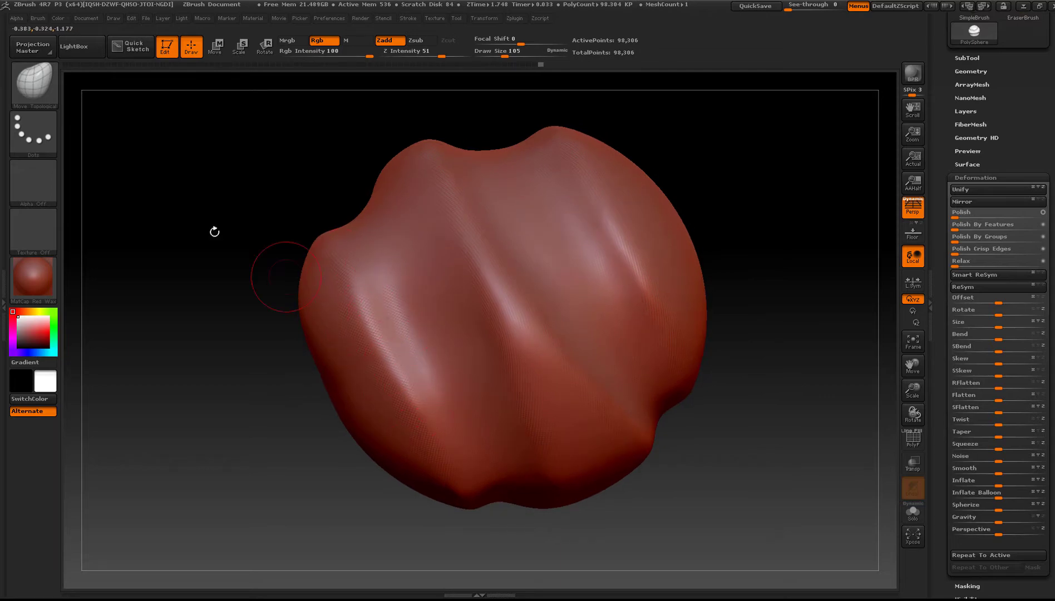
- Switch to the Move brush and set its Draw Size to 244
{"action": "key", "text": "b"}
{"action": "key", "text": "m"}
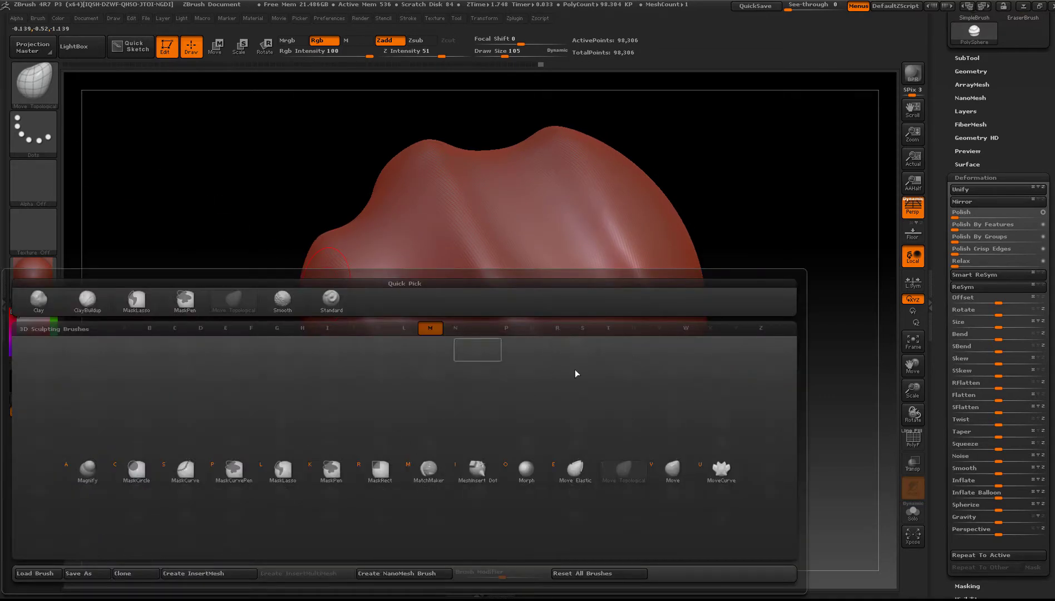
{"action": "left_click", "coordinate": [672, 474]}
{"action": "key", "text": "s"}
{"action": "left_click_drag", "start_coordinate": [461, 352], "coordinate": [481, 353]}
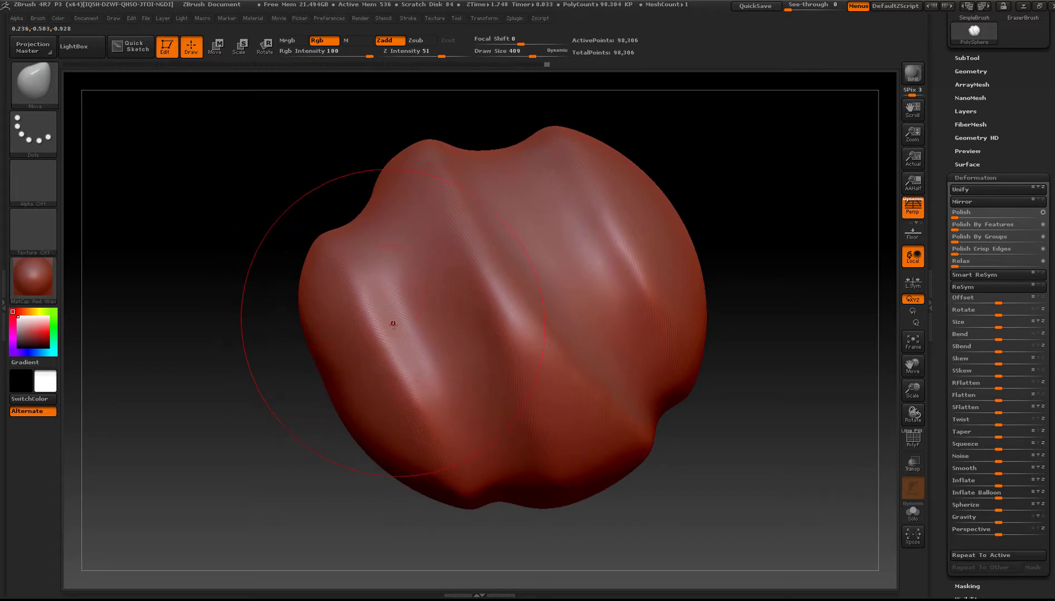
{"action": "key", "text": "s"}
{"action": "left_click_drag", "start_coordinate": [391, 323], "coordinate": [380, 323]}
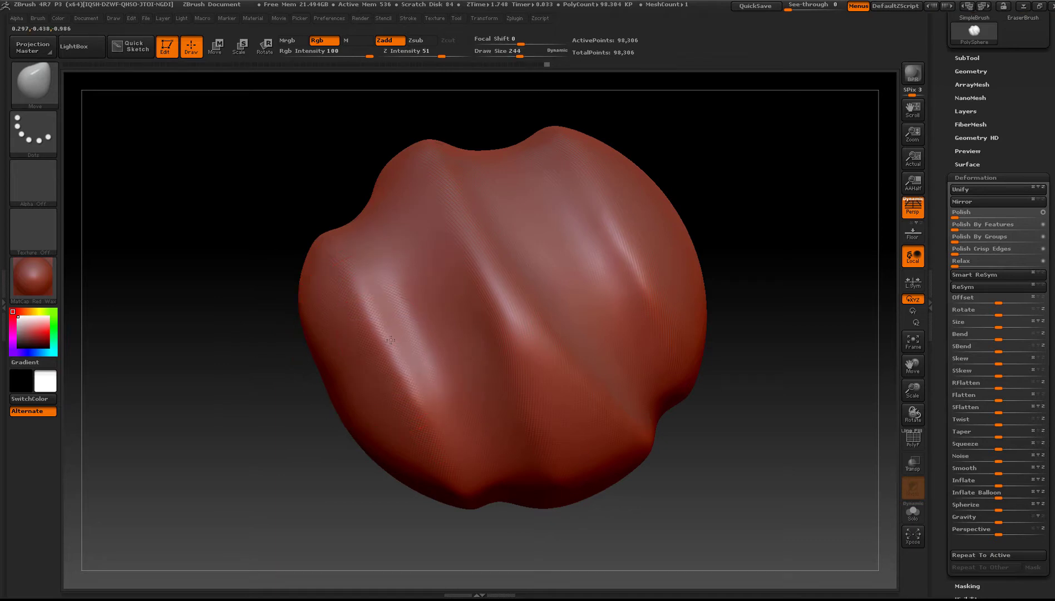
- Reshape the bulging bands with the Move brush and smooth the surfaces and grooves around them
{"action": "mouse_move", "coordinate": [351, 456]}
{"action": "left_mouse_down"}
{"action": "mouse_move", "coordinate": [381, 233]}
{"action": "mouse_move", "coordinate": [398, 256]}
{"action": "left_mouse_up"}
{"action": "right_click_drag", "start_coordinate": [351, 345], "coordinate": [400, 357], "text": "ctrl"}
{"action": "left_click_drag", "start_coordinate": [401, 359], "coordinate": [404, 325]}
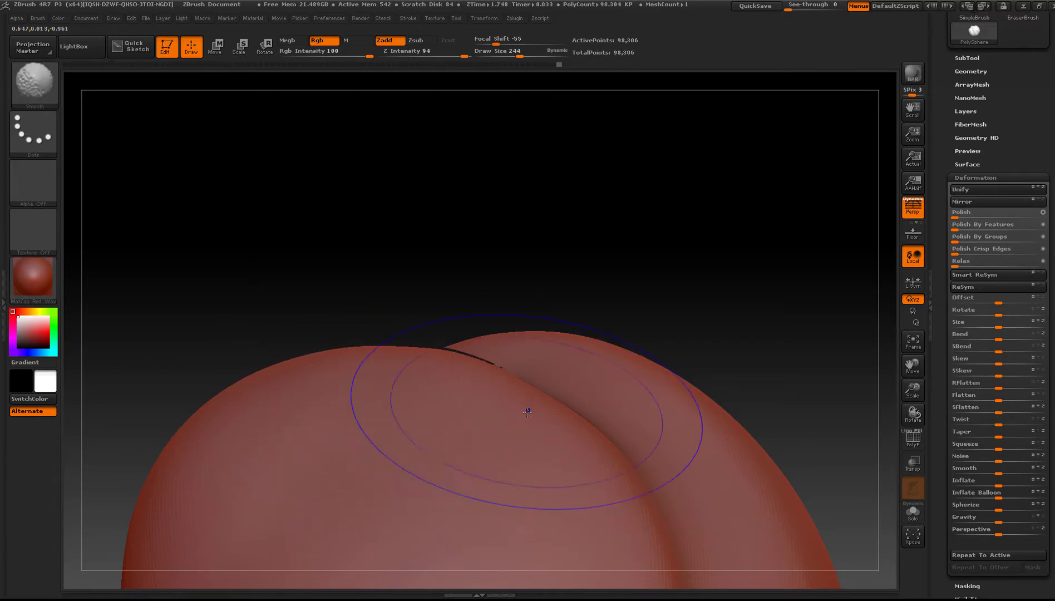
{"action": "right_click_drag", "start_coordinate": [529, 410], "coordinate": [491, 403]}
{"action": "mouse_move", "coordinate": [544, 346]}
{"action": "left_mouse_down"}
{"action": "mouse_move", "coordinate": [518, 357]}
{"action": "mouse_move", "coordinate": [505, 489]}
{"action": "mouse_move", "coordinate": [481, 425]}
{"action": "left_mouse_up"}
{"action": "key", "text": "shift"}
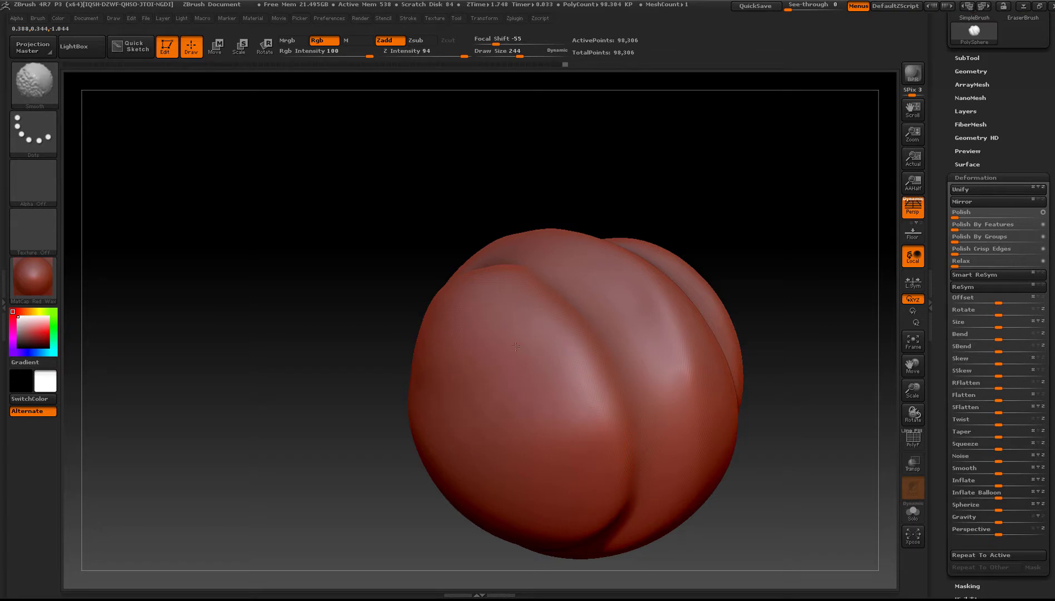
{"action": "right_click_drag", "start_coordinate": [462, 455], "coordinate": [501, 346]}
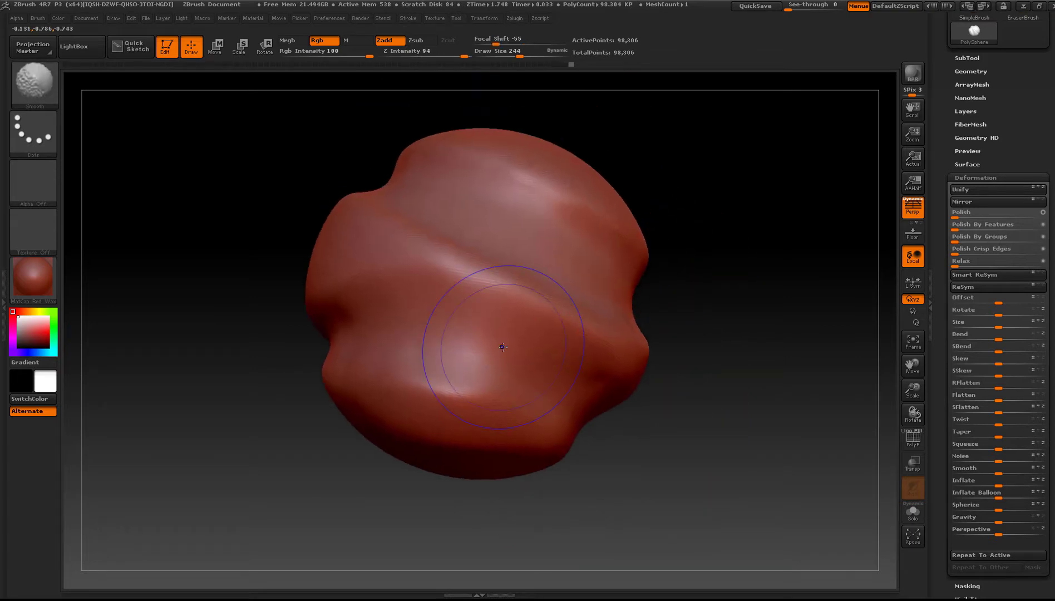
{"action": "mouse_move", "coordinate": [426, 332]}
{"action": "right_mouse_down"}
{"action": "mouse_move", "coordinate": [459, 301]}
{"action": "mouse_move", "coordinate": [467, 328]}
{"action": "mouse_move", "coordinate": [481, 298]}
{"action": "right_mouse_up"}
{"action": "mouse_move", "coordinate": [541, 280]}
{"action": "left_mouse_down", "text": "shift"}
{"action": "mouse_move", "coordinate": [393, 247]}
{"action": "mouse_move", "coordinate": [278, 236]}
{"action": "left_mouse_up", "text": "shift"}
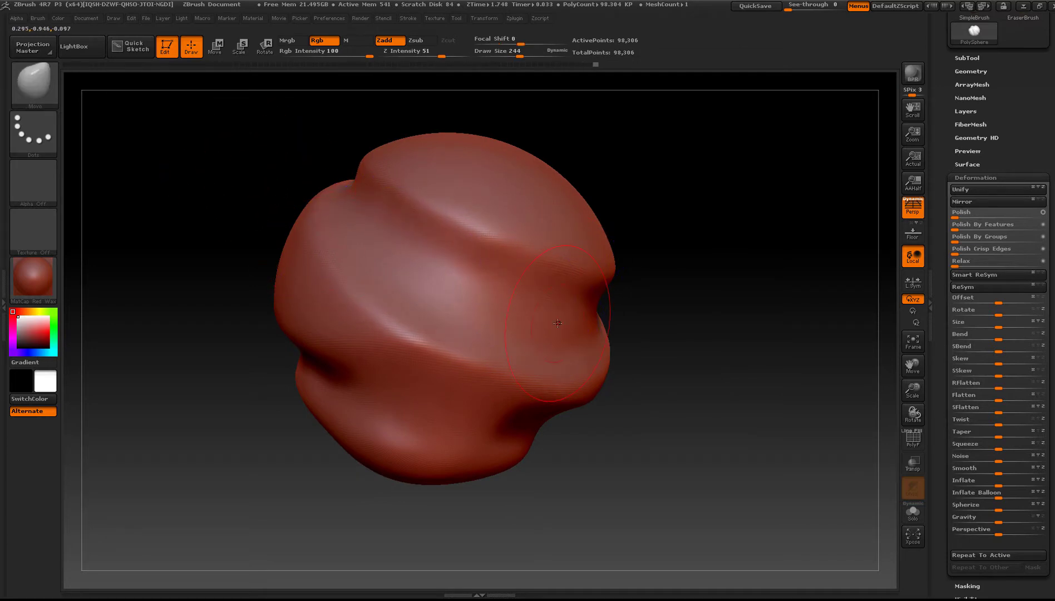
- Switch to the Pinch brush with Draw Size 97 and Z Intensity 23
{"action": "key", "text": "b"}
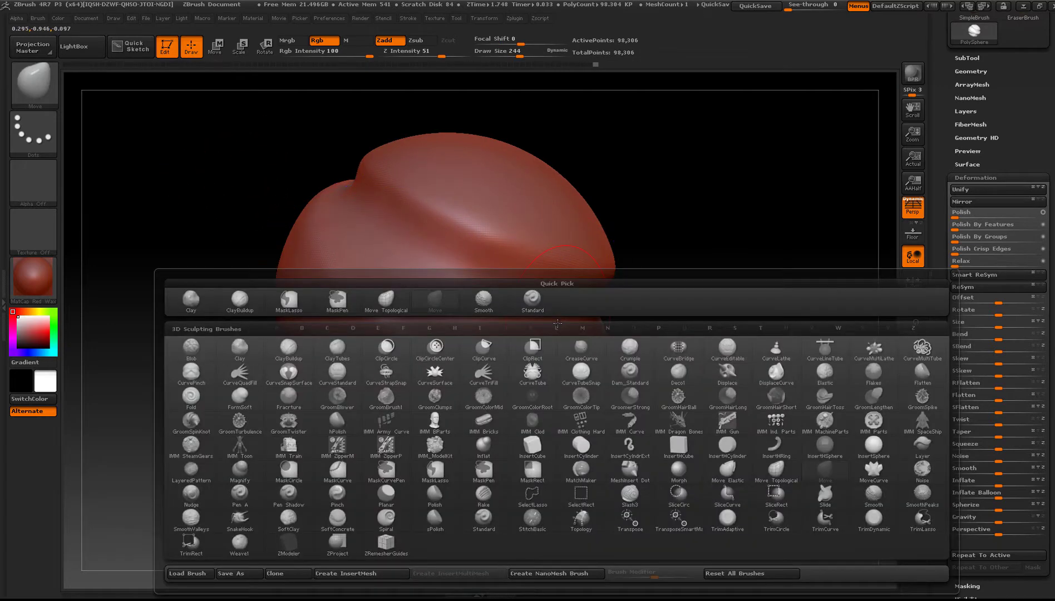
{"action": "key", "text": "p"}
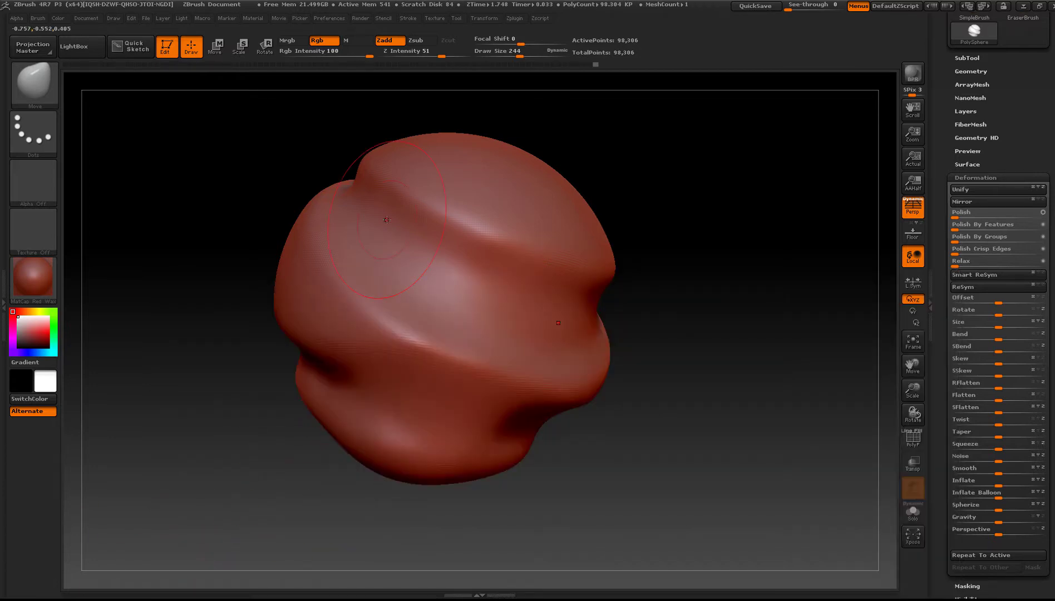
{"action": "key", "text": "b"}
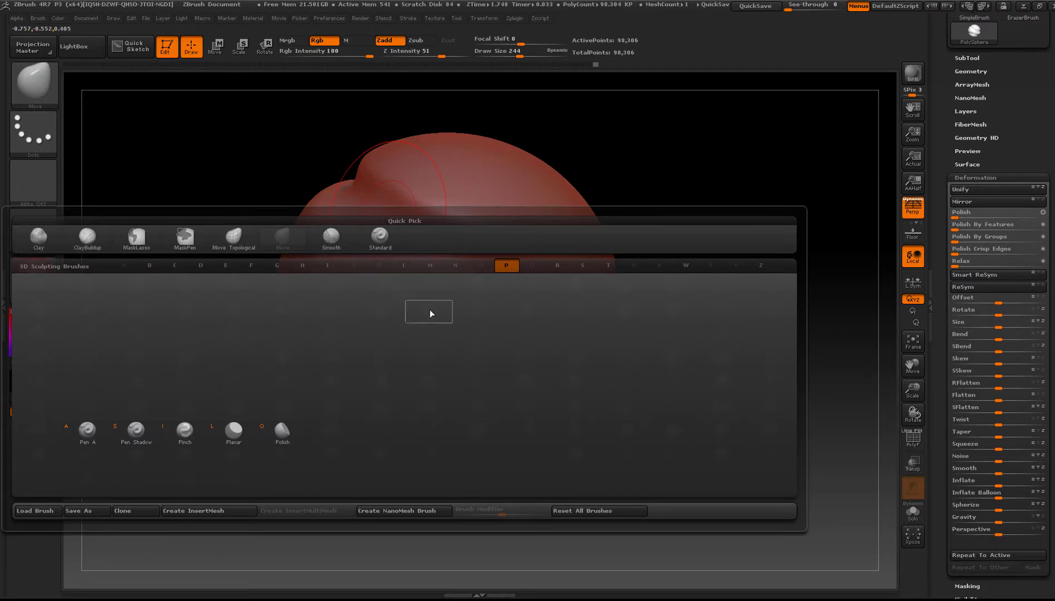
{"action": "left_click", "coordinate": [189, 430]}
{"action": "key", "text": "s"}
{"action": "left_click_drag", "start_coordinate": [504, 254], "coordinate": [488, 255]}
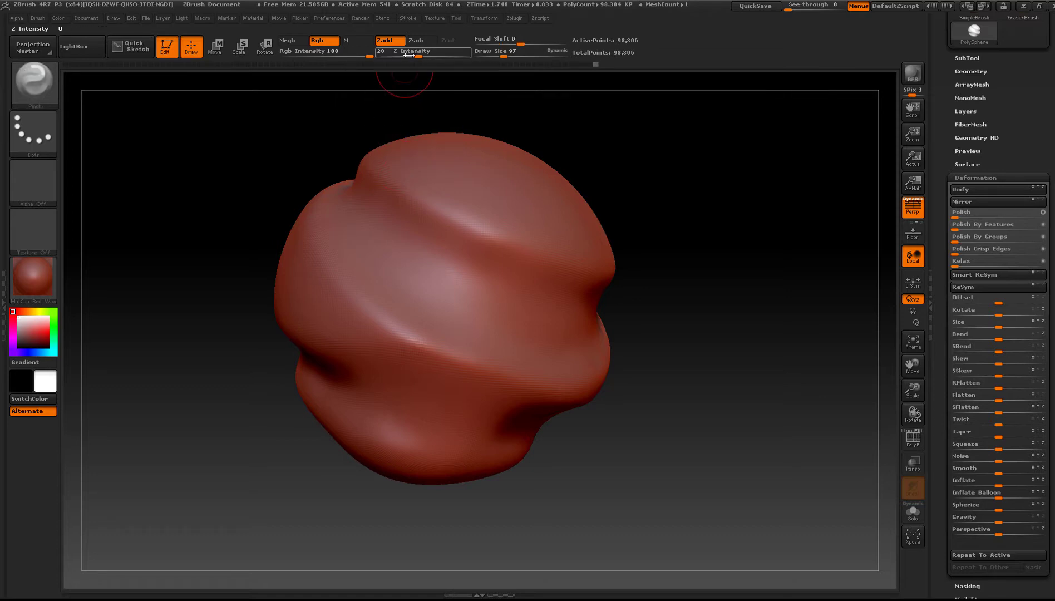
{"action": "left_click_drag", "start_coordinate": [419, 54], "coordinate": [417, 54]}
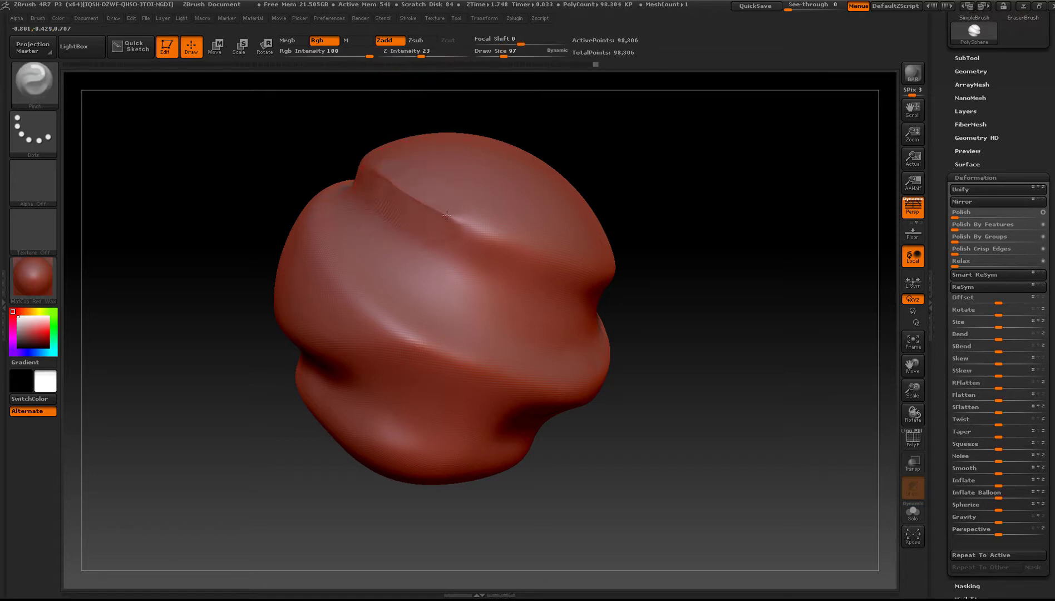
- Pinch the lower rim of the top cap into a crisp edge and smooth beside it
{"action": "left_click_drag", "start_coordinate": [447, 215], "coordinate": [482, 230]}
{"action": "mouse_move", "coordinate": [689, 311]}
{"action": "left_mouse_down"}
{"action": "mouse_move", "coordinate": [745, 300]}
{"action": "mouse_move", "coordinate": [689, 356]}
{"action": "mouse_move", "coordinate": [739, 456]}
{"action": "left_mouse_up"}
{"action": "left_click_drag", "start_coordinate": [492, 265], "coordinate": [587, 290]}
{"action": "mouse_move", "coordinate": [435, 223]}
{"action": "right_mouse_down", "text": "alt"}
{"action": "mouse_move", "coordinate": [459, 348]}
{"action": "mouse_move", "coordinate": [398, 287]}
{"action": "mouse_move", "coordinate": [381, 289]}
{"action": "right_mouse_up", "text": "alt"}
{"action": "mouse_move", "coordinate": [271, 207]}
{"action": "left_mouse_down", "text": "shift"}
{"action": "mouse_move", "coordinate": [339, 289]}
{"action": "mouse_move", "coordinate": [276, 250]}
{"action": "mouse_move", "coordinate": [318, 264]}
{"action": "left_mouse_up", "text": "shift"}
{"action": "left_click_drag", "start_coordinate": [401, 354], "coordinate": [411, 362], "text": "shift"}
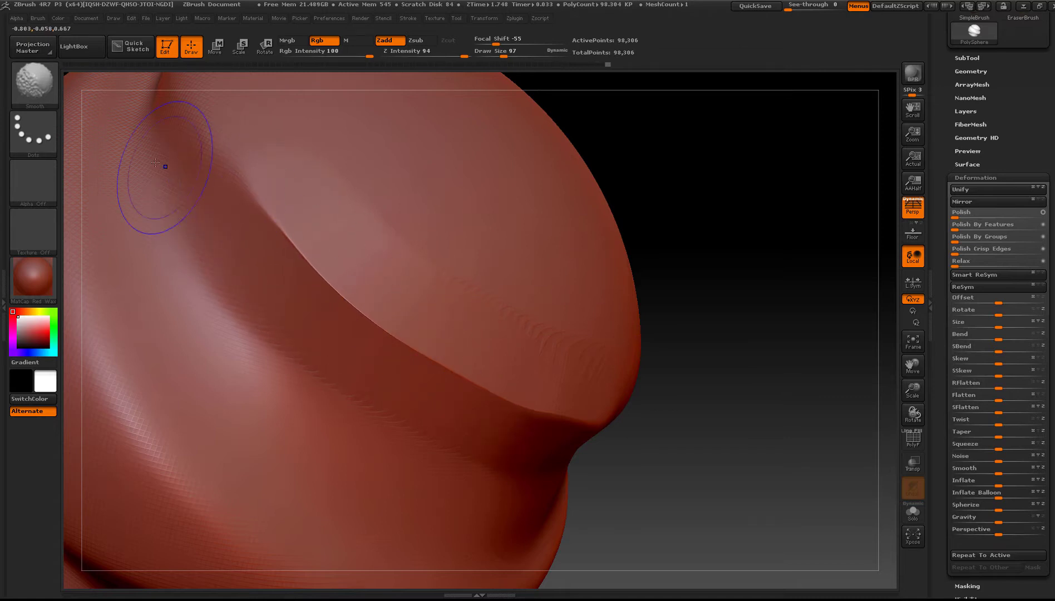
- Smooth the wall beneath the pinched rim and the bumpy surface on the top cap
{"action": "left_click_drag", "start_coordinate": [167, 168], "coordinate": [261, 232], "text": "shift"}
{"action": "mouse_move", "coordinate": [264, 233]}
{"action": "right_mouse_down"}
{"action": "mouse_move", "coordinate": [440, 335]}
{"action": "mouse_move", "coordinate": [449, 359]}
{"action": "right_mouse_up"}
{"action": "left_click_drag", "start_coordinate": [487, 388], "coordinate": [495, 393], "text": "shift"}
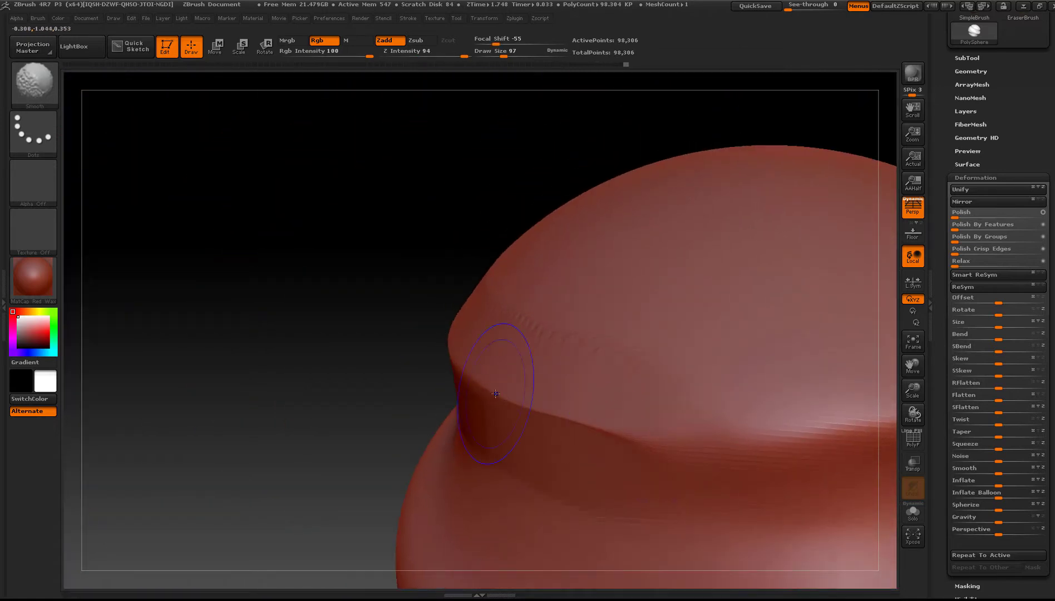
{"action": "right_click_drag", "start_coordinate": [557, 420], "coordinate": [474, 402]}
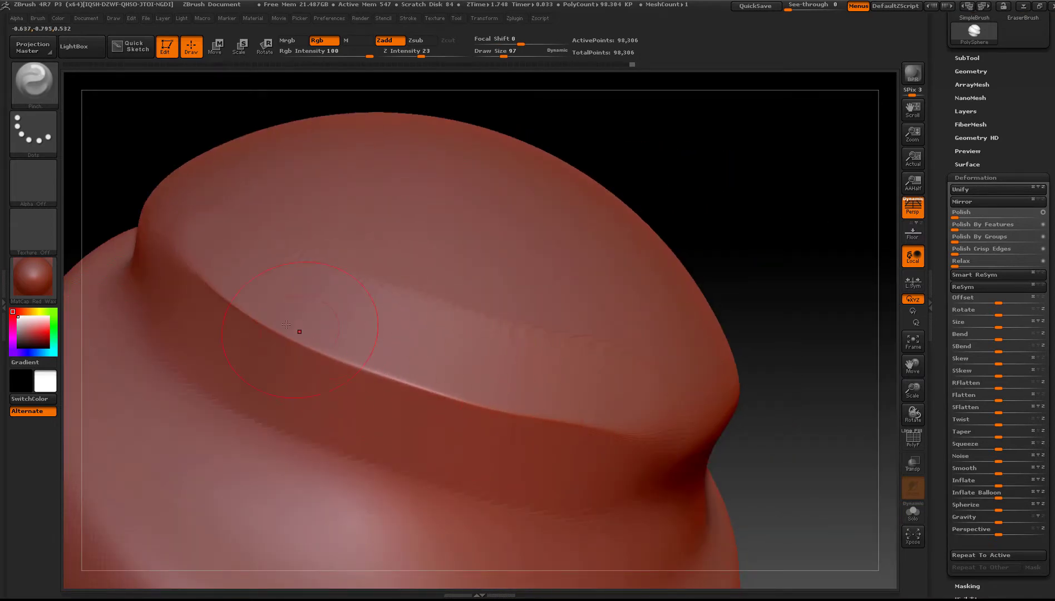
{"action": "mouse_move", "coordinate": [317, 278]}
{"action": "left_mouse_down", "text": "shift"}
{"action": "mouse_move", "coordinate": [518, 318]}
{"action": "mouse_move", "coordinate": [596, 347]}
{"action": "left_mouse_up", "text": "shift"}
{"action": "left_click_drag", "start_coordinate": [338, 306], "coordinate": [562, 356], "text": "shift"}
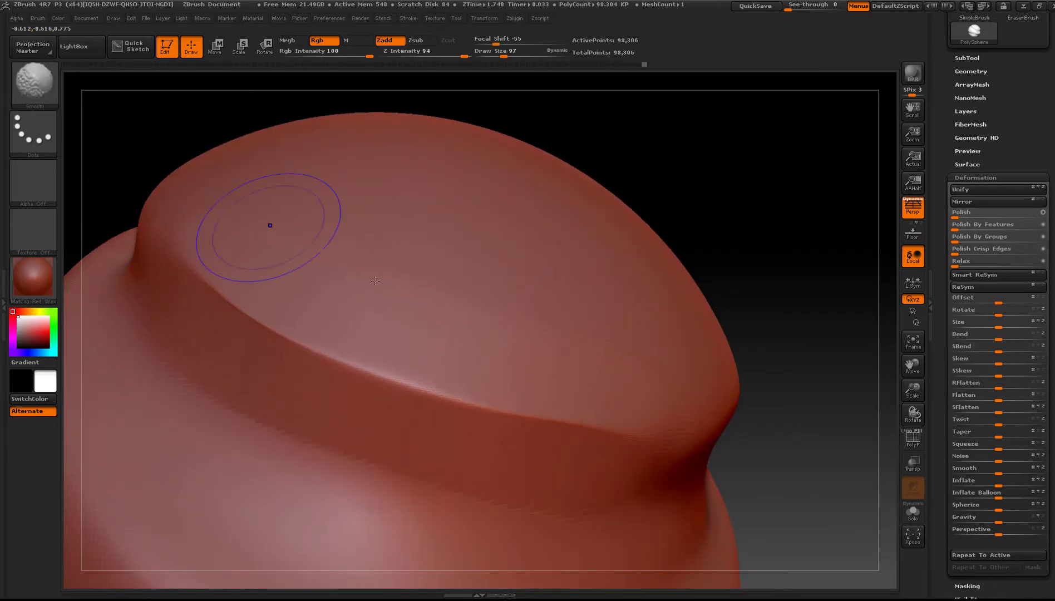
- Continue the pinched rim around the top cap and smooth the area below it
{"action": "mouse_move", "coordinate": [459, 389]}
{"action": "right_mouse_down", "text": "alt"}
{"action": "mouse_move", "coordinate": [424, 349]}
{"action": "mouse_move", "coordinate": [466, 381]}
{"action": "mouse_move", "coordinate": [423, 389]}
{"action": "mouse_move", "coordinate": [254, 332]}
{"action": "right_mouse_up", "text": "alt"}
{"action": "key", "text": "shift"}
{"action": "mouse_move", "coordinate": [445, 440]}
{"action": "right_mouse_down"}
{"action": "mouse_move", "coordinate": [534, 431]}
{"action": "mouse_move", "coordinate": [456, 417]}
{"action": "right_mouse_up"}
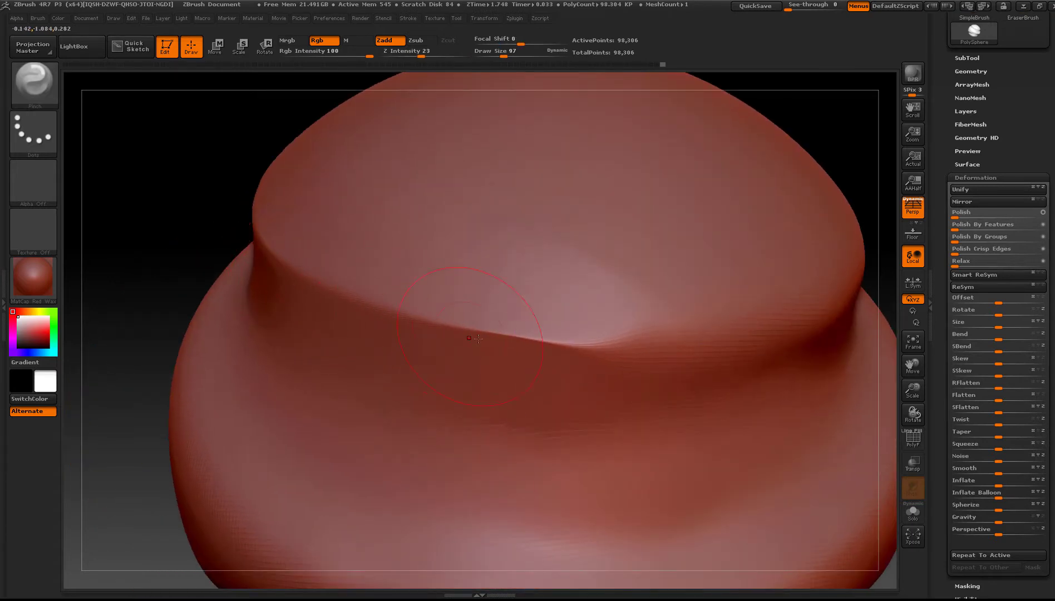
{"action": "key", "text": "shift"}
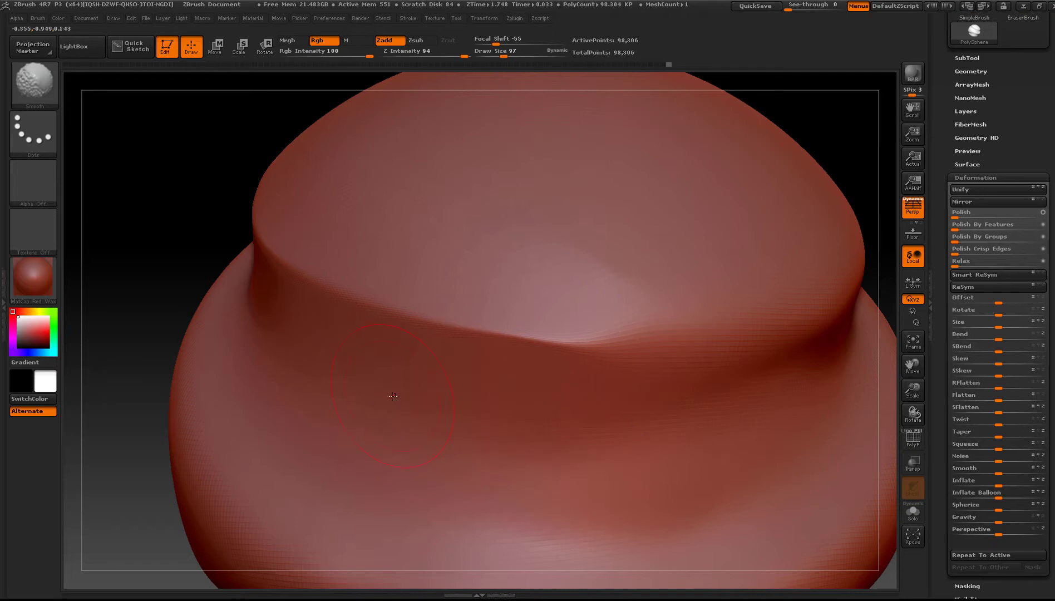
{"action": "mouse_move", "coordinate": [609, 475]}
{"action": "right_mouse_down", "text": "ctrl"}
{"action": "mouse_move", "coordinate": [557, 423]}
{"action": "mouse_move", "coordinate": [381, 383]}
{"action": "right_mouse_up", "text": "ctrl"}
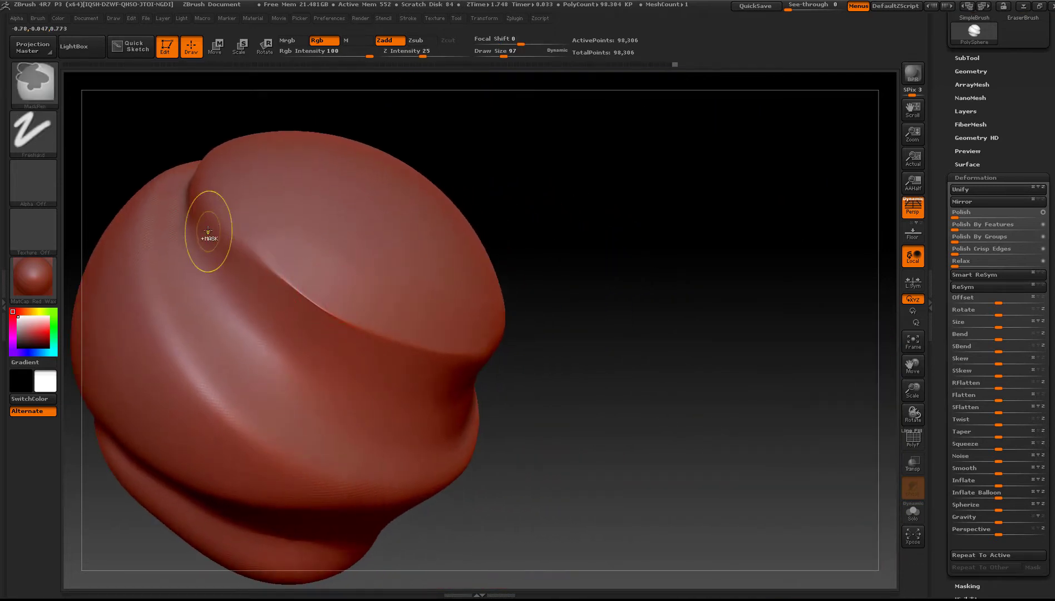
- Smooth the wall beneath the pinched rim of the top cap
{"action": "mouse_move", "coordinate": [281, 285]}
{"action": "right_mouse_down", "text": "ctrl"}
{"action": "mouse_move", "coordinate": [365, 384]}
{"action": "mouse_move", "coordinate": [281, 482]}
{"action": "right_mouse_up", "text": "ctrl"}
{"action": "key", "text": "shift"}
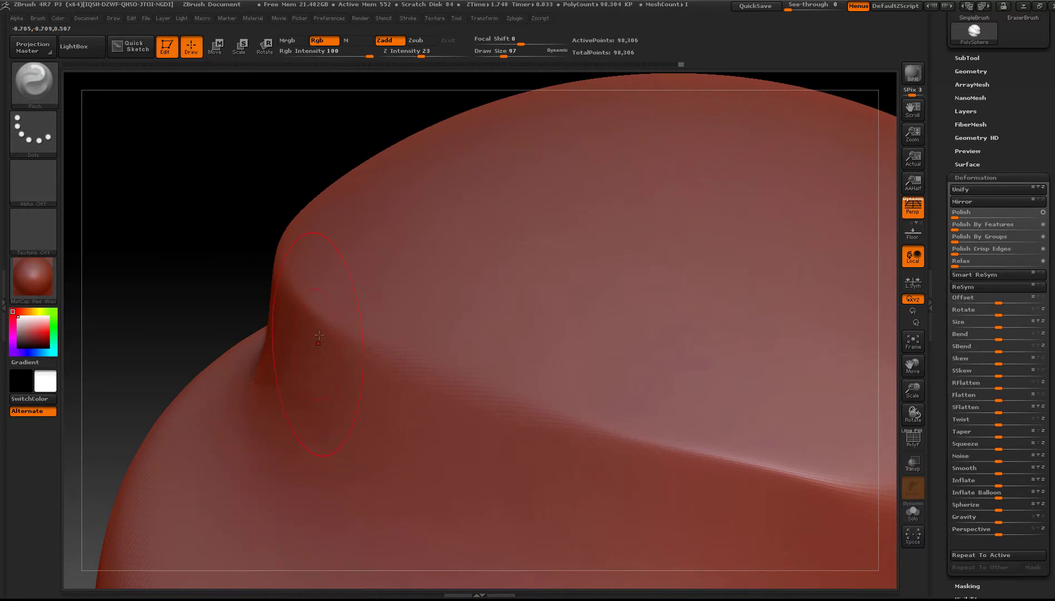
{"action": "mouse_move", "coordinate": [318, 294]}
{"action": "right_mouse_down", "text": "ctrl"}
{"action": "mouse_move", "coordinate": [367, 370]}
{"action": "mouse_move", "coordinate": [586, 431]}
{"action": "right_mouse_up", "text": "ctrl"}
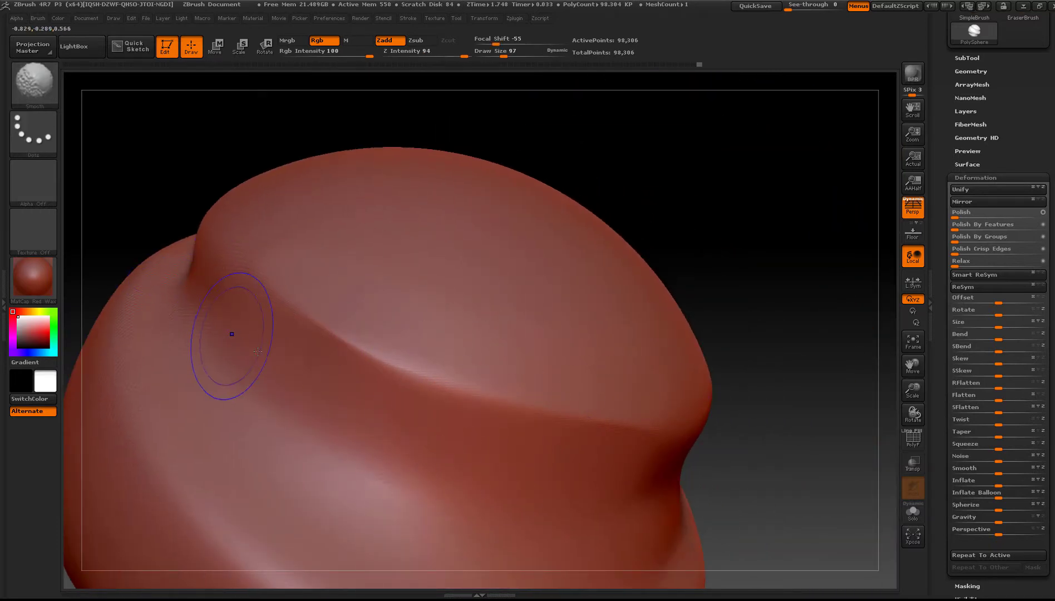
{"action": "left_click_drag", "start_coordinate": [293, 394], "coordinate": [321, 406], "text": "shift"}
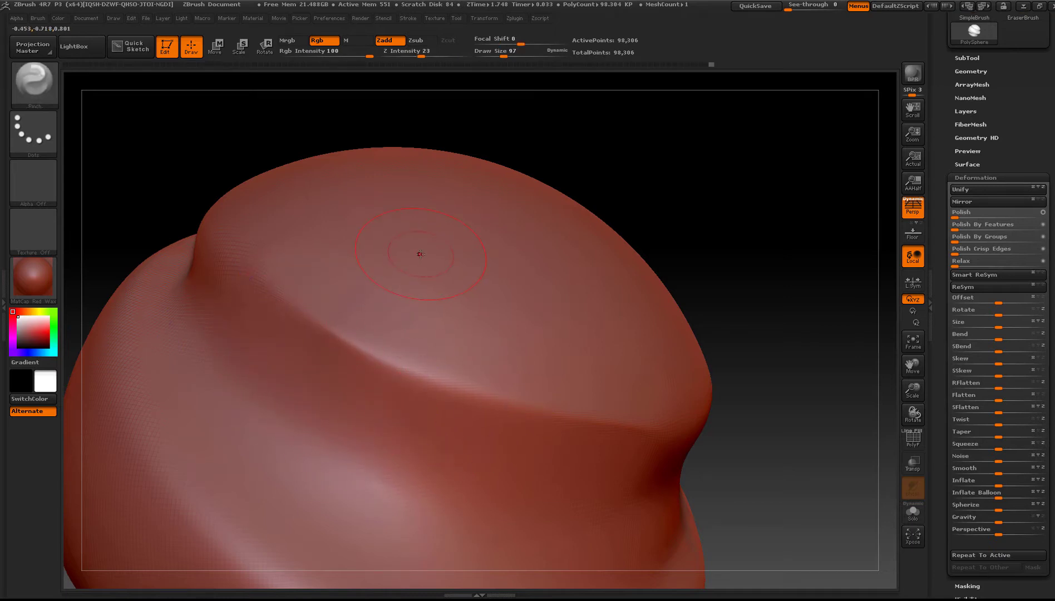
- Pinch across the face of the top cap and smooth out the resulting ridges
{"action": "right_click_drag", "start_coordinate": [417, 293], "coordinate": [501, 297]}
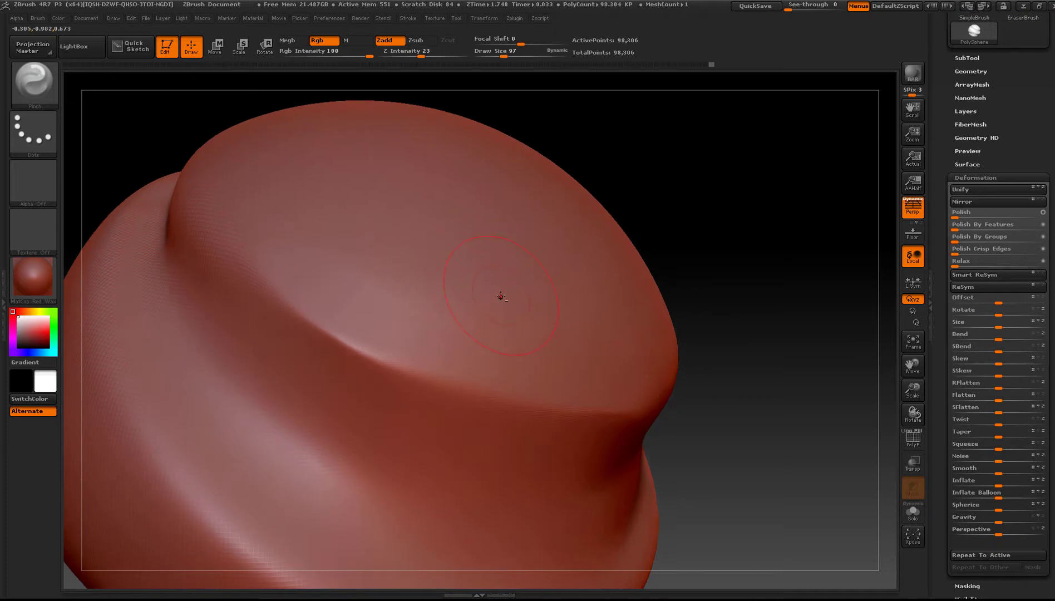
{"action": "left_click_drag", "start_coordinate": [483, 293], "coordinate": [398, 251]}
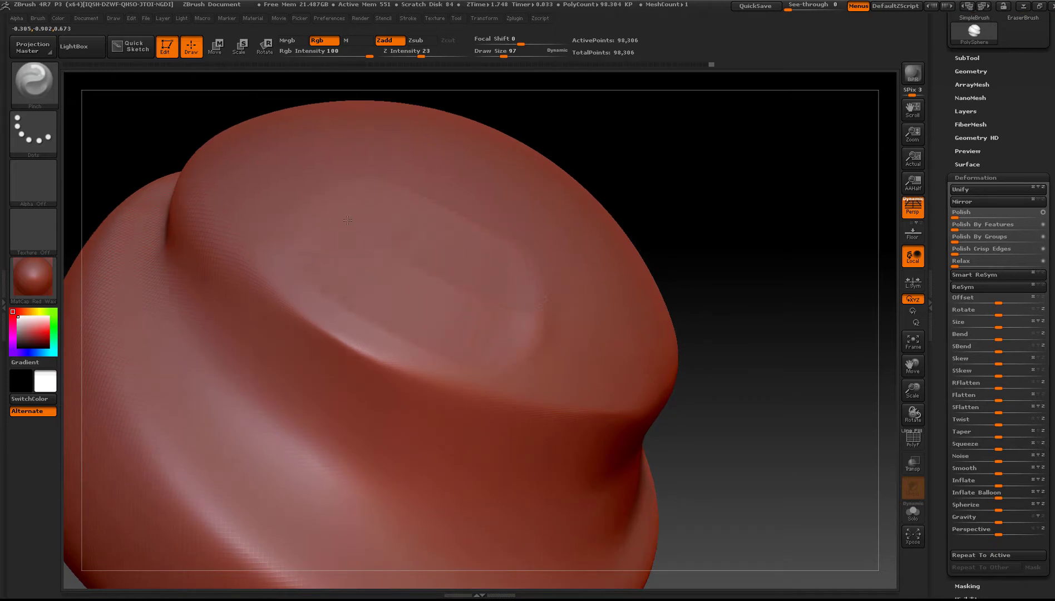
{"action": "mouse_move", "coordinate": [314, 198]}
{"action": "right_mouse_down"}
{"action": "mouse_move", "coordinate": [424, 247]}
{"action": "mouse_move", "coordinate": [504, 302]}
{"action": "mouse_move", "coordinate": [493, 288]}
{"action": "right_mouse_up"}
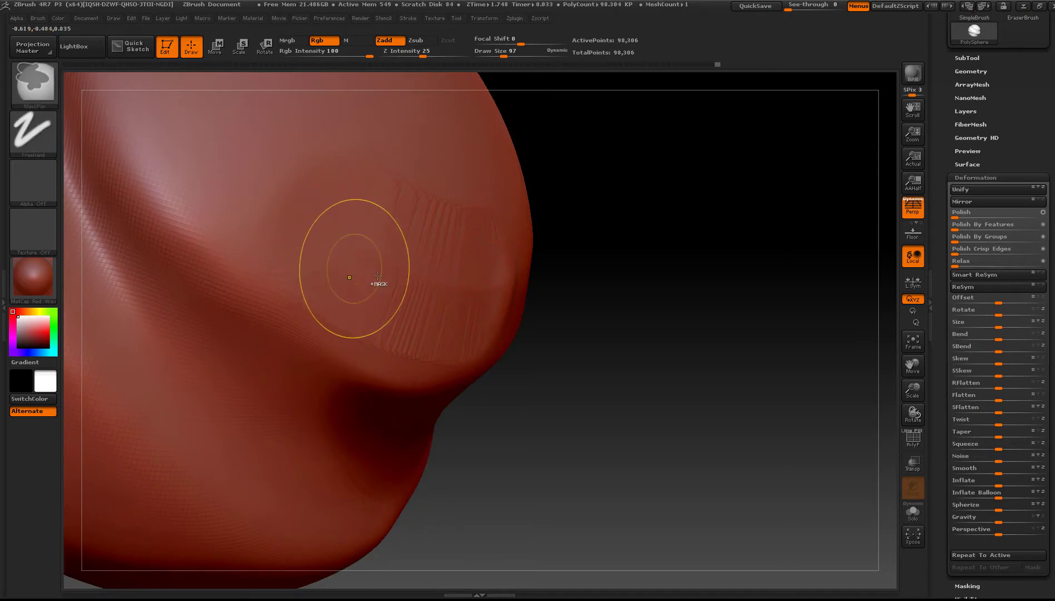
{"action": "left_click_drag", "start_coordinate": [341, 278], "coordinate": [408, 193], "text": "shift"}
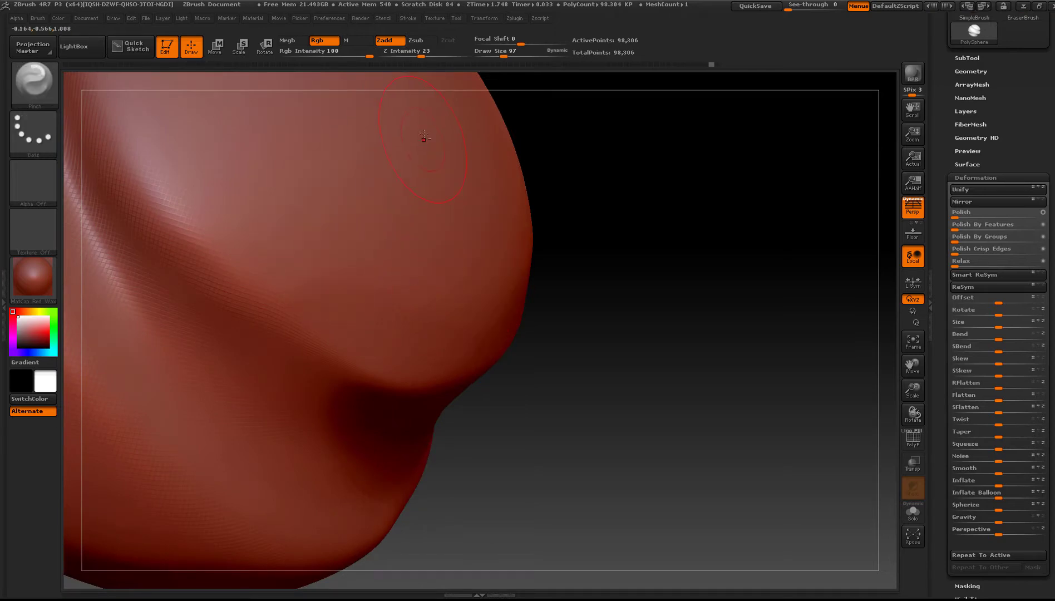
- Raise the Pinch brush's Z Intensity to 47 and pinch a crease along the wall below the top cap's rim
{"action": "left_click", "coordinate": [430, 53]}
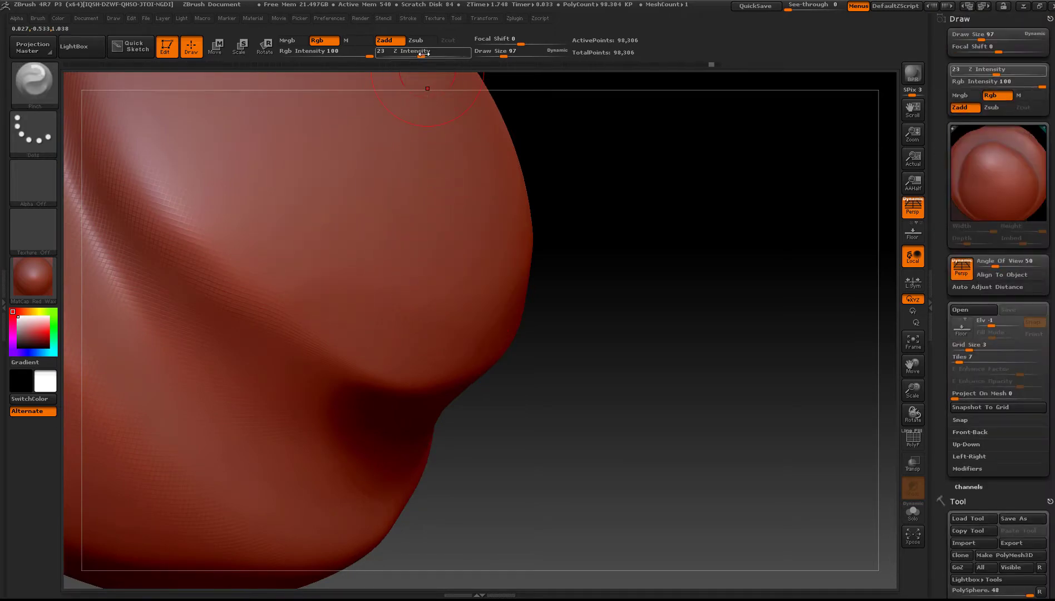
{"action": "right_click_drag", "start_coordinate": [494, 250], "coordinate": [471, 221]}
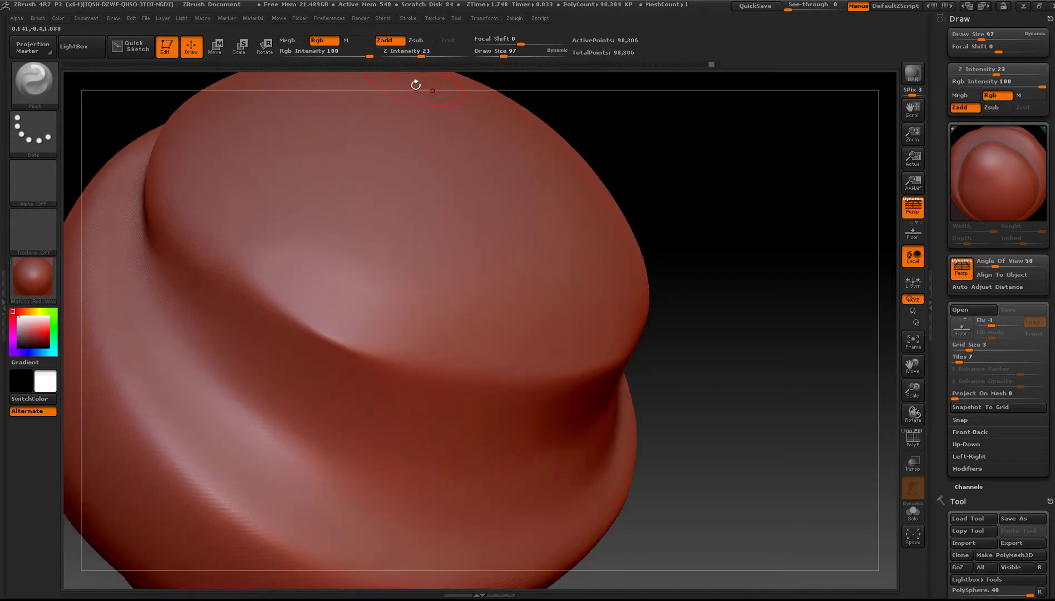
{"action": "left_click_drag", "start_coordinate": [421, 54], "coordinate": [439, 54]}
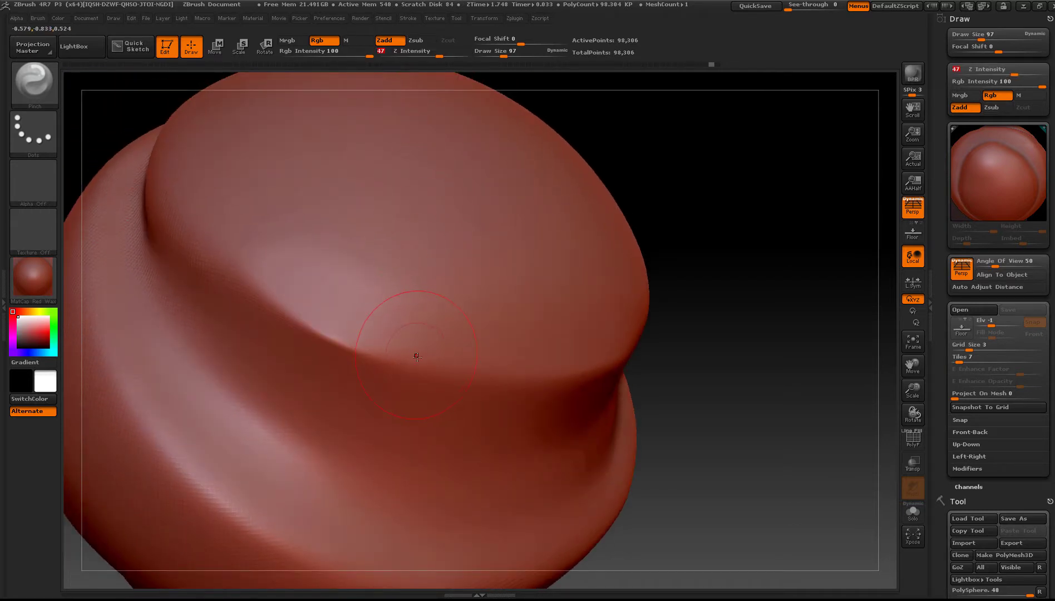
{"action": "right_click_drag", "start_coordinate": [432, 369], "coordinate": [408, 449], "text": "ctrl"}
{"action": "mouse_move", "coordinate": [398, 435]}
{"action": "left_mouse_down"}
{"action": "mouse_move", "coordinate": [295, 389]}
{"action": "mouse_move", "coordinate": [258, 328]}
{"action": "left_mouse_up"}
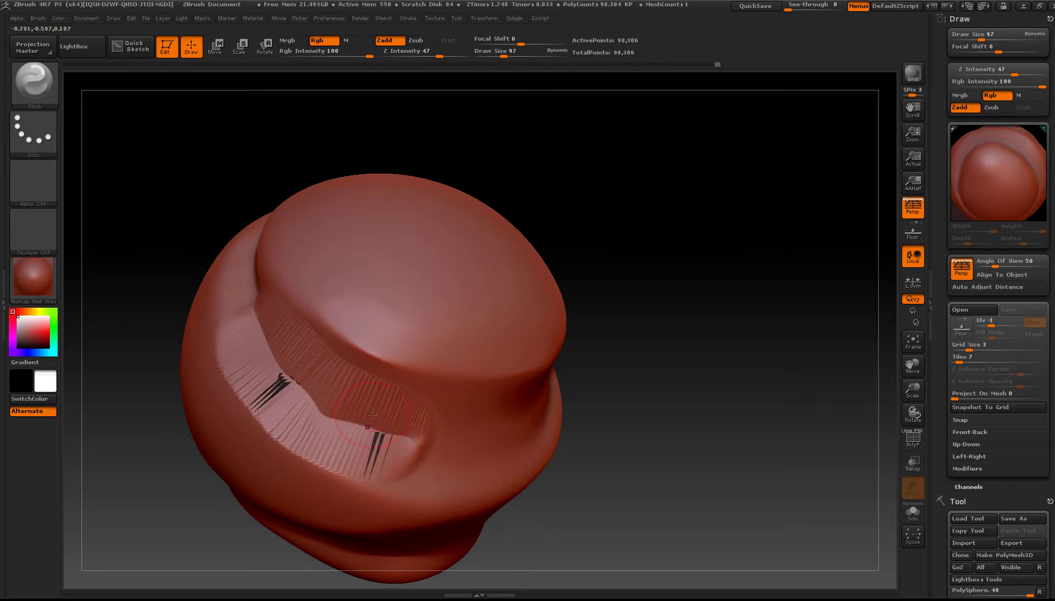
- Smooth away the jagged ridges left by the pinch stroke below the top cap
{"action": "mouse_move", "coordinate": [367, 428]}
{"action": "right_mouse_down"}
{"action": "mouse_move", "coordinate": [329, 332]}
{"action": "mouse_move", "coordinate": [391, 445]}
{"action": "right_mouse_up"}
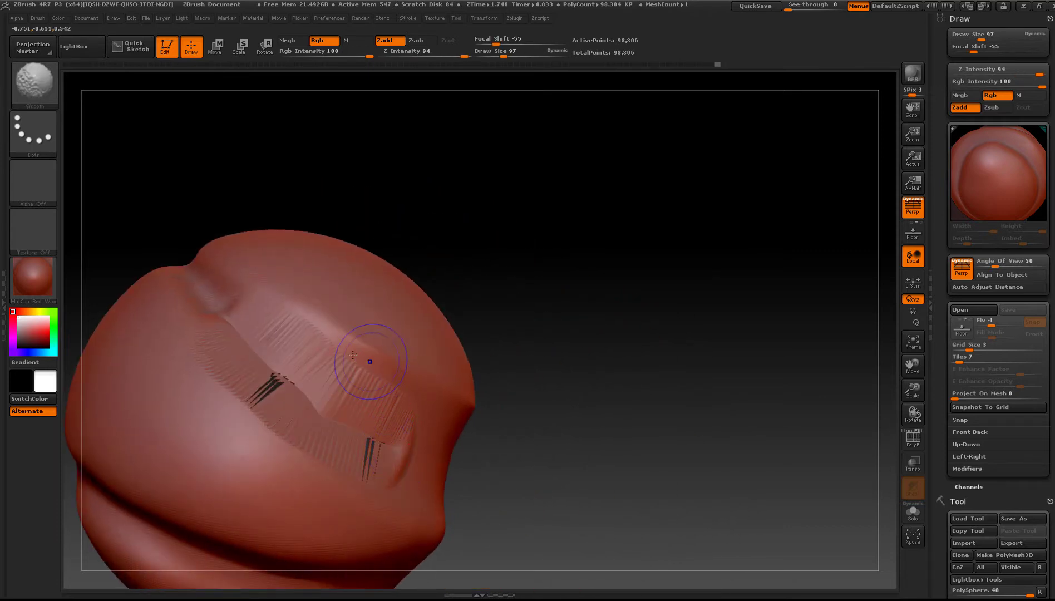
{"action": "mouse_move", "coordinate": [334, 433]}
{"action": "left_mouse_down", "text": "shift"}
{"action": "mouse_move", "coordinate": [189, 341]}
{"action": "mouse_move", "coordinate": [376, 479]}
{"action": "left_mouse_up", "text": "shift"}
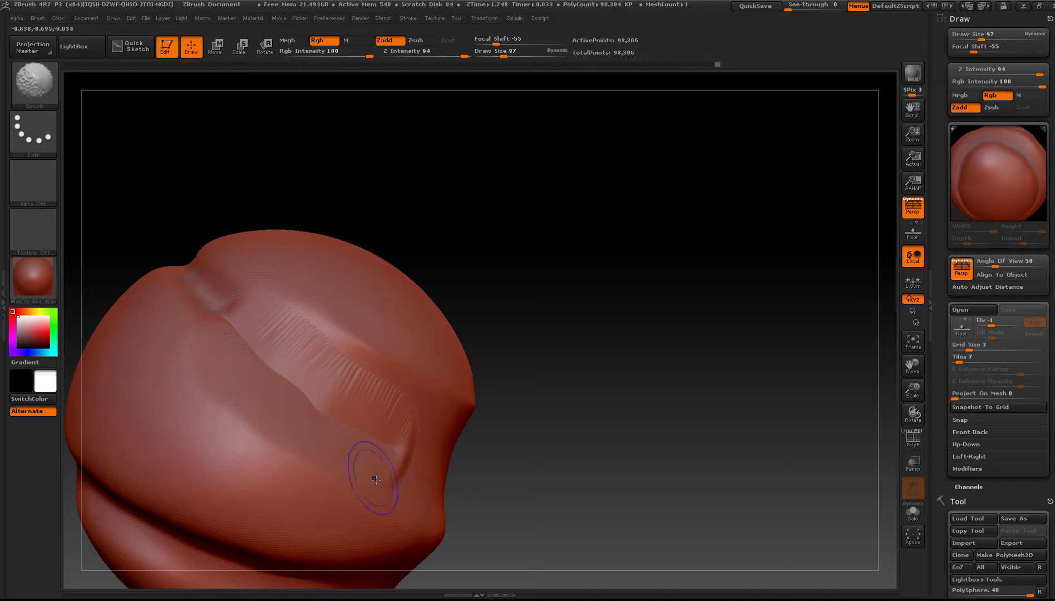
{"action": "left_click_drag", "start_coordinate": [193, 313], "coordinate": [372, 425], "text": "shift"}
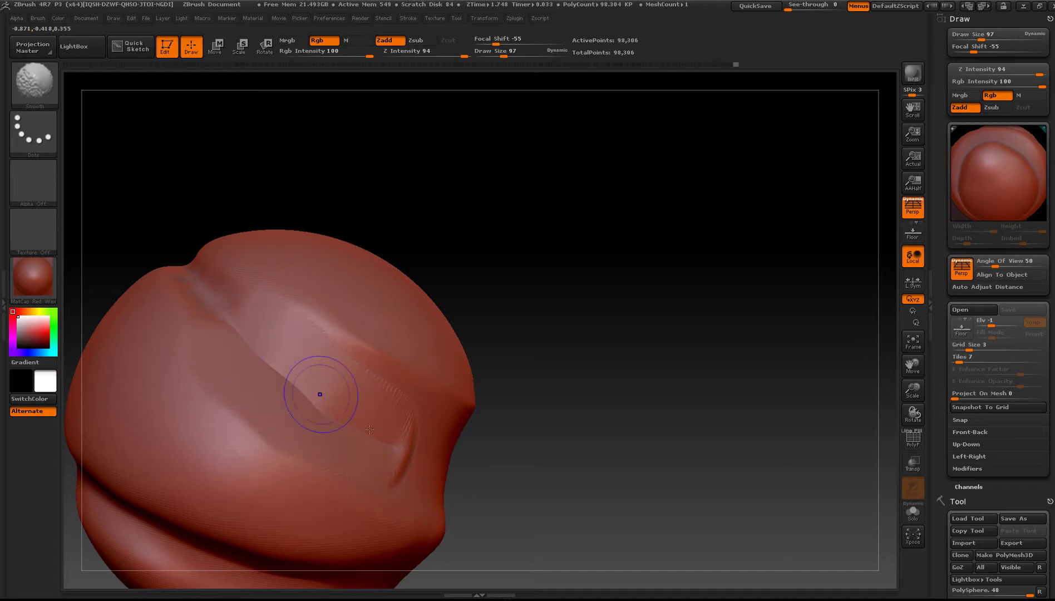
{"action": "right_click_drag", "start_coordinate": [370, 429], "coordinate": [396, 466], "text": "ctrl"}
{"action": "left_click_drag", "start_coordinate": [396, 466], "coordinate": [390, 480], "text": "shift"}
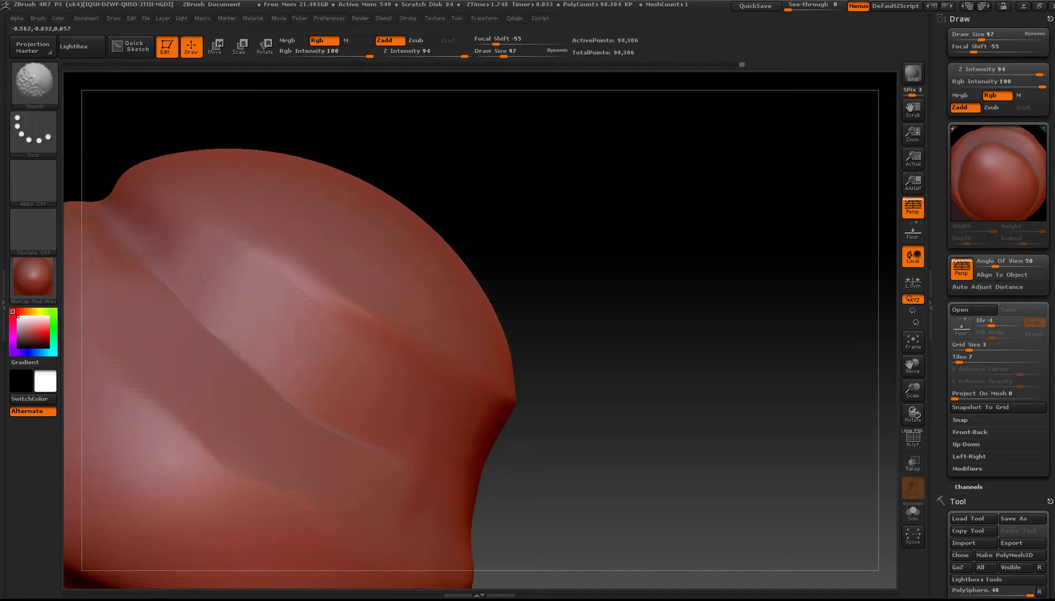
- Smooth the shoulder of the middle bulge and its upper side next to the top cap
{"action": "right_click_drag", "start_coordinate": [286, 411], "coordinate": [259, 312]}
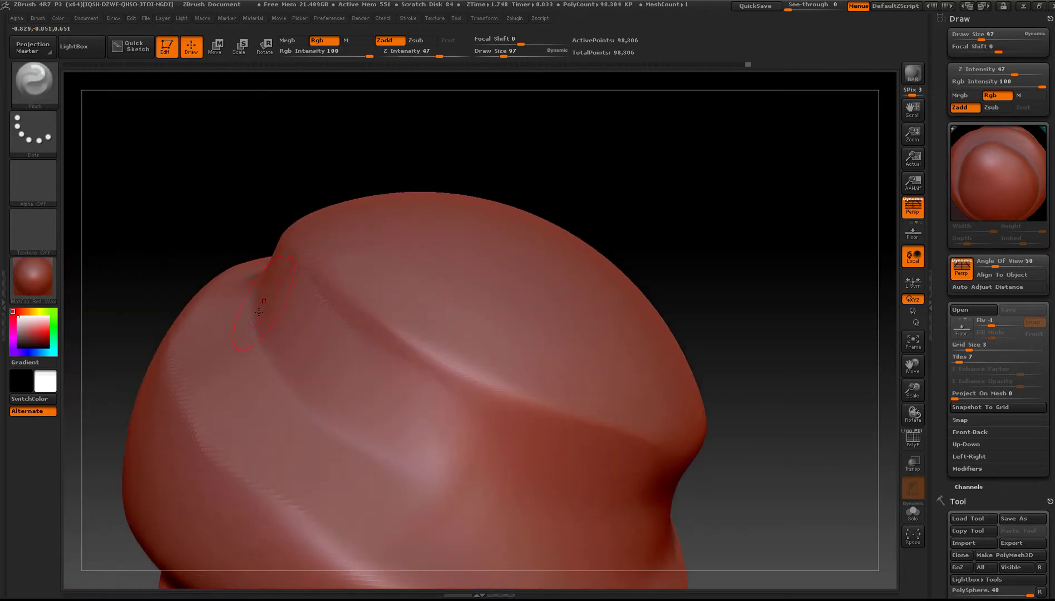
{"action": "right_click_drag", "start_coordinate": [368, 475], "coordinate": [411, 418], "text": "alt"}
{"action": "left_click_drag", "start_coordinate": [412, 476], "coordinate": [382, 475], "text": "shift"}
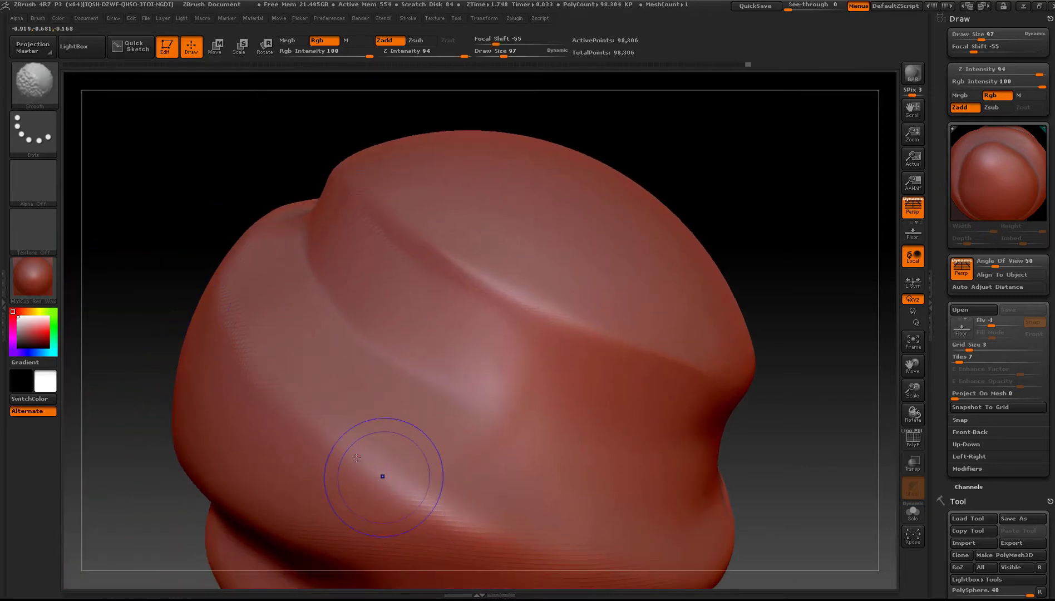
{"action": "mouse_move", "coordinate": [398, 391]}
{"action": "right_mouse_down"}
{"action": "mouse_move", "coordinate": [386, 342]}
{"action": "mouse_move", "coordinate": [339, 303]}
{"action": "right_mouse_up"}
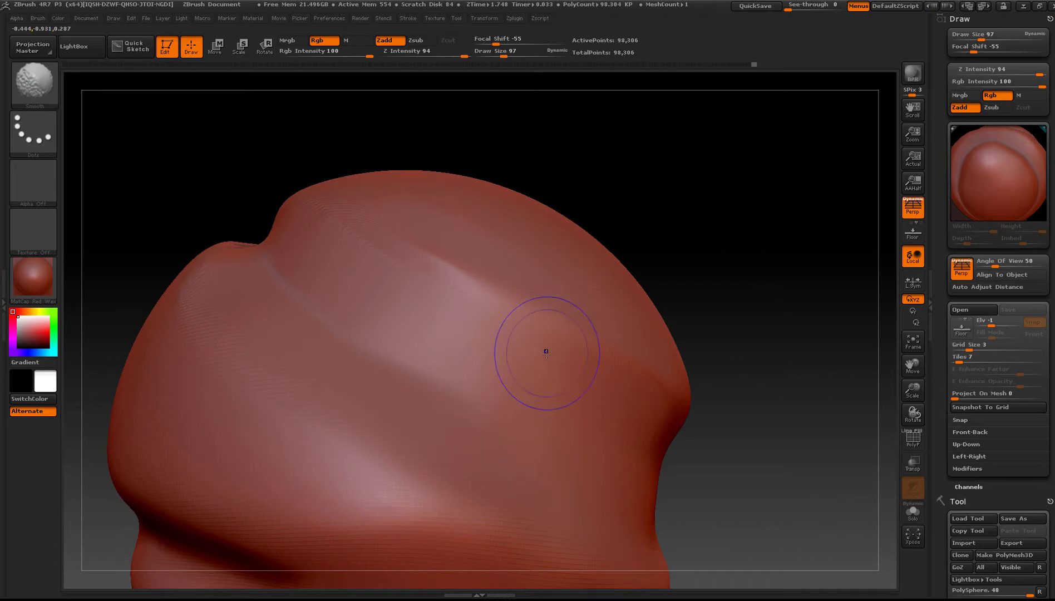
{"action": "mouse_move", "coordinate": [546, 351]}
{"action": "right_mouse_down", "text": "ctrl"}
{"action": "mouse_move", "coordinate": [615, 526]}
{"action": "mouse_move", "coordinate": [546, 455]}
{"action": "mouse_move", "coordinate": [423, 429]}
{"action": "right_mouse_up", "text": "ctrl"}
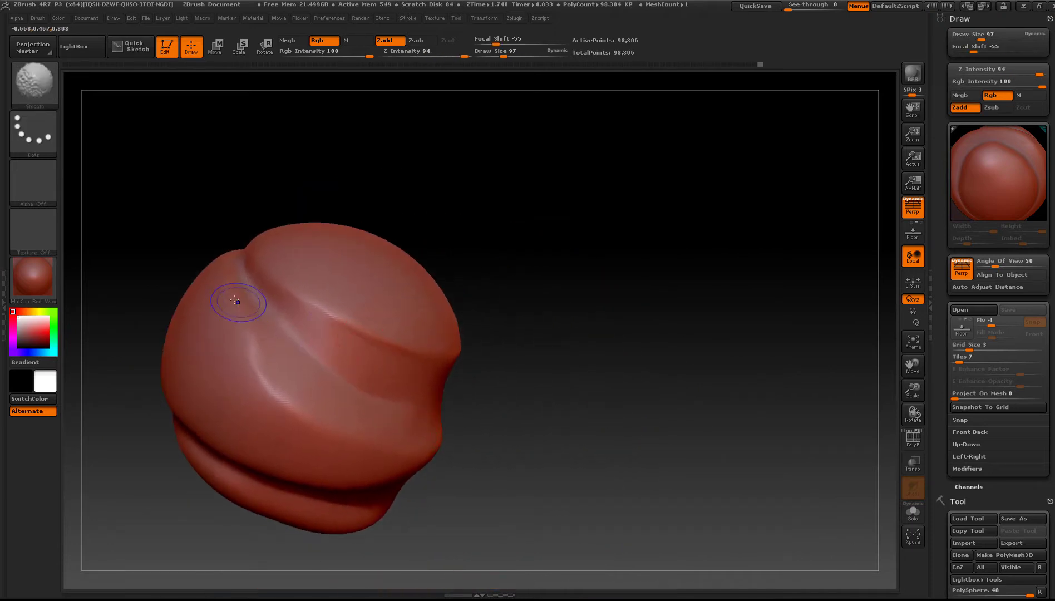
{"action": "left_click_drag", "start_coordinate": [238, 301], "coordinate": [253, 300], "text": "shift"}
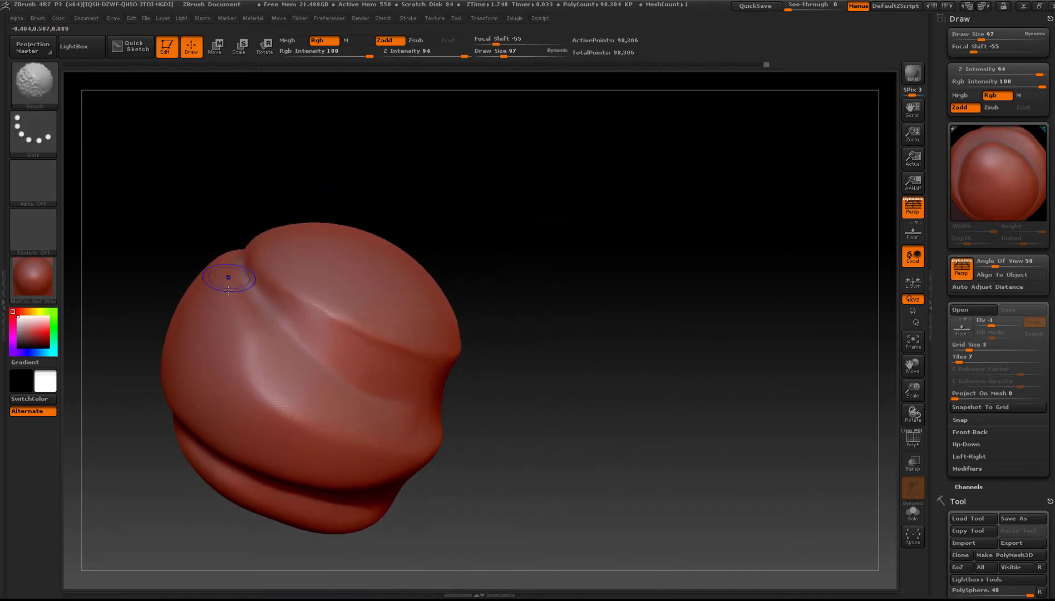
- Blend the lower edge of the wall under the top cap into the middle bulge by smoothing it
{"action": "right_click_drag", "start_coordinate": [412, 423], "coordinate": [437, 420]}
{"action": "right_click_drag", "start_coordinate": [330, 315], "coordinate": [386, 373], "text": "ctrl"}
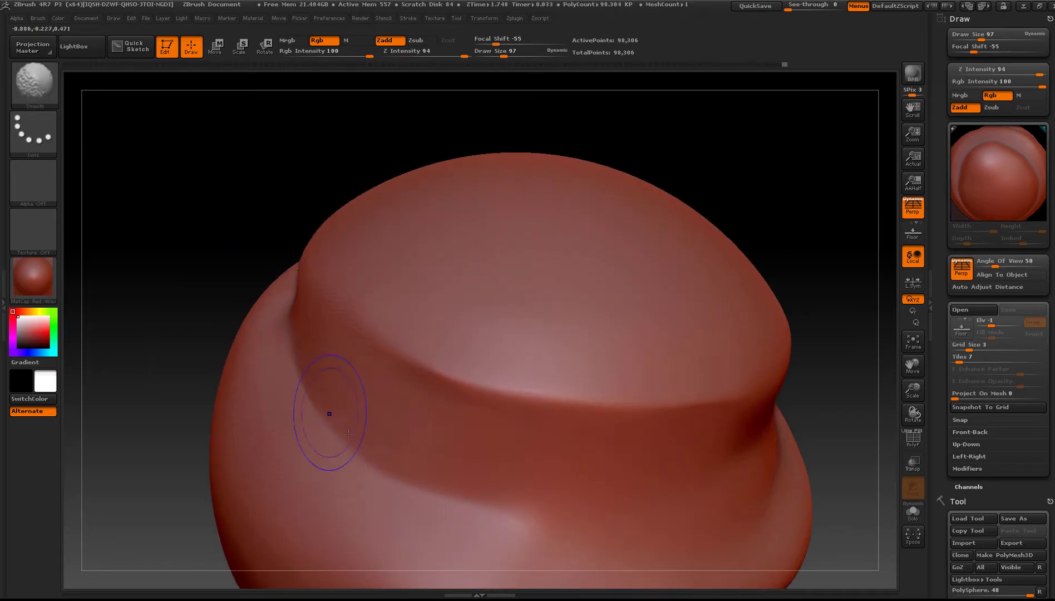
{"action": "right_click_drag", "start_coordinate": [258, 382], "coordinate": [186, 299], "text": "alt"}
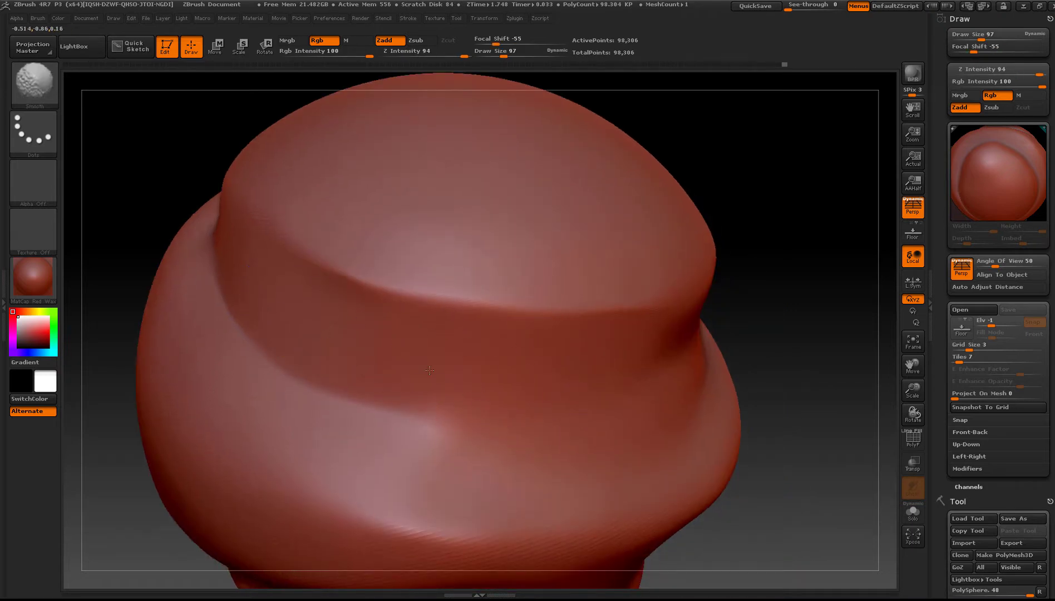
{"action": "left_click_drag", "start_coordinate": [429, 370], "coordinate": [500, 429], "text": "shift"}
- Try pinching a crease around the front where the wall meets the middle bulge, and undo the stroke
{"action": "mouse_move", "coordinate": [313, 351]}
{"action": "right_mouse_down", "text": "ctrl"}
{"action": "mouse_move", "coordinate": [311, 286]}
{"action": "mouse_move", "coordinate": [440, 356]}
{"action": "mouse_move", "coordinate": [444, 412]}
{"action": "right_mouse_up", "text": "ctrl"}
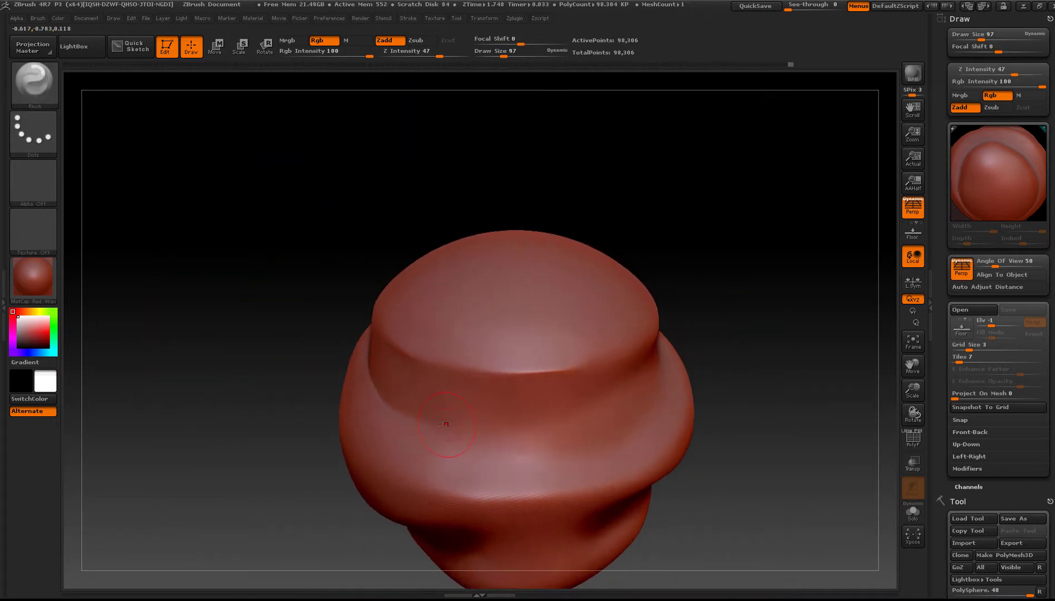
{"action": "mouse_move", "coordinate": [408, 424]}
{"action": "left_mouse_down"}
{"action": "mouse_move", "coordinate": [509, 435]}
{"action": "mouse_move", "coordinate": [649, 408]}
{"action": "left_mouse_up"}
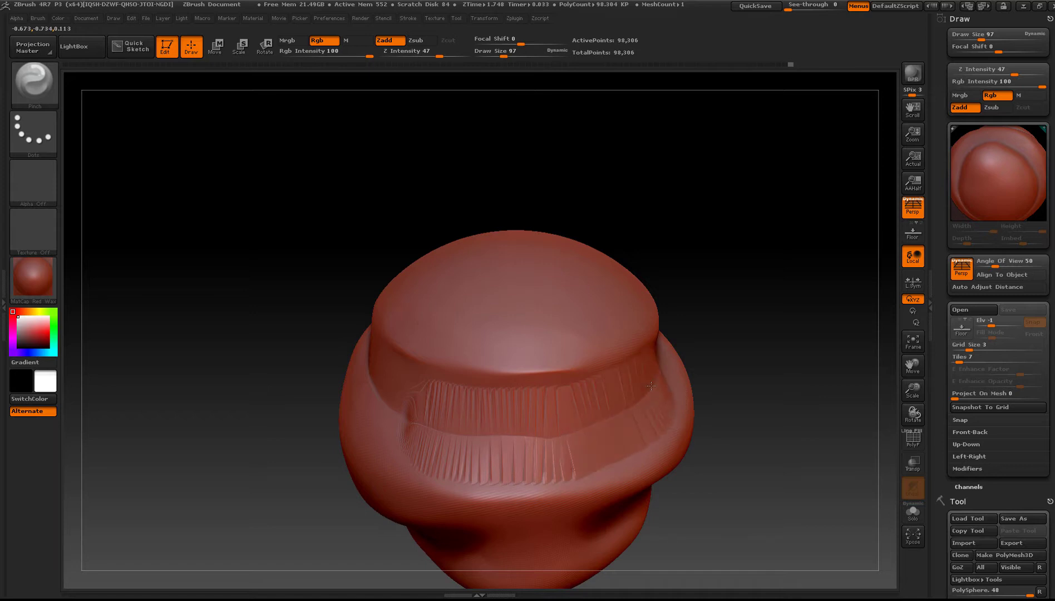
{"action": "key", "text": "ctrl+z"}
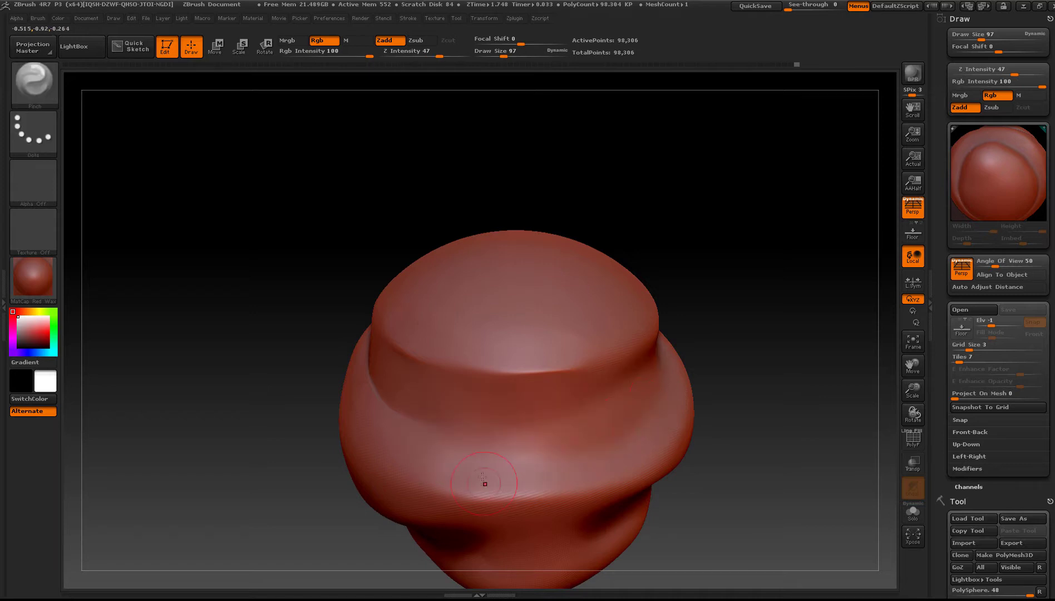
- Switch to the CurvePinch brush
{"action": "right_click_drag", "start_coordinate": [607, 410], "coordinate": [435, 412]}
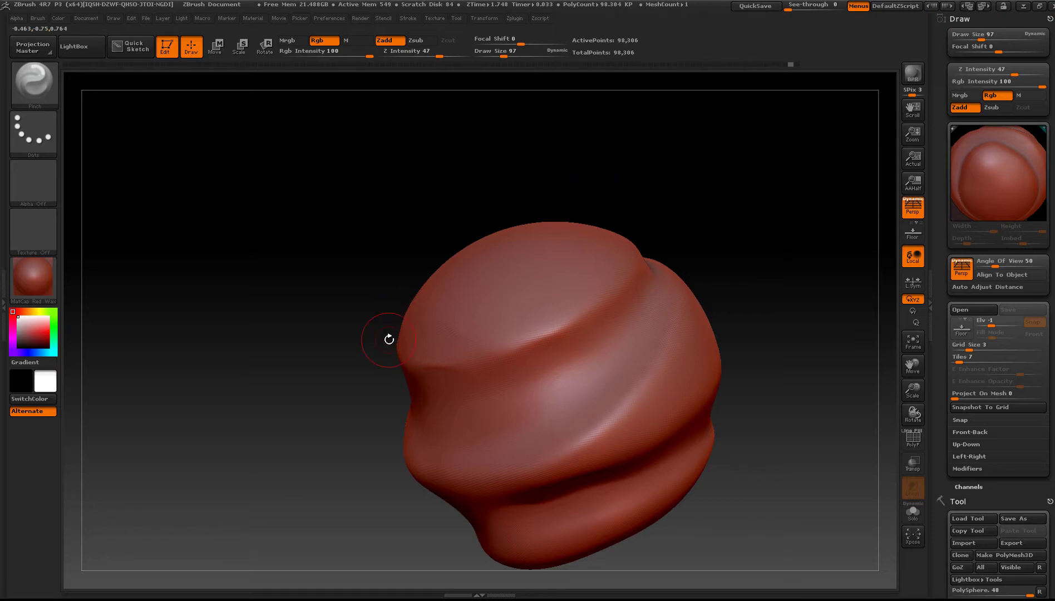
{"action": "left_click_drag", "start_coordinate": [389, 339], "coordinate": [466, 396]}
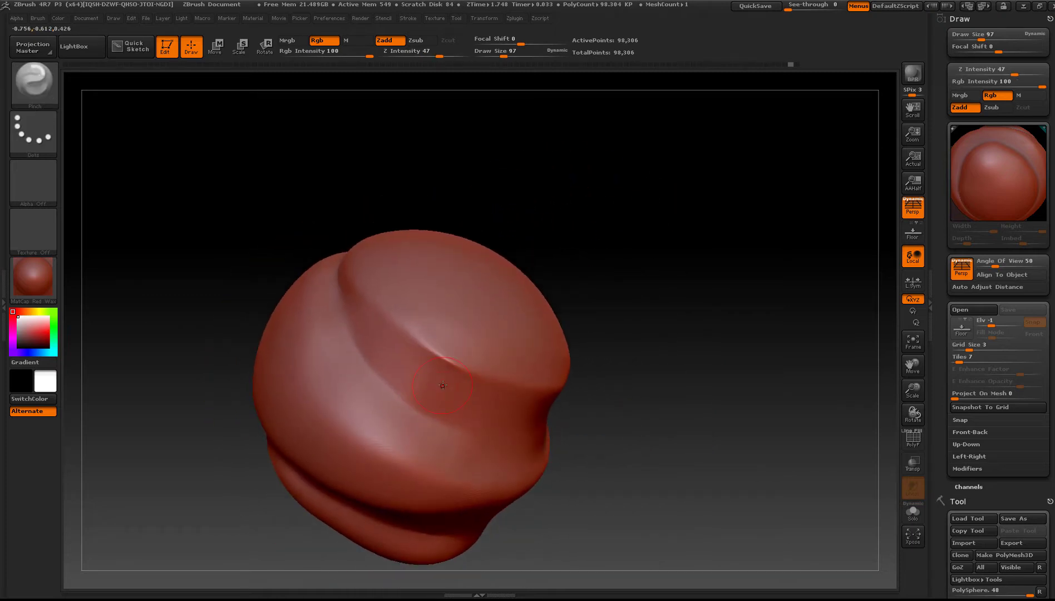
{"action": "key", "text": "b"}
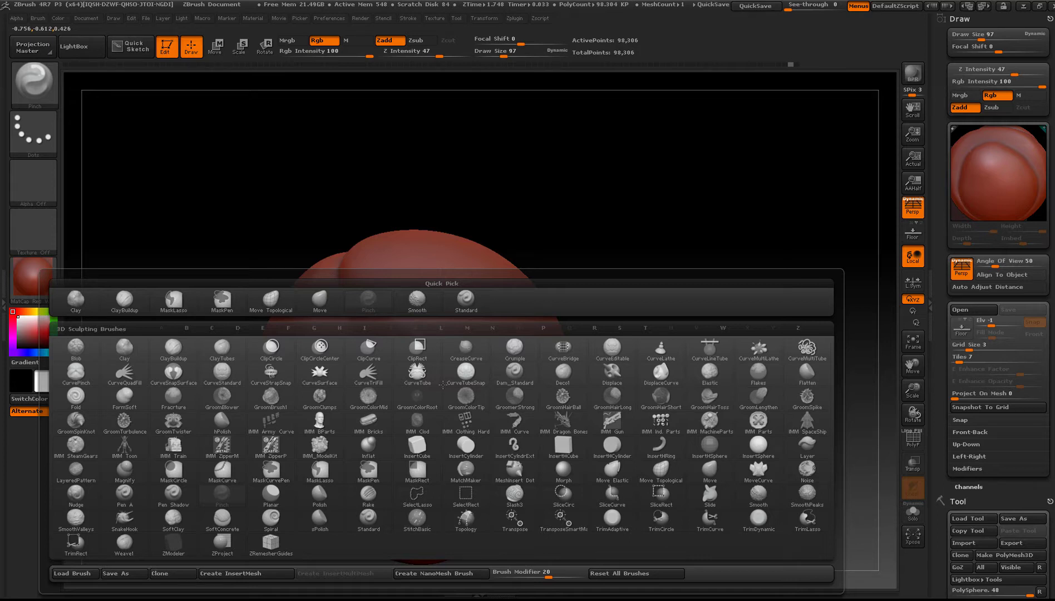
{"action": "key", "text": "c"}
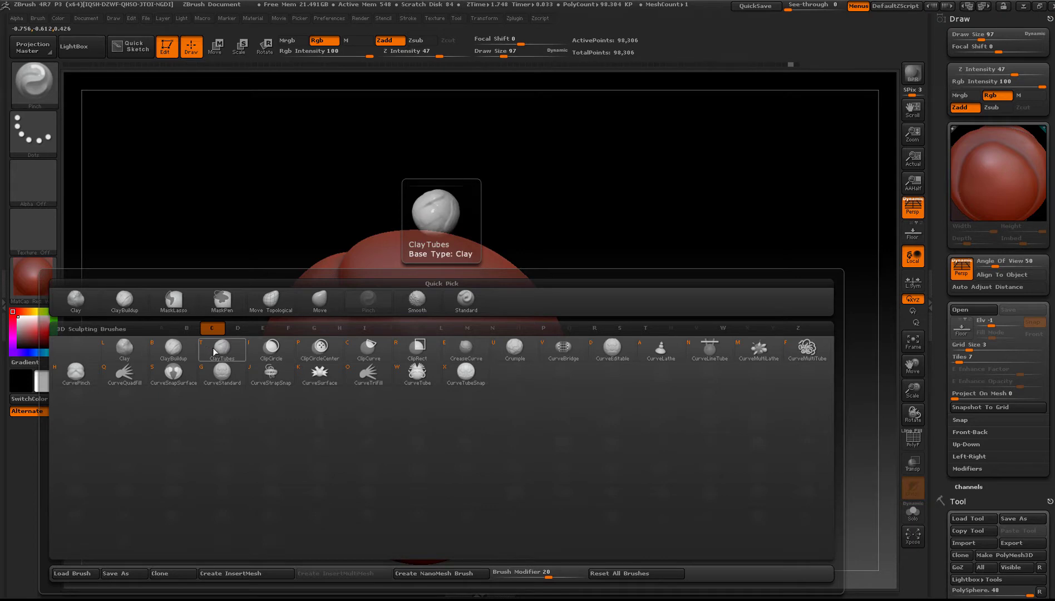
{"action": "left_click", "coordinate": [84, 377]}
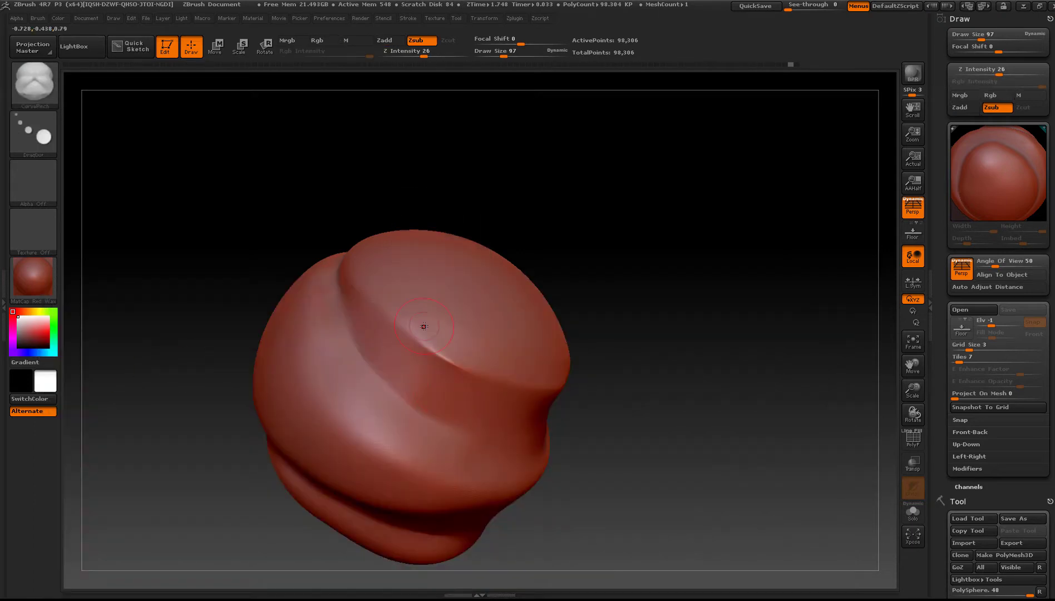
- Draw a pinch curve diagonally across the middle bulge with Draw Size 131
{"action": "mouse_move", "coordinate": [424, 328]}
{"action": "right_mouse_down"}
{"action": "mouse_move", "coordinate": [429, 351]}
{"action": "mouse_move", "coordinate": [469, 329]}
{"action": "mouse_move", "coordinate": [415, 389]}
{"action": "right_mouse_up"}
{"action": "mouse_move", "coordinate": [416, 390]}
{"action": "left_mouse_down"}
{"action": "mouse_move", "coordinate": [403, 372]}
{"action": "mouse_move", "coordinate": [494, 441]}
{"action": "mouse_move", "coordinate": [435, 411]}
{"action": "left_mouse_up"}
{"action": "key", "text": "s"}
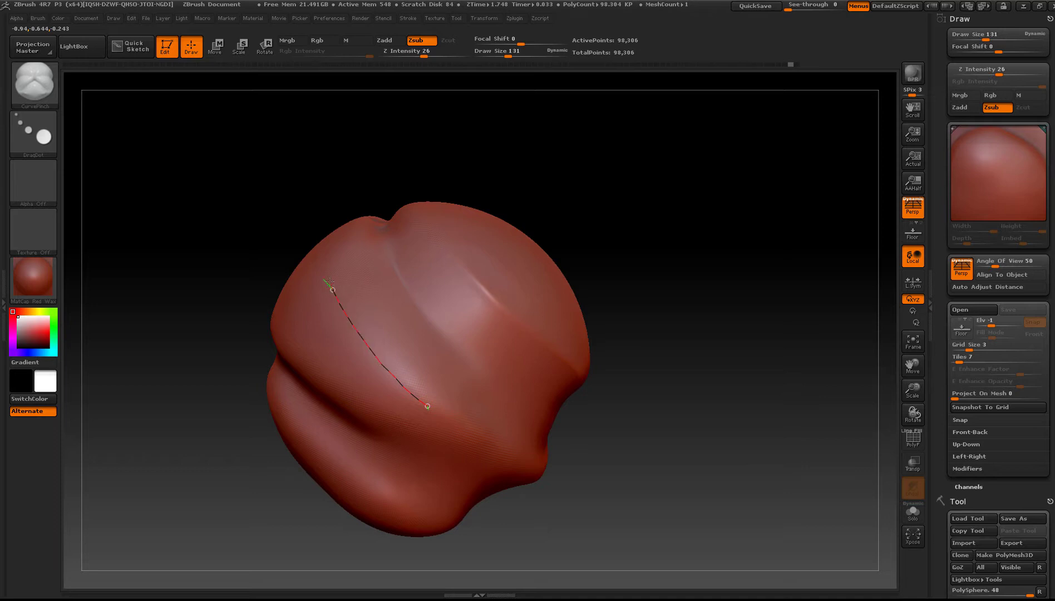
{"action": "mouse_move", "coordinate": [244, 297]}
{"action": "left_mouse_down"}
{"action": "mouse_move", "coordinate": [256, 289]}
{"action": "mouse_move", "coordinate": [334, 420]}
{"action": "left_mouse_up"}
- With Draw Size 64, extend the curve to the upper edge of the middle bulge and pinch a narrow crease along it
{"action": "right_click_drag", "start_coordinate": [336, 417], "coordinate": [371, 398], "text": "ctrl"}
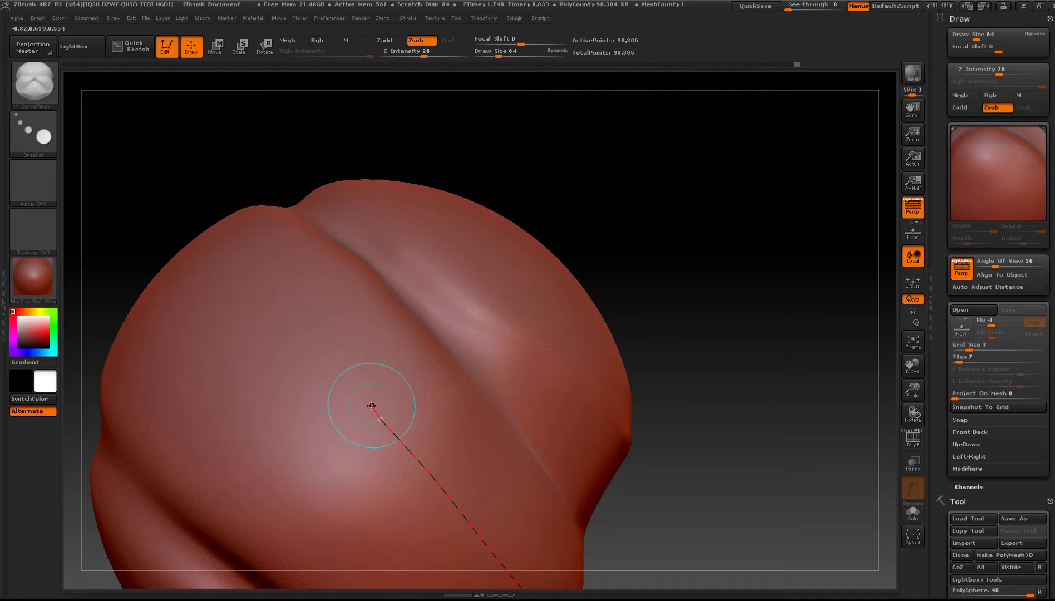
{"action": "left_click", "coordinate": [371, 407]}
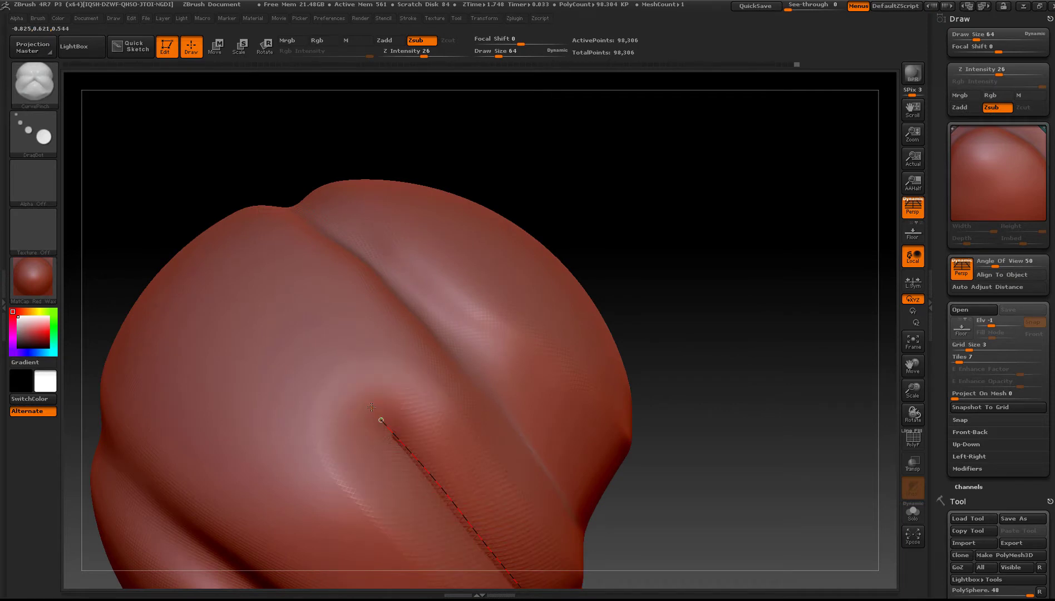
{"action": "left_click_drag", "start_coordinate": [370, 407], "coordinate": [379, 430]}
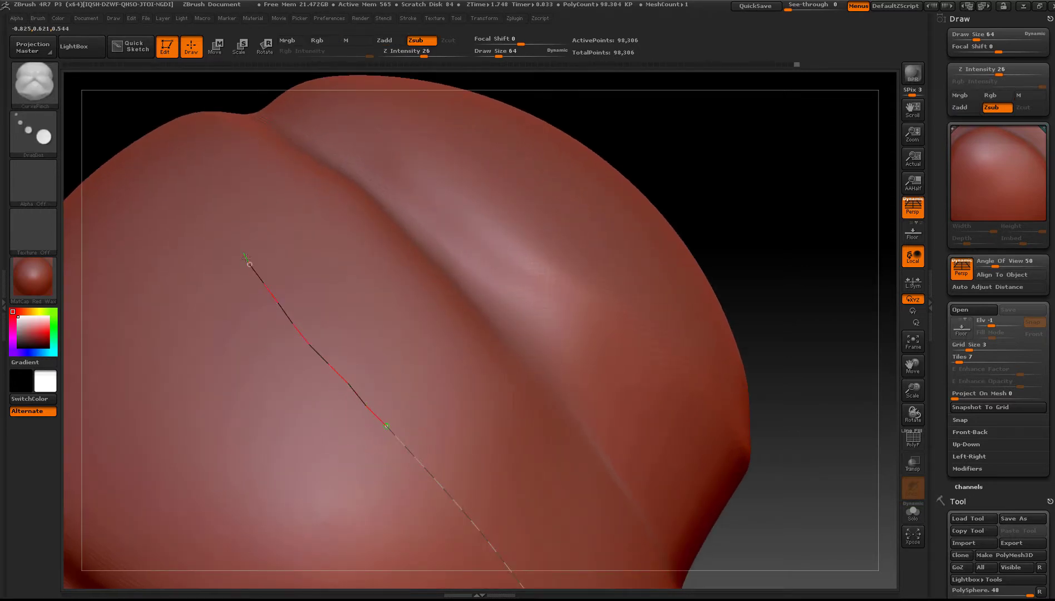
{"action": "left_click_drag", "start_coordinate": [196, 184], "coordinate": [165, 133]}
{"action": "right_click_drag", "start_coordinate": [404, 358], "coordinate": [360, 311], "text": "ctrl"}
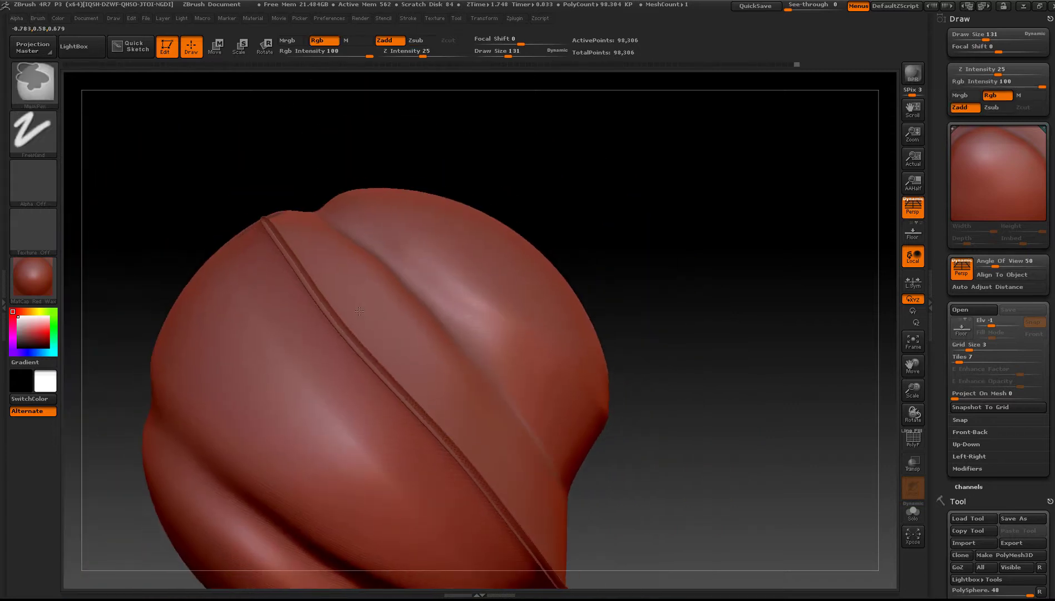
- Undo the narrow crease, and extend the pinch curve diagonally across the middle bulge to its upper edge again with Draw Size 64
{"action": "key", "text": "ctrl+z"}
{"action": "mouse_move", "coordinate": [438, 365]}
{"action": "right_mouse_down"}
{"action": "mouse_move", "coordinate": [353, 405]}
{"action": "mouse_move", "coordinate": [343, 380]}
{"action": "mouse_move", "coordinate": [353, 399]}
{"action": "right_mouse_up"}
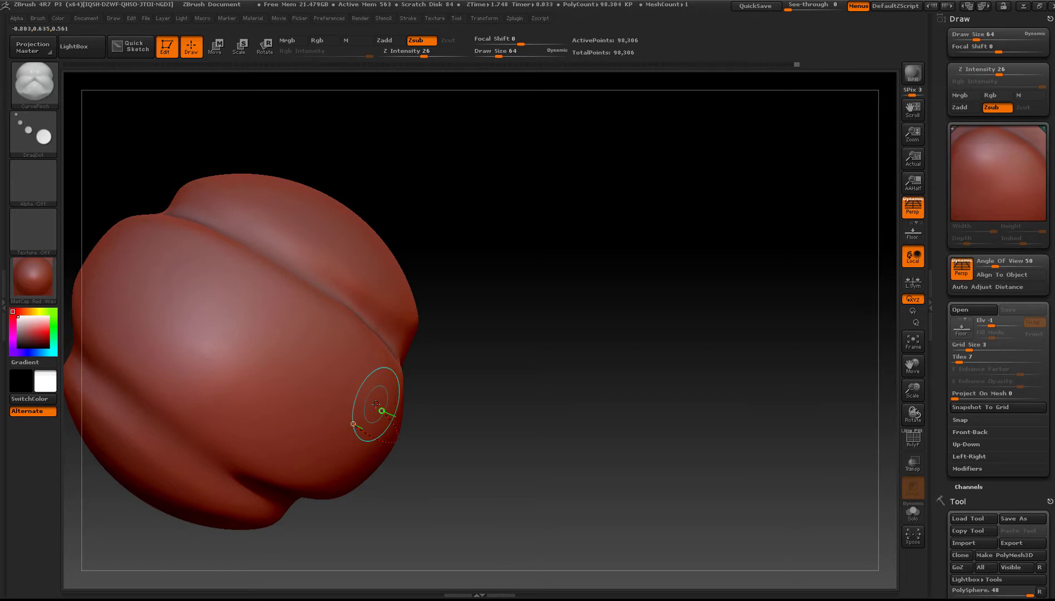
{"action": "mouse_move", "coordinate": [377, 402]}
{"action": "left_mouse_down"}
{"action": "mouse_move", "coordinate": [386, 402]}
{"action": "mouse_move", "coordinate": [375, 405]}
{"action": "left_mouse_up"}
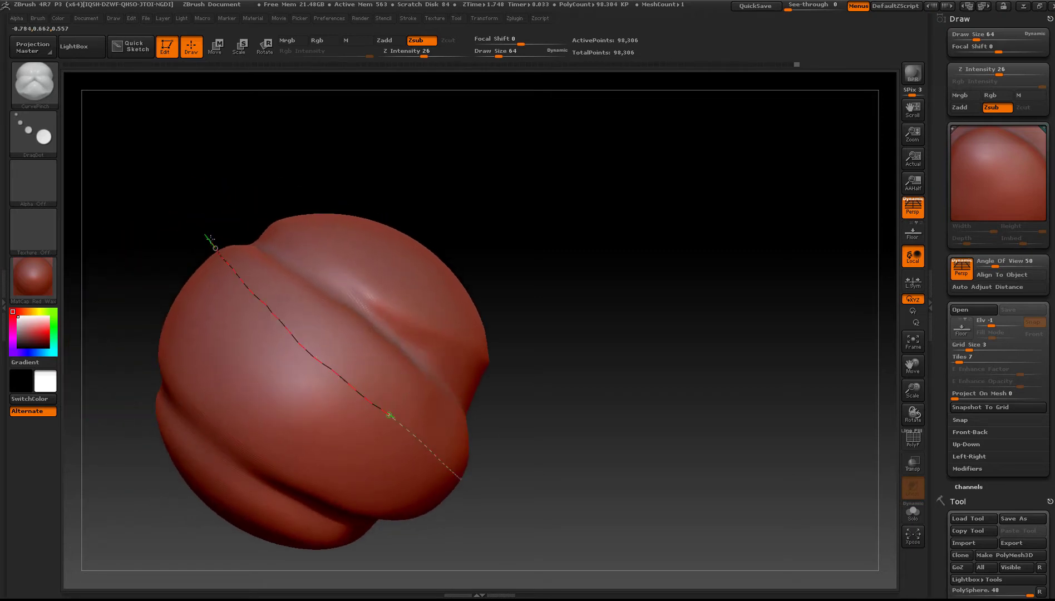
{"action": "left_click_drag", "start_coordinate": [209, 236], "coordinate": [207, 234]}
- Re-extend the pinch curve from the underside around the middle bulge beside the large round end, and pull a raised ridge along it
{"action": "mouse_move", "coordinate": [155, 357]}
{"action": "right_mouse_down", "text": "ctrl"}
{"action": "mouse_move", "coordinate": [159, 333]}
{"action": "mouse_move", "coordinate": [172, 328]}
{"action": "right_mouse_up", "text": "ctrl"}
{"action": "mouse_move", "coordinate": [172, 328]}
{"action": "right_mouse_down"}
{"action": "mouse_move", "coordinate": [298, 455]}
{"action": "mouse_move", "coordinate": [289, 421]}
{"action": "mouse_move", "coordinate": [357, 390]}
{"action": "right_mouse_up"}
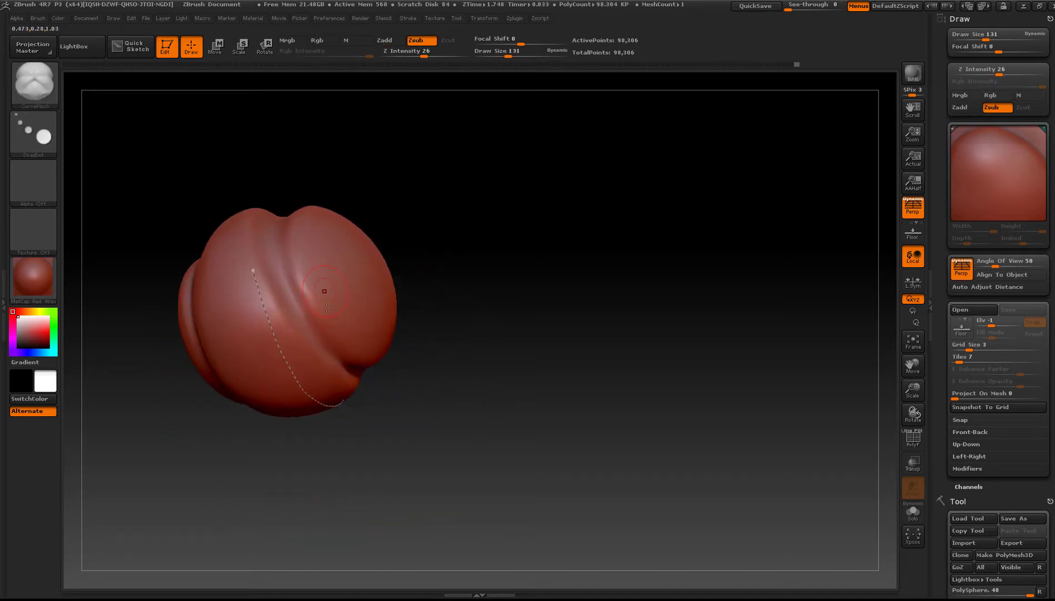
{"action": "mouse_move", "coordinate": [325, 292]}
{"action": "right_mouse_down", "text": "alt"}
{"action": "mouse_move", "coordinate": [373, 393]}
{"action": "mouse_move", "coordinate": [365, 367]}
{"action": "right_mouse_up", "text": "alt"}
{"action": "mouse_move", "coordinate": [369, 407]}
{"action": "right_mouse_down", "text": "ctrl"}
{"action": "mouse_move", "coordinate": [351, 384]}
{"action": "mouse_move", "coordinate": [336, 476]}
{"action": "mouse_move", "coordinate": [414, 456]}
{"action": "mouse_move", "coordinate": [398, 476]}
{"action": "mouse_move", "coordinate": [392, 339]}
{"action": "mouse_move", "coordinate": [328, 364]}
{"action": "mouse_move", "coordinate": [320, 390]}
{"action": "right_mouse_up", "text": "ctrl"}
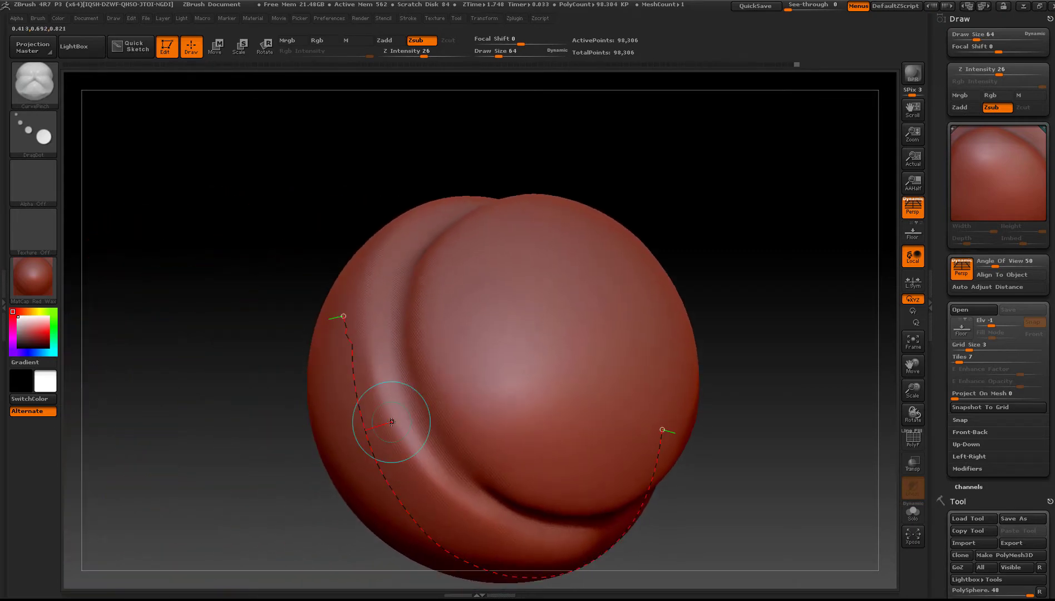
{"action": "right_click_drag", "start_coordinate": [392, 422], "coordinate": [353, 367], "text": "alt"}
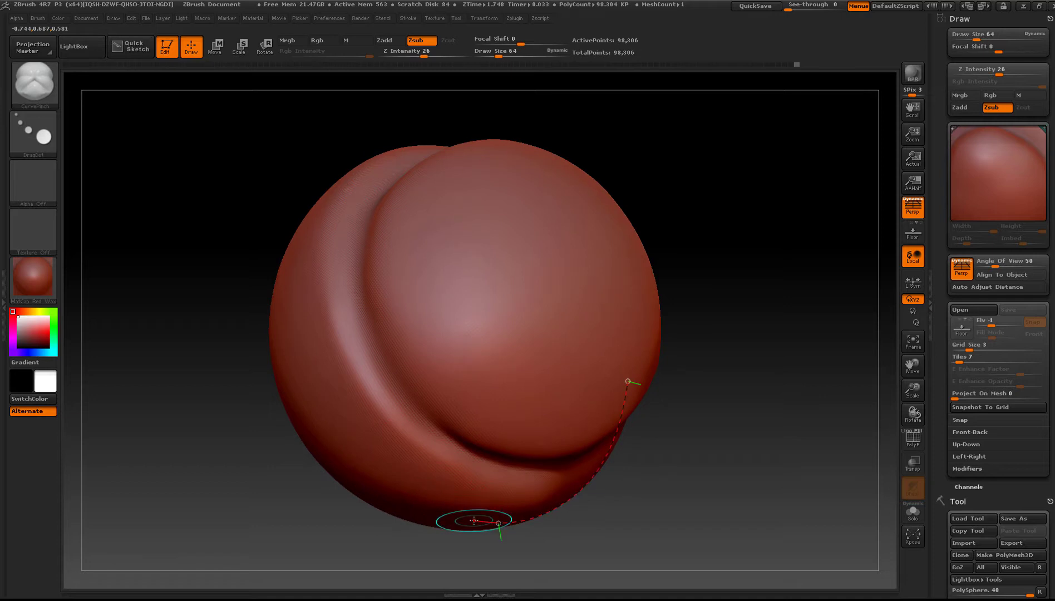
{"action": "left_click_drag", "start_coordinate": [478, 522], "coordinate": [478, 522]}
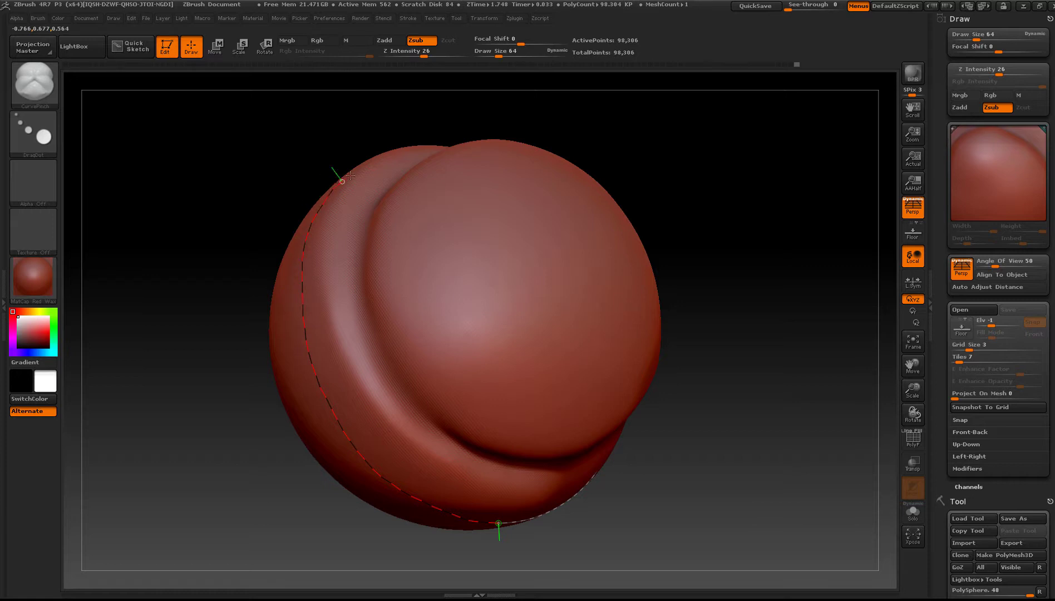
{"action": "left_click_drag", "start_coordinate": [350, 176], "coordinate": [349, 176]}
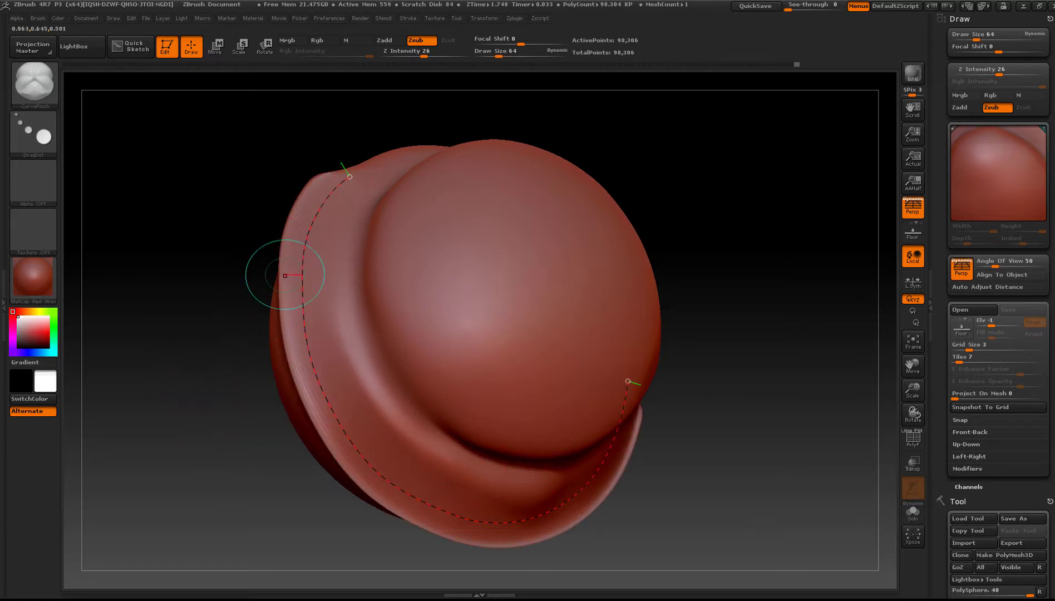
{"action": "mouse_move", "coordinate": [204, 399]}
{"action": "right_mouse_down"}
{"action": "mouse_move", "coordinate": [223, 414]}
{"action": "mouse_move", "coordinate": [323, 440]}
{"action": "mouse_move", "coordinate": [448, 359]}
{"action": "mouse_move", "coordinate": [456, 331]}
{"action": "right_mouse_up"}
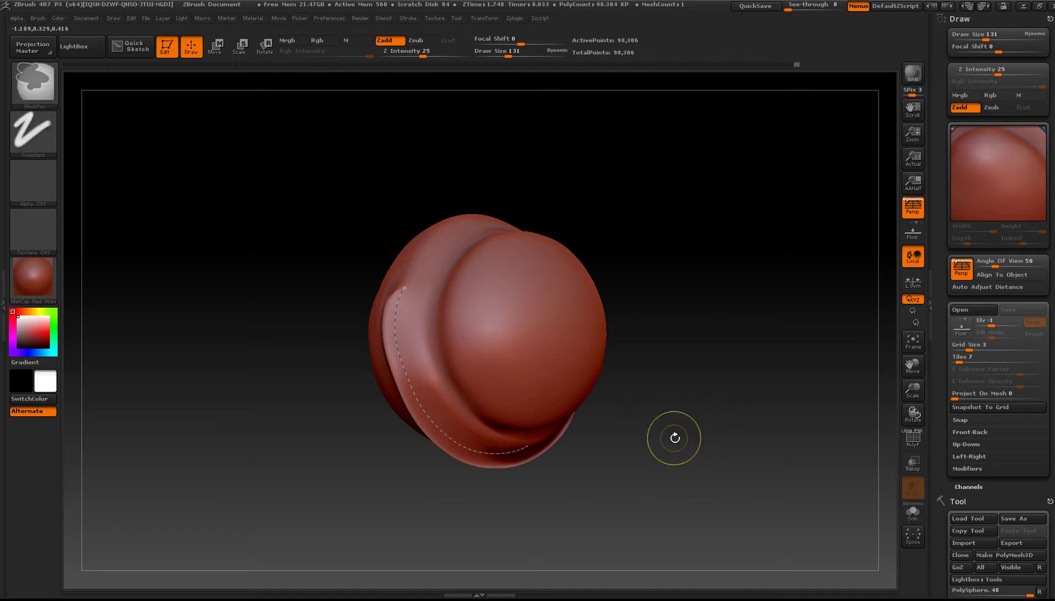
- Undo the raised ridge and the curve extension, back to the short pinch curve along the underside of the middle bulge
{"action": "mouse_move", "coordinate": [675, 437]}
{"action": "left_mouse_down"}
{"action": "mouse_move", "coordinate": [543, 424]}
{"action": "mouse_move", "coordinate": [567, 462]}
{"action": "left_mouse_up"}
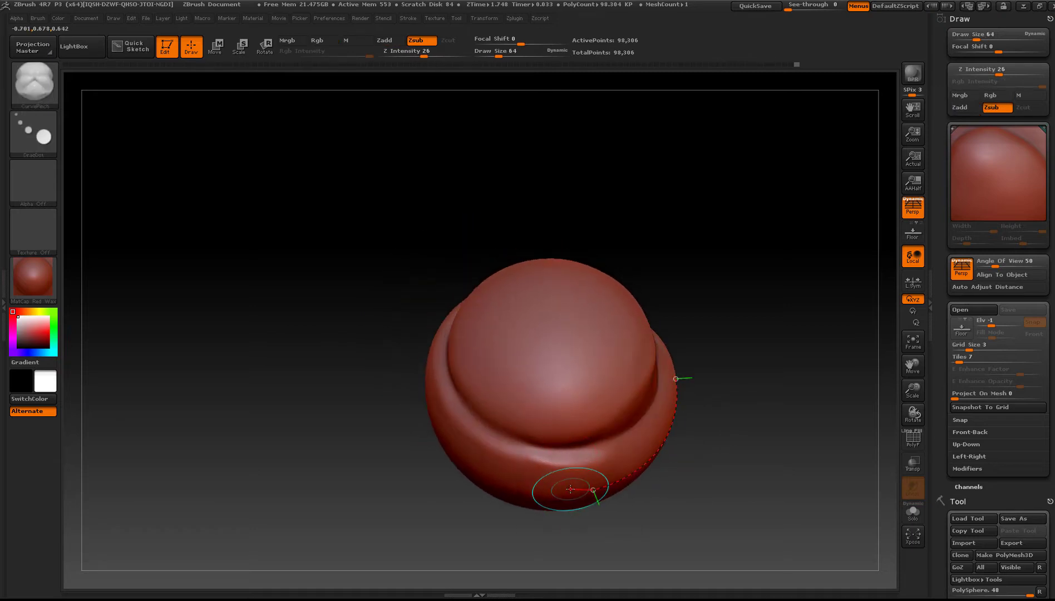
{"action": "mouse_move", "coordinate": [634, 503]}
{"action": "left_mouse_down"}
{"action": "mouse_move", "coordinate": [572, 492]}
{"action": "mouse_move", "coordinate": [618, 491]}
{"action": "left_mouse_up"}
{"action": "left_click", "coordinate": [591, 492]}
{"action": "key", "text": "ctrl+z"}
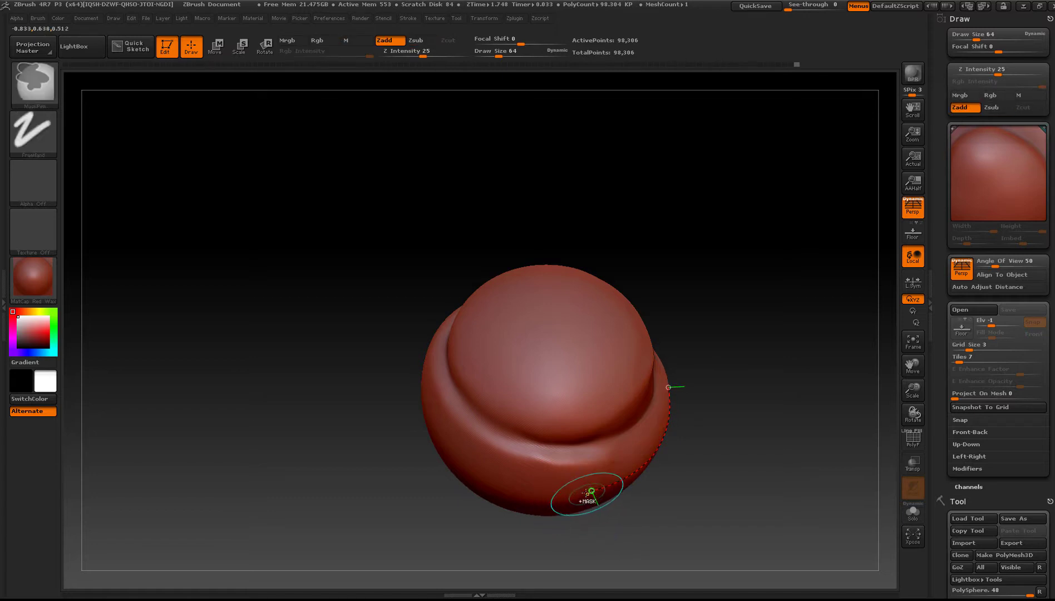
{"action": "key", "text": "ctrl+z"}
{"action": "right_click_drag", "start_coordinate": [583, 496], "coordinate": [586, 473], "text": "ctrl"}
{"action": "mouse_move", "coordinate": [586, 473]}
{"action": "right_mouse_down", "text": "alt"}
{"action": "mouse_move", "coordinate": [593, 497]}
{"action": "mouse_move", "coordinate": [547, 384]}
{"action": "mouse_move", "coordinate": [582, 468]}
{"action": "right_mouse_up", "text": "alt"}
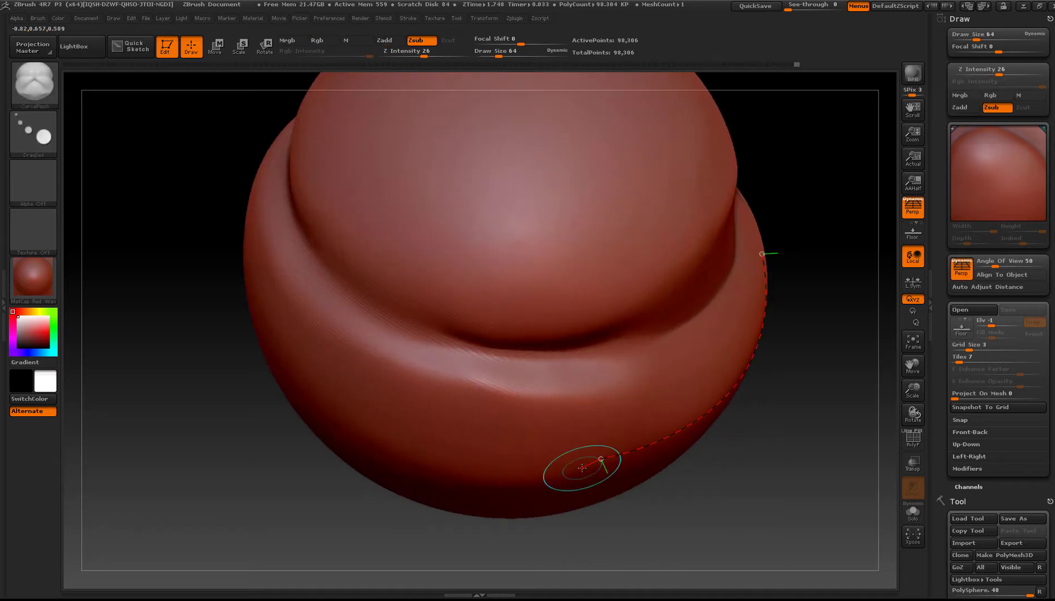
- Try a CurvePinch curve around the lower bulge at Z Intensity 26, and undo it
{"action": "left_click_drag", "start_coordinate": [581, 466], "coordinate": [540, 462]}
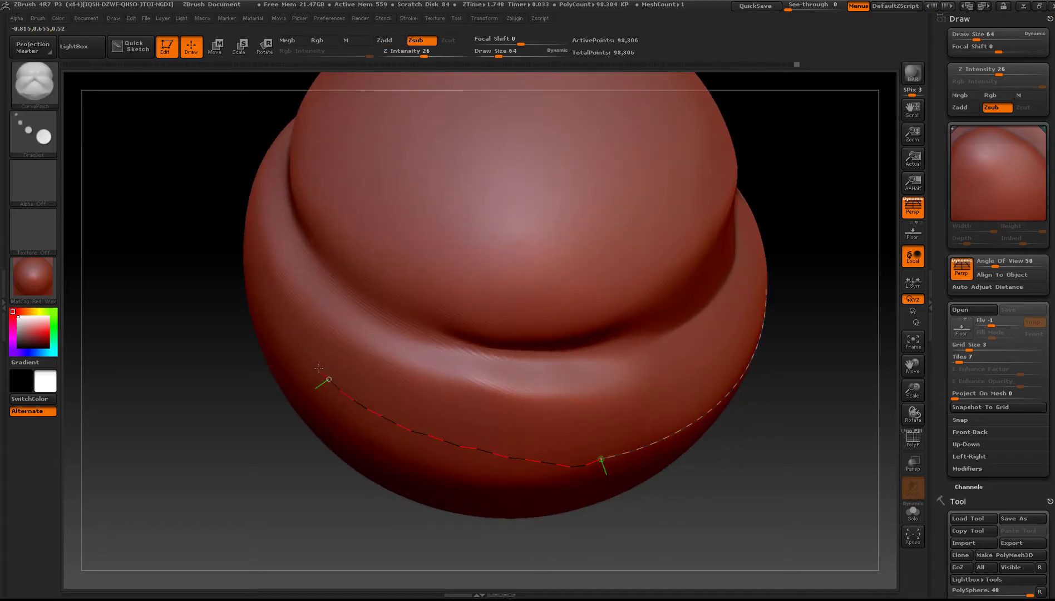
{"action": "left_click_drag", "start_coordinate": [259, 247], "coordinate": [257, 238]}
{"action": "mouse_move", "coordinate": [256, 245]}
{"action": "right_mouse_down"}
{"action": "mouse_move", "coordinate": [261, 264]}
{"action": "mouse_move", "coordinate": [228, 246]}
{"action": "right_mouse_up"}
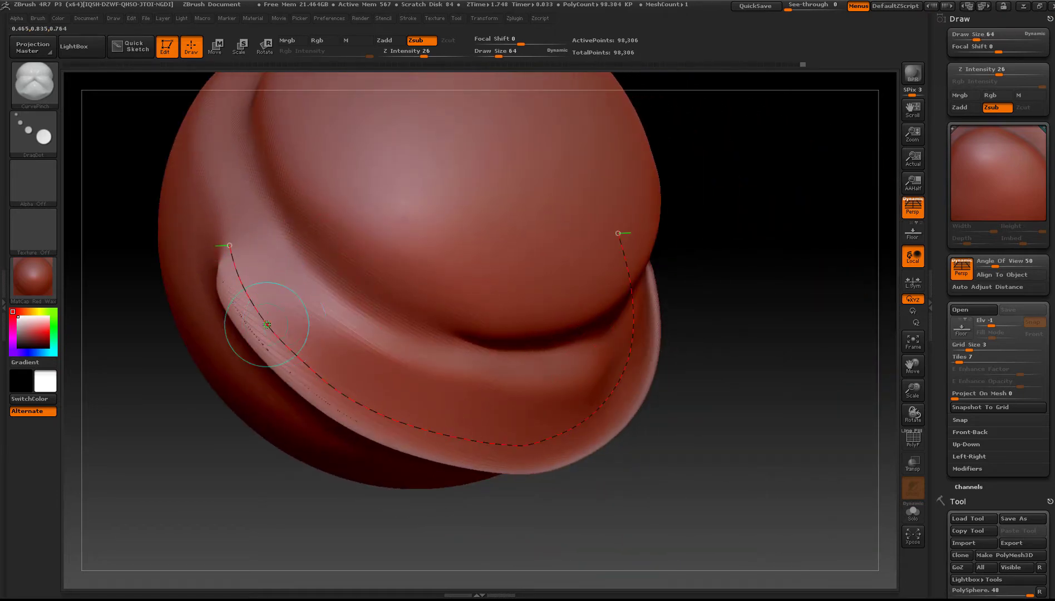
{"action": "mouse_move", "coordinate": [433, 358]}
{"action": "right_mouse_down"}
{"action": "mouse_move", "coordinate": [292, 273]}
{"action": "mouse_move", "coordinate": [479, 361]}
{"action": "mouse_move", "coordinate": [476, 386]}
{"action": "right_mouse_up"}
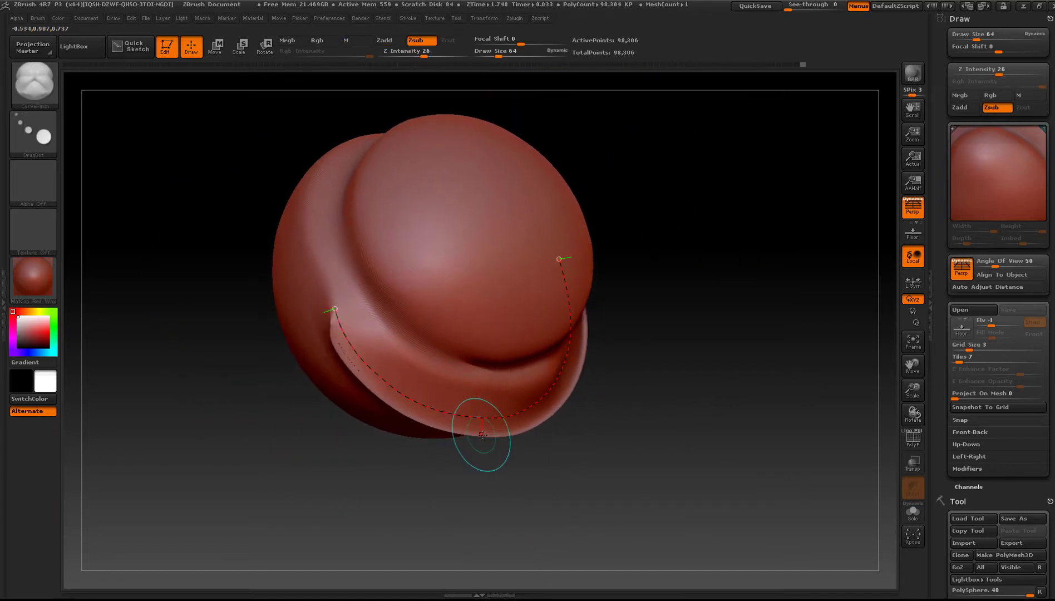
{"action": "key", "text": "ctrl+z"}
- Set Z Intensity to 0 and lay a pinch curve all the way around the lower bulge, closing it into a loop
{"action": "mouse_move", "coordinate": [577, 411]}
{"action": "right_mouse_down"}
{"action": "mouse_move", "coordinate": [563, 401]}
{"action": "mouse_move", "coordinate": [572, 403]}
{"action": "right_mouse_up"}
{"action": "left_click_drag", "start_coordinate": [417, 54], "coordinate": [376, 54]}
{"action": "right_click_drag", "start_coordinate": [572, 412], "coordinate": [541, 424]}
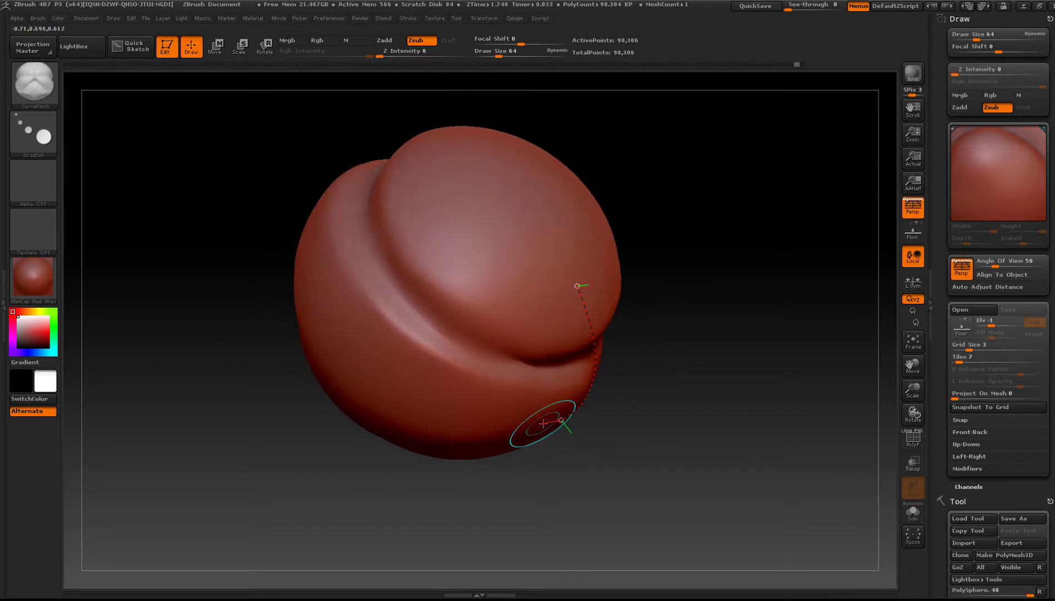
{"action": "left_click_drag", "start_coordinate": [543, 423], "coordinate": [524, 417]}
{"action": "left_click_drag", "start_coordinate": [313, 237], "coordinate": [312, 232]}
{"action": "mouse_move", "coordinate": [308, 245]}
{"action": "right_mouse_down"}
{"action": "mouse_move", "coordinate": [332, 245]}
{"action": "mouse_move", "coordinate": [306, 327]}
{"action": "mouse_move", "coordinate": [323, 384]}
{"action": "right_mouse_up"}
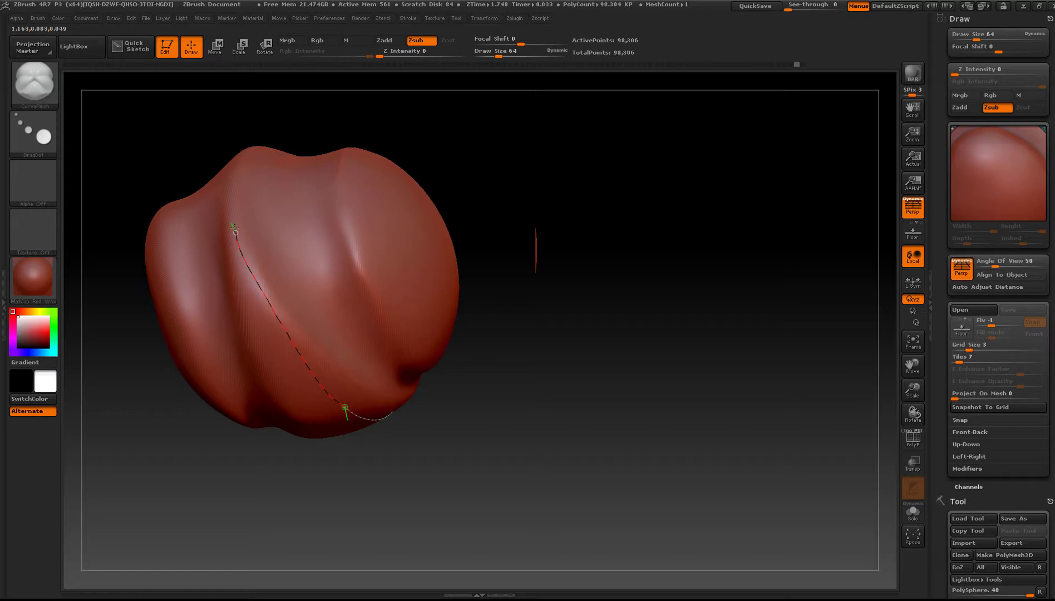
{"action": "left_click_drag", "start_coordinate": [237, 173], "coordinate": [244, 150]}
{"action": "mouse_move", "coordinate": [210, 207]}
{"action": "right_mouse_down"}
{"action": "mouse_move", "coordinate": [256, 189]}
{"action": "mouse_move", "coordinate": [253, 367]}
{"action": "mouse_move", "coordinate": [201, 264]}
{"action": "right_mouse_up"}
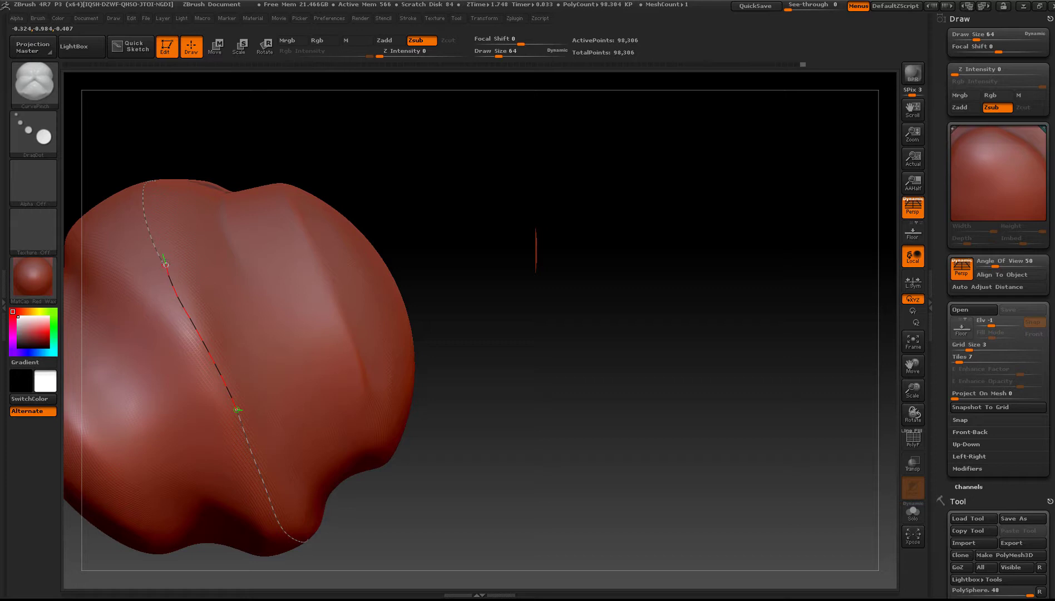
{"action": "left_click_drag", "start_coordinate": [165, 262], "coordinate": [197, 293]}
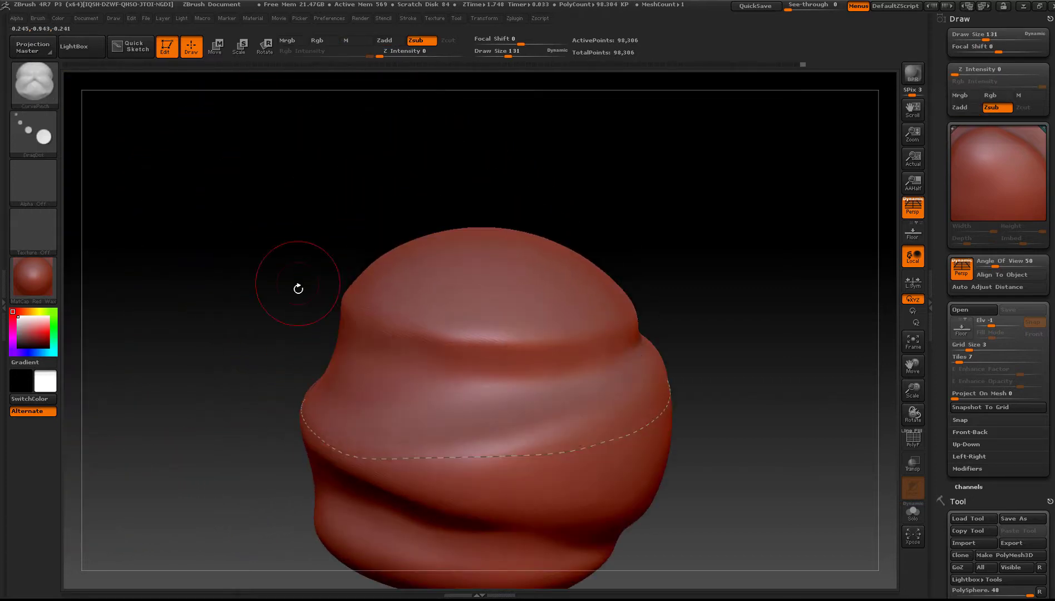
- Pull the closed curve into a more even line along the front of the bulge
{"action": "left_click_drag", "start_coordinate": [294, 287], "coordinate": [408, 362]}
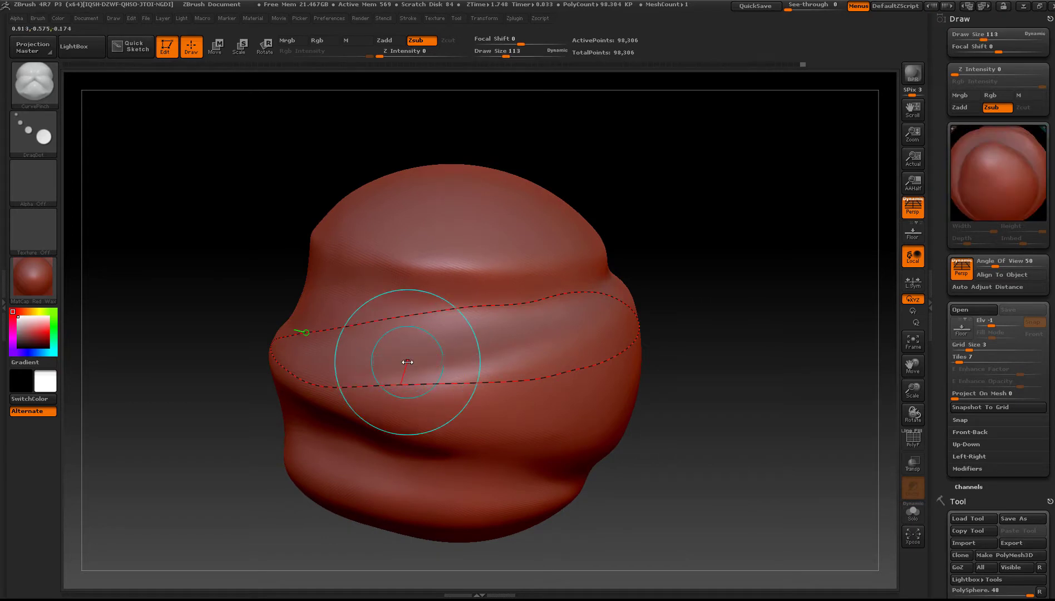
{"action": "key", "text": "Return"}
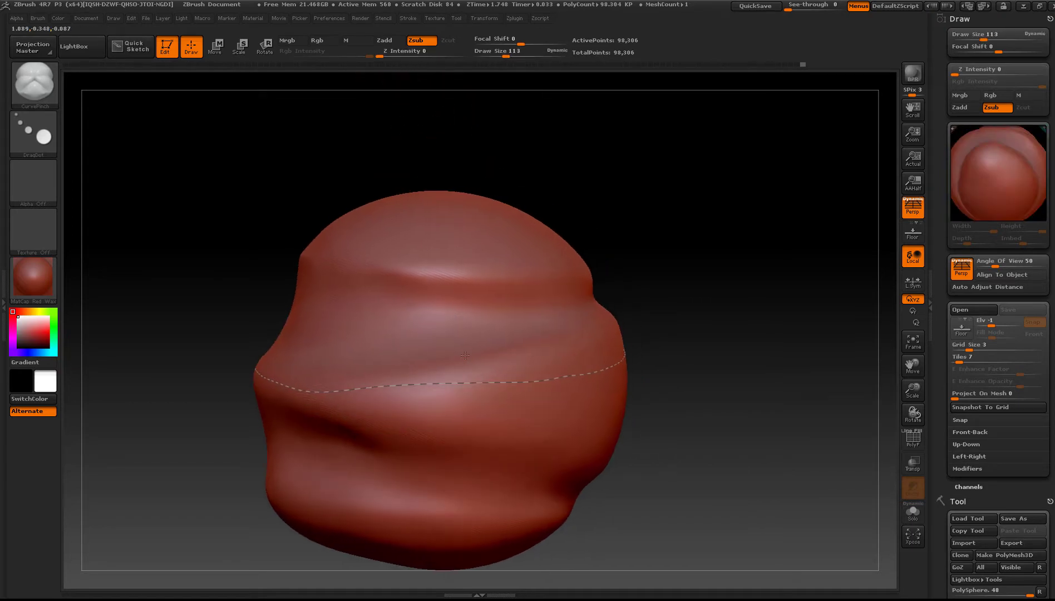
{"action": "mouse_move", "coordinate": [278, 366]}
{"action": "left_mouse_down"}
{"action": "mouse_move", "coordinate": [447, 379]}
{"action": "mouse_move", "coordinate": [353, 397]}
{"action": "left_mouse_up"}
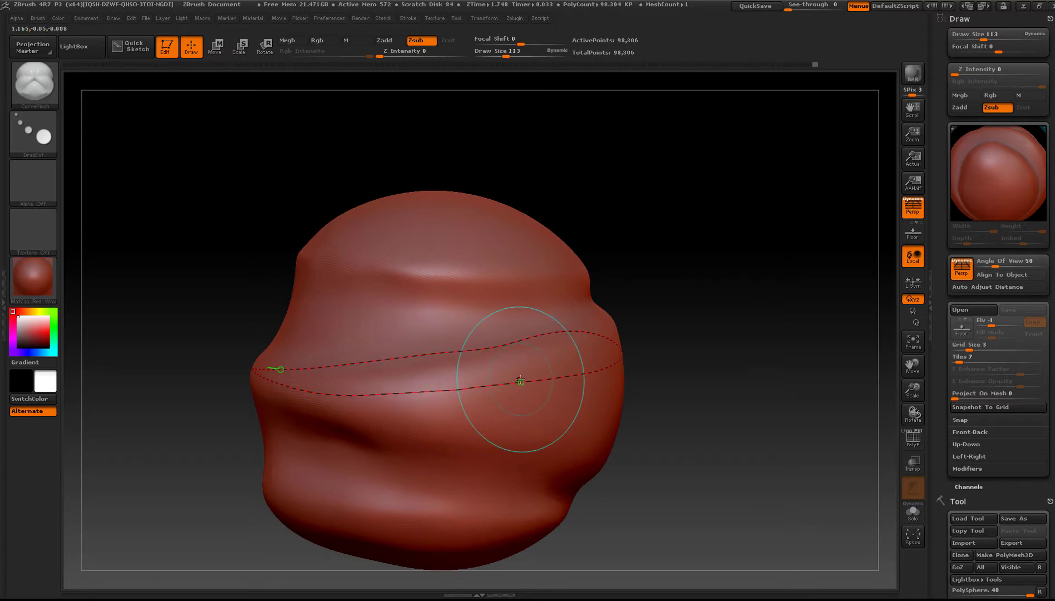
{"action": "left_click_drag", "start_coordinate": [518, 380], "coordinate": [486, 389]}
{"action": "left_click_drag", "start_coordinate": [718, 385], "coordinate": [593, 372]}
{"action": "mouse_move", "coordinate": [846, 395]}
{"action": "left_mouse_down"}
{"action": "mouse_move", "coordinate": [682, 394]}
{"action": "mouse_move", "coordinate": [673, 359]}
{"action": "mouse_move", "coordinate": [617, 385]}
{"action": "mouse_move", "coordinate": [629, 393]}
{"action": "left_mouse_up"}
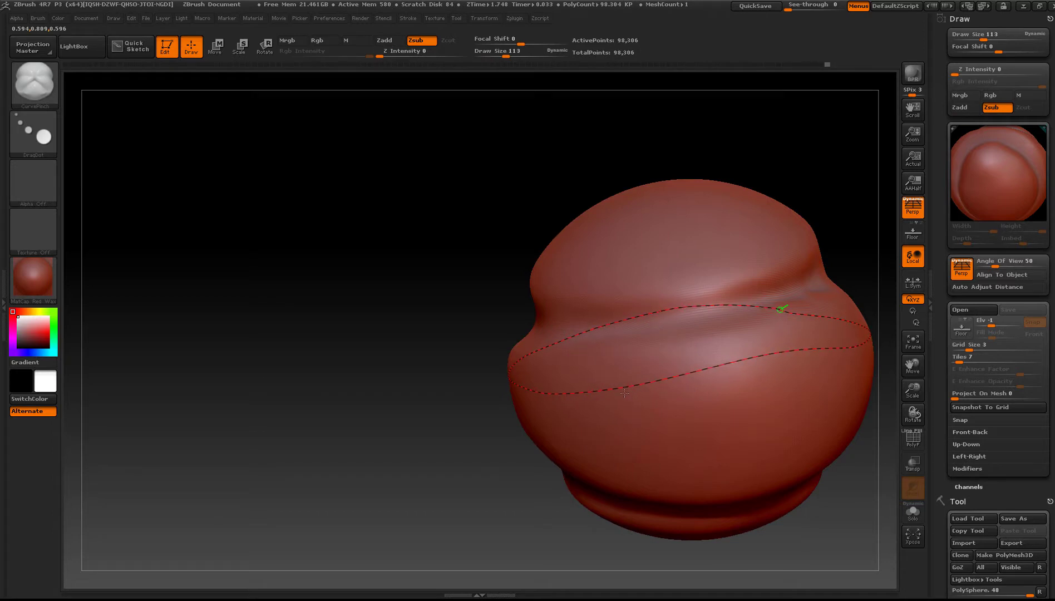
- Adjust the closed curve's path around the remaining sides of the bulge
{"action": "mouse_move", "coordinate": [698, 417]}
{"action": "right_mouse_down"}
{"action": "mouse_move", "coordinate": [734, 386]}
{"action": "mouse_move", "coordinate": [610, 376]}
{"action": "mouse_move", "coordinate": [591, 354]}
{"action": "right_mouse_up"}
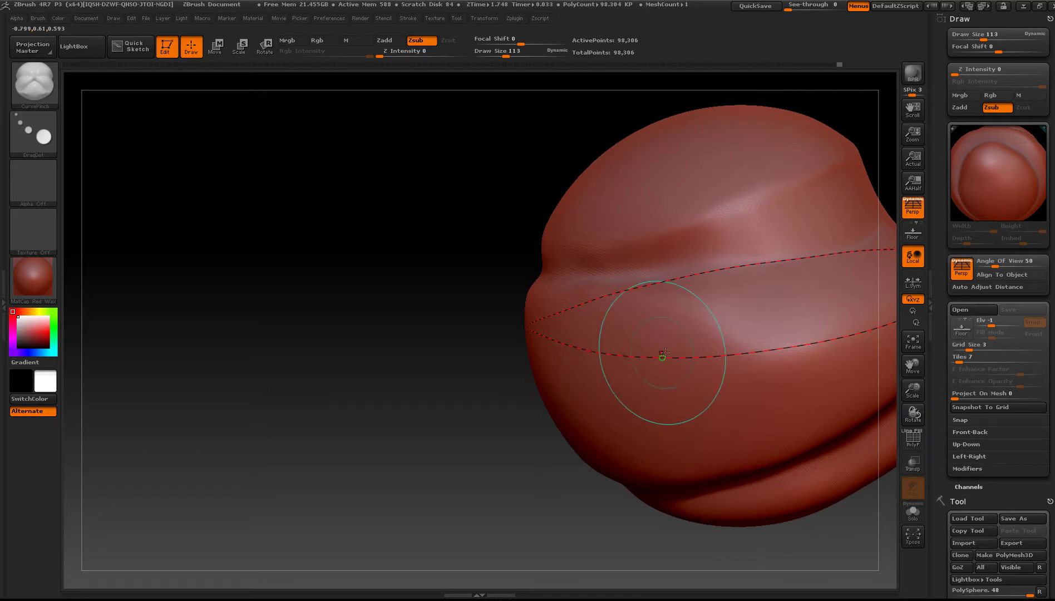
{"action": "right_click_drag", "start_coordinate": [665, 352], "coordinate": [740, 403], "text": "ctrl"}
{"action": "right_click_drag", "start_coordinate": [739, 403], "coordinate": [685, 408]}
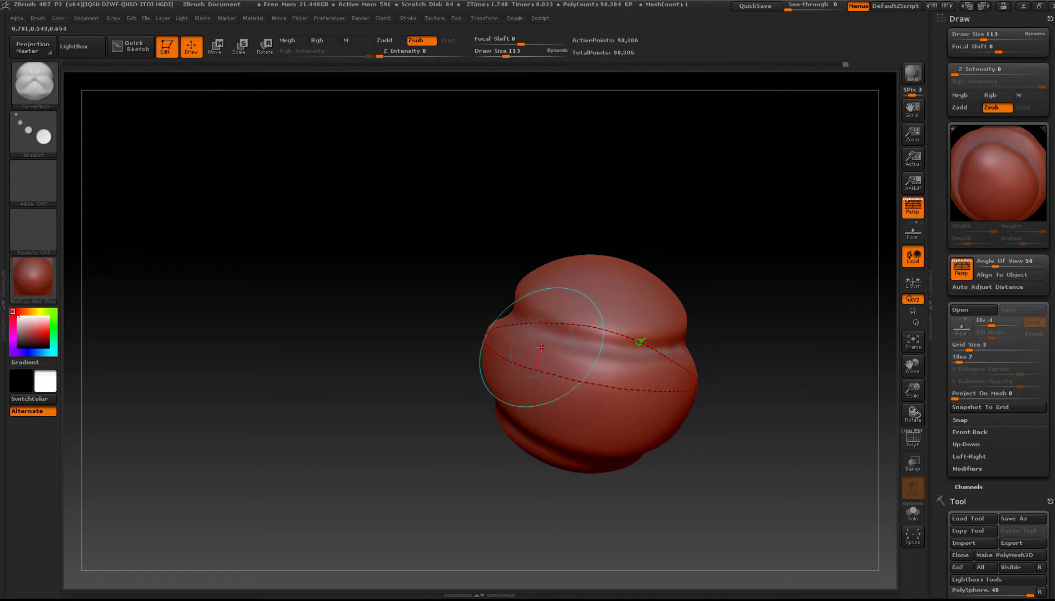
{"action": "mouse_move", "coordinate": [541, 354]}
{"action": "right_mouse_down"}
{"action": "mouse_move", "coordinate": [411, 349]}
{"action": "mouse_move", "coordinate": [485, 420]}
{"action": "mouse_move", "coordinate": [579, 485]}
{"action": "right_mouse_up"}
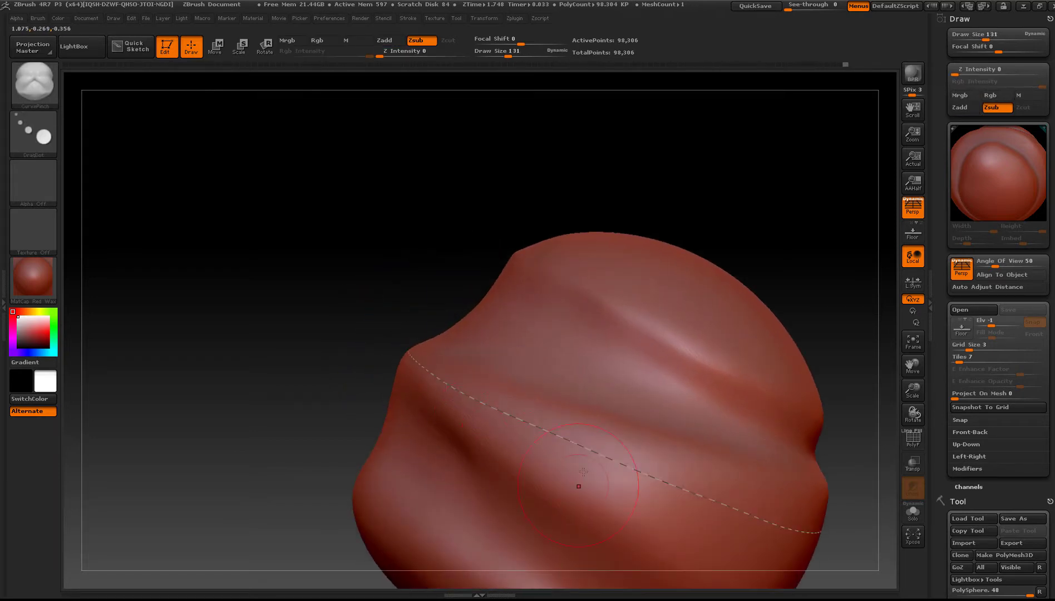
{"action": "right_click_drag", "start_coordinate": [652, 480], "coordinate": [647, 535]}
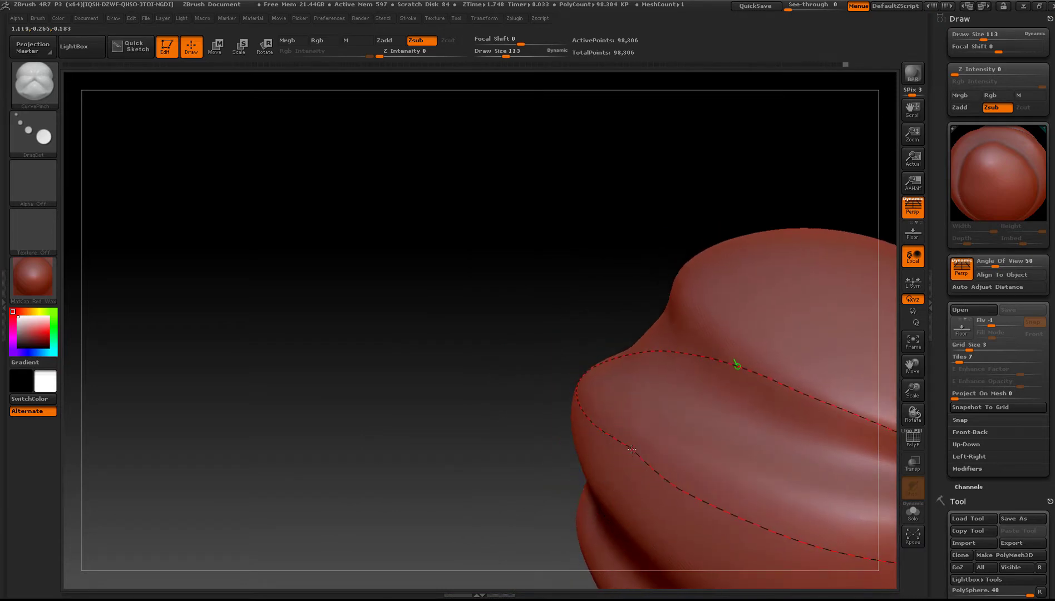
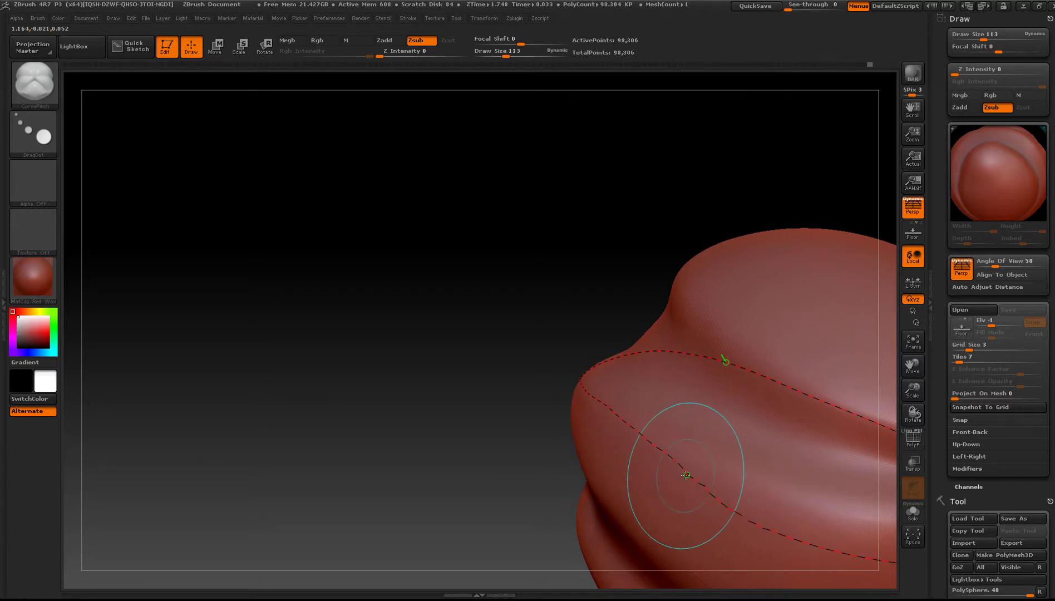
- Straighten the kinked stretch of the curve up close, varying the draw size between 24 and 60
{"action": "mouse_move", "coordinate": [737, 507]}
{"action": "right_mouse_down", "text": "ctrl"}
{"action": "mouse_move", "coordinate": [704, 470]}
{"action": "mouse_move", "coordinate": [779, 489]}
{"action": "mouse_move", "coordinate": [721, 493]}
{"action": "mouse_move", "coordinate": [747, 492]}
{"action": "mouse_move", "coordinate": [689, 424]}
{"action": "mouse_move", "coordinate": [663, 414]}
{"action": "right_mouse_up", "text": "ctrl"}
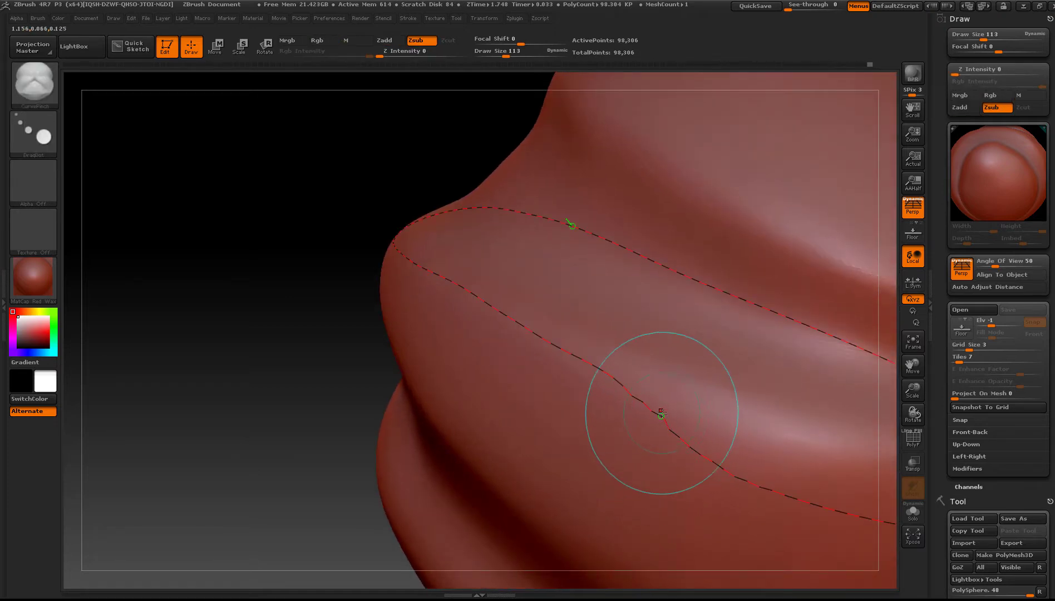
{"action": "key", "text": "s"}
{"action": "left_click_drag", "start_coordinate": [662, 415], "coordinate": [652, 417]}
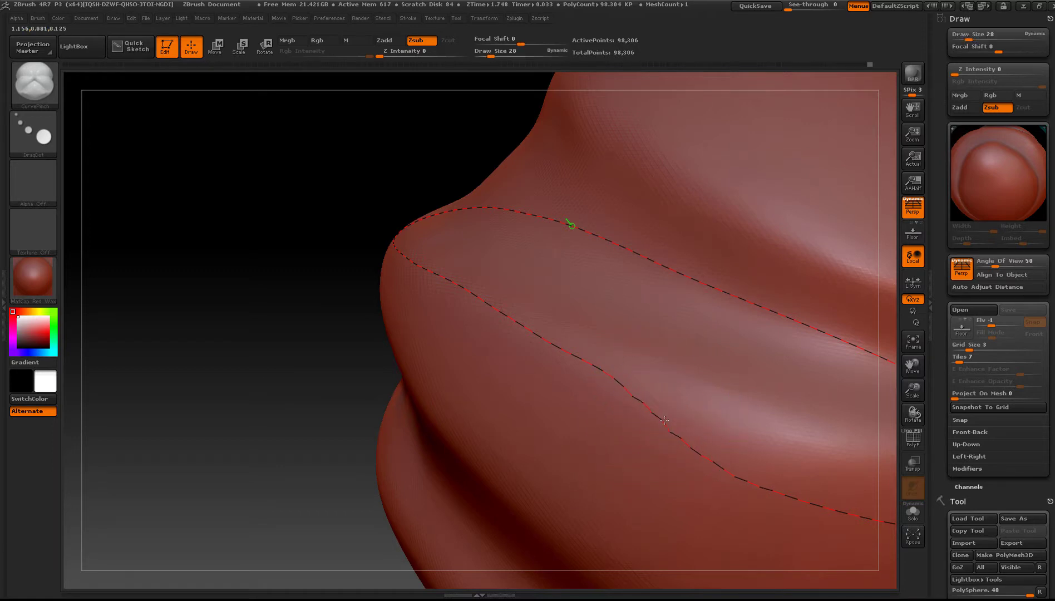
{"action": "key", "text": "s"}
{"action": "left_click_drag", "start_coordinate": [660, 422], "coordinate": [667, 424]}
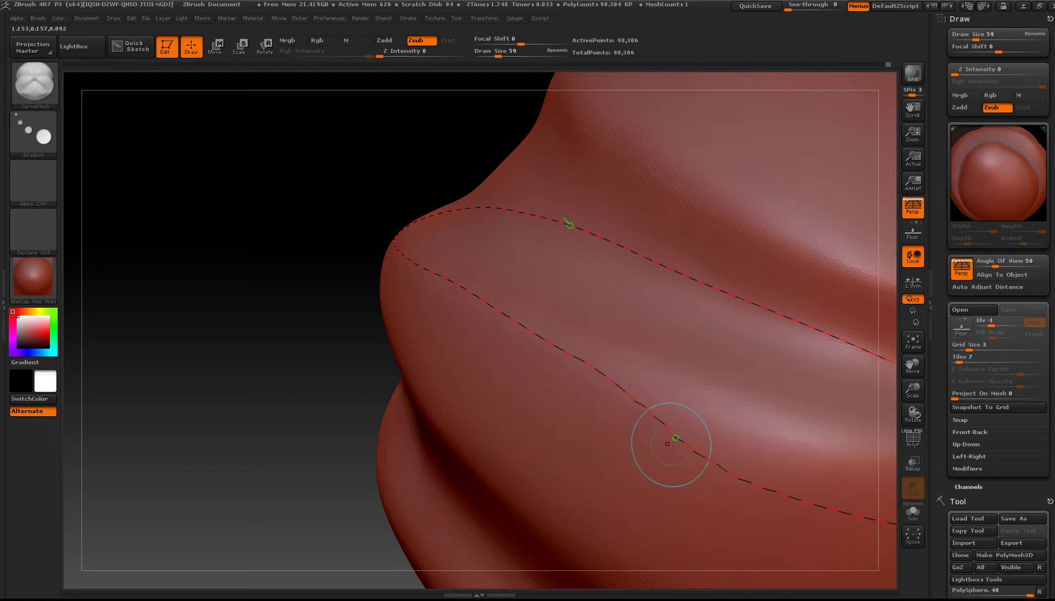
{"action": "key", "text": "s"}
{"action": "left_click_drag", "start_coordinate": [677, 443], "coordinate": [675, 437]}
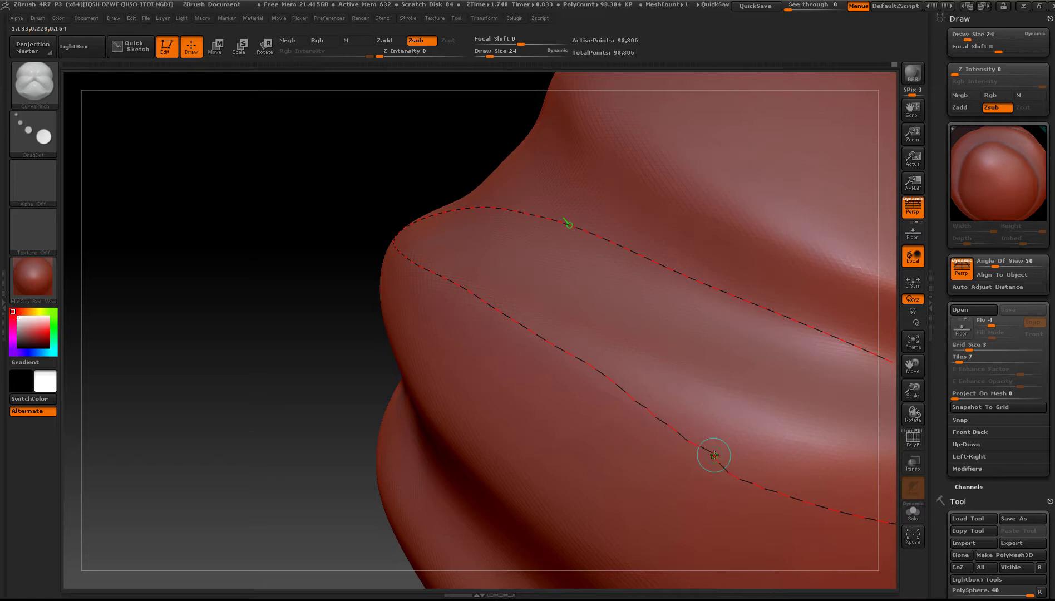
{"action": "key", "text": "s"}
{"action": "left_click_drag", "start_coordinate": [714, 455], "coordinate": [714, 448]}
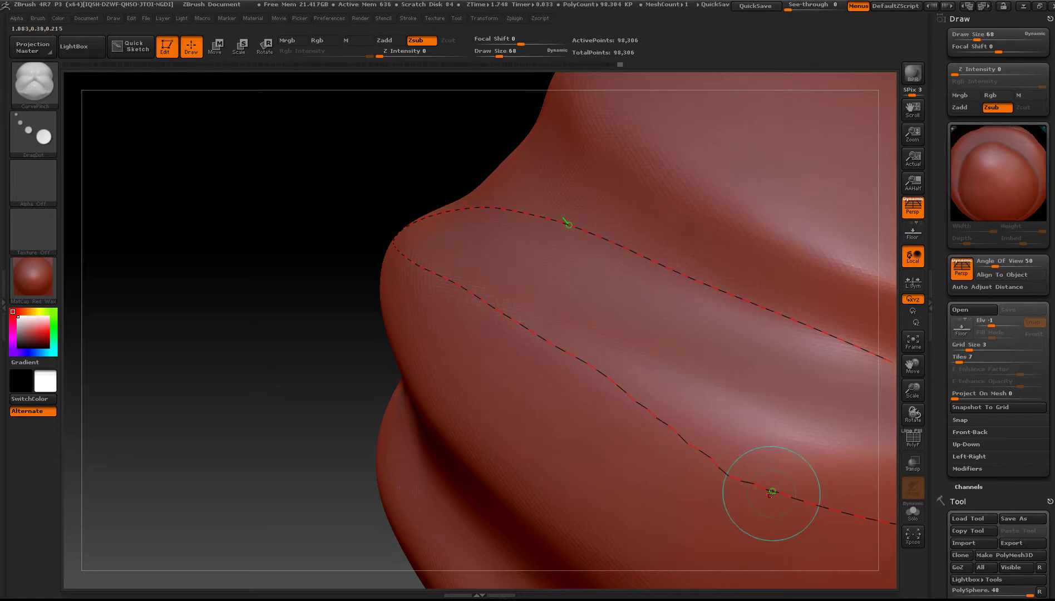
{"action": "right_click_drag", "start_coordinate": [772, 495], "coordinate": [741, 480], "text": "ctrl"}
{"action": "right_click_drag", "start_coordinate": [813, 504], "coordinate": [577, 424], "text": "ctrl"}
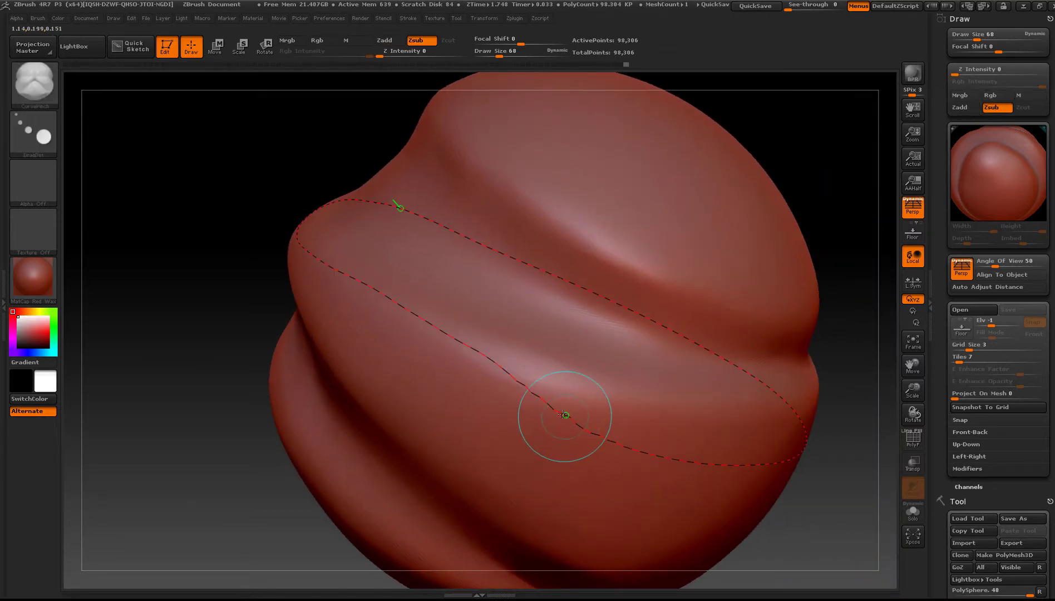
- Smooth out the last bump in the curve with a draw size of 39
{"action": "key", "text": "s"}
{"action": "left_click_drag", "start_coordinate": [561, 413], "coordinate": [554, 411]}
{"action": "right_click_drag", "start_coordinate": [554, 413], "coordinate": [564, 451], "text": "ctrl"}
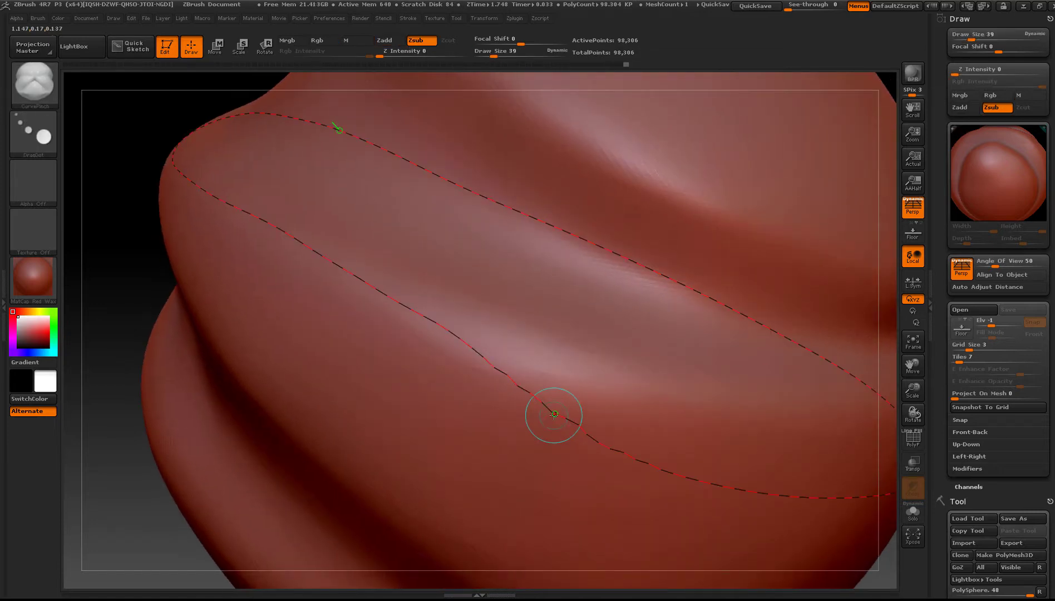
{"action": "left_click", "coordinate": [639, 455]}
{"action": "right_click_drag", "start_coordinate": [608, 383], "coordinate": [630, 414]}
- Set the curve's draw size to 82 and Z Intensity to 11
{"action": "key", "text": "s"}
{"action": "left_click_drag", "start_coordinate": [470, 334], "coordinate": [477, 339]}
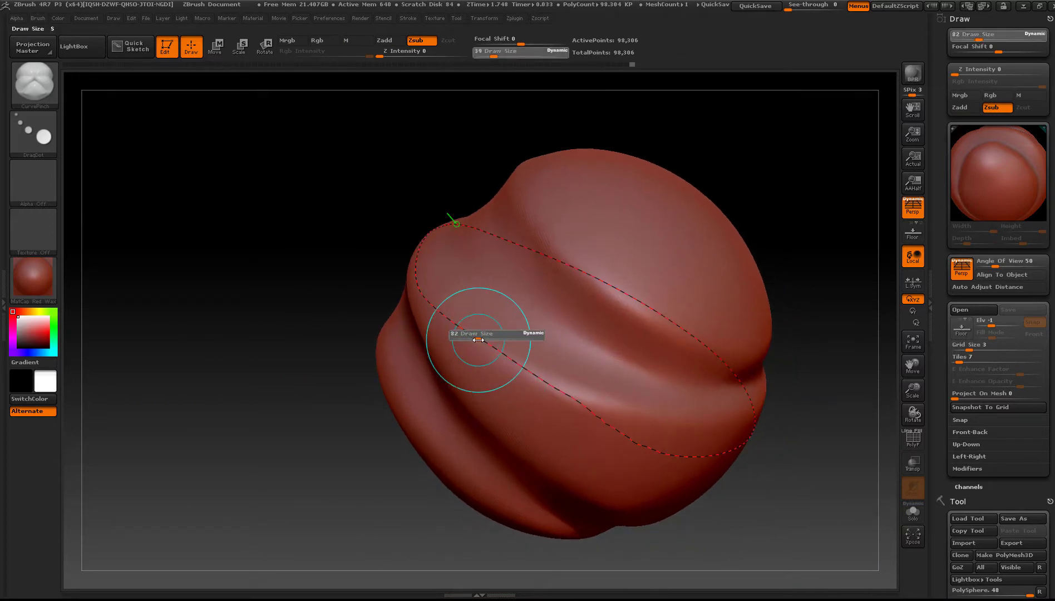
{"action": "left_click_drag", "start_coordinate": [477, 339], "coordinate": [483, 340]}
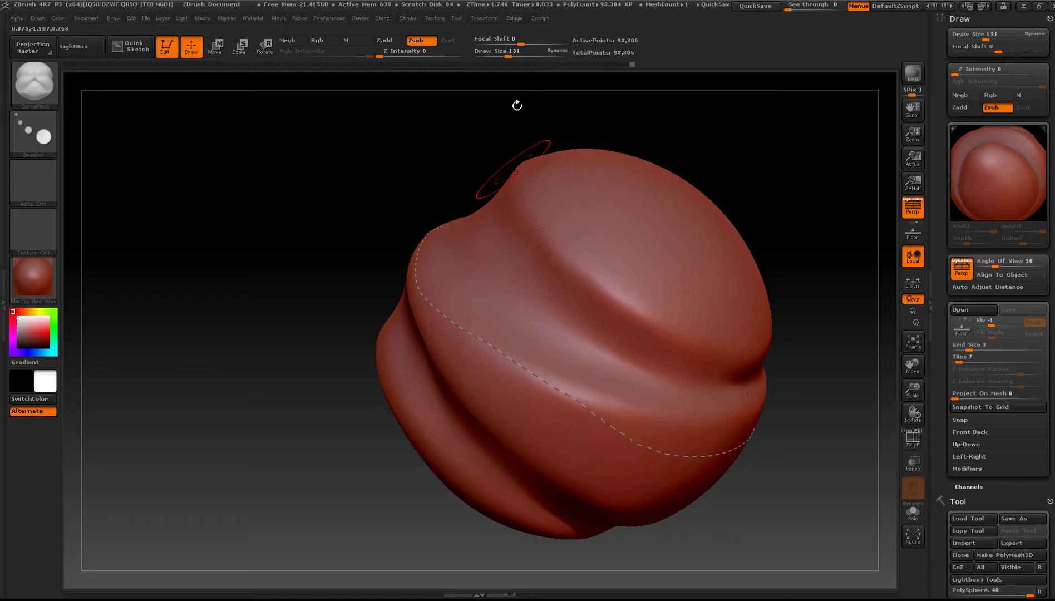
{"action": "left_click", "coordinate": [382, 53]}
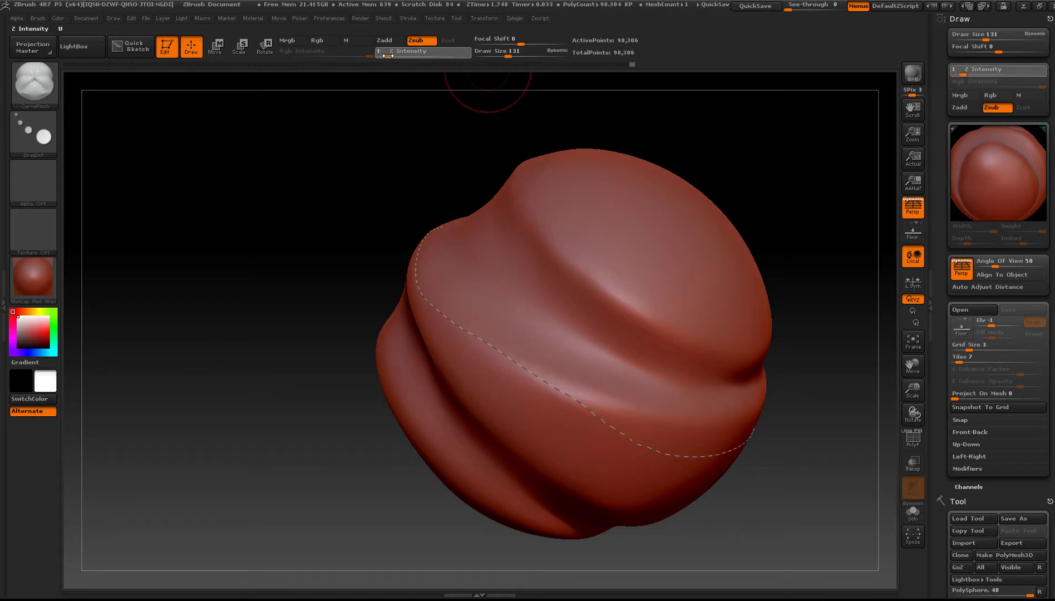
{"action": "left_click_drag", "start_coordinate": [405, 55], "coordinate": [409, 55]}
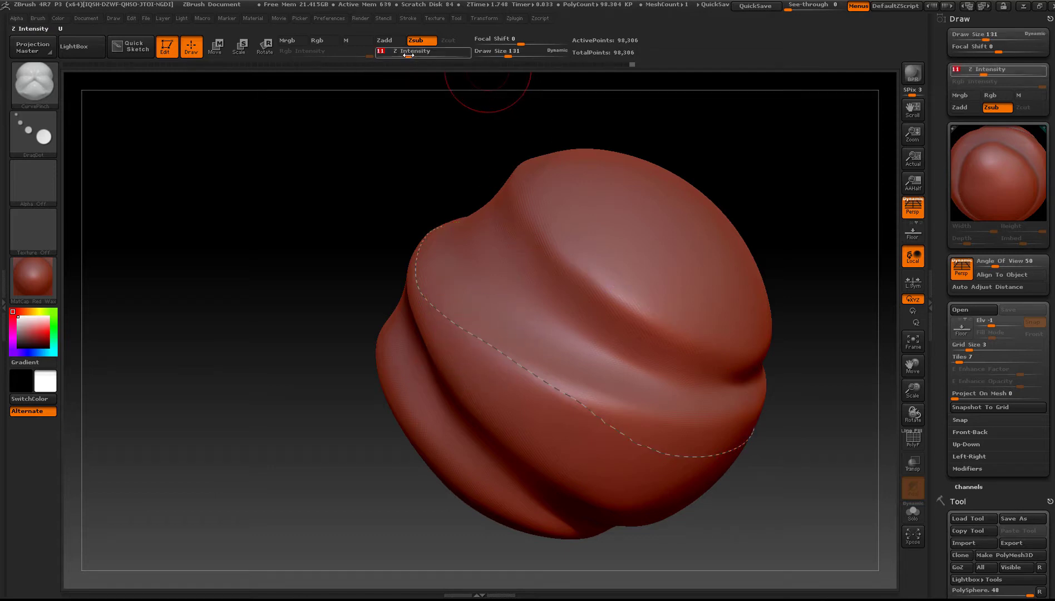
- Apply the subtractive pinch along the closed curve to crease the bulge all the way around
{"action": "left_click", "coordinate": [451, 320]}
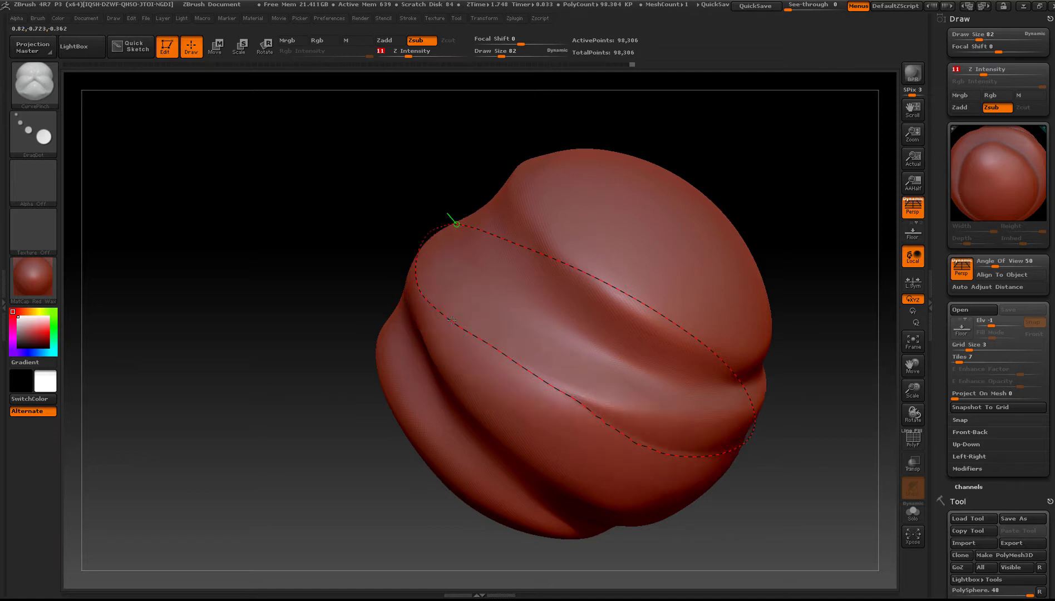
{"action": "mouse_move", "coordinate": [482, 328]}
{"action": "right_mouse_down"}
{"action": "mouse_move", "coordinate": [879, 401]}
{"action": "mouse_move", "coordinate": [689, 374]}
{"action": "mouse_move", "coordinate": [610, 386]}
{"action": "mouse_move", "coordinate": [769, 398]}
{"action": "mouse_move", "coordinate": [699, 410]}
{"action": "mouse_move", "coordinate": [690, 431]}
{"action": "right_mouse_up"}
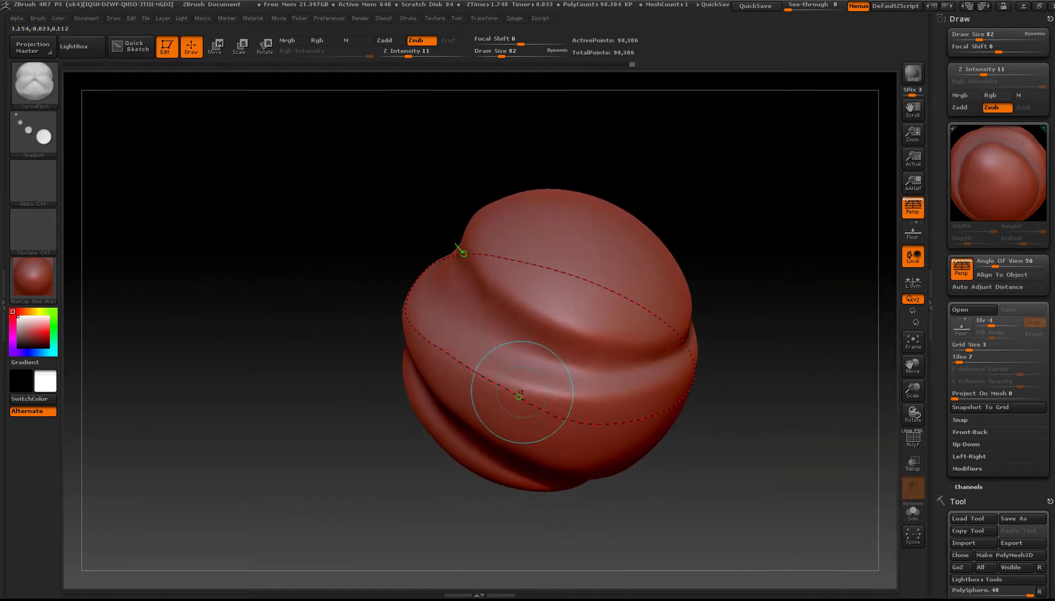
{"action": "left_click", "coordinate": [516, 393]}
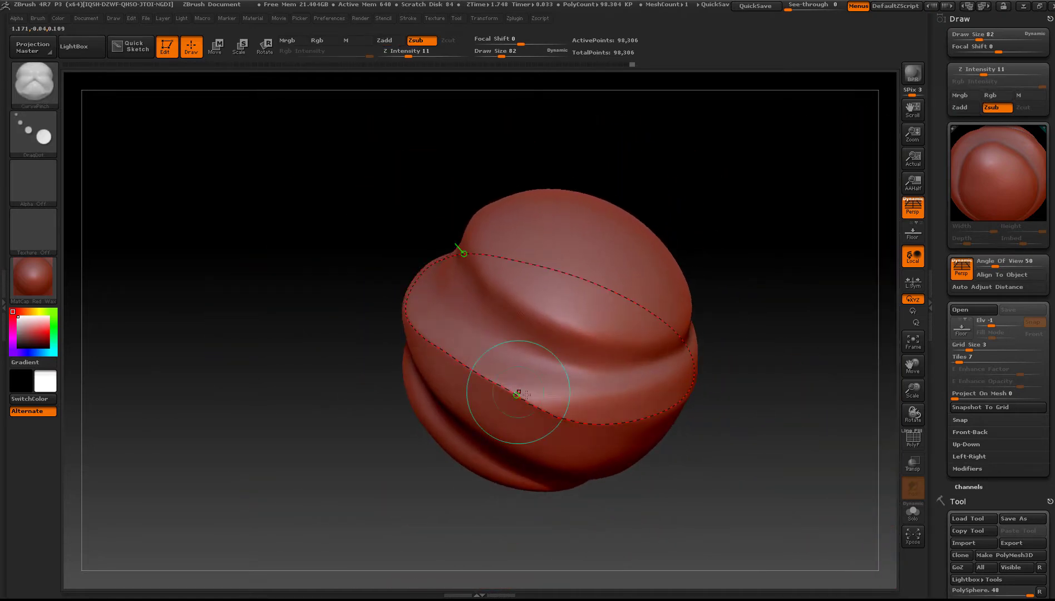
{"action": "mouse_move", "coordinate": [592, 431]}
{"action": "right_mouse_down"}
{"action": "mouse_move", "coordinate": [509, 392]}
{"action": "mouse_move", "coordinate": [509, 373]}
{"action": "mouse_move", "coordinate": [486, 429]}
{"action": "mouse_move", "coordinate": [552, 453]}
{"action": "right_mouse_up"}
- Undo the last pinch and apply the pinch along the closed curve again
{"action": "key", "text": "ctrl"}
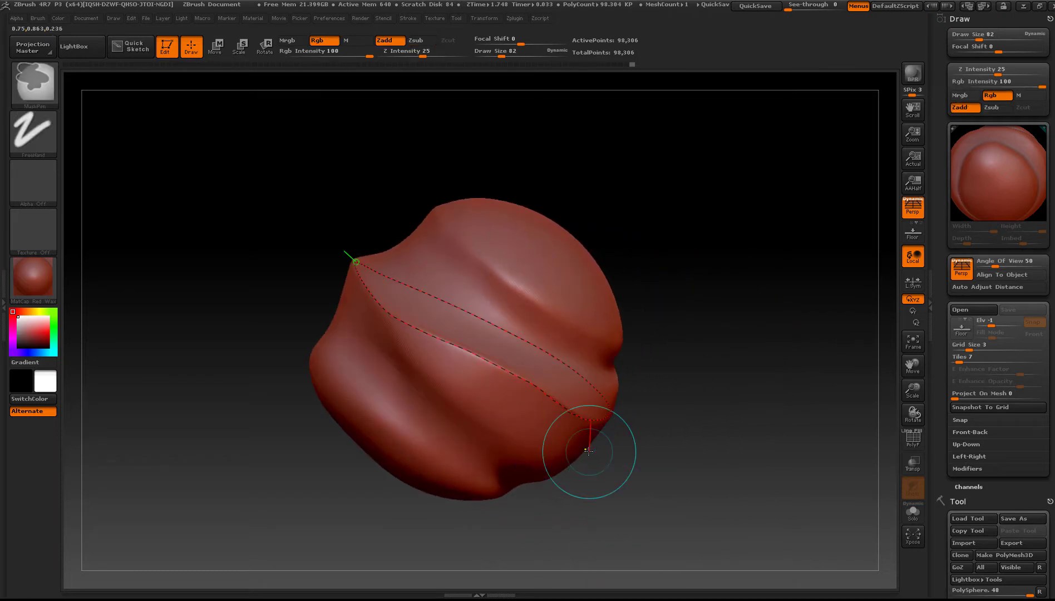
{"action": "key", "text": "ctrl+z"}
{"action": "right_click_drag", "start_coordinate": [572, 416], "coordinate": [559, 436]}
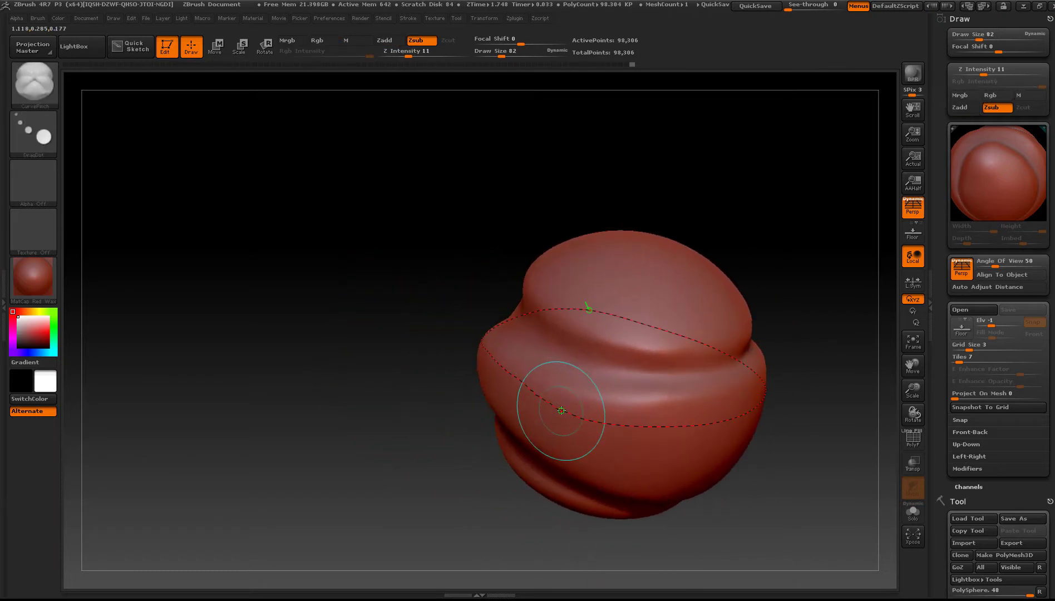
{"action": "left_click", "coordinate": [561, 411]}
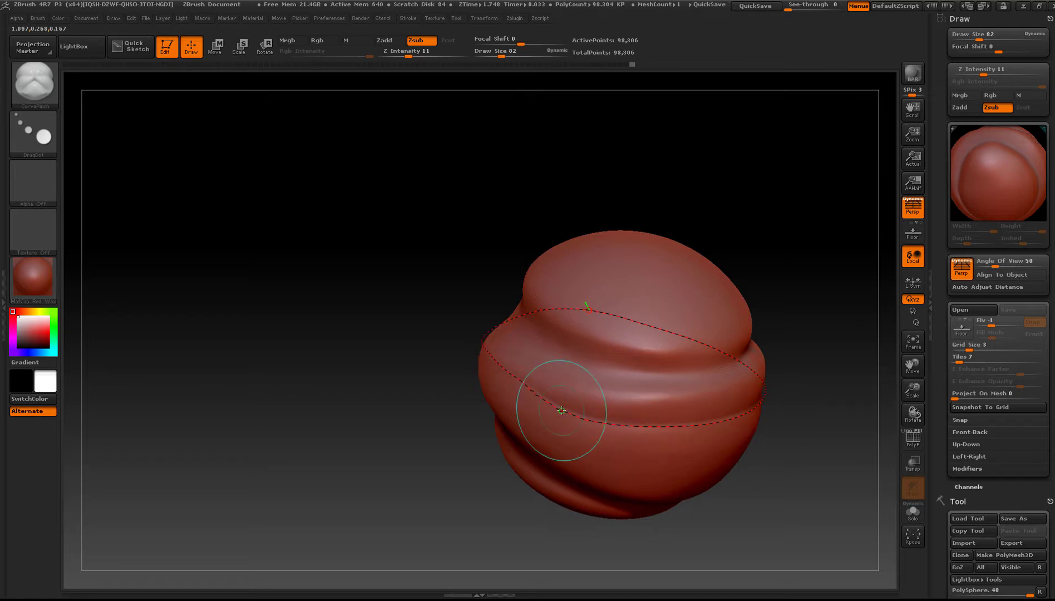
{"action": "mouse_move", "coordinate": [562, 412]}
{"action": "right_mouse_down"}
{"action": "mouse_move", "coordinate": [614, 407]}
{"action": "mouse_move", "coordinate": [624, 395]}
{"action": "right_mouse_up"}
{"action": "key", "text": "ctrl"}
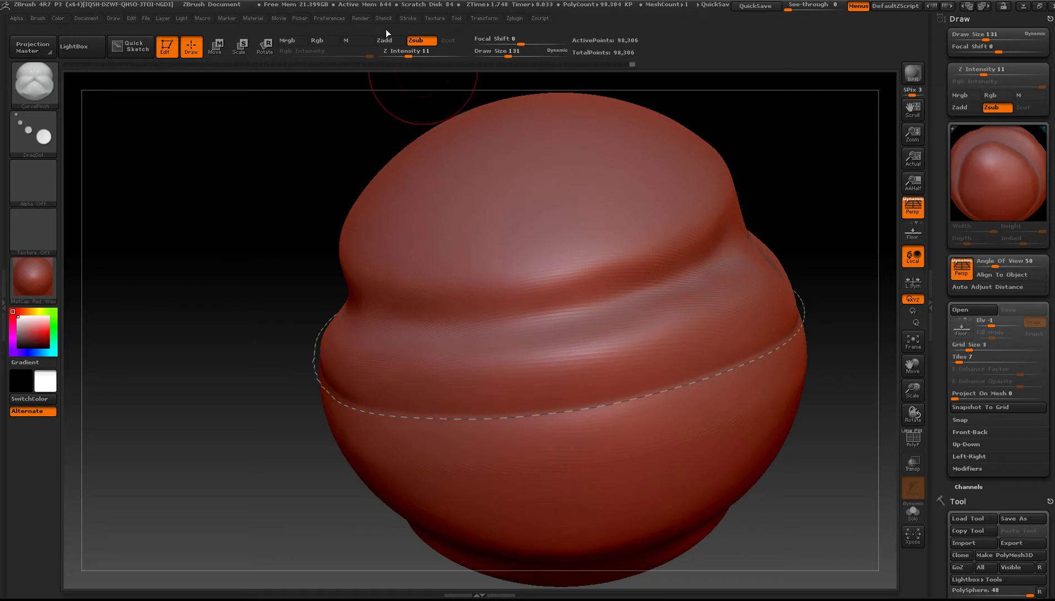
{"action": "key", "text": "ctrl"}
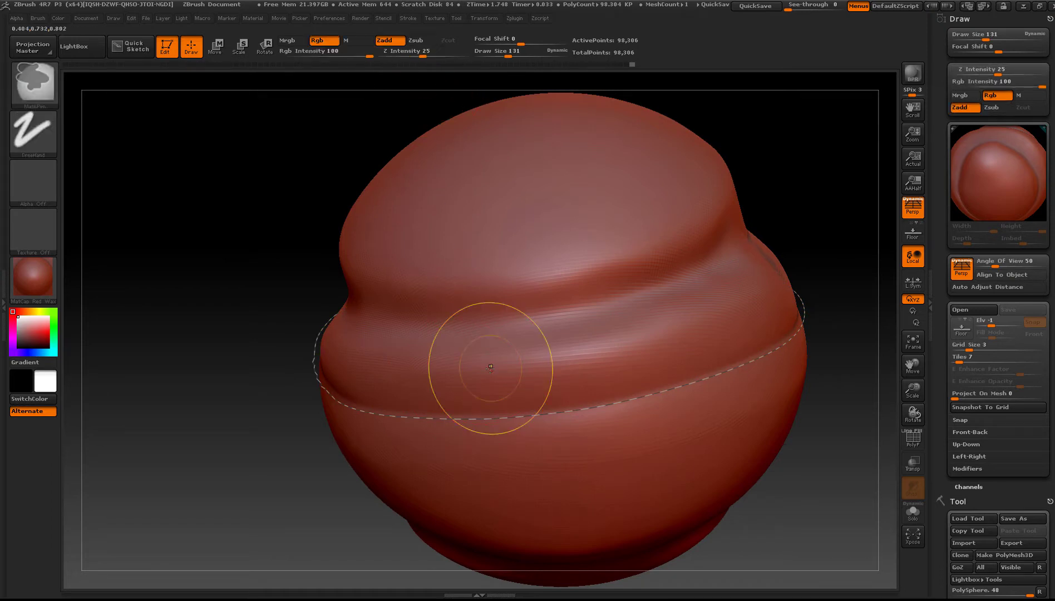
- Undo the last pinch and try it again along the closed curve with Z Intensity 54
{"action": "key", "text": "ctrl+z"}
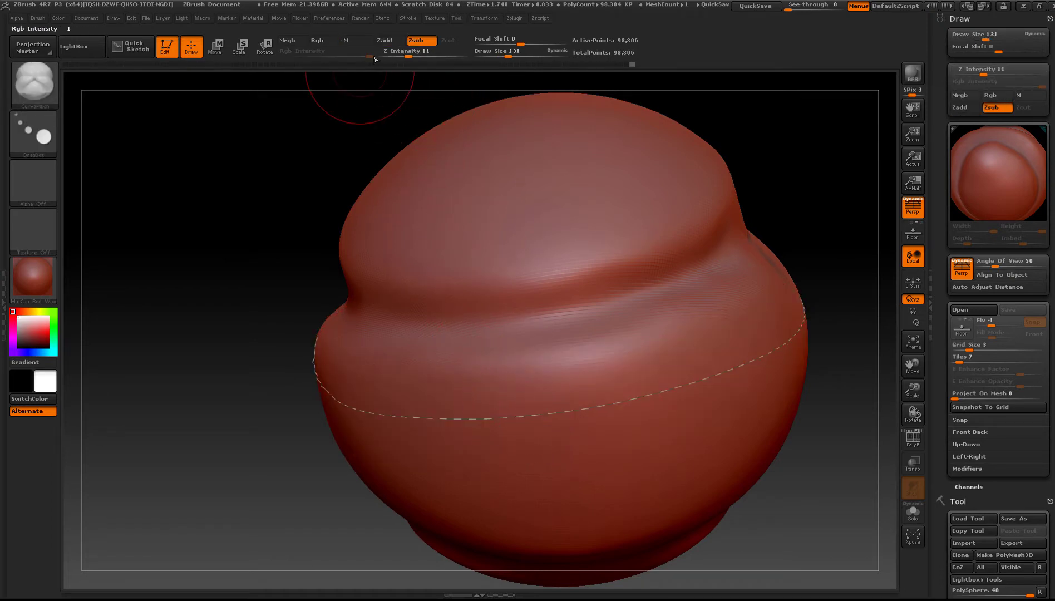
{"action": "left_click_drag", "start_coordinate": [408, 55], "coordinate": [425, 54]}
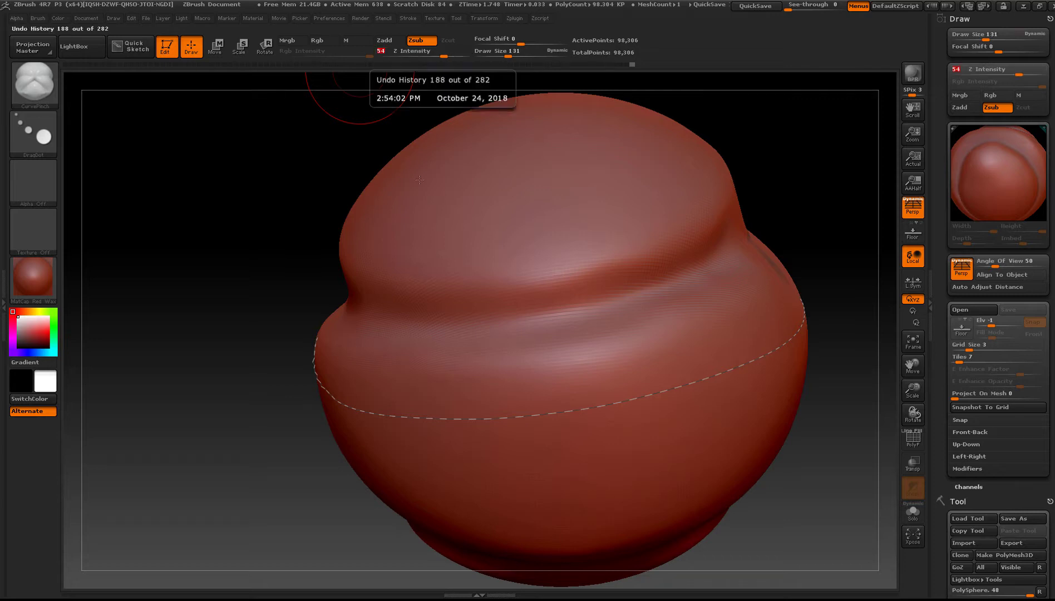
{"action": "left_click", "coordinate": [385, 417]}
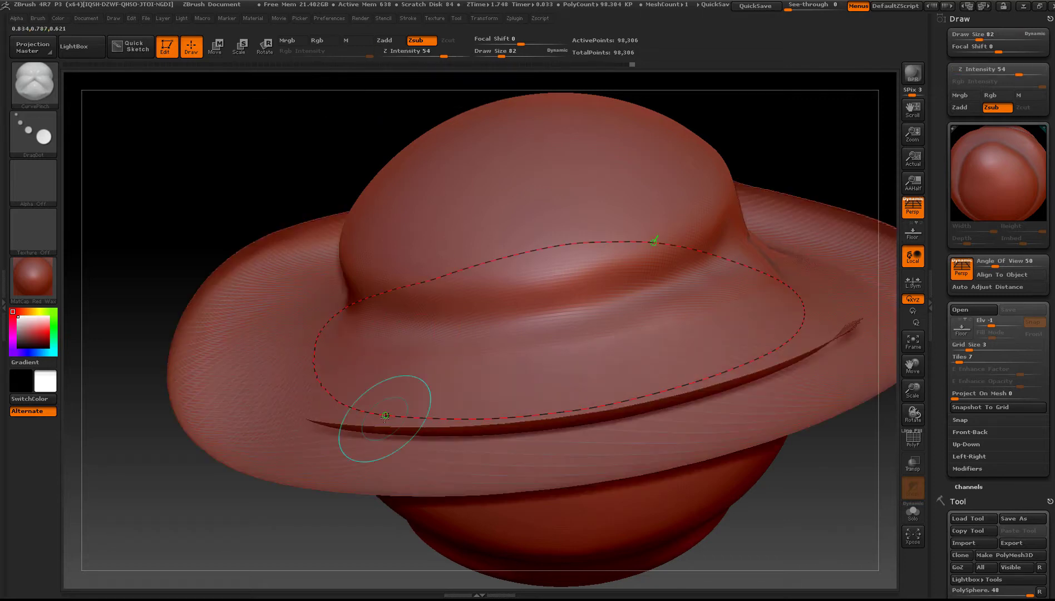
{"action": "mouse_move", "coordinate": [567, 356]}
{"action": "right_mouse_down", "text": "ctrl"}
{"action": "mouse_move", "coordinate": [559, 473]}
{"action": "mouse_move", "coordinate": [554, 378]}
{"action": "mouse_move", "coordinate": [563, 467]}
{"action": "right_mouse_up", "text": "ctrl"}
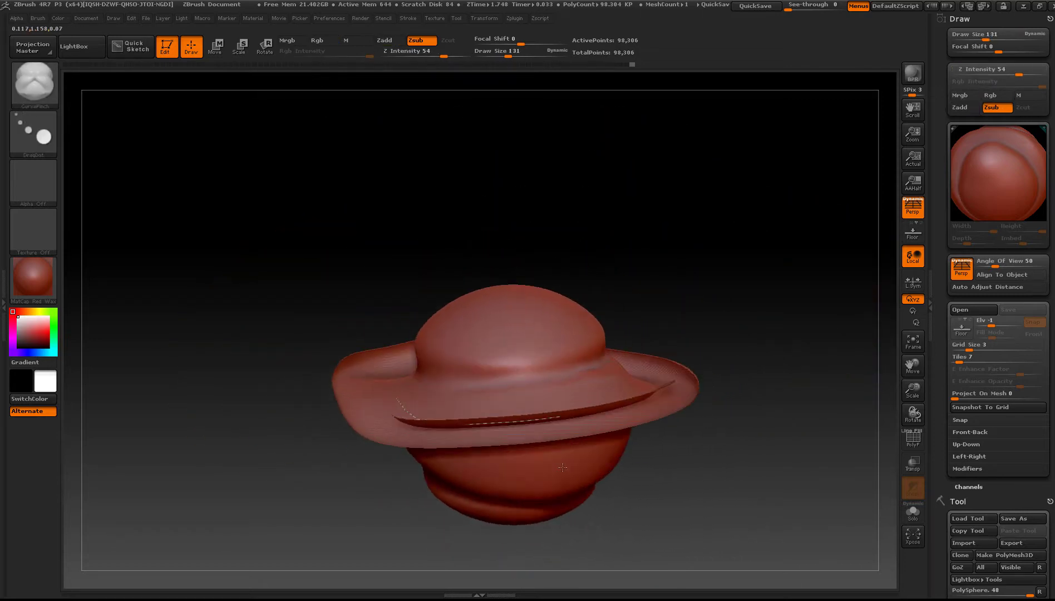
- Undo the exaggerated pinch and reapply it along the closed curve with Z Intensity 10
{"action": "key", "text": "ctrl+z"}
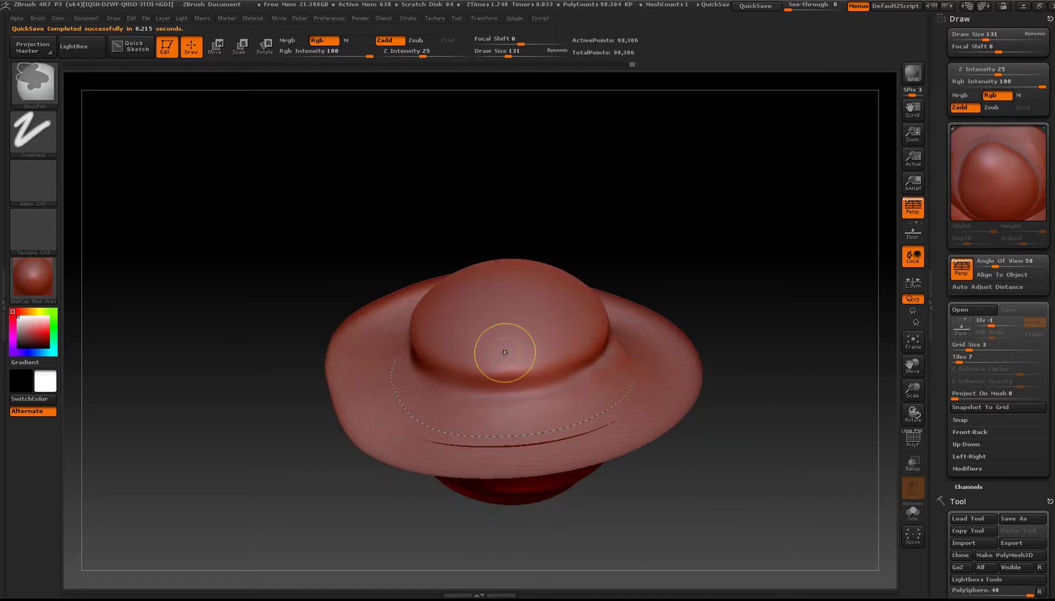
{"action": "key", "text": "ctrl+z"}
{"action": "left_click_drag", "start_coordinate": [418, 51], "coordinate": [423, 52]}
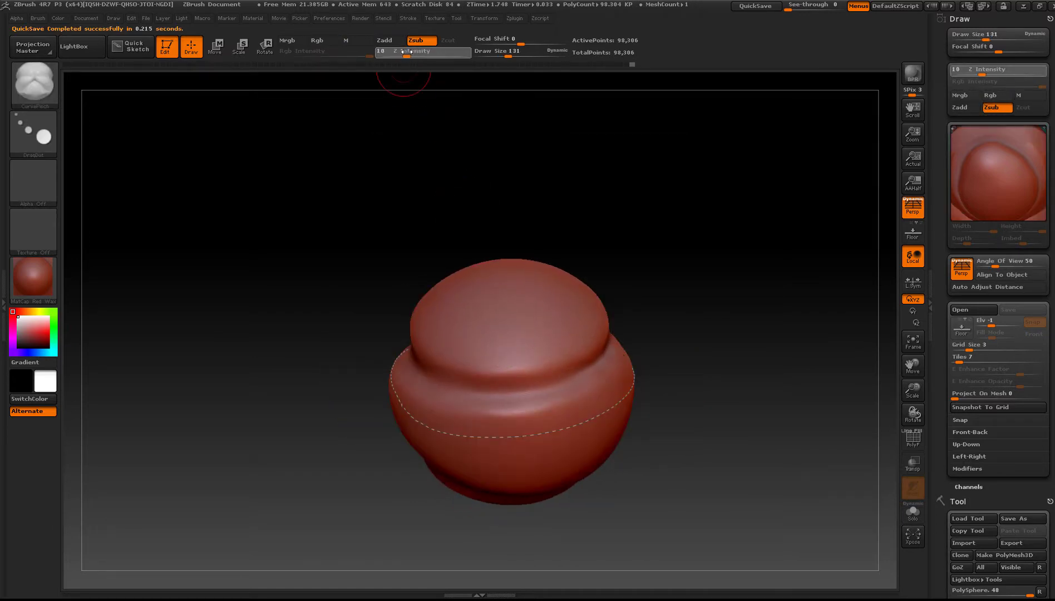
{"action": "right_click_drag", "start_coordinate": [457, 315], "coordinate": [464, 369], "text": "ctrl"}
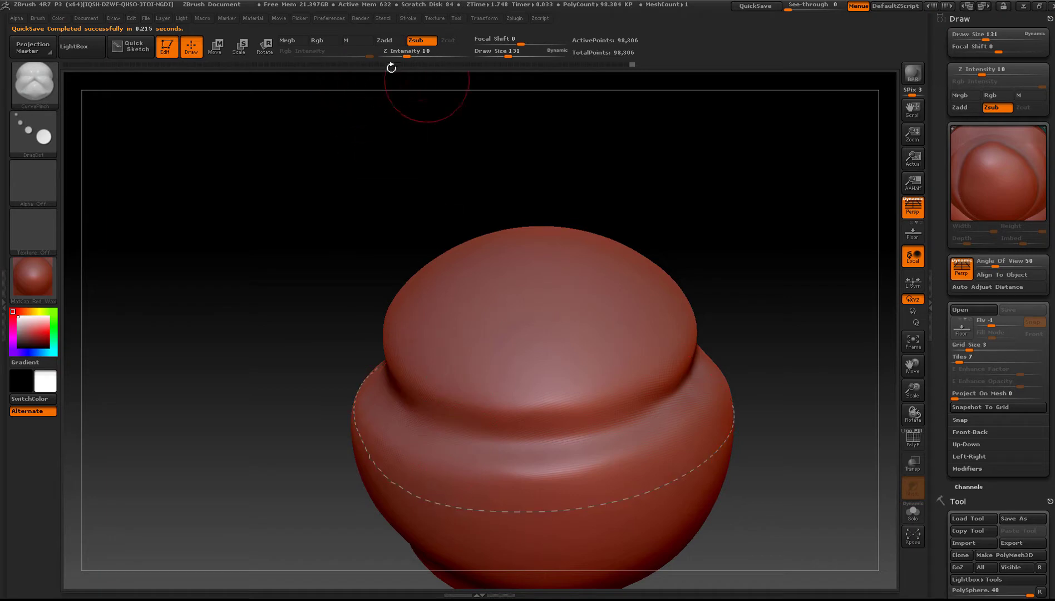
{"action": "left_click", "coordinate": [454, 503]}
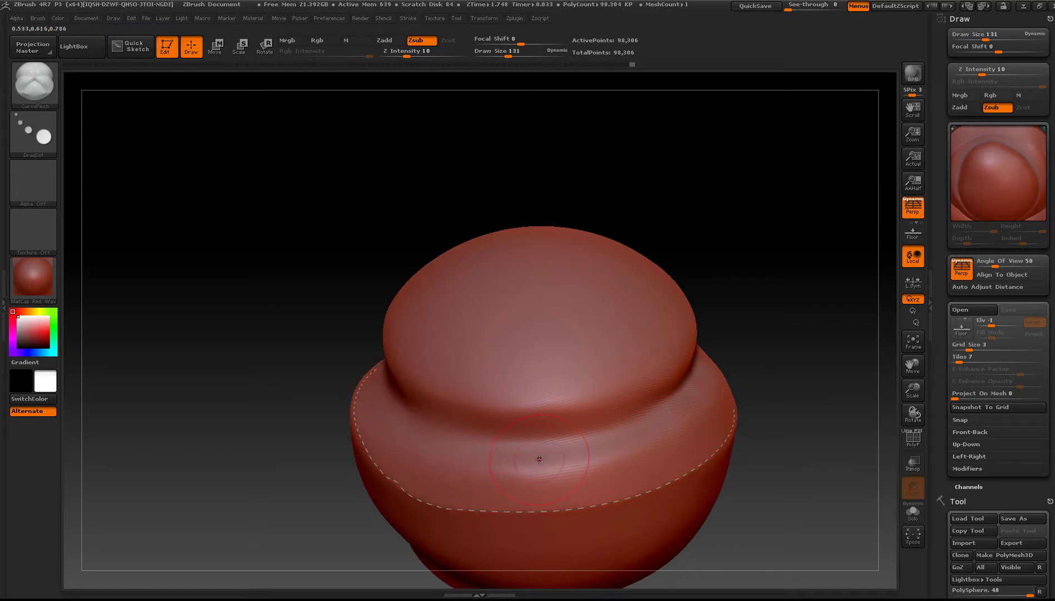
{"action": "mouse_move", "coordinate": [256, 390]}
{"action": "left_mouse_down", "text": "alt"}
{"action": "mouse_move", "coordinate": [247, 373]}
{"action": "mouse_move", "coordinate": [273, 298]}
{"action": "mouse_move", "coordinate": [348, 329]}
{"action": "left_mouse_up", "text": "alt"}
{"action": "key", "text": "ctrl"}
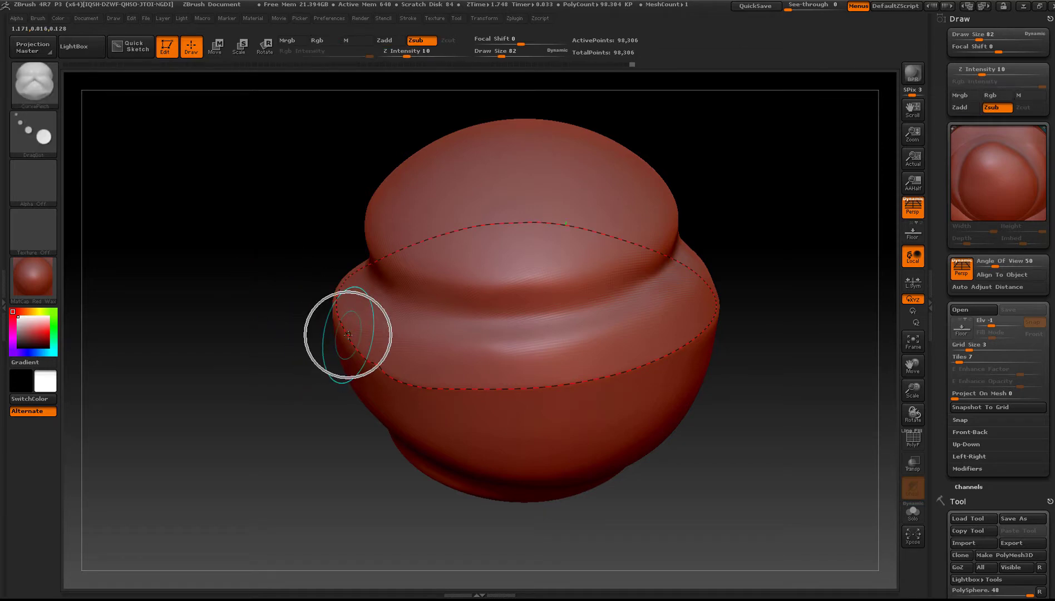
{"action": "key", "text": "ctrl"}
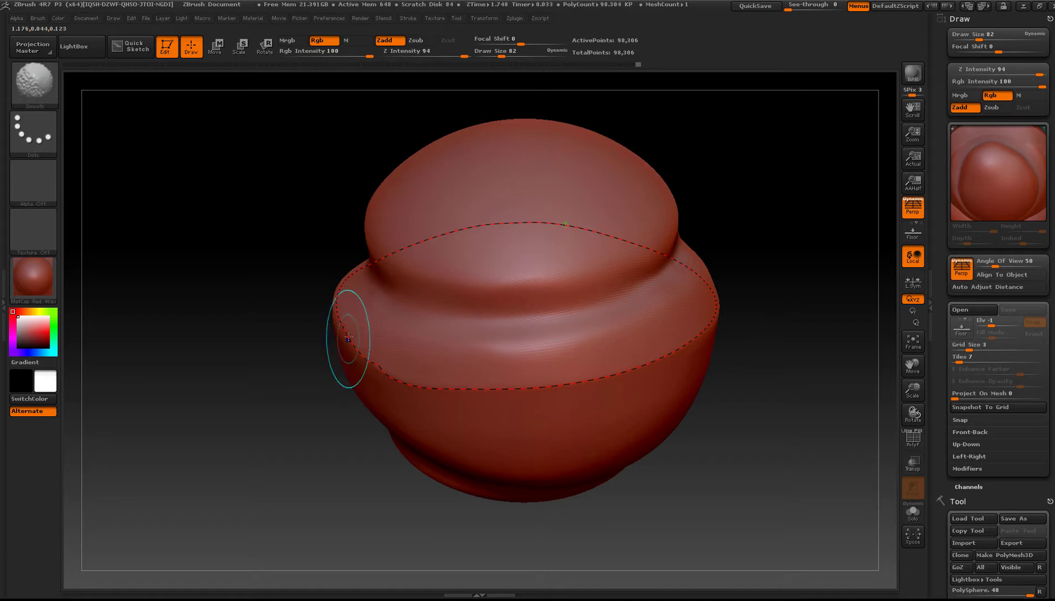
{"action": "mouse_move", "coordinate": [421, 404]}
{"action": "right_mouse_down"}
{"action": "mouse_move", "coordinate": [426, 359]}
{"action": "mouse_move", "coordinate": [415, 381]}
{"action": "right_mouse_up"}
{"action": "key", "text": "ctrl"}
{"action": "left_click_drag", "start_coordinate": [411, 382], "coordinate": [405, 377], "text": "ctrl"}
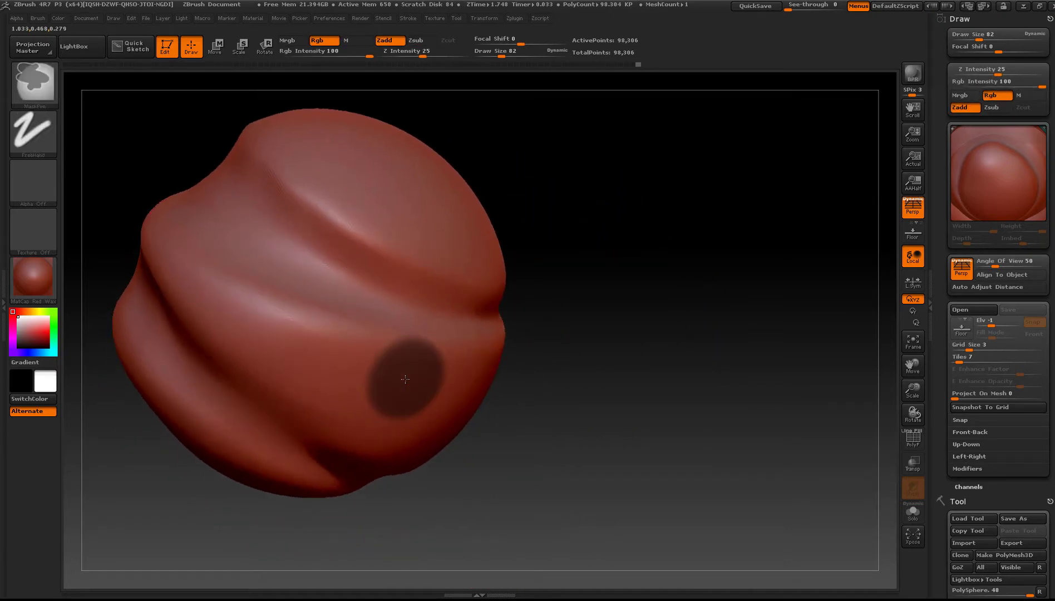
{"action": "key", "text": "ctrl+z"}
- Adjust the closed curve at the side edge of the form and apply the pinch along it
{"action": "mouse_move", "coordinate": [454, 419]}
{"action": "right_mouse_down"}
{"action": "mouse_move", "coordinate": [476, 402]}
{"action": "mouse_move", "coordinate": [464, 388]}
{"action": "right_mouse_up"}
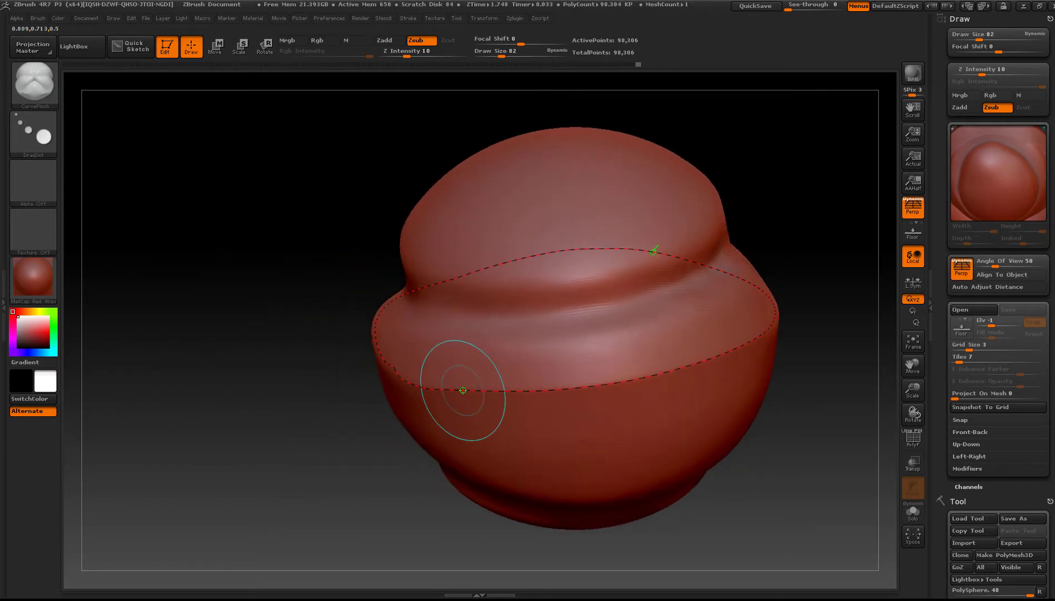
{"action": "right_click_drag", "start_coordinate": [717, 376], "coordinate": [751, 415]}
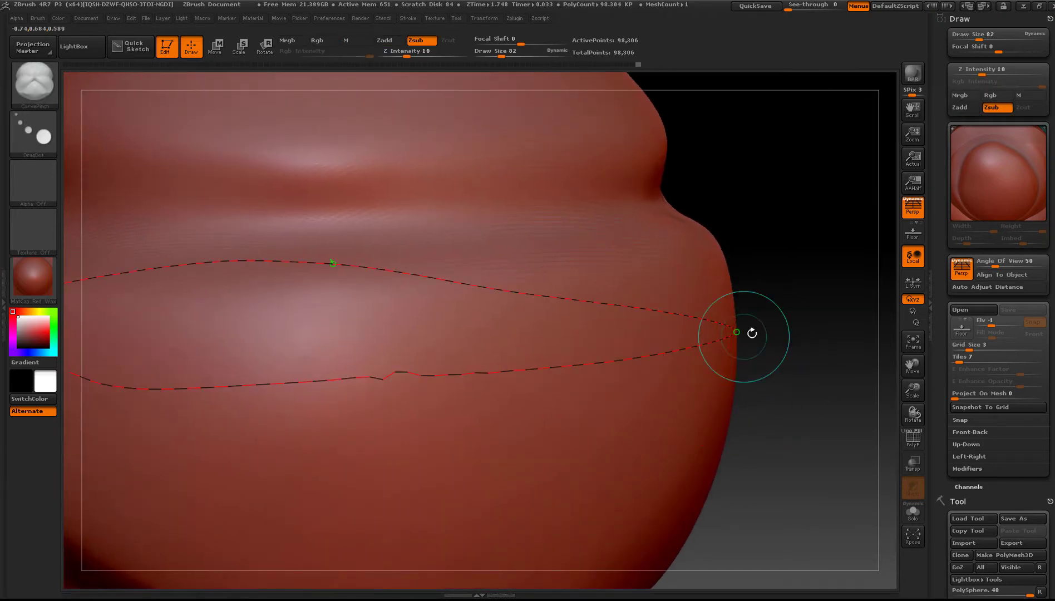
{"action": "left_click", "coordinate": [736, 336]}
{"action": "left_click_drag", "start_coordinate": [736, 336], "coordinate": [731, 350]}
{"action": "right_click_drag", "start_coordinate": [661, 425], "coordinate": [617, 389], "text": "ctrl"}
{"action": "left_click", "coordinate": [524, 410]}
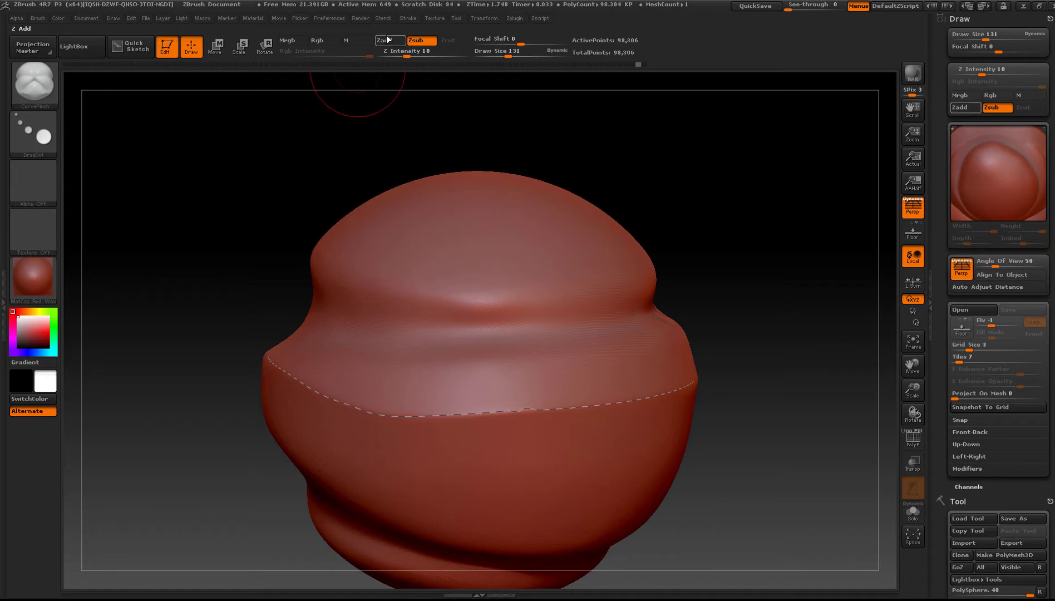
- Set the Z Intensity to 15 and apply the subtractive pinch along the closed curve
{"action": "left_click_drag", "start_coordinate": [406, 54], "coordinate": [413, 55]}
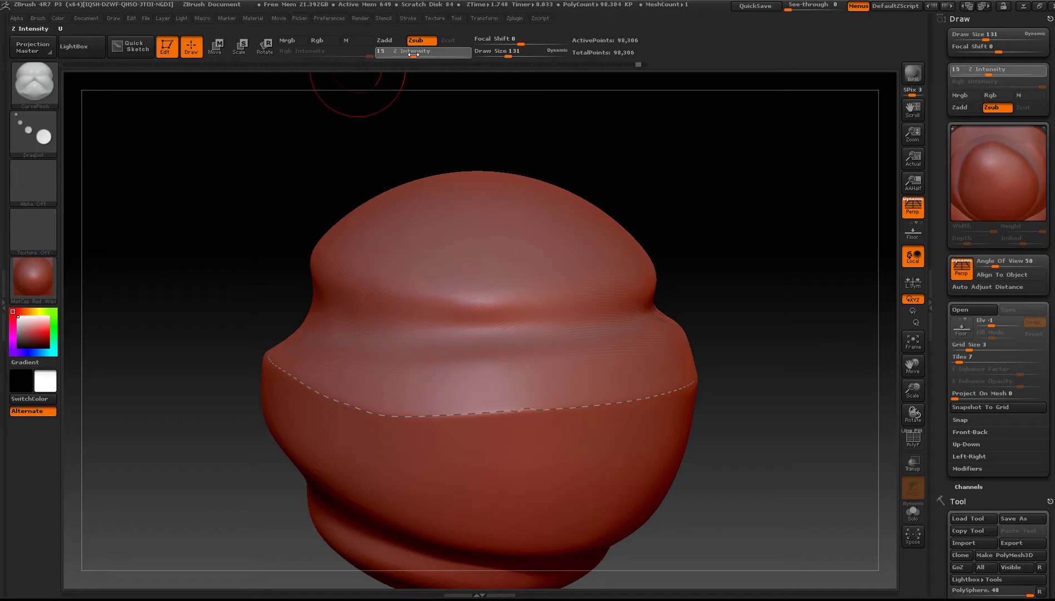
{"action": "left_click", "coordinate": [300, 387]}
{"action": "key", "text": "ctrl"}
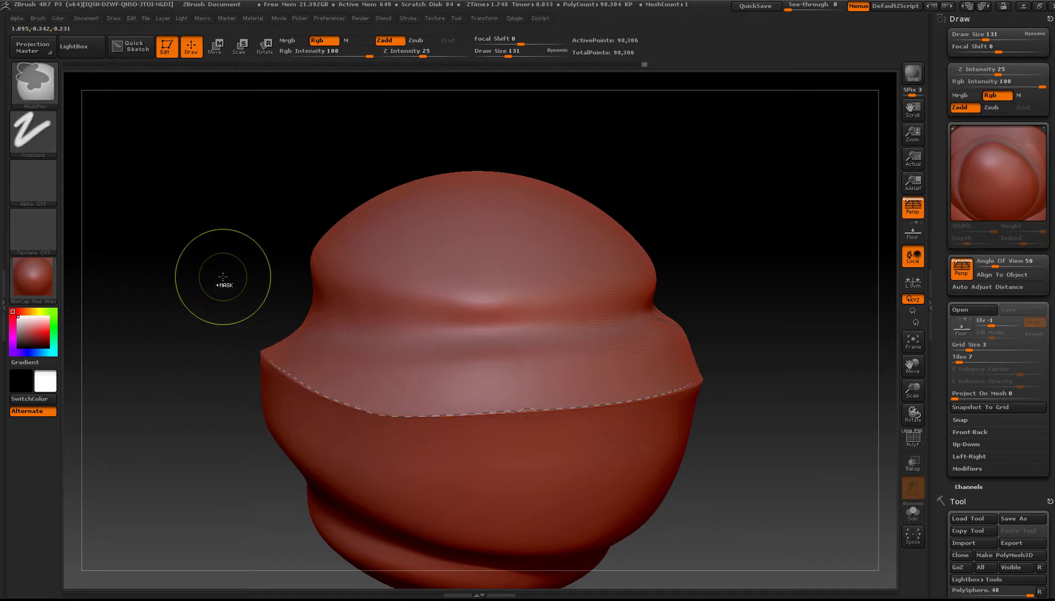
{"action": "key", "text": "alt"}
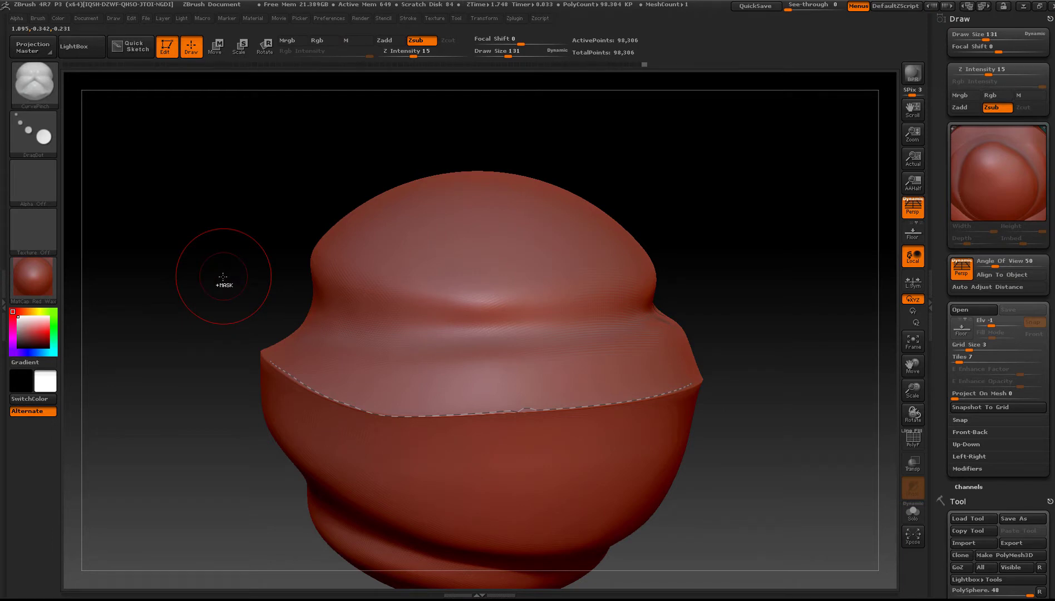
{"action": "key", "text": "ctrl"}
{"action": "left_click_drag", "start_coordinate": [194, 261], "coordinate": [147, 380], "text": "ctrl"}
{"action": "key", "text": "ctrl+z"}
{"action": "mouse_move", "coordinate": [211, 380]}
{"action": "left_mouse_down"}
{"action": "mouse_move", "coordinate": [259, 420]}
{"action": "mouse_move", "coordinate": [196, 332]}
{"action": "left_mouse_up"}
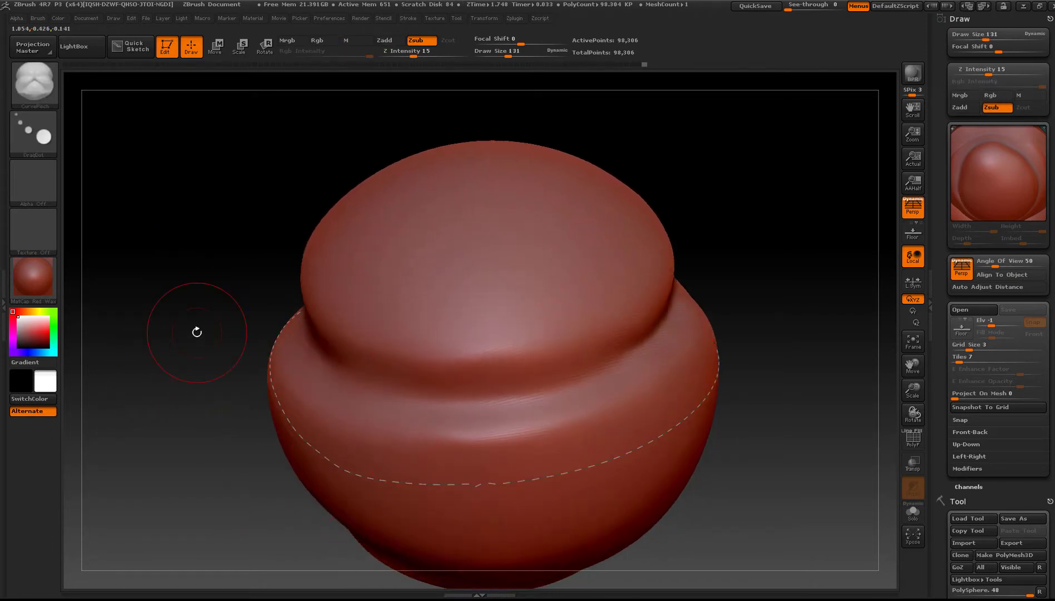
{"action": "key", "text": "b"}
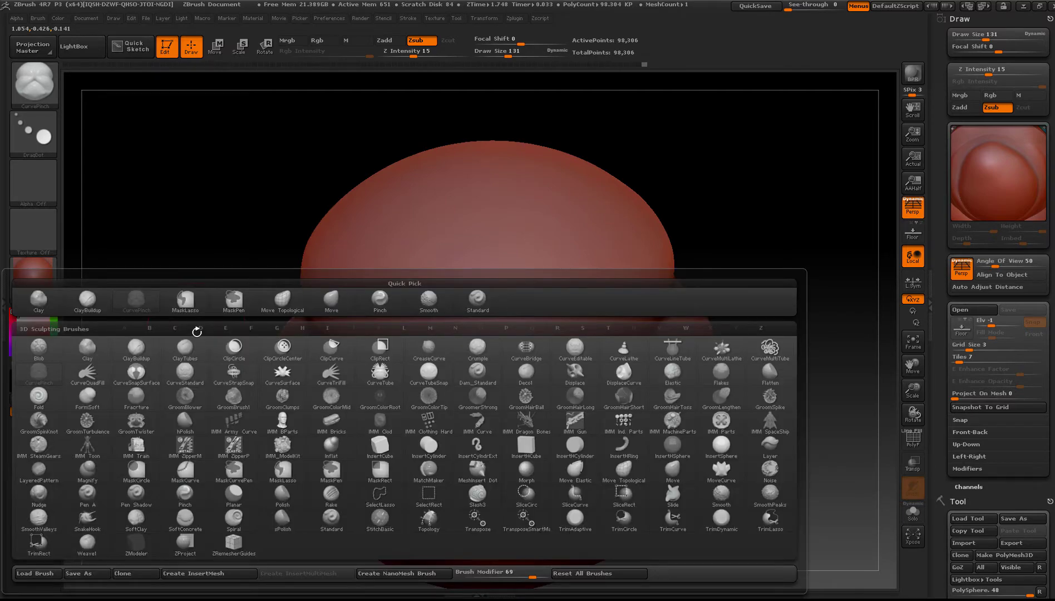
{"action": "key", "text": "s"}
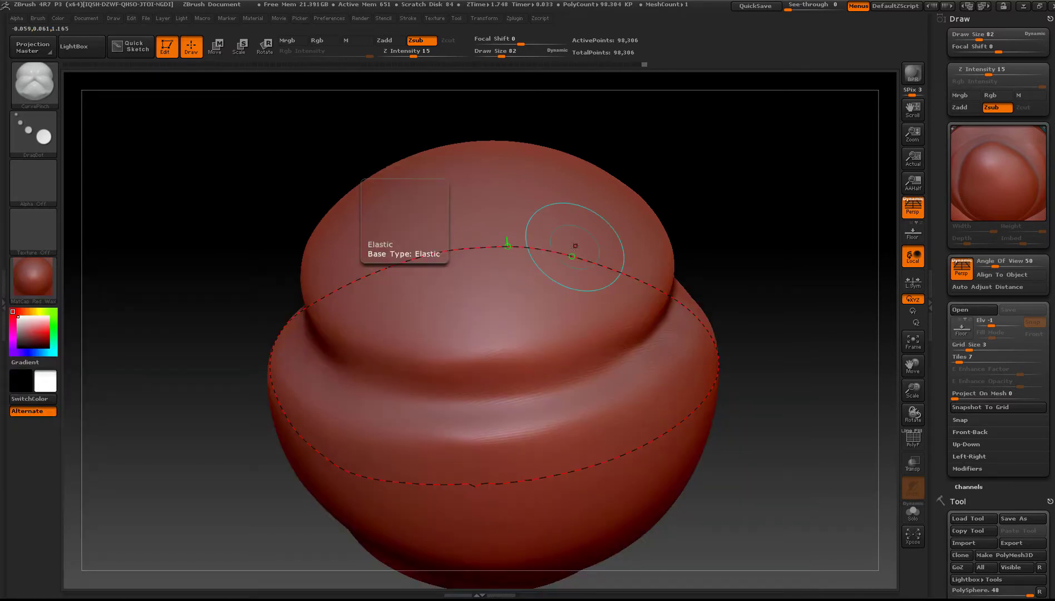
{"action": "left_click", "coordinate": [721, 492]}
- Reduce the brush's draw size and sharpen the crease with another pinch along the closed curve
{"action": "right_click_drag", "start_coordinate": [459, 439], "coordinate": [439, 409]}
{"action": "key", "text": "s"}
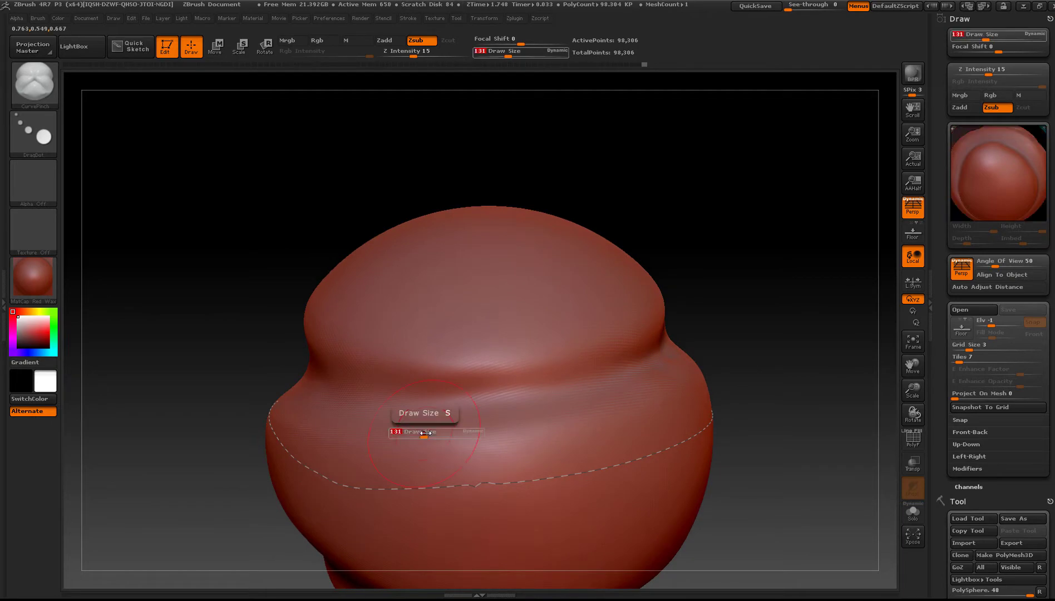
{"action": "left_click_drag", "start_coordinate": [424, 432], "coordinate": [417, 433]}
{"action": "mouse_move", "coordinate": [392, 471]}
{"action": "right_mouse_down", "text": "alt"}
{"action": "mouse_move", "coordinate": [428, 420]}
{"action": "mouse_move", "coordinate": [504, 440]}
{"action": "mouse_move", "coordinate": [400, 425]}
{"action": "right_mouse_up", "text": "alt"}
{"action": "key", "text": "b"}
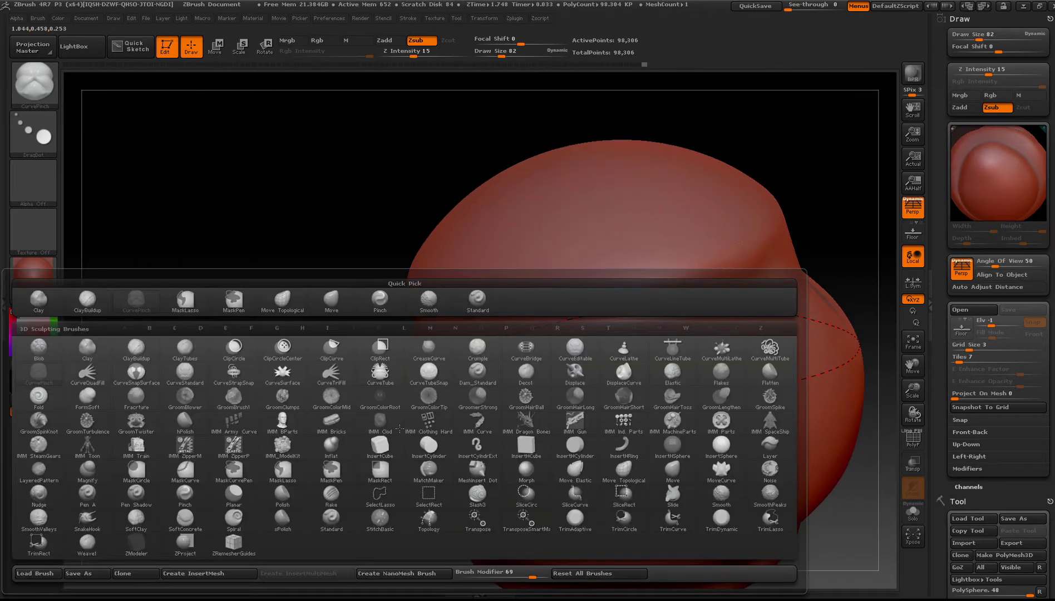
{"action": "key", "text": "Escape"}
{"action": "left_click", "coordinate": [417, 428]}
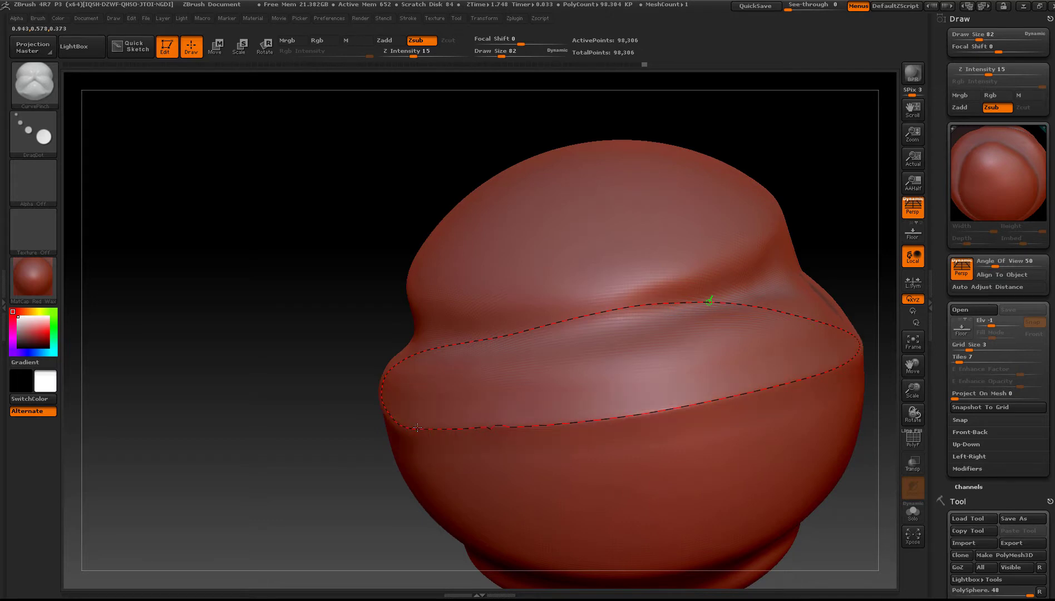
- Smooth the surface along the pinched crease with the Smooth brush, working around the form
{"action": "key", "text": "shift"}
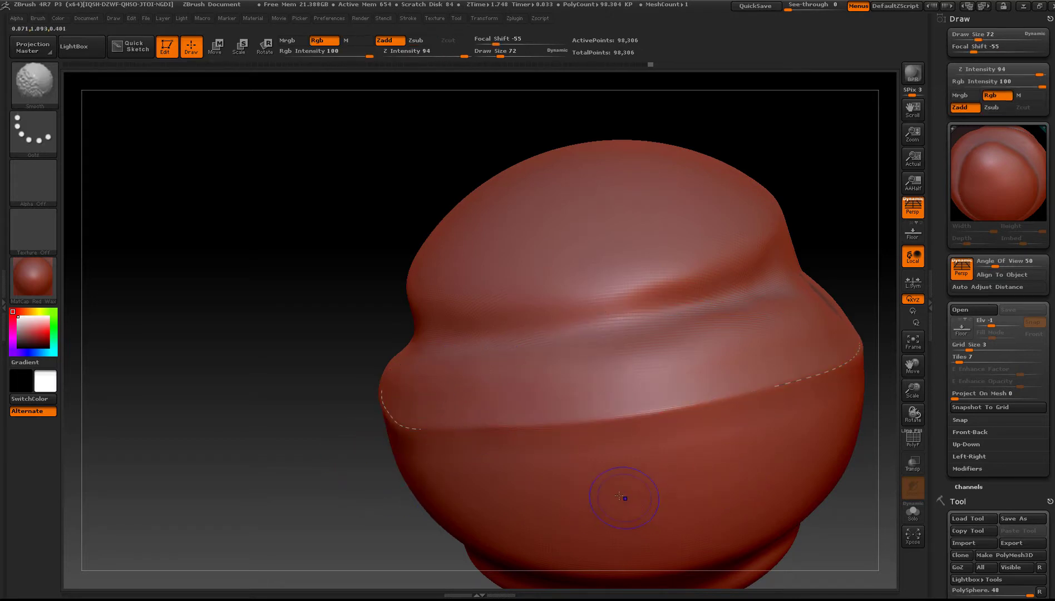
{"action": "right_click_drag", "start_coordinate": [360, 483], "coordinate": [553, 510]}
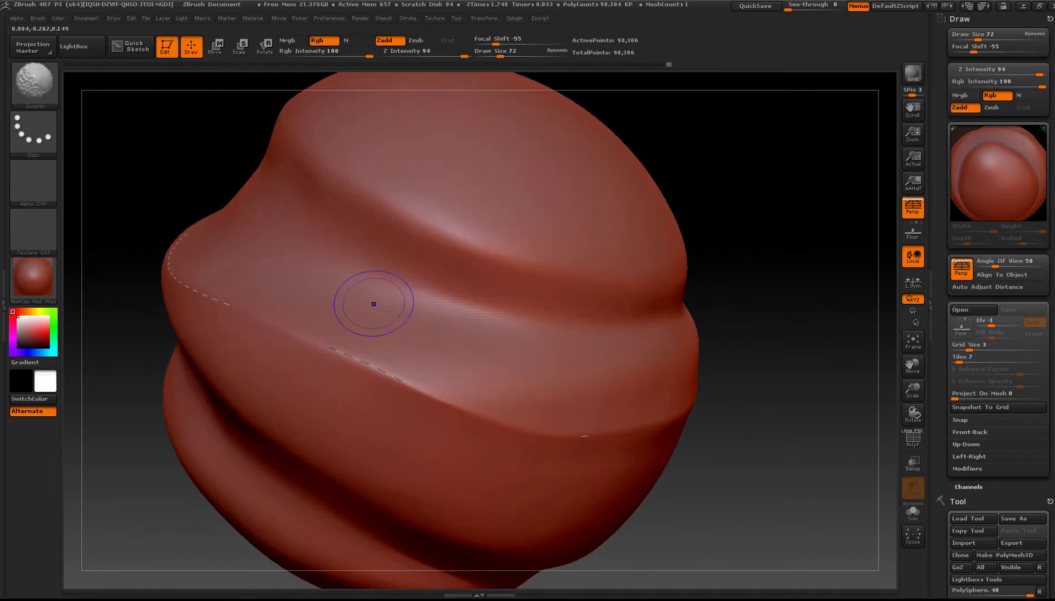
{"action": "mouse_move", "coordinate": [215, 243]}
{"action": "right_mouse_down"}
{"action": "mouse_move", "coordinate": [257, 282]}
{"action": "mouse_move", "coordinate": [234, 303]}
{"action": "mouse_move", "coordinate": [255, 322]}
{"action": "mouse_move", "coordinate": [549, 420]}
{"action": "mouse_move", "coordinate": [542, 322]}
{"action": "mouse_move", "coordinate": [537, 367]}
{"action": "right_mouse_up"}
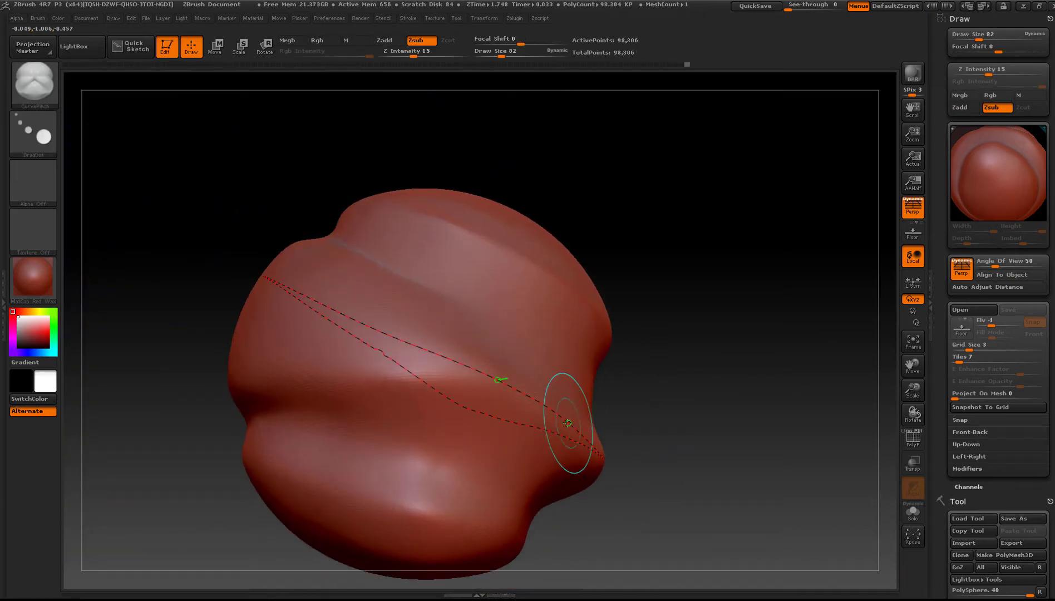
- Switch to the Move Topological brush and pull the surface slightly near the middle ridge
{"action": "key", "text": "b"}
{"action": "key", "text": "m"}
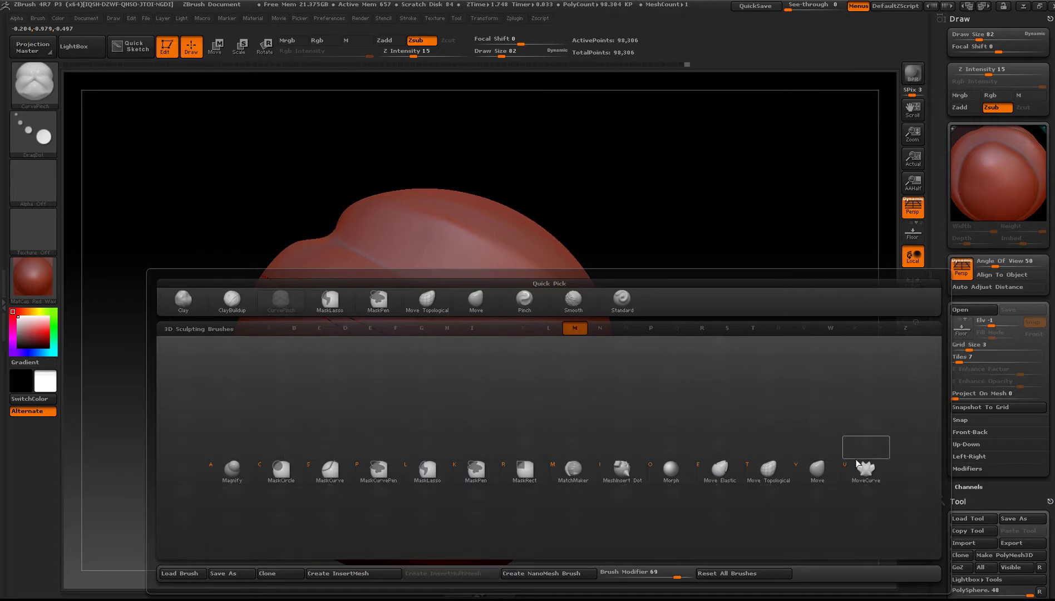
{"action": "key", "text": "t"}
{"action": "left_click_drag", "start_coordinate": [452, 359], "coordinate": [444, 381]}
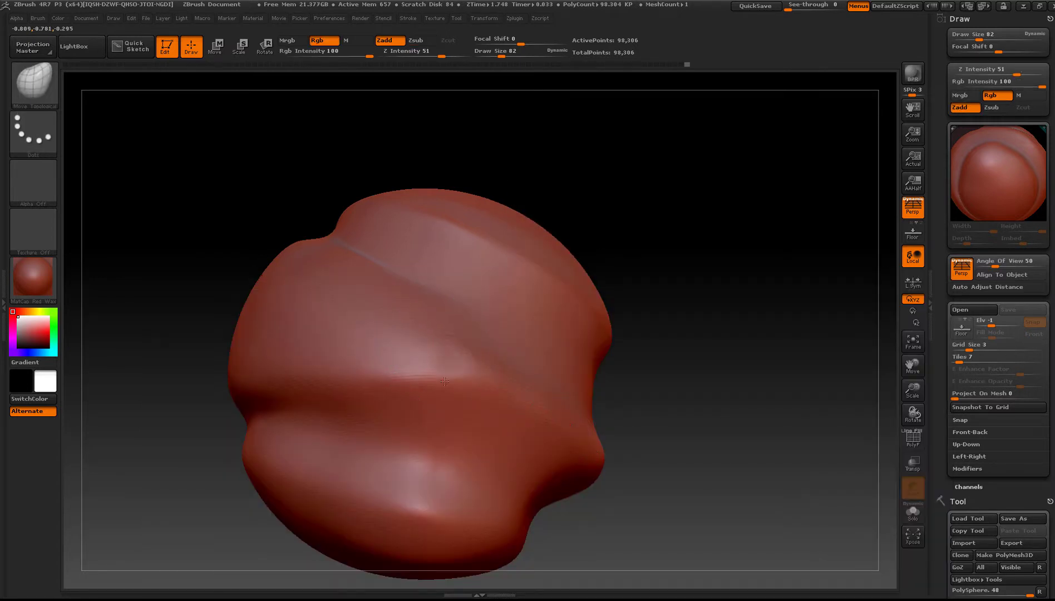
- Smooth the middle ridge and the surface that runs beside the curve
{"action": "left_click", "coordinate": [498, 398], "text": "shift"}
{"action": "right_click_drag", "start_coordinate": [502, 363], "coordinate": [484, 411]}
{"action": "mouse_move", "coordinate": [361, 309]}
{"action": "left_mouse_down", "text": "shift"}
{"action": "mouse_move", "coordinate": [467, 372]}
{"action": "mouse_move", "coordinate": [643, 413]}
{"action": "left_mouse_up", "text": "shift"}
{"action": "right_click_drag", "start_coordinate": [643, 413], "coordinate": [638, 398]}
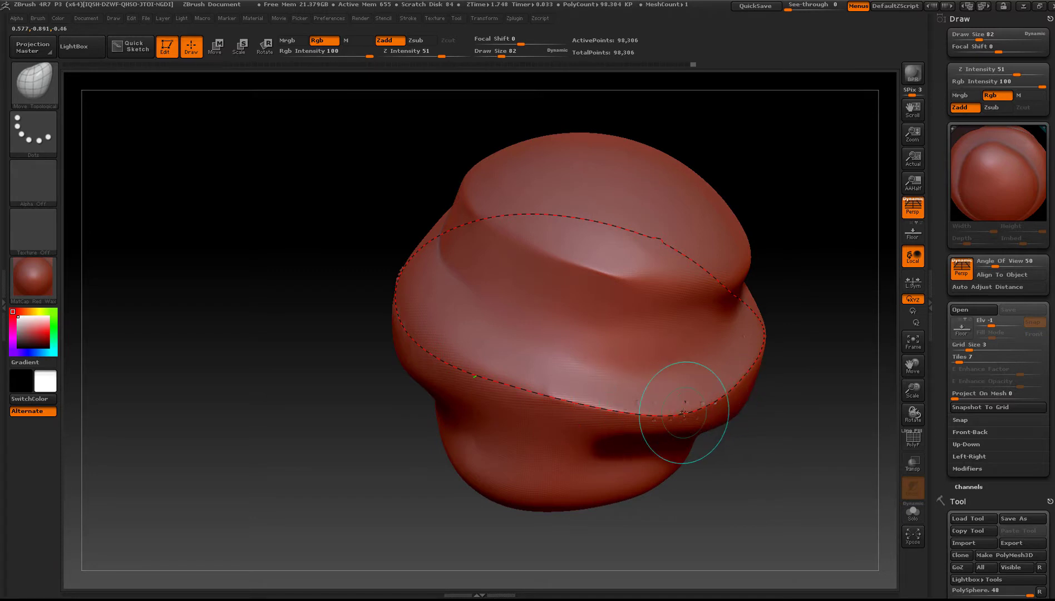
- Undo the strokes that left small dents along the curve
{"action": "mouse_move", "coordinate": [680, 409]}
{"action": "right_mouse_down", "text": "ctrl"}
{"action": "mouse_move", "coordinate": [695, 439]}
{"action": "mouse_move", "coordinate": [749, 443]}
{"action": "right_mouse_up", "text": "ctrl"}
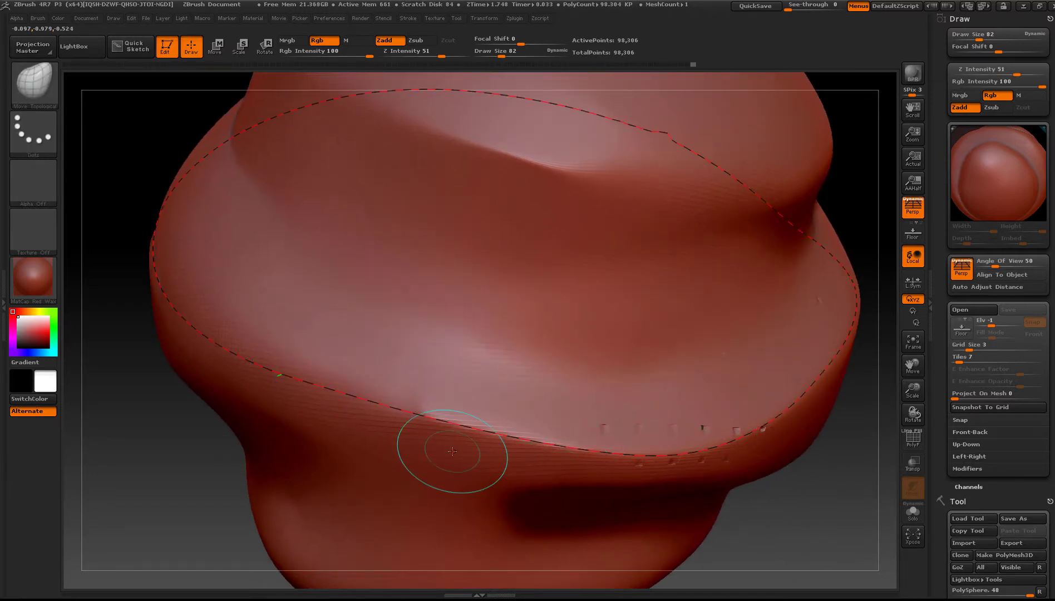
{"action": "key", "text": "ctrl+z"}
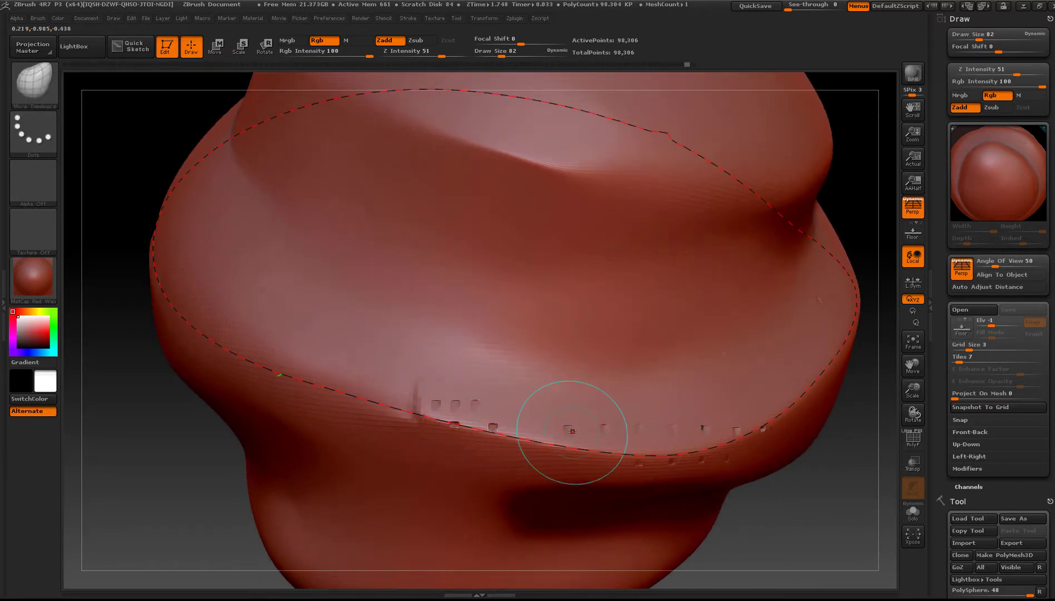
{"action": "key", "text": "ctrl+z"}
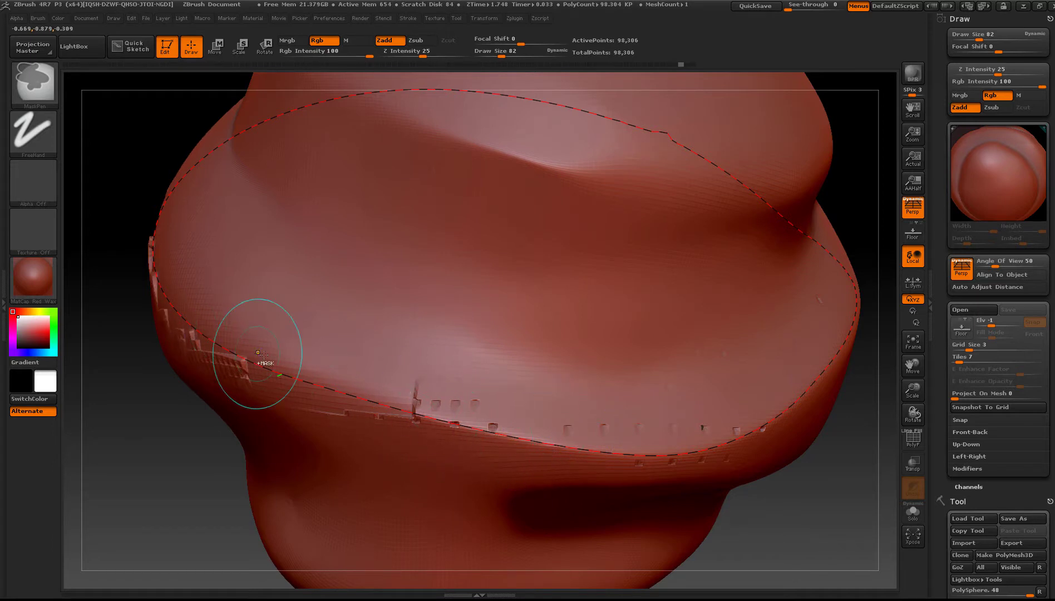
{"action": "key", "text": "ctrl+z"}
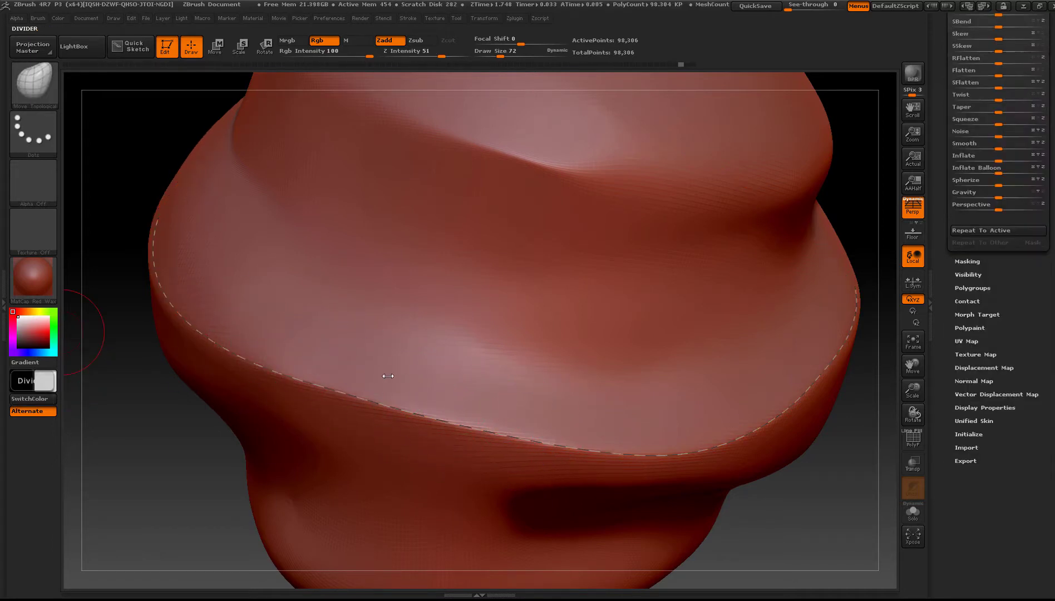
- Delete the leftover curve that runs along the pinched crease through the stroke's Curve Functions
{"action": "right_click_drag", "start_coordinate": [388, 376], "coordinate": [459, 417]}
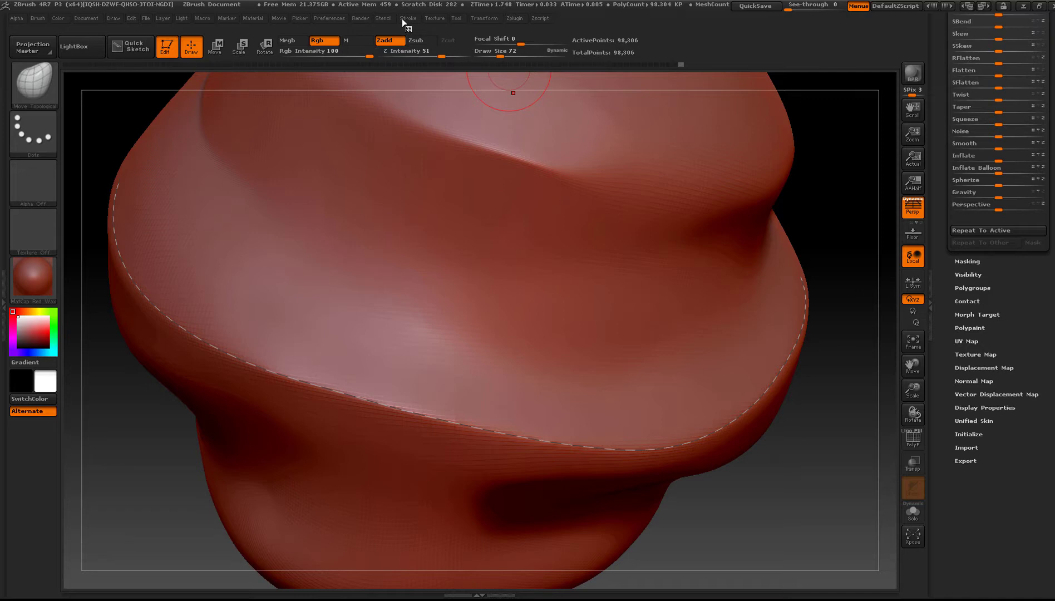
{"action": "left_click", "coordinate": [407, 18]}
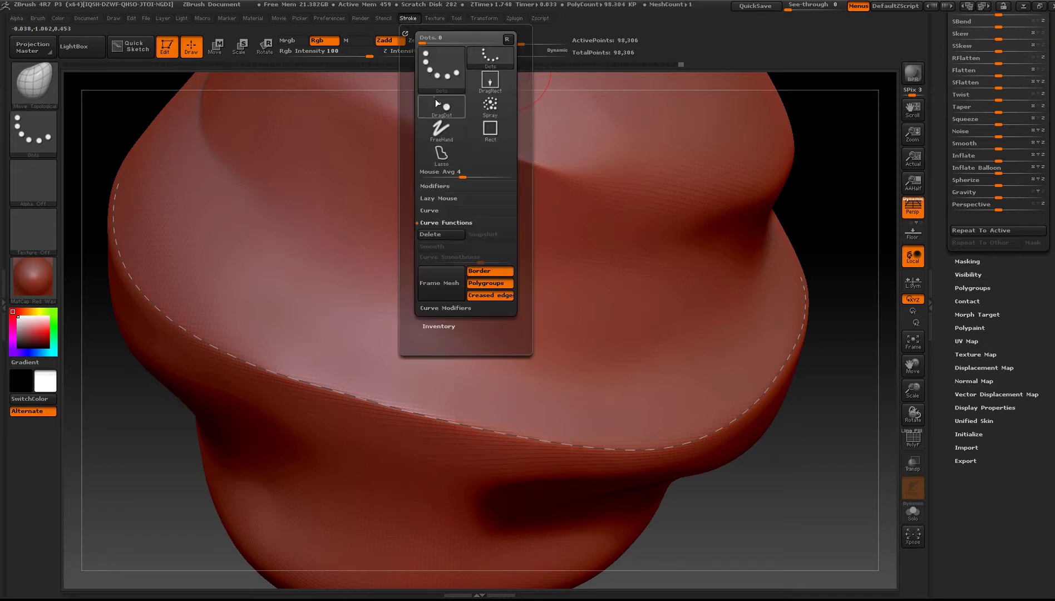
{"action": "left_click", "coordinate": [444, 224]}
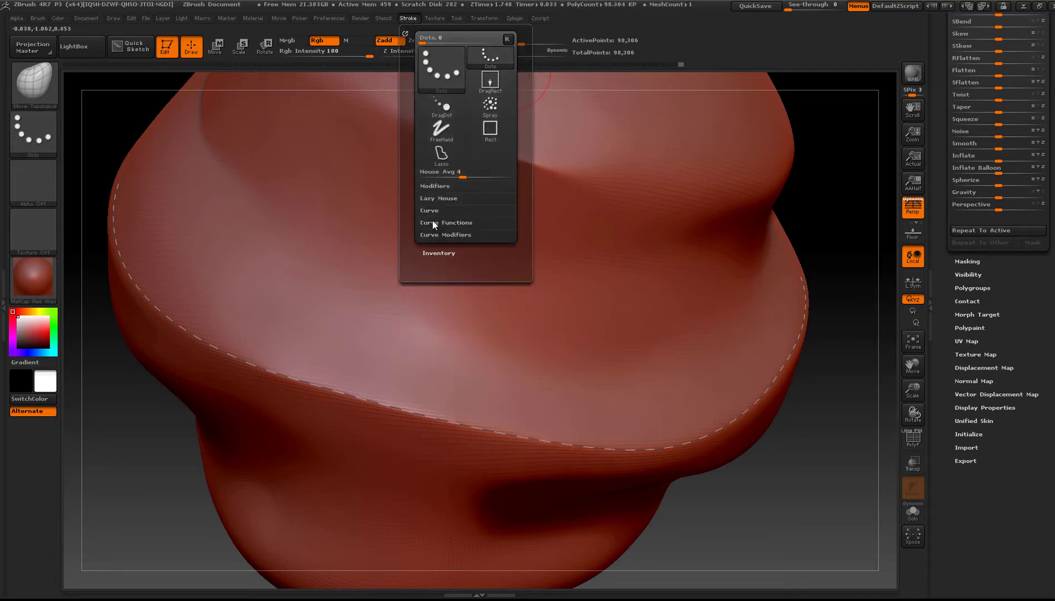
{"action": "left_click", "coordinate": [432, 221]}
{"action": "left_click", "coordinate": [430, 210]}
{"action": "left_click", "coordinate": [430, 209]}
{"action": "left_click", "coordinate": [436, 222]}
{"action": "left_click", "coordinate": [446, 236]}
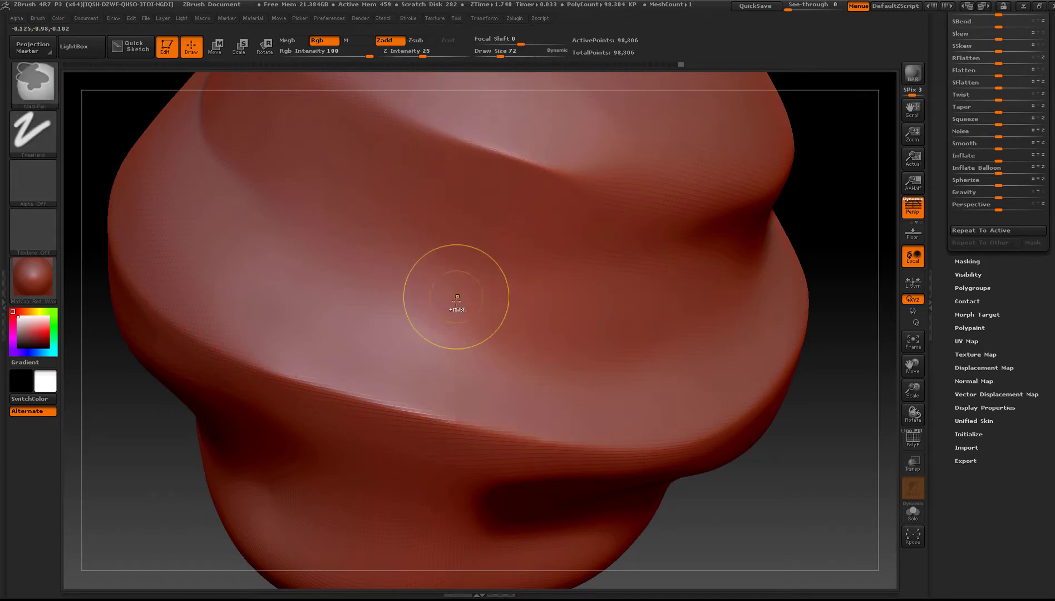
- Smooth the creased ridges and the surfaces between them with the Smooth brush, working around the whole form
{"action": "mouse_move", "coordinate": [457, 294]}
{"action": "right_mouse_down", "text": "ctrl"}
{"action": "mouse_move", "coordinate": [459, 312]}
{"action": "mouse_move", "coordinate": [464, 267]}
{"action": "mouse_move", "coordinate": [474, 397]}
{"action": "right_mouse_up", "text": "ctrl"}
{"action": "key", "text": "shift"}
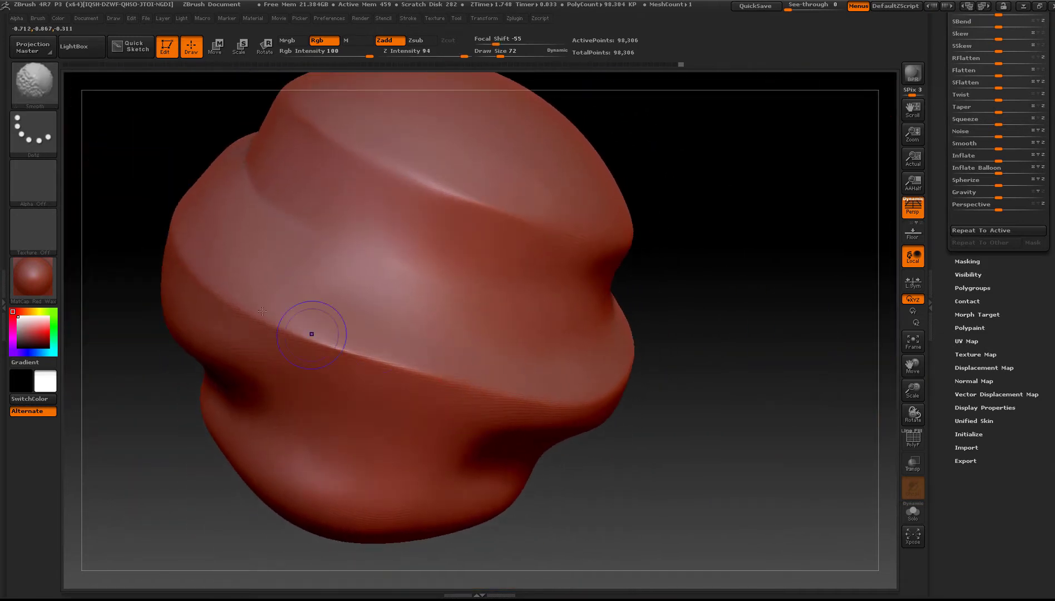
{"action": "right_click_drag", "start_coordinate": [318, 349], "coordinate": [413, 405]}
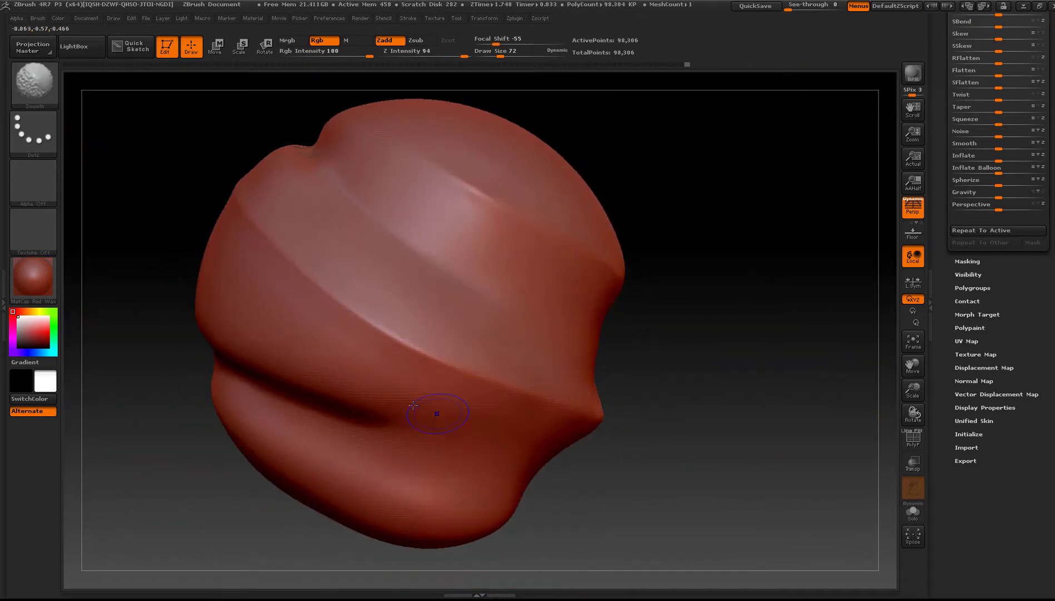
{"action": "mouse_move", "coordinate": [336, 346]}
{"action": "right_mouse_down"}
{"action": "mouse_move", "coordinate": [313, 364]}
{"action": "mouse_move", "coordinate": [326, 379]}
{"action": "right_mouse_up"}
{"action": "mouse_move", "coordinate": [156, 234]}
{"action": "right_mouse_down"}
{"action": "mouse_move", "coordinate": [266, 233]}
{"action": "mouse_move", "coordinate": [273, 283]}
{"action": "right_mouse_up"}
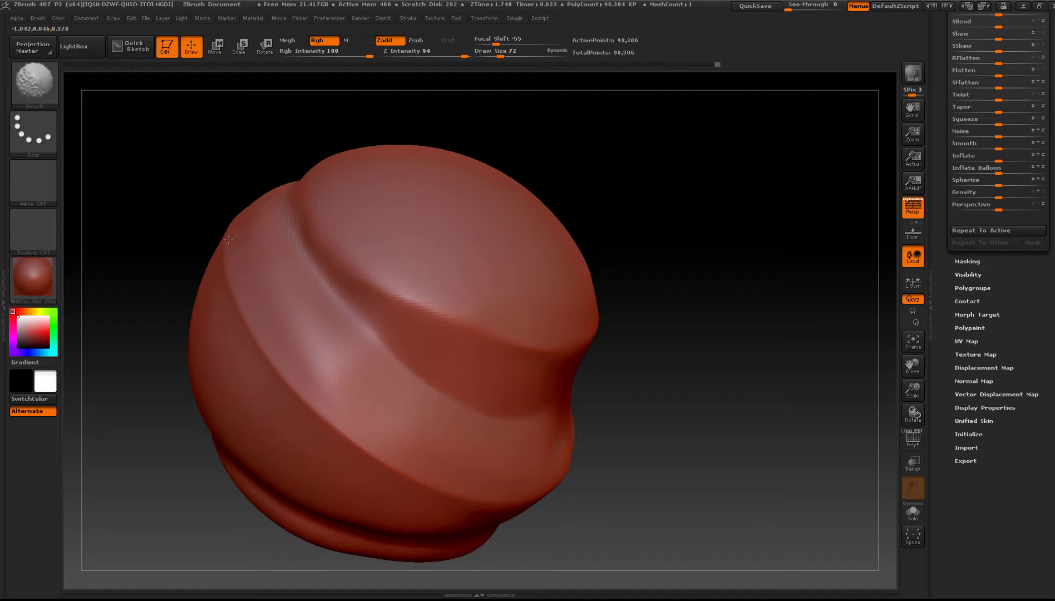
{"action": "right_click_drag", "start_coordinate": [228, 239], "coordinate": [365, 276]}
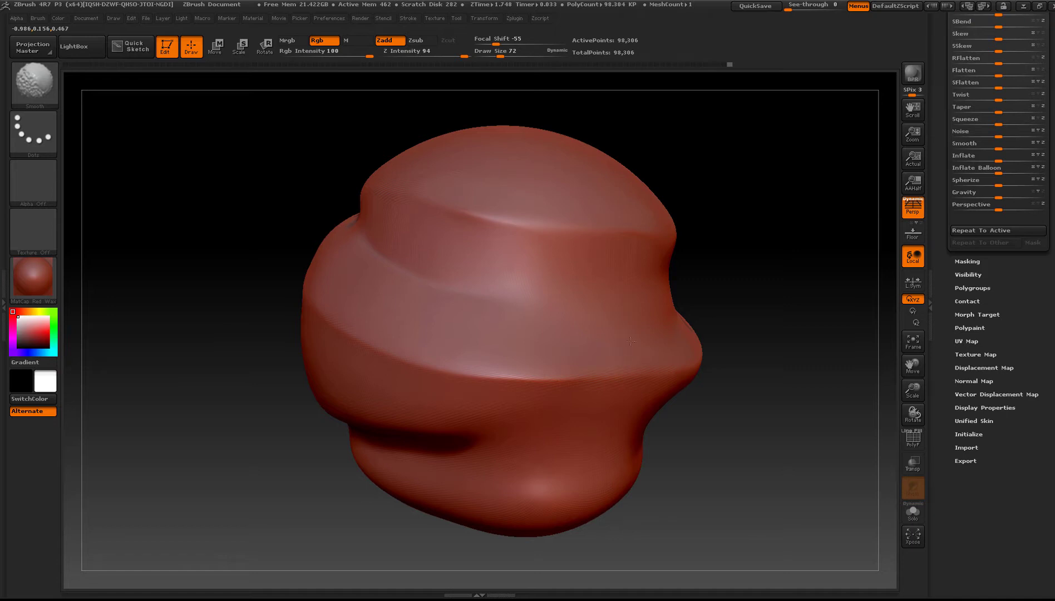
{"action": "mouse_move", "coordinate": [746, 287]}
{"action": "right_mouse_down", "text": "alt"}
{"action": "mouse_move", "coordinate": [424, 273]}
{"action": "mouse_move", "coordinate": [377, 321]}
{"action": "mouse_move", "coordinate": [289, 327]}
{"action": "mouse_move", "coordinate": [423, 338]}
{"action": "mouse_move", "coordinate": [445, 412]}
{"action": "right_mouse_up", "text": "alt"}
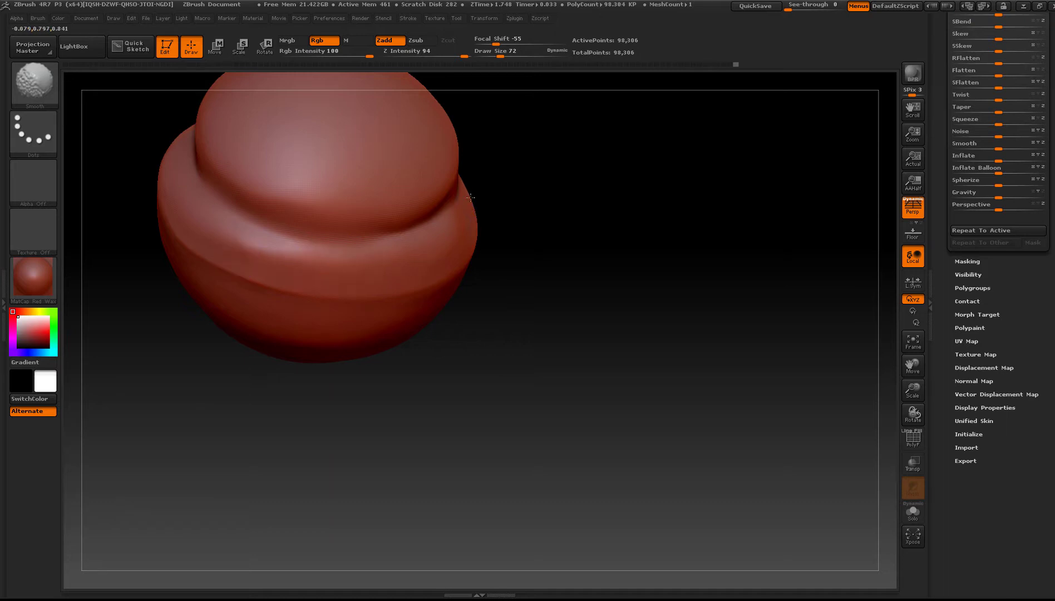
{"action": "right_click_drag", "start_coordinate": [495, 268], "coordinate": [431, 347]}
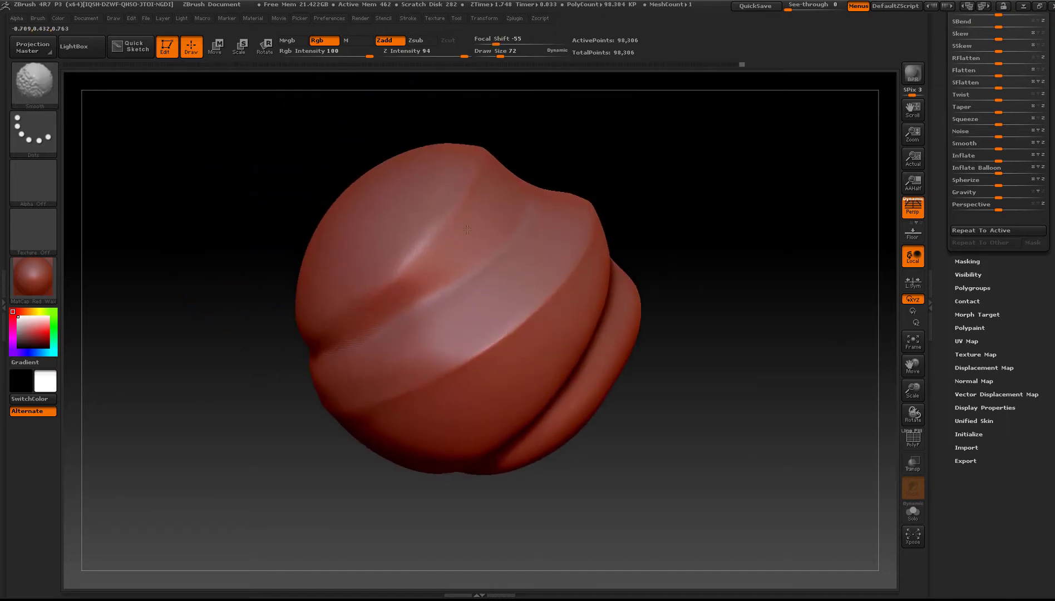
{"action": "right_click_drag", "start_coordinate": [482, 247], "coordinate": [330, 317]}
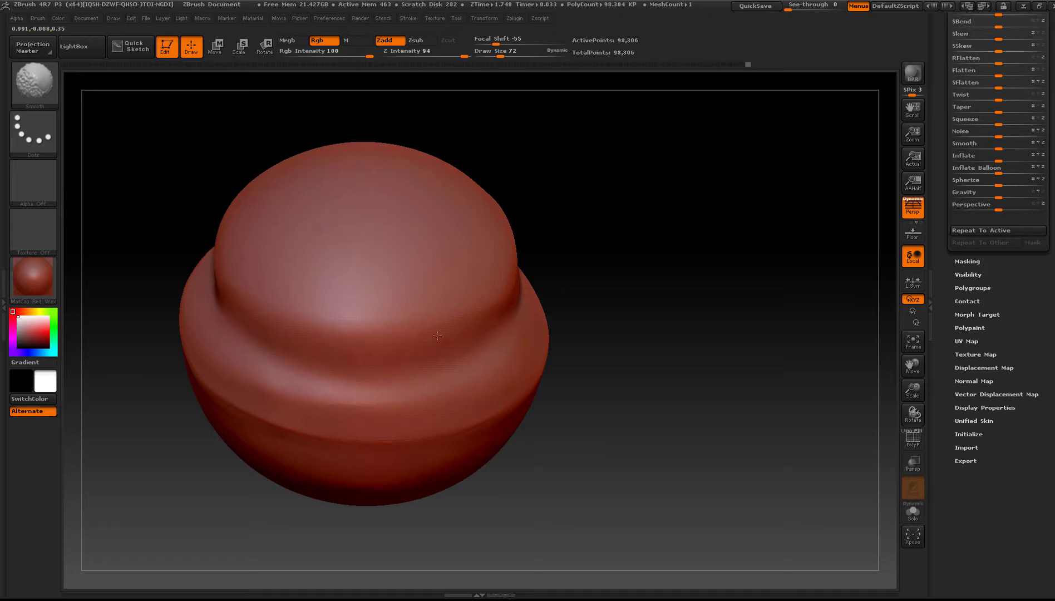
- Switch to the CurvePinch brush and set its draw size to 347 and Z intensity to 0
{"action": "mouse_move", "coordinate": [509, 305]}
{"action": "right_mouse_down"}
{"action": "mouse_move", "coordinate": [640, 289]}
{"action": "mouse_move", "coordinate": [389, 178]}
{"action": "mouse_move", "coordinate": [404, 182]}
{"action": "right_mouse_up"}
{"action": "right_click_drag", "start_coordinate": [447, 341], "coordinate": [455, 363], "text": "ctrl"}
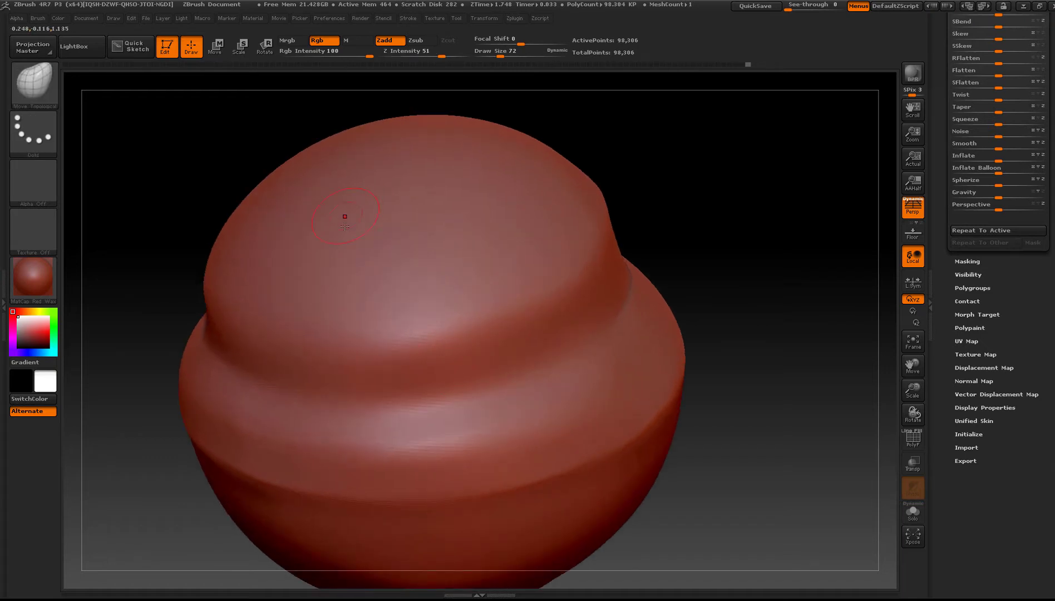
{"action": "key", "text": "b"}
{"action": "key", "text": "c"}
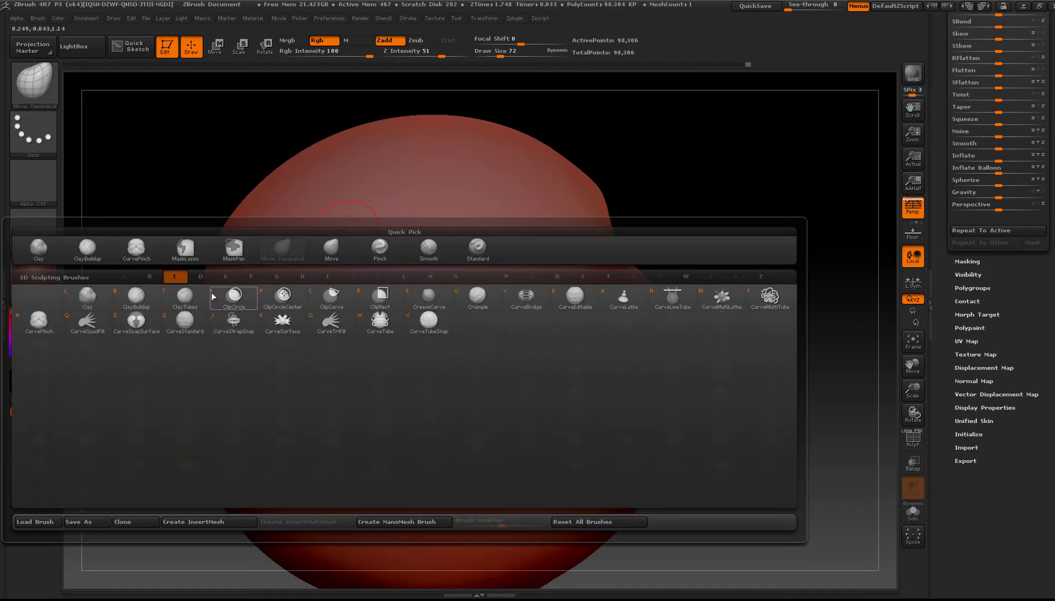
{"action": "left_click", "coordinate": [336, 296]}
{"action": "key", "text": "s"}
{"action": "left_click_drag", "start_coordinate": [337, 305], "coordinate": [353, 304]}
{"action": "right_click_drag", "start_coordinate": [264, 291], "coordinate": [240, 297]}
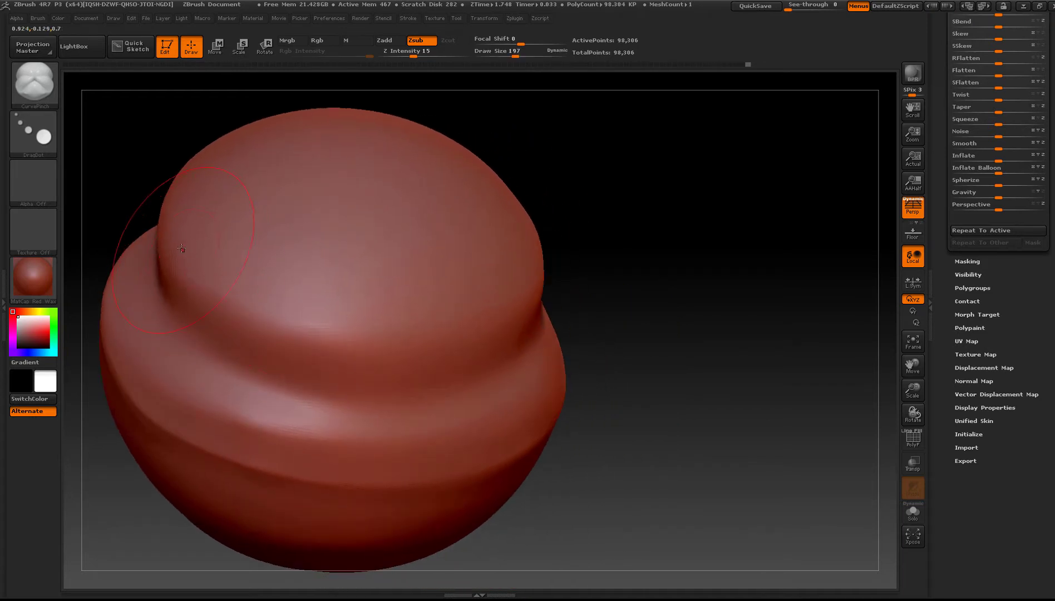
{"action": "key", "text": "s"}
{"action": "left_click_drag", "start_coordinate": [204, 280], "coordinate": [215, 280]}
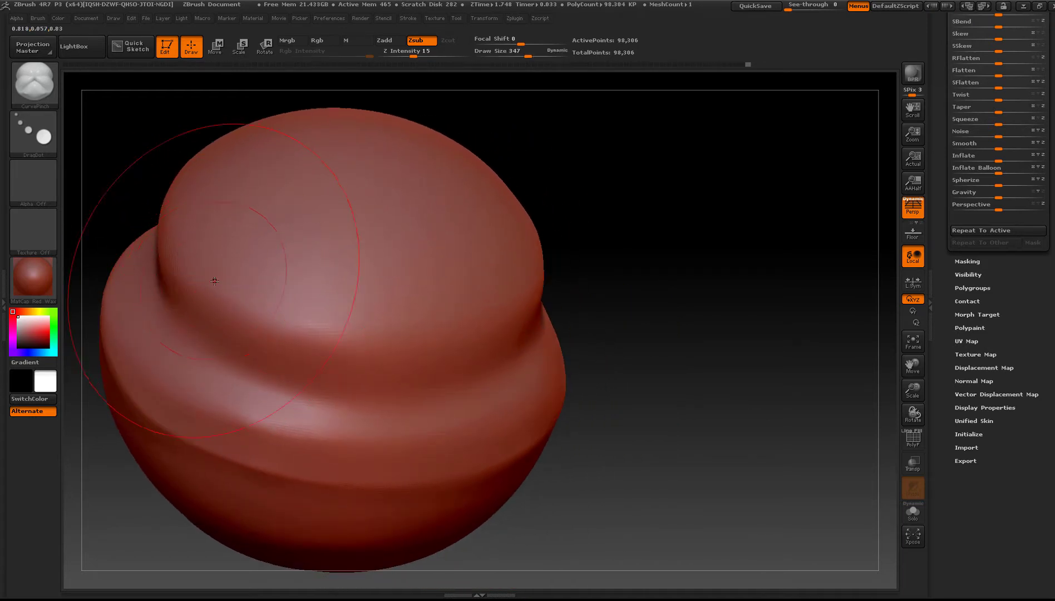
{"action": "right_click_drag", "start_coordinate": [217, 282], "coordinate": [318, 315], "text": "ctrl"}
{"action": "left_click", "coordinate": [407, 56]}
{"action": "left_click_drag", "start_coordinate": [407, 57], "coordinate": [379, 56]}
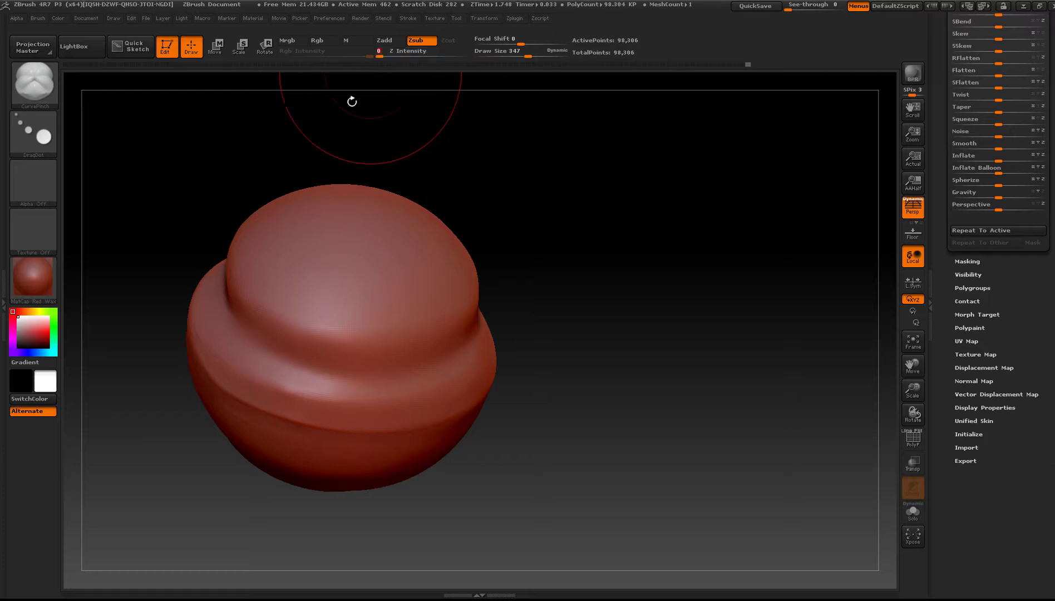
- Try to draw an open curve along the front edge of the upper dome, and undo it
{"action": "left_click_drag", "start_coordinate": [351, 99], "coordinate": [246, 282]}
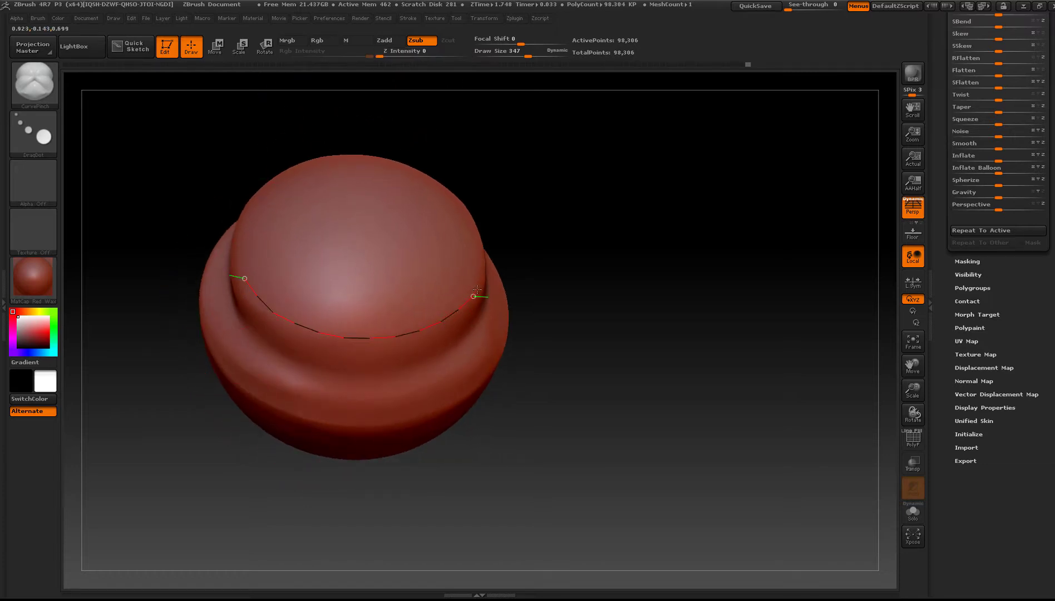
{"action": "left_click_drag", "start_coordinate": [484, 254], "coordinate": [485, 256]}
{"action": "left_click_drag", "start_coordinate": [581, 327], "coordinate": [509, 357]}
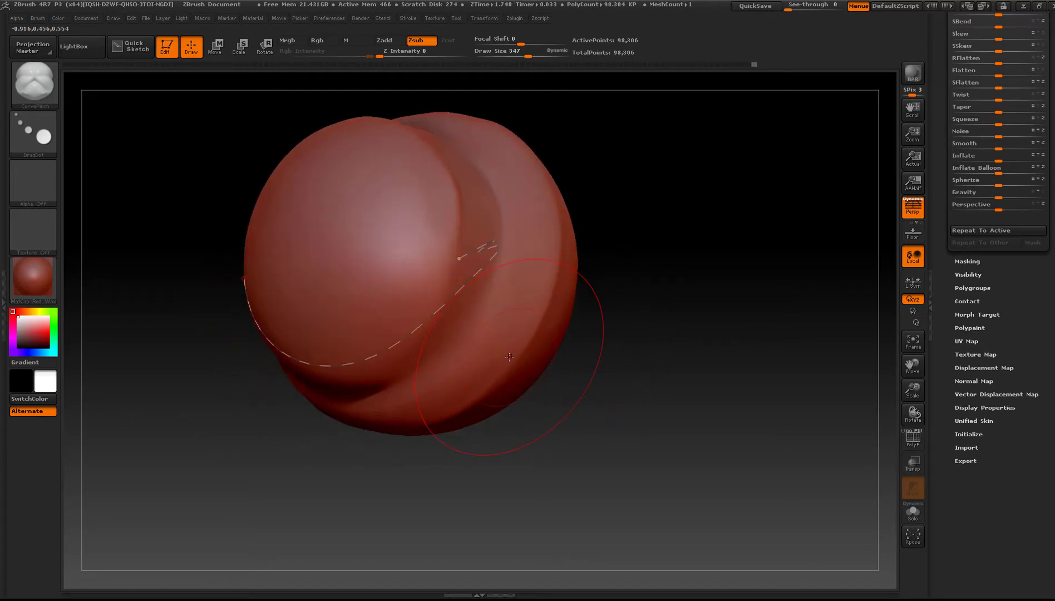
{"action": "key", "text": "ctrl+z"}
{"action": "mouse_move", "coordinate": [448, 327]}
{"action": "right_mouse_down"}
{"action": "mouse_move", "coordinate": [479, 338]}
{"action": "mouse_move", "coordinate": [369, 314]}
{"action": "right_mouse_up"}
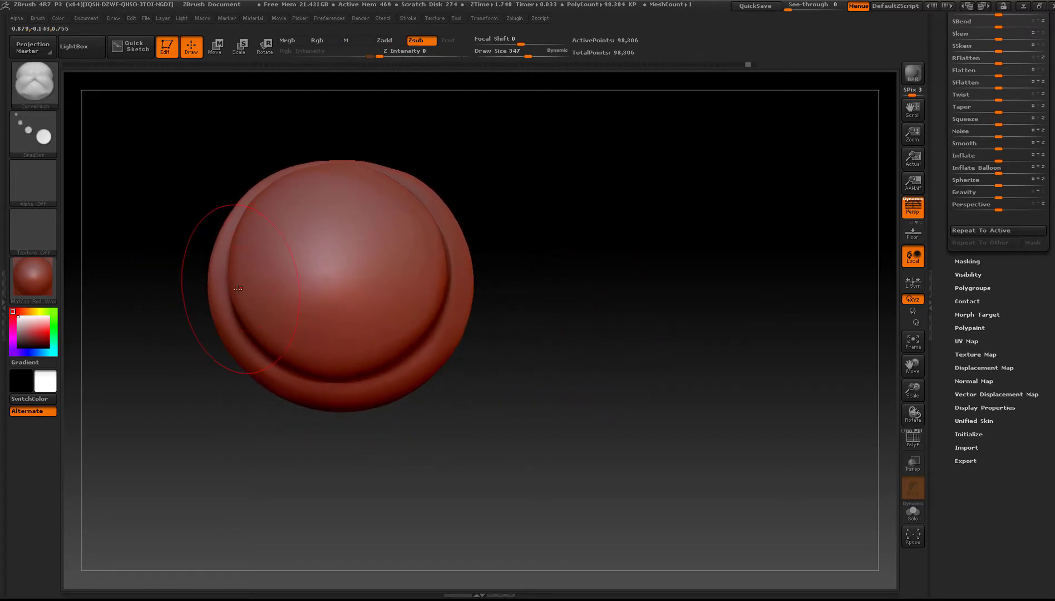
- Draw a curve around the edge of the upper dome and set Curve Smoothness to 50
{"action": "left_click_drag", "start_coordinate": [236, 291], "coordinate": [252, 315]}
{"action": "left_click_drag", "start_coordinate": [288, 346], "coordinate": [346, 299]}
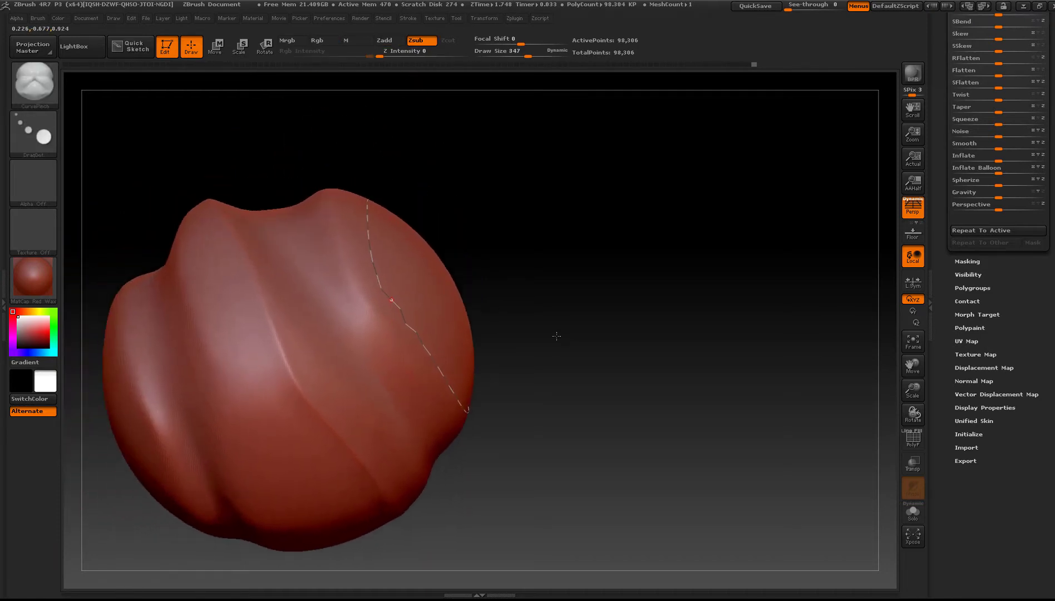
{"action": "left_click", "coordinate": [413, 20]}
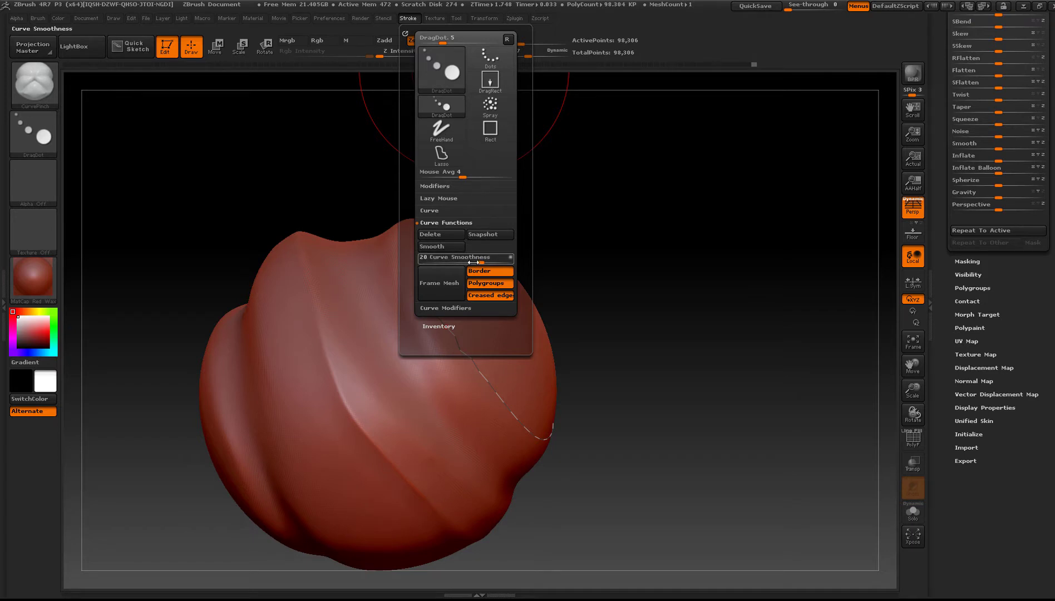
{"action": "mouse_move", "coordinate": [480, 262]}
{"action": "left_mouse_down"}
{"action": "mouse_move", "coordinate": [420, 262]}
{"action": "mouse_move", "coordinate": [496, 257]}
{"action": "left_mouse_up"}
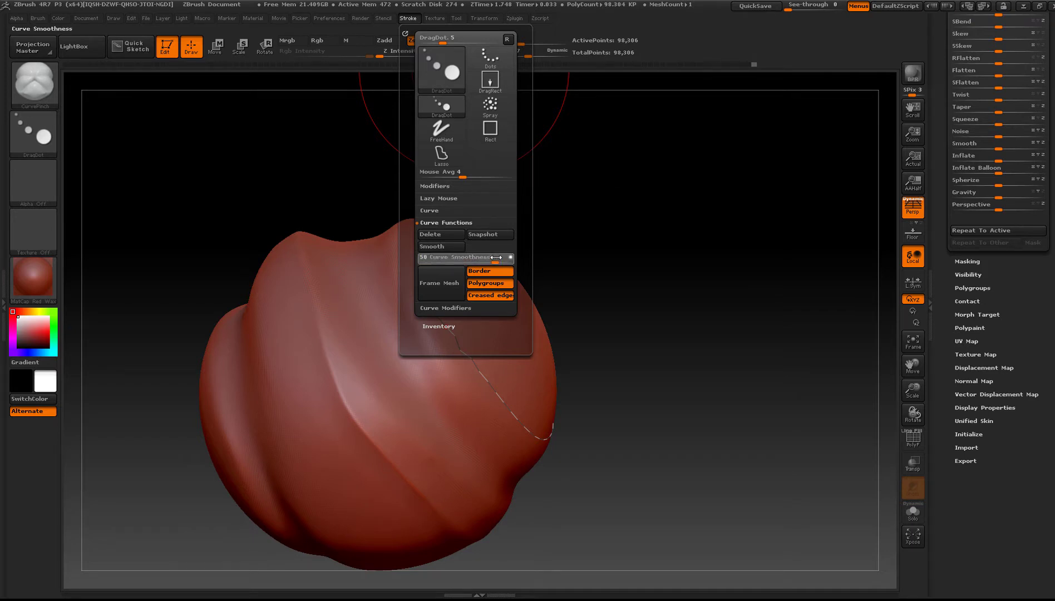
{"action": "right_click_drag", "start_coordinate": [590, 334], "coordinate": [438, 365]}
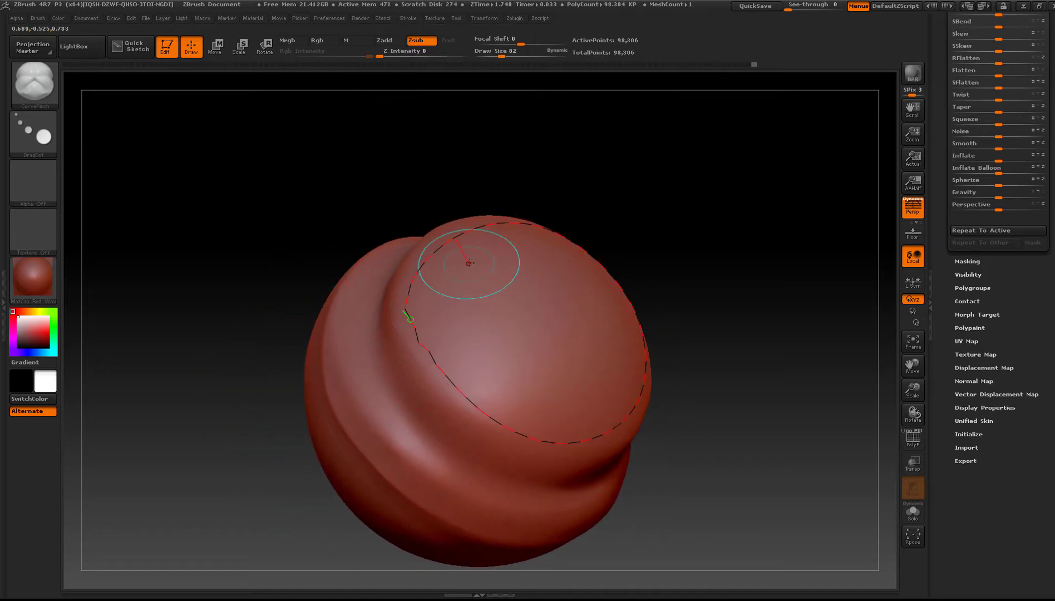
- Try a short curve on top of the dome and undo it
{"action": "left_click_drag", "start_coordinate": [493, 277], "coordinate": [487, 312]}
{"action": "left_click_drag", "start_coordinate": [537, 365], "coordinate": [541, 365]}
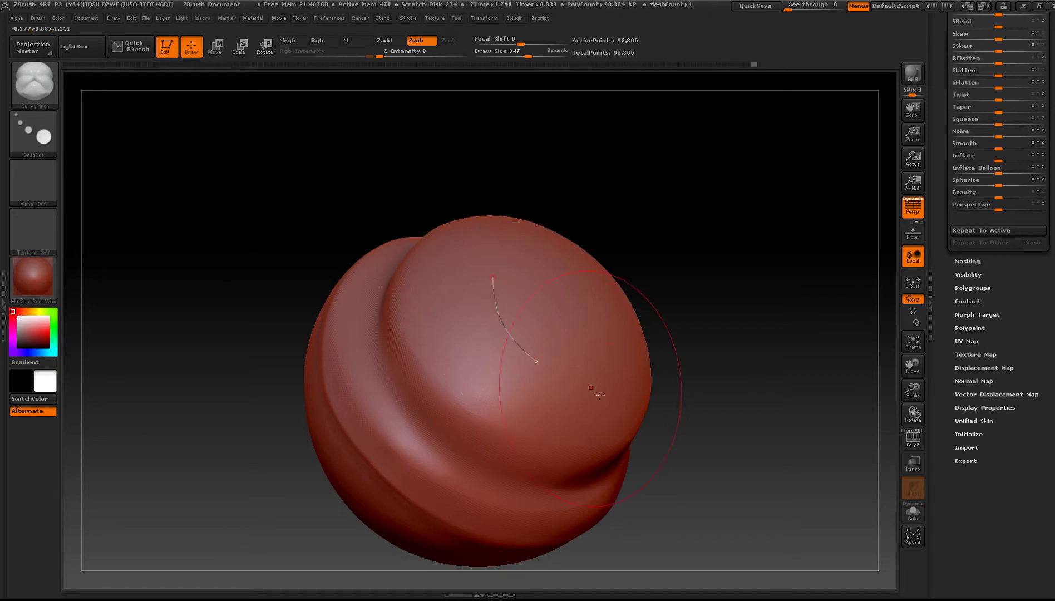
{"action": "key", "text": "ctrl+z"}
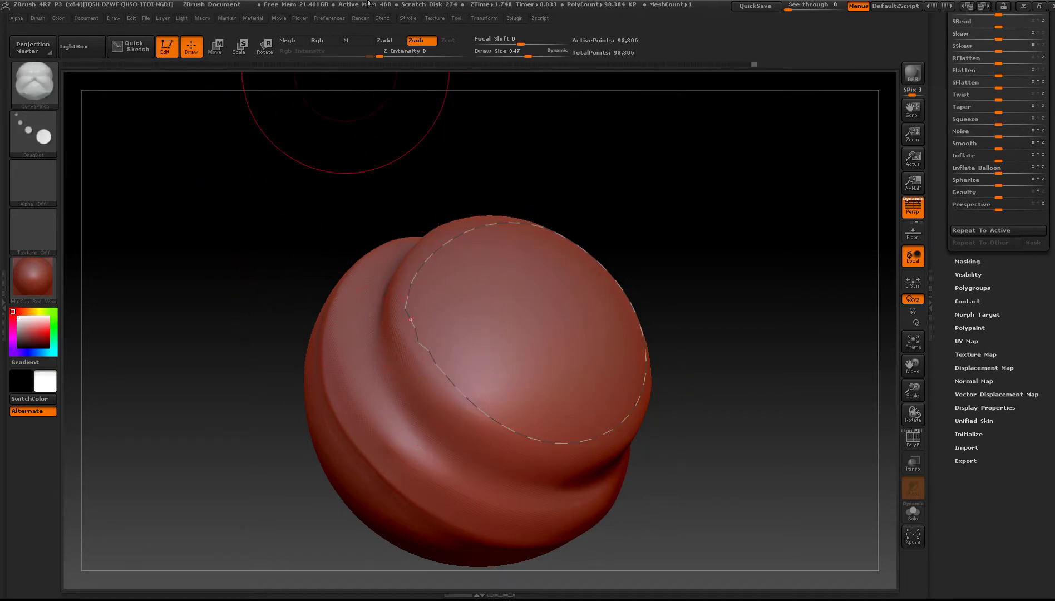
- Delete the curve around the dome and lower the CurveStep to its minimum
{"action": "left_click", "coordinate": [410, 18]}
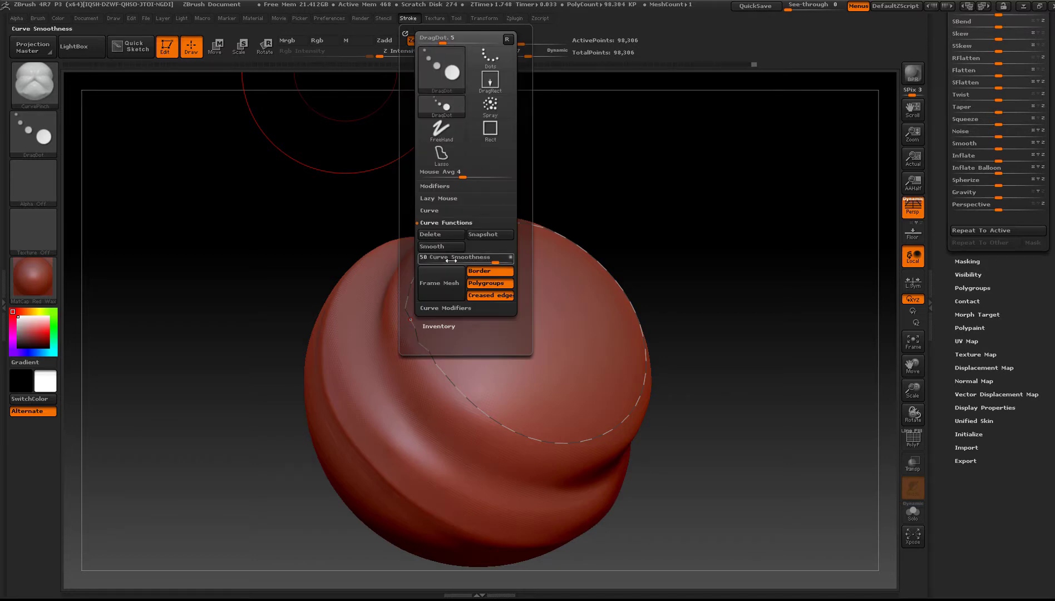
{"action": "left_click", "coordinate": [440, 234]}
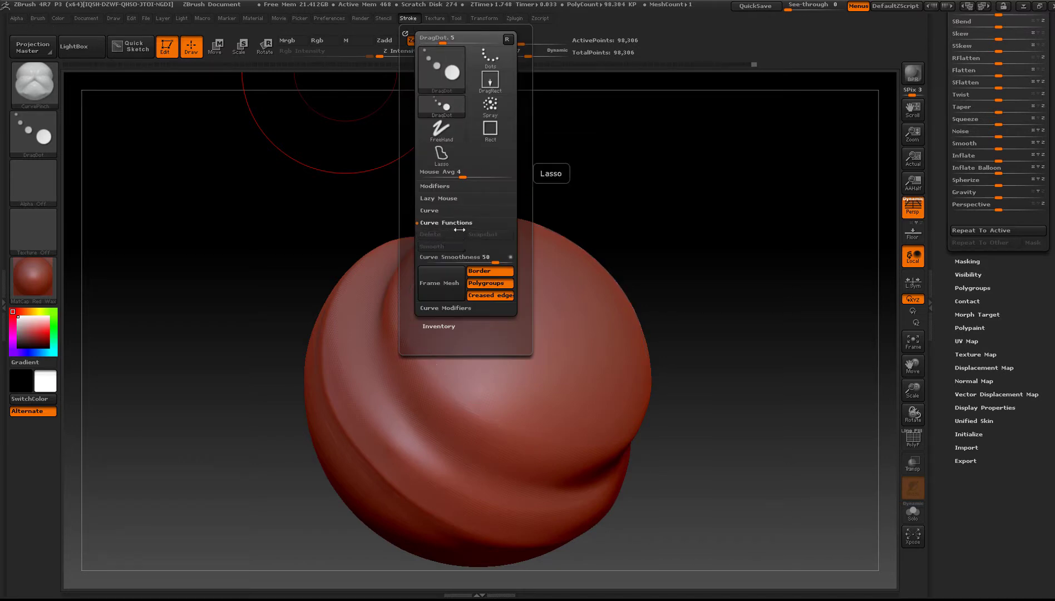
{"action": "left_click", "coordinate": [438, 210]}
{"action": "left_click", "coordinate": [457, 223]}
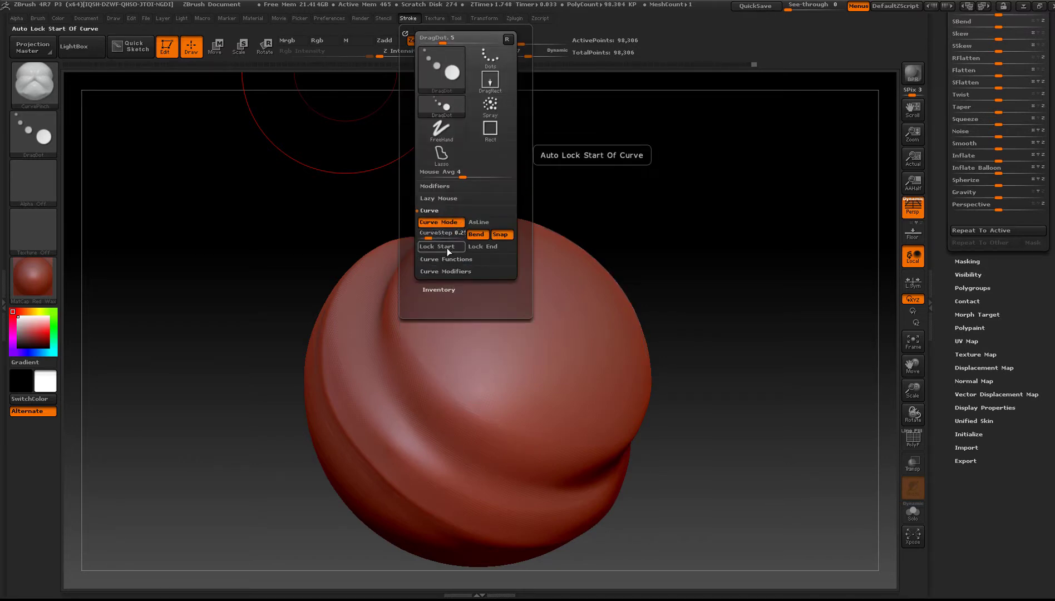
{"action": "left_click", "coordinate": [433, 232]}
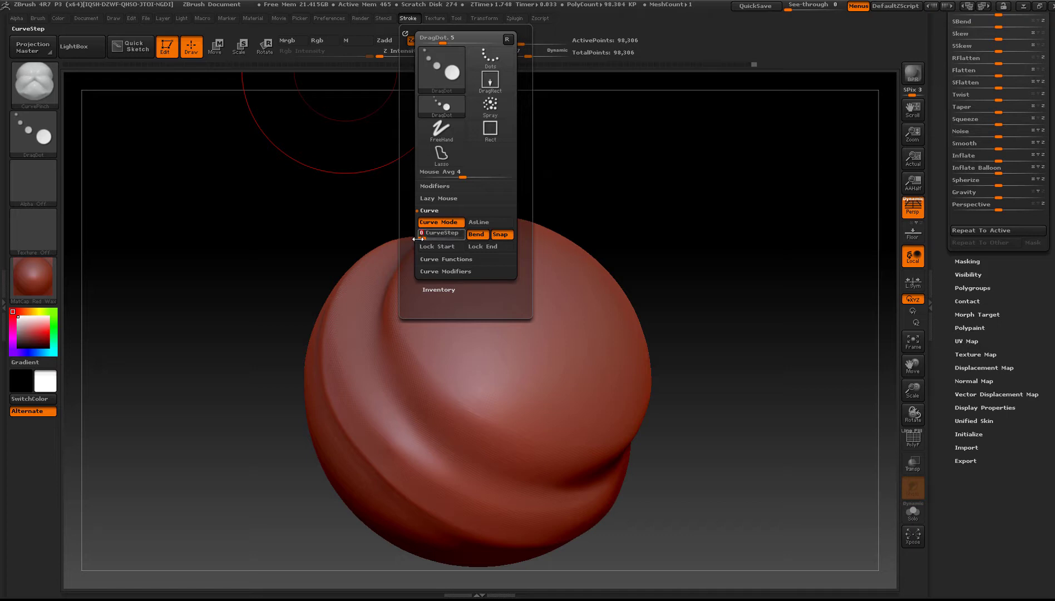
- Try to draw the curve around the upper dome again with the lowered curve step
{"action": "left_click_drag", "start_coordinate": [442, 270], "coordinate": [442, 277]}
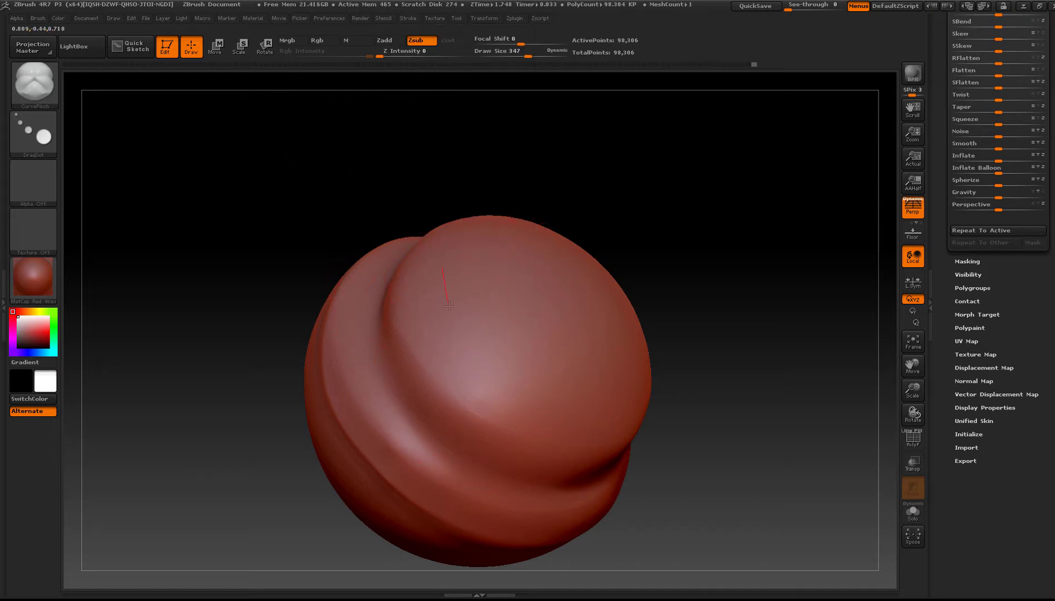
{"action": "left_click_drag", "start_coordinate": [567, 415], "coordinate": [630, 406]}
{"action": "left_click", "coordinate": [584, 266]}
{"action": "left_click_drag", "start_coordinate": [456, 251], "coordinate": [443, 267]}
{"action": "left_click", "coordinate": [487, 336]}
{"action": "mouse_move", "coordinate": [558, 352]}
{"action": "right_mouse_down"}
{"action": "mouse_move", "coordinate": [568, 356]}
{"action": "mouse_move", "coordinate": [534, 382]}
{"action": "right_mouse_up"}
{"action": "key", "text": "shift"}
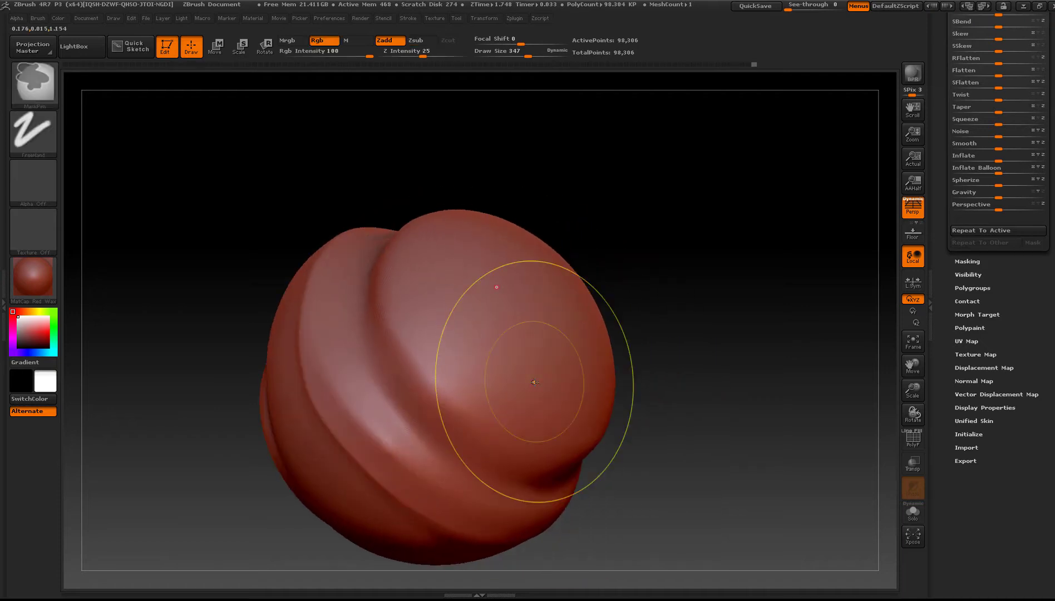
- Set the draw size to 32 and draw a curve all the way around the upper dome, back to its start
{"action": "key", "text": "s"}
{"action": "left_click_drag", "start_coordinate": [493, 256], "coordinate": [464, 258]}
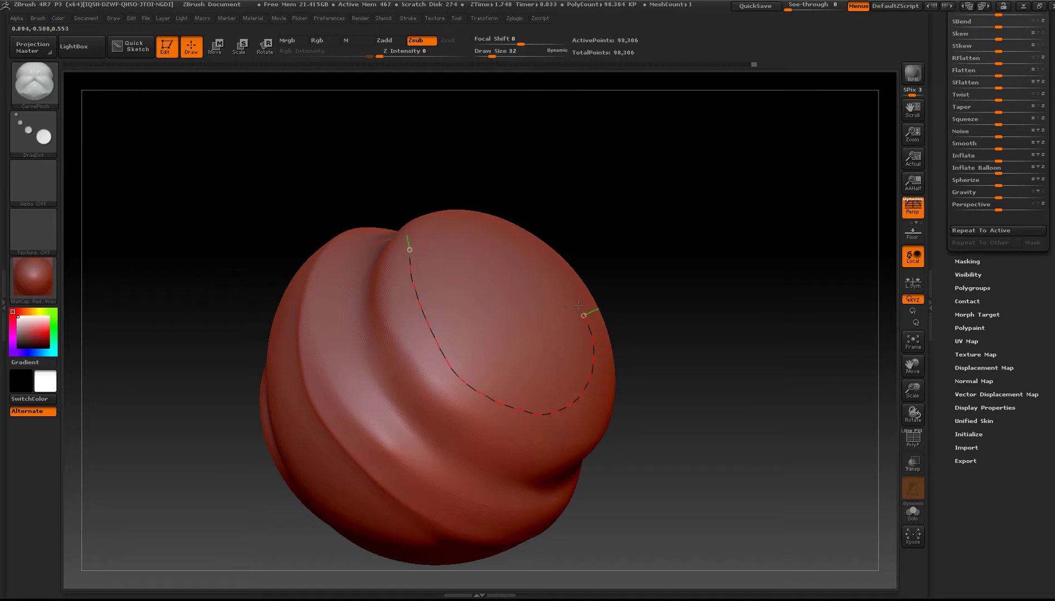
{"action": "key", "text": "bracketright"}
{"action": "key", "text": "bracketright"}
{"action": "key", "text": "bracketright"}
{"action": "key", "text": "bracketright"}
{"action": "key", "text": "bracketright"}
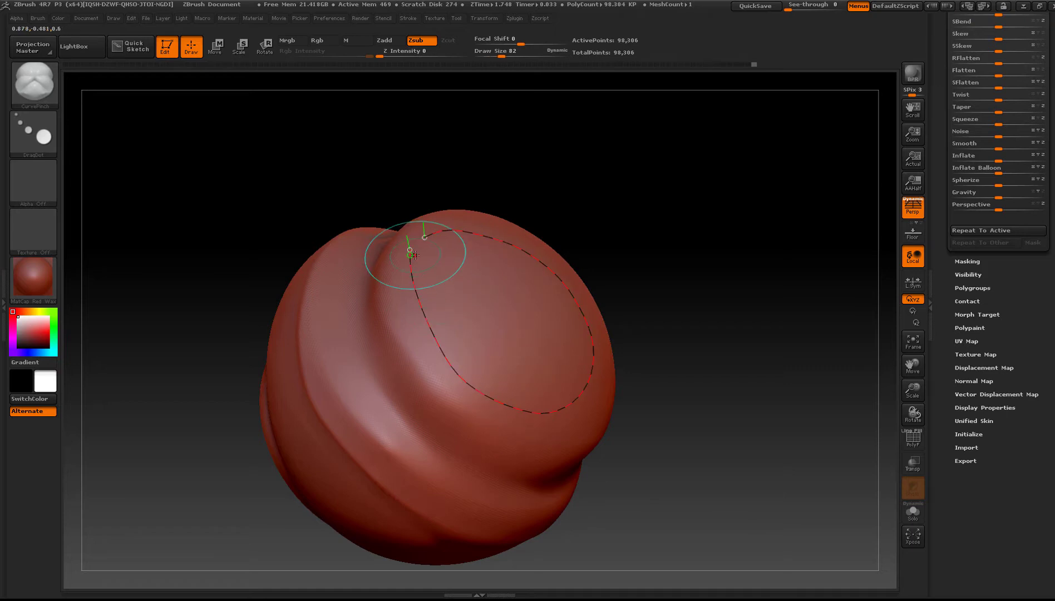
{"action": "left_click", "coordinate": [414, 239]}
- Undo the curve drawn around the upper dome
{"action": "key", "text": "ctrl"}
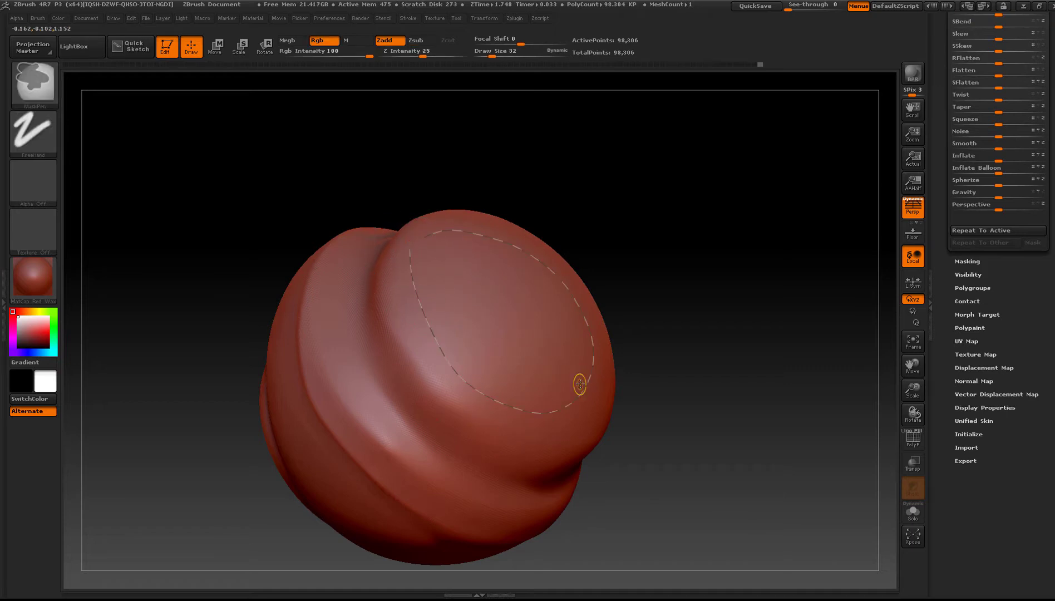
{"action": "key", "text": "ctrl"}
{"action": "key", "text": "ctrl"}
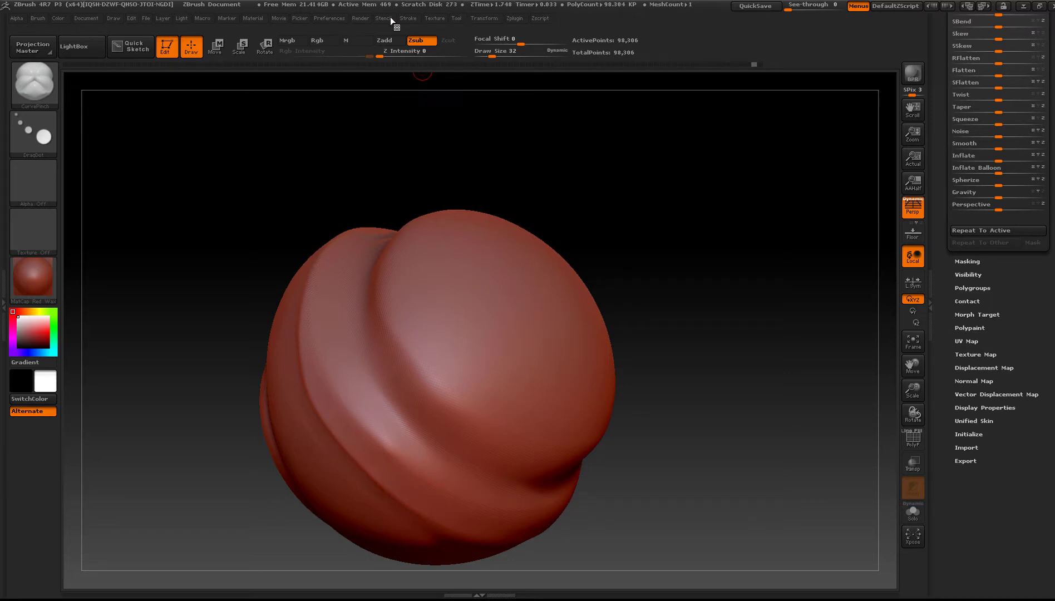
- Set the CurveStep to 0.25 for the curve stroke
{"action": "left_click", "coordinate": [413, 16]}
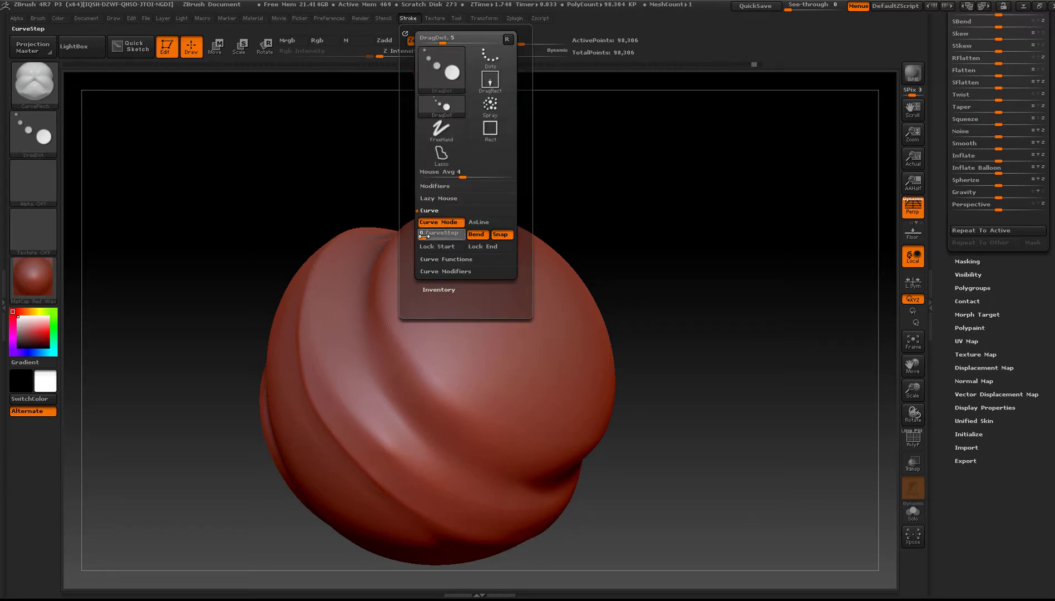
{"action": "key", "text": "BackSpace"}
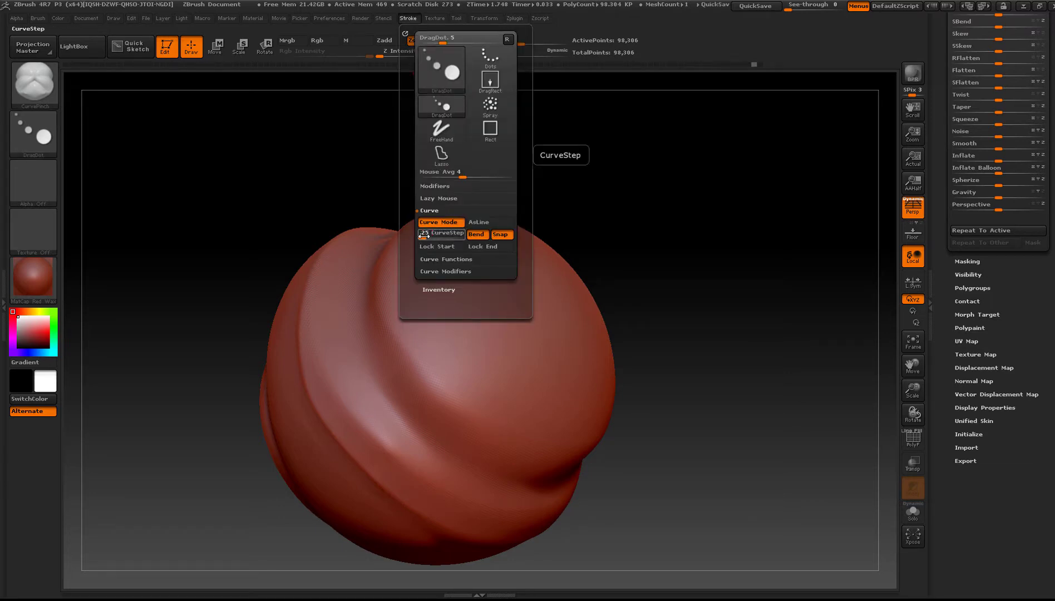
{"action": "left_click", "coordinate": [423, 235]}
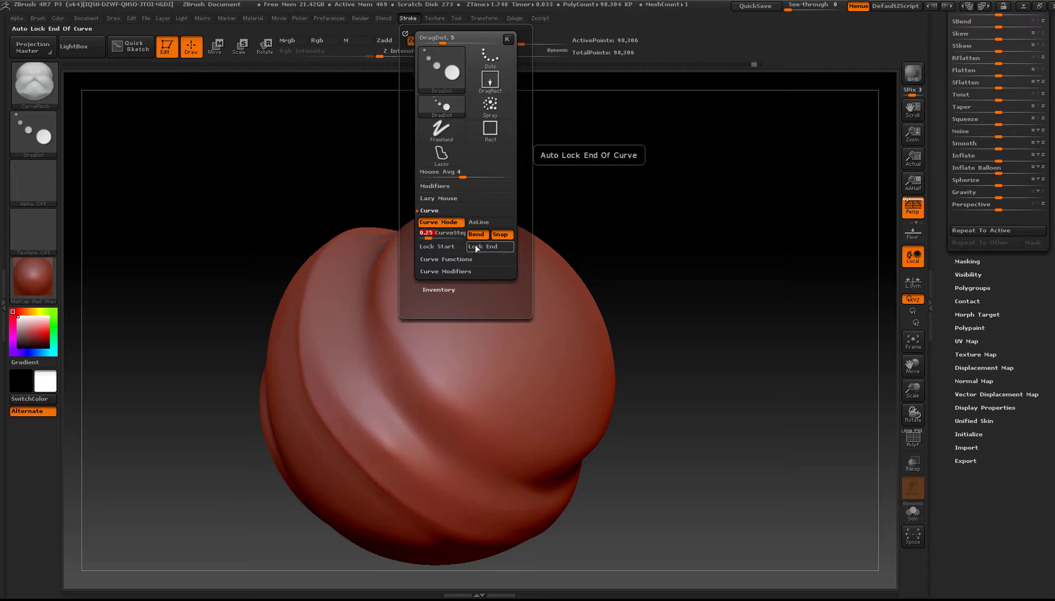
{"action": "left_click", "coordinate": [445, 260]}
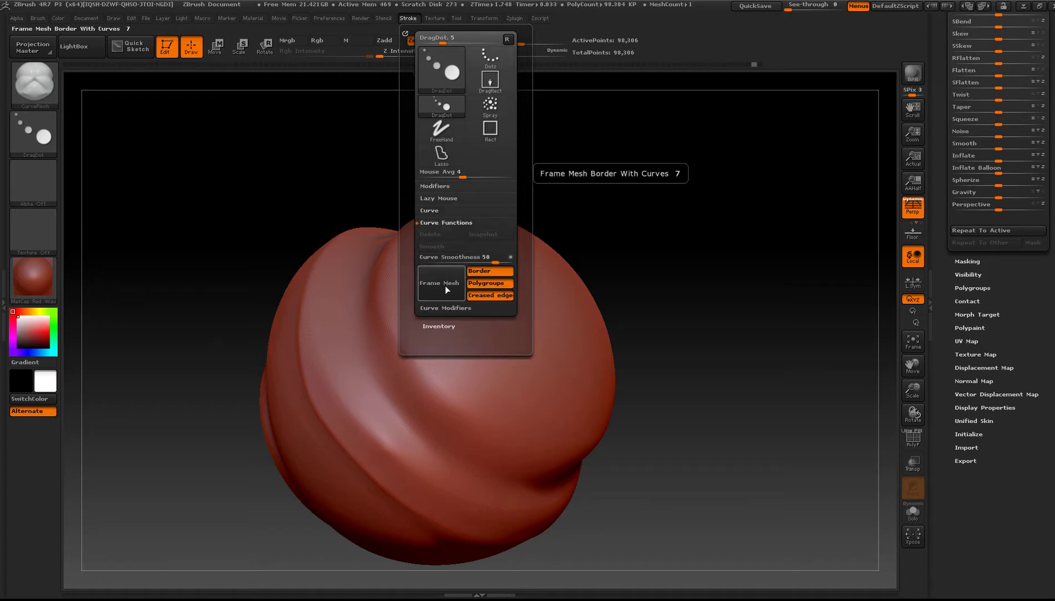
{"action": "left_click", "coordinate": [445, 306]}
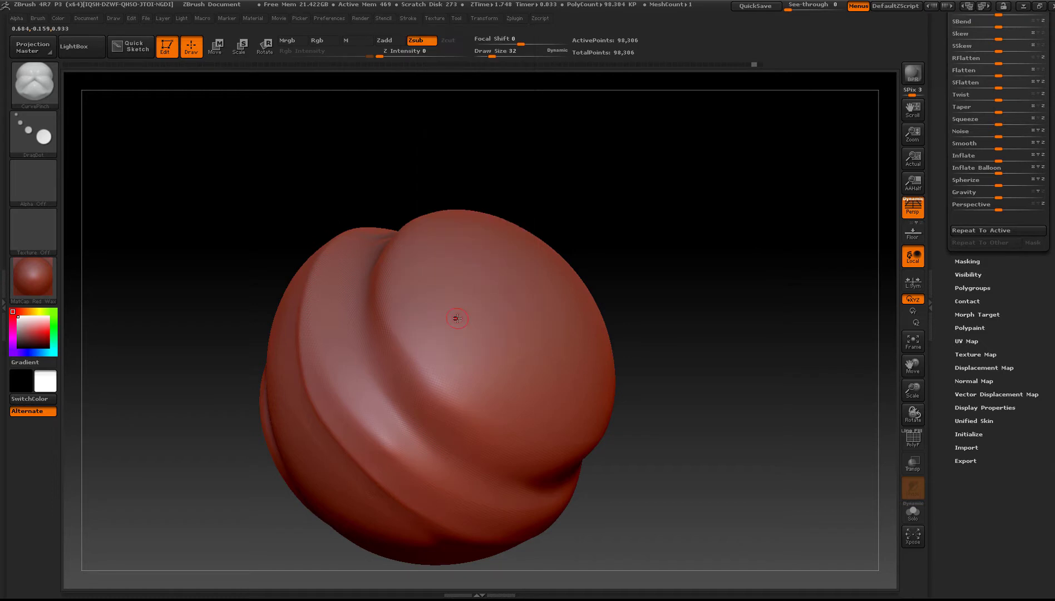
- Raise the Curve Smoothness to 100 in the curve functions
{"action": "left_click", "coordinate": [442, 17]}
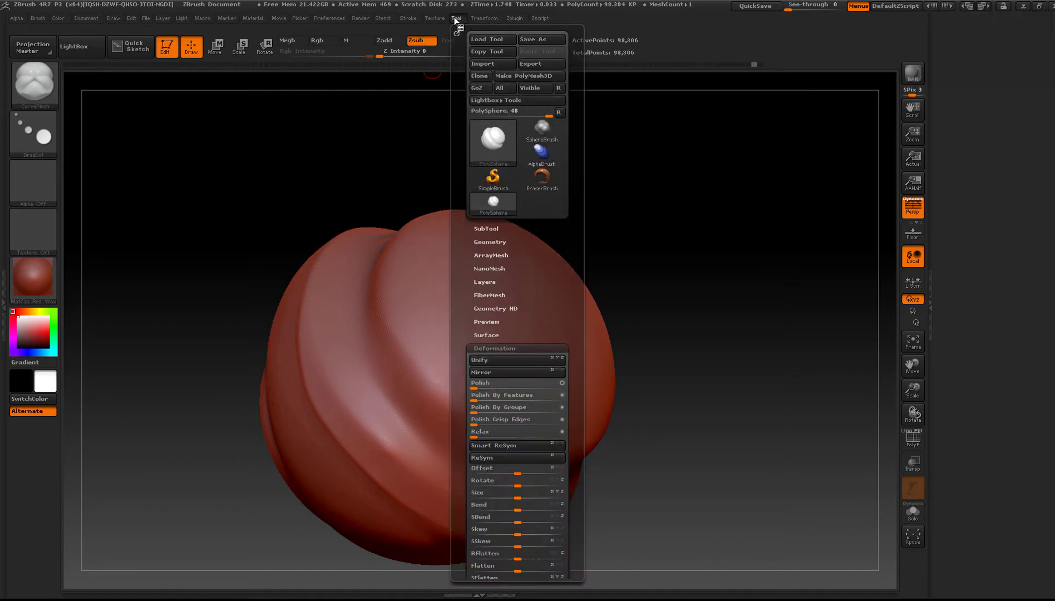
{"action": "mouse_move", "coordinate": [421, 17]}
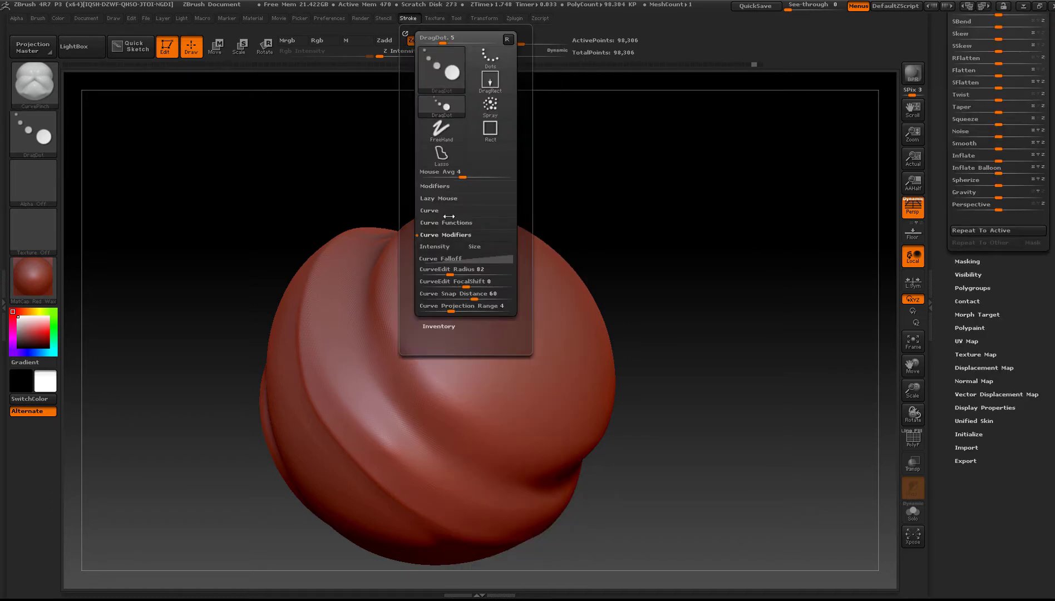
{"action": "left_click", "coordinate": [446, 234]}
{"action": "left_click", "coordinate": [445, 223]}
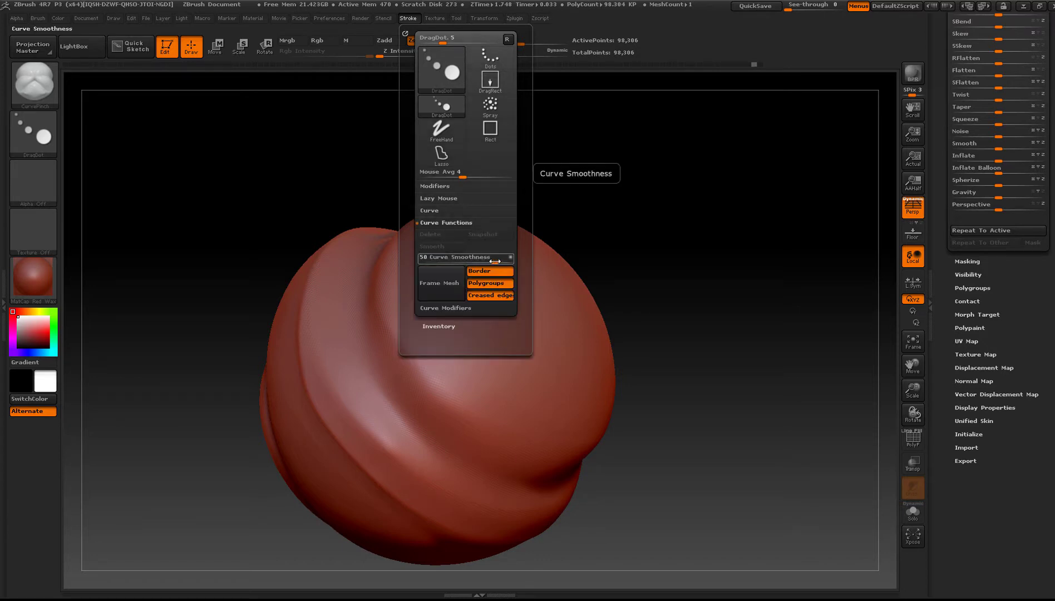
{"action": "left_click_drag", "start_coordinate": [495, 261], "coordinate": [456, 259]}
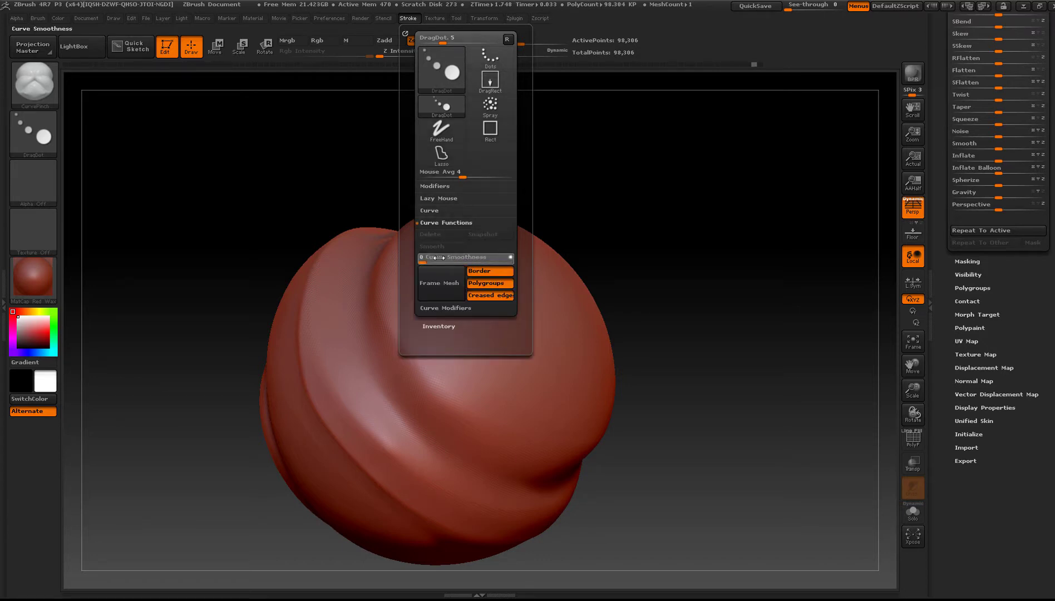
{"action": "left_click_drag", "start_coordinate": [450, 262], "coordinate": [519, 264]}
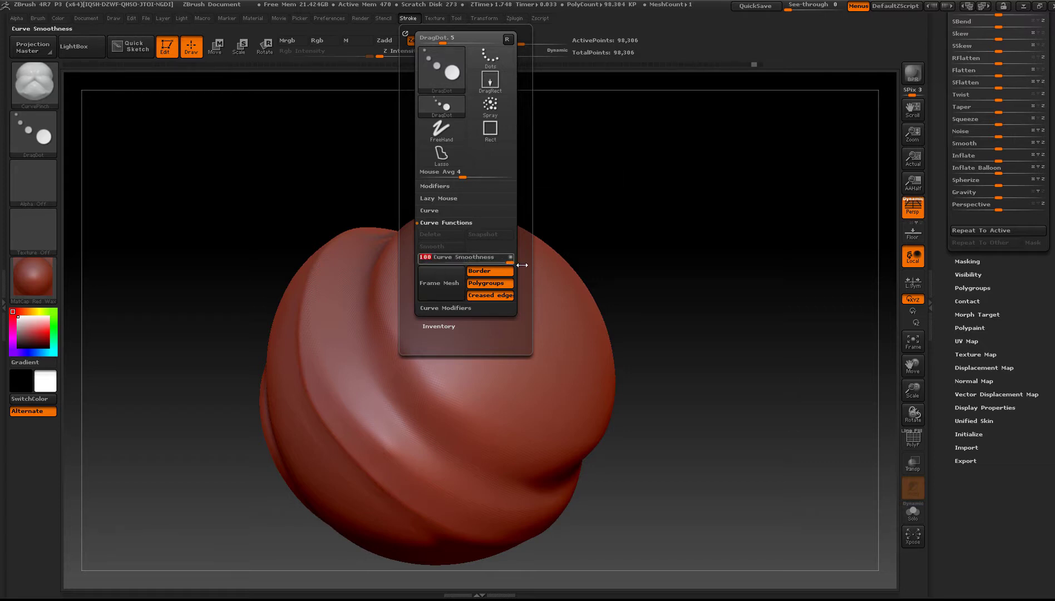
- Set the draw size to 97 and draw a curve all the way around the upper dome, back to its start
{"action": "right_click_drag", "start_coordinate": [464, 348], "coordinate": [361, 321]}
{"action": "key", "text": "s"}
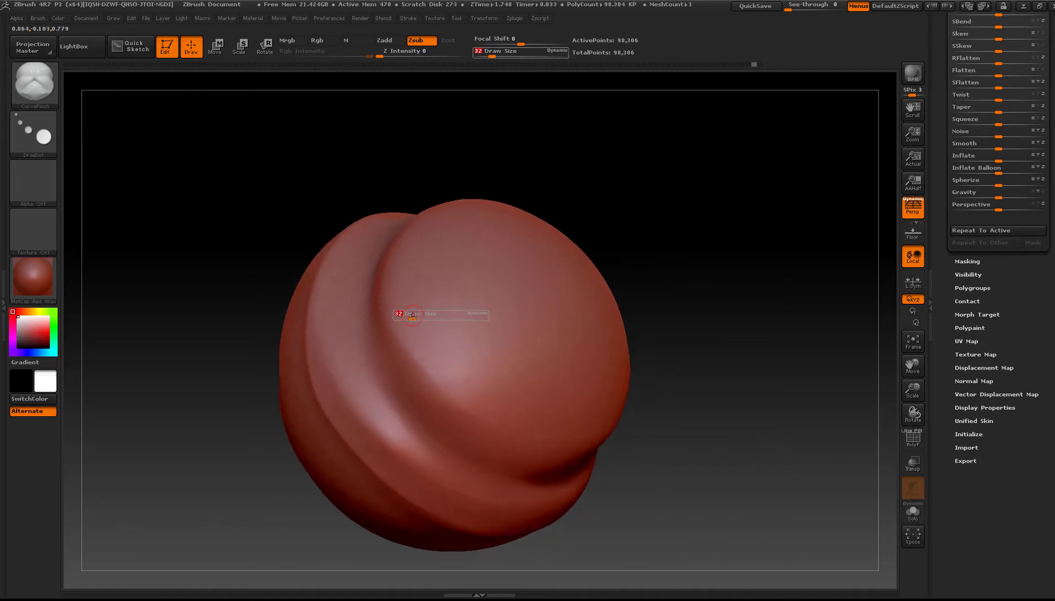
{"action": "left_click_drag", "start_coordinate": [411, 318], "coordinate": [424, 319]}
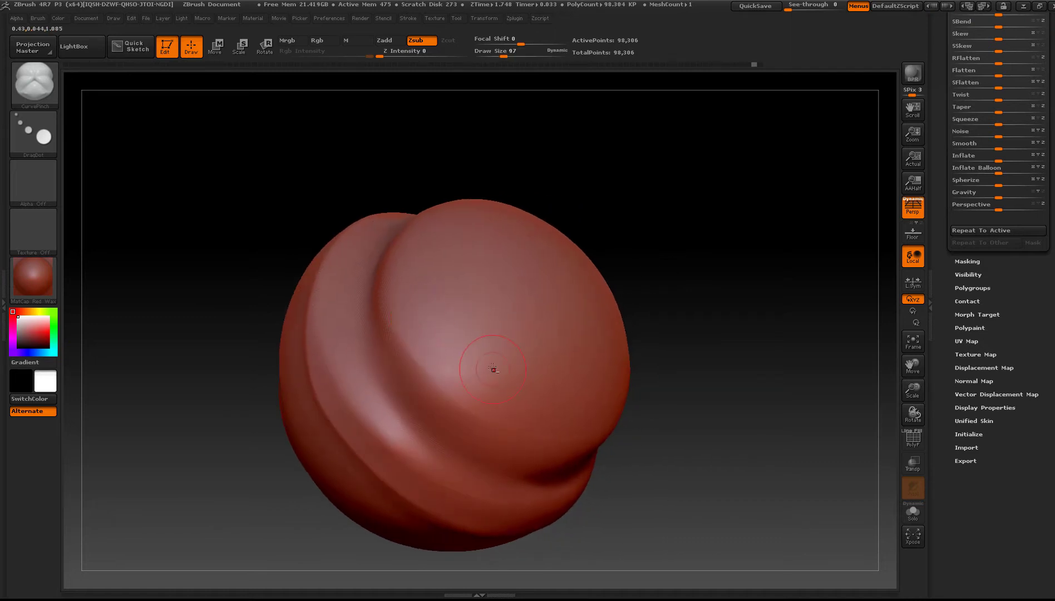
{"action": "mouse_move", "coordinate": [492, 368]}
{"action": "right_mouse_down"}
{"action": "mouse_move", "coordinate": [391, 247]}
{"action": "mouse_move", "coordinate": [421, 331]}
{"action": "mouse_move", "coordinate": [528, 254]}
{"action": "mouse_move", "coordinate": [457, 301]}
{"action": "right_mouse_up"}
{"action": "left_click_drag", "start_coordinate": [370, 219], "coordinate": [363, 229]}
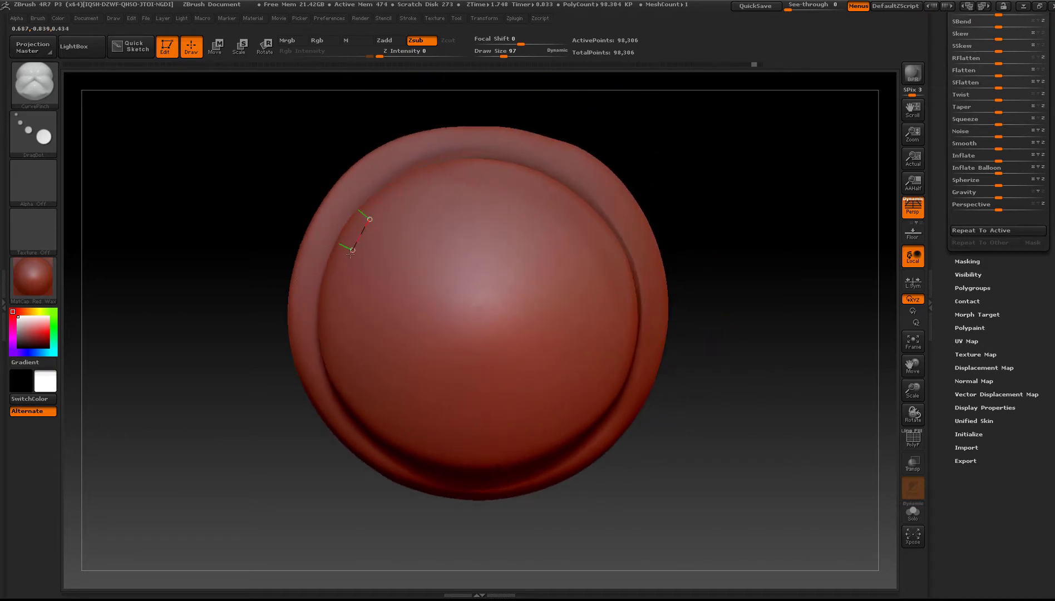
{"action": "mouse_move", "coordinate": [368, 415]}
{"action": "left_mouse_down"}
{"action": "mouse_move", "coordinate": [403, 453]}
{"action": "mouse_move", "coordinate": [471, 474]}
{"action": "mouse_move", "coordinate": [542, 450]}
{"action": "left_mouse_up"}
{"action": "left_click_drag", "start_coordinate": [369, 219], "coordinate": [369, 218]}
- Check the dome curve from several sides and even out its wobbly stretches into a smooth loop
{"action": "mouse_move", "coordinate": [576, 420]}
{"action": "right_mouse_down"}
{"action": "mouse_move", "coordinate": [577, 289]}
{"action": "mouse_move", "coordinate": [589, 292]}
{"action": "right_mouse_up"}
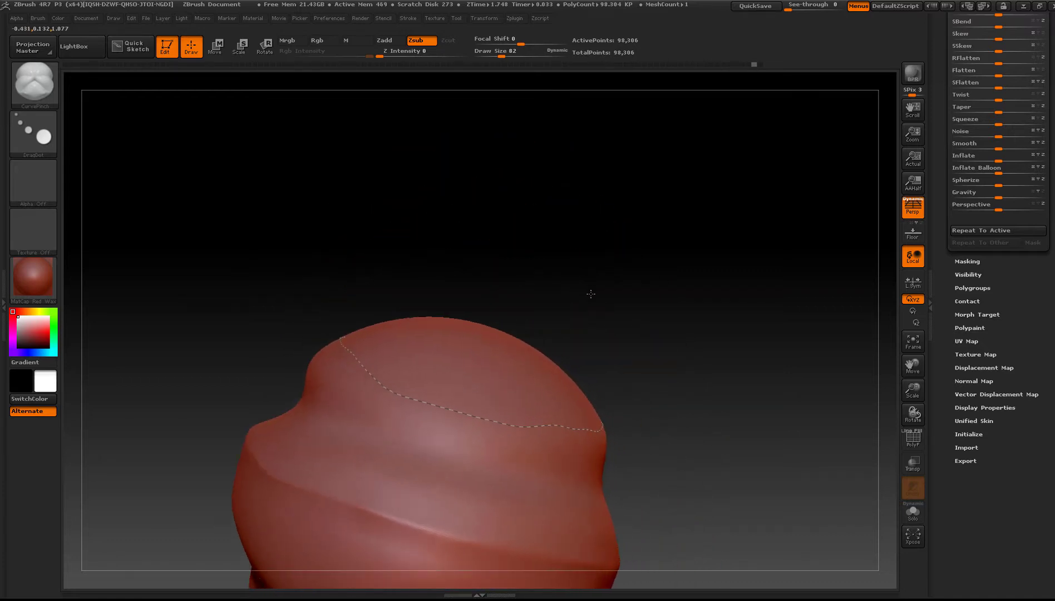
{"action": "key", "text": "ctrl"}
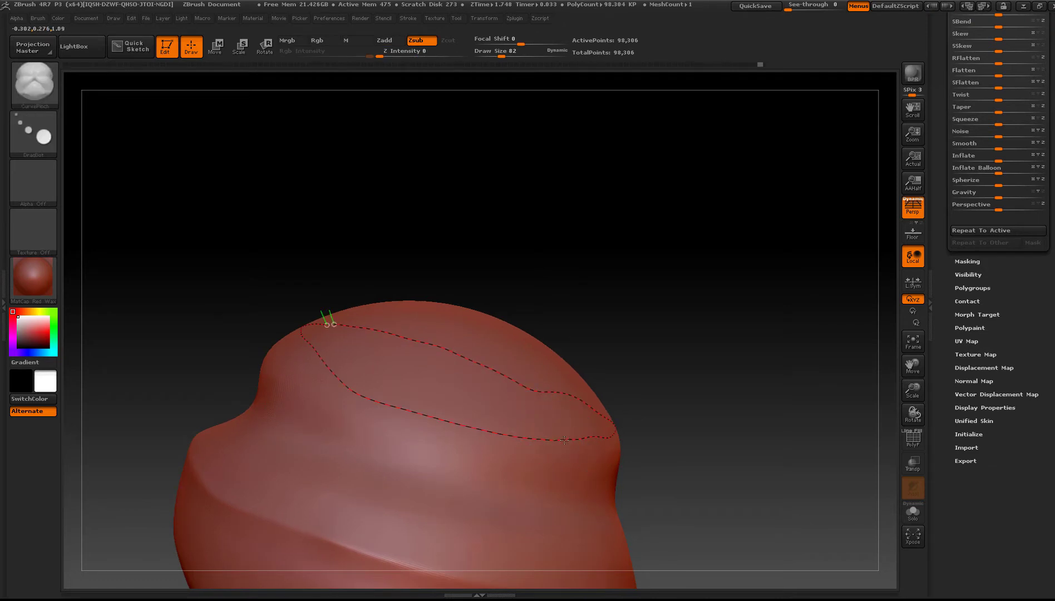
{"action": "mouse_move", "coordinate": [623, 440]}
{"action": "right_mouse_down"}
{"action": "mouse_move", "coordinate": [522, 440]}
{"action": "mouse_move", "coordinate": [576, 437]}
{"action": "right_mouse_up"}
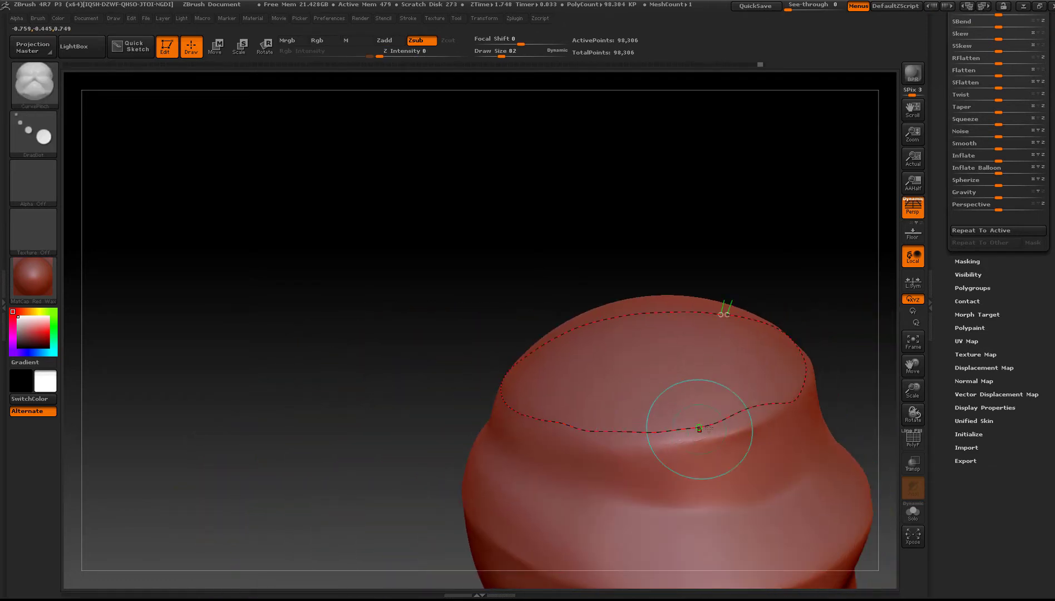
{"action": "right_click_drag", "start_coordinate": [735, 421], "coordinate": [789, 400]}
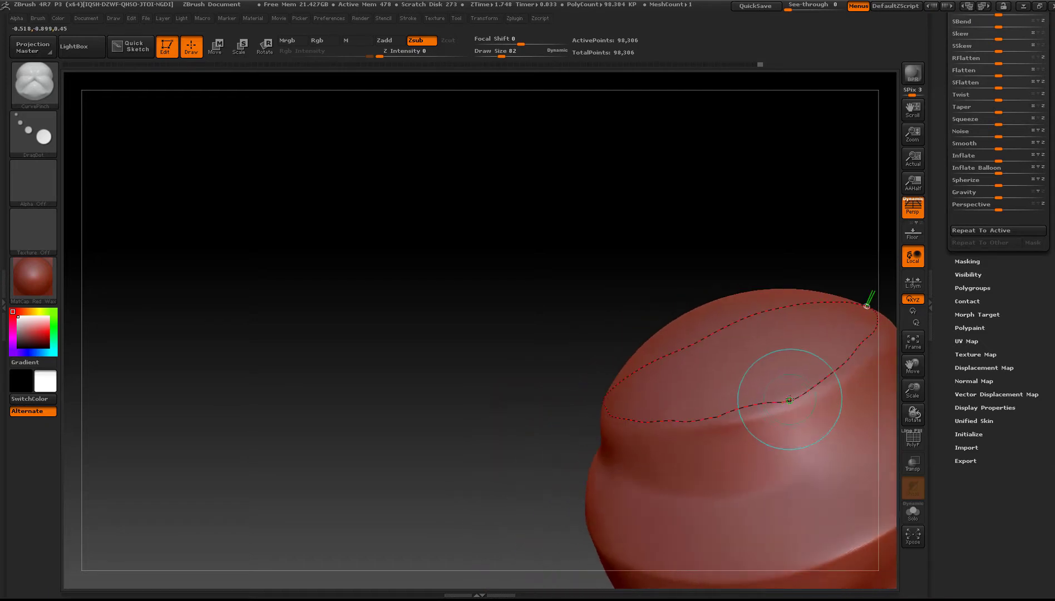
{"action": "mouse_move", "coordinate": [790, 400]}
{"action": "left_mouse_down"}
{"action": "mouse_move", "coordinate": [750, 400]}
{"action": "mouse_move", "coordinate": [770, 404]}
{"action": "left_mouse_up"}
{"action": "right_click_drag", "start_coordinate": [831, 381], "coordinate": [809, 345]}
{"action": "mouse_move", "coordinate": [678, 342]}
{"action": "right_mouse_down"}
{"action": "mouse_move", "coordinate": [723, 383]}
{"action": "mouse_move", "coordinate": [666, 382]}
{"action": "right_mouse_up"}
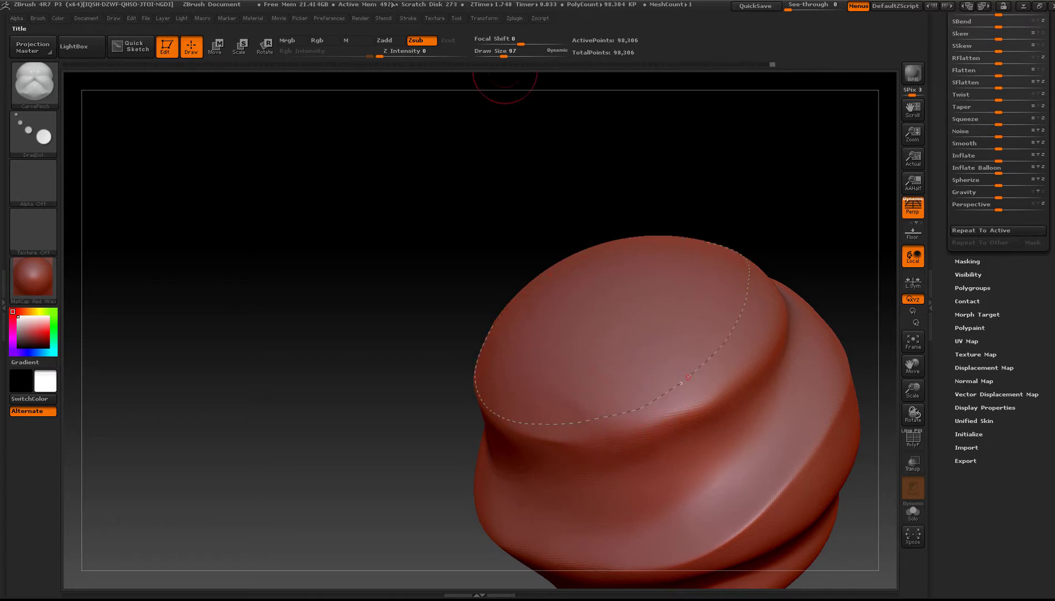
- Review the stroke's Curve, Curve Modifiers and Curve Functions settings
{"action": "left_click", "coordinate": [416, 17]}
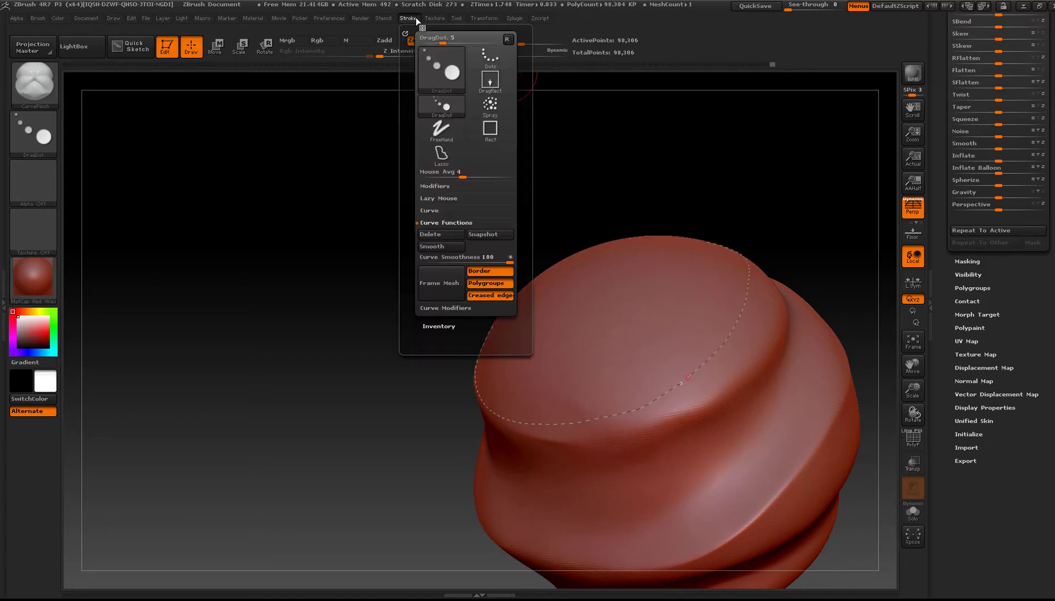
{"action": "left_click", "coordinate": [439, 212]}
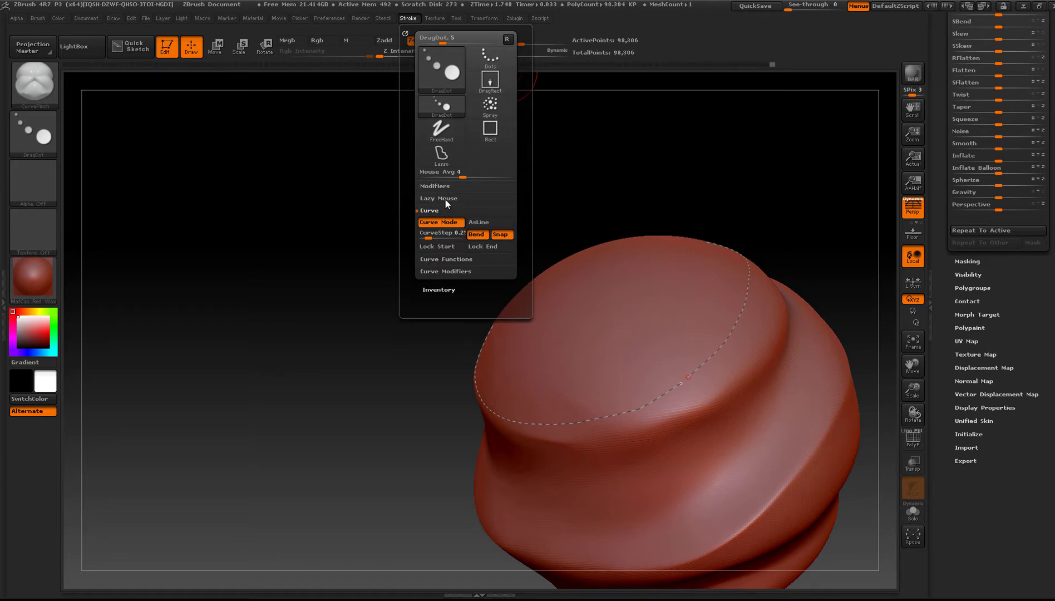
{"action": "left_click", "coordinate": [440, 210]}
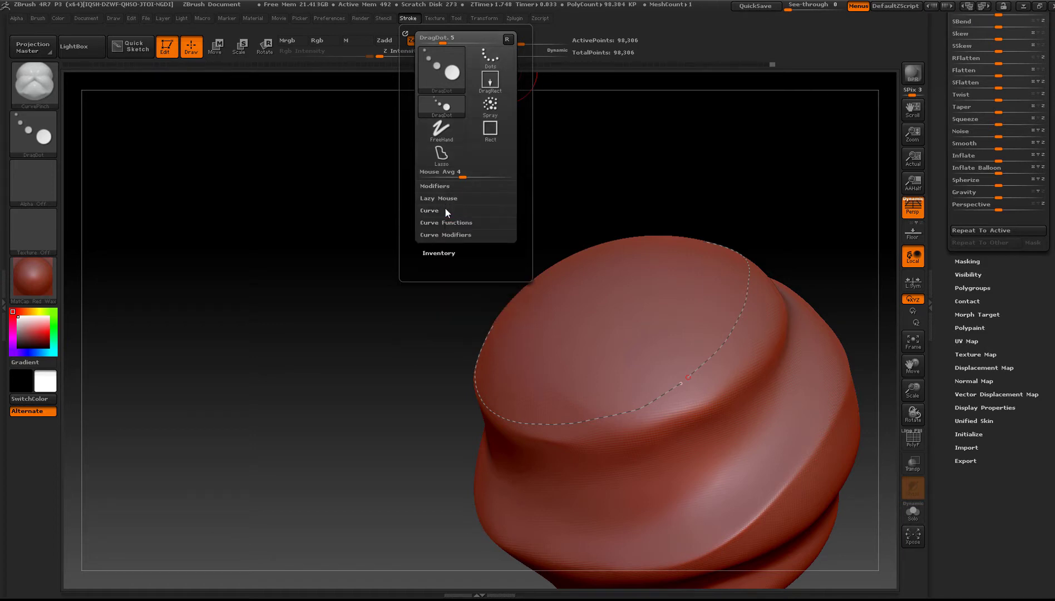
{"action": "left_click", "coordinate": [446, 234]}
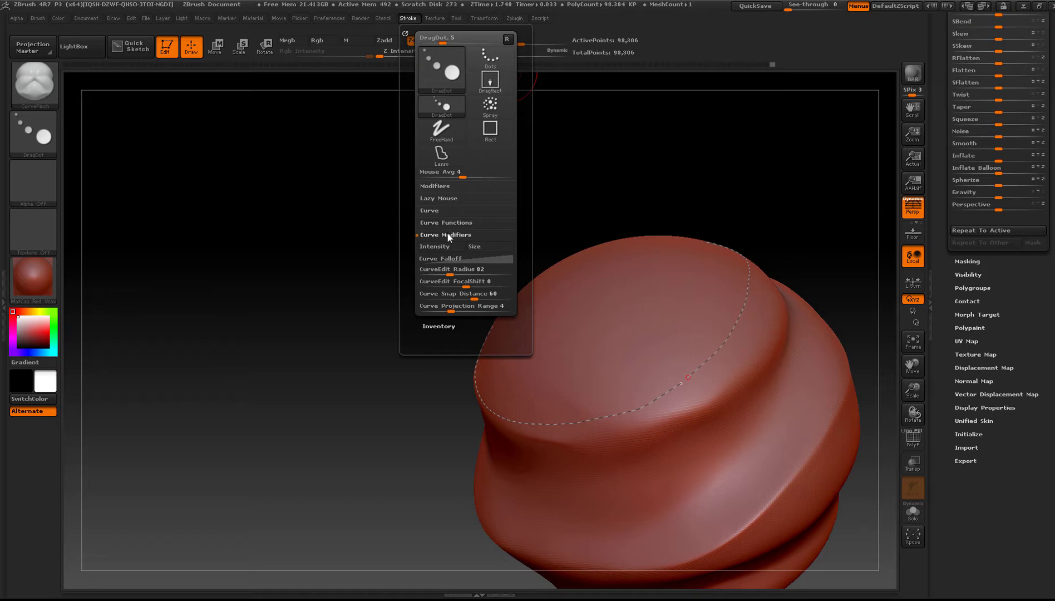
{"action": "left_click", "coordinate": [448, 233]}
{"action": "left_click", "coordinate": [445, 222]}
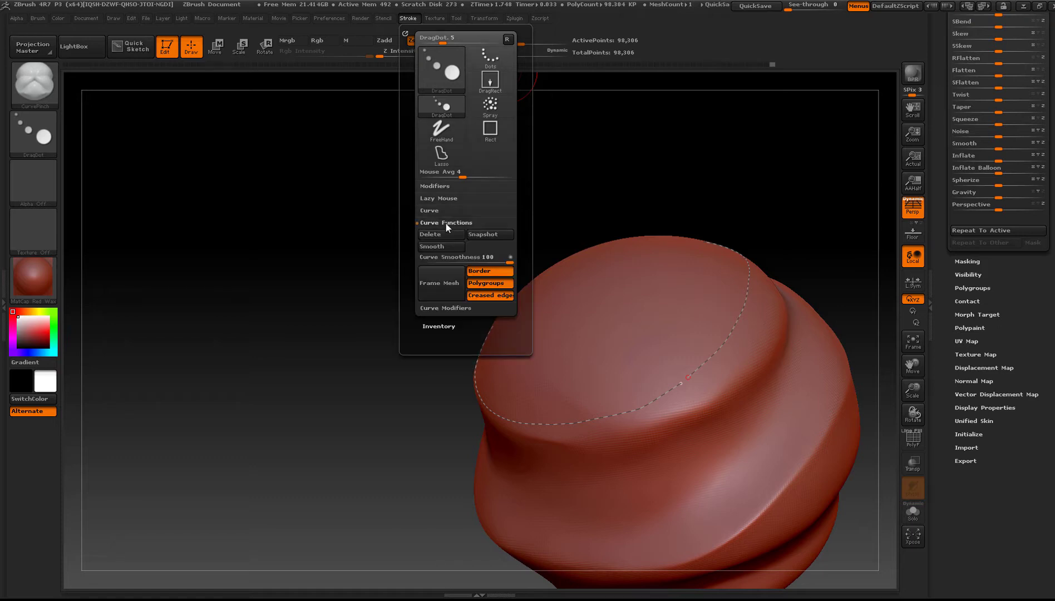
{"action": "left_click", "coordinate": [445, 223]}
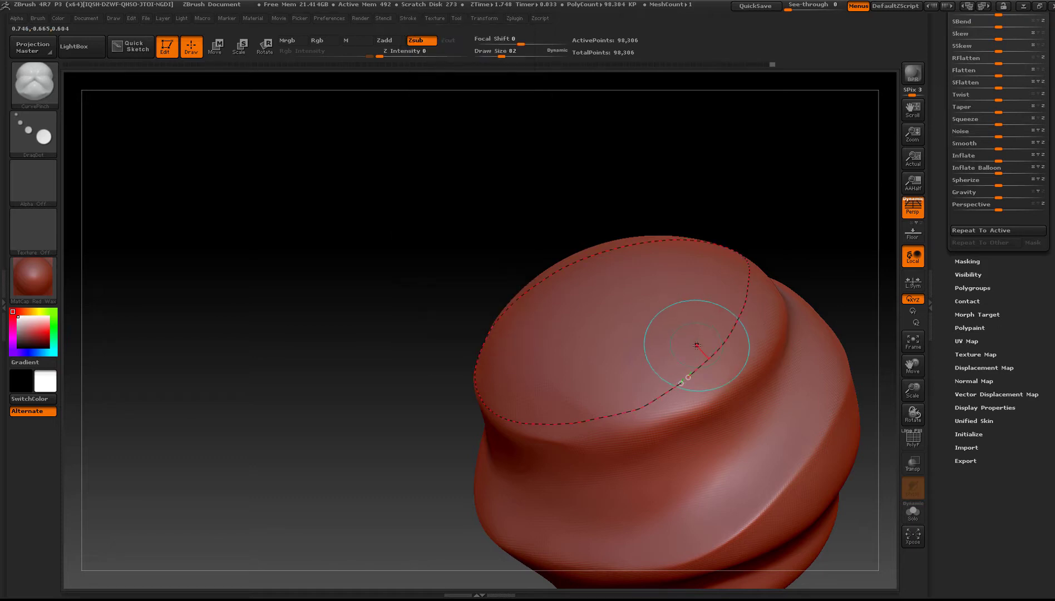
- Try to pinch the form along the dome curve with draw size 355 and Z Intensity 3
{"action": "mouse_move", "coordinate": [698, 345]}
{"action": "right_mouse_down"}
{"action": "mouse_move", "coordinate": [640, 348]}
{"action": "mouse_move", "coordinate": [697, 342]}
{"action": "mouse_move", "coordinate": [702, 314]}
{"action": "mouse_move", "coordinate": [712, 330]}
{"action": "right_mouse_up"}
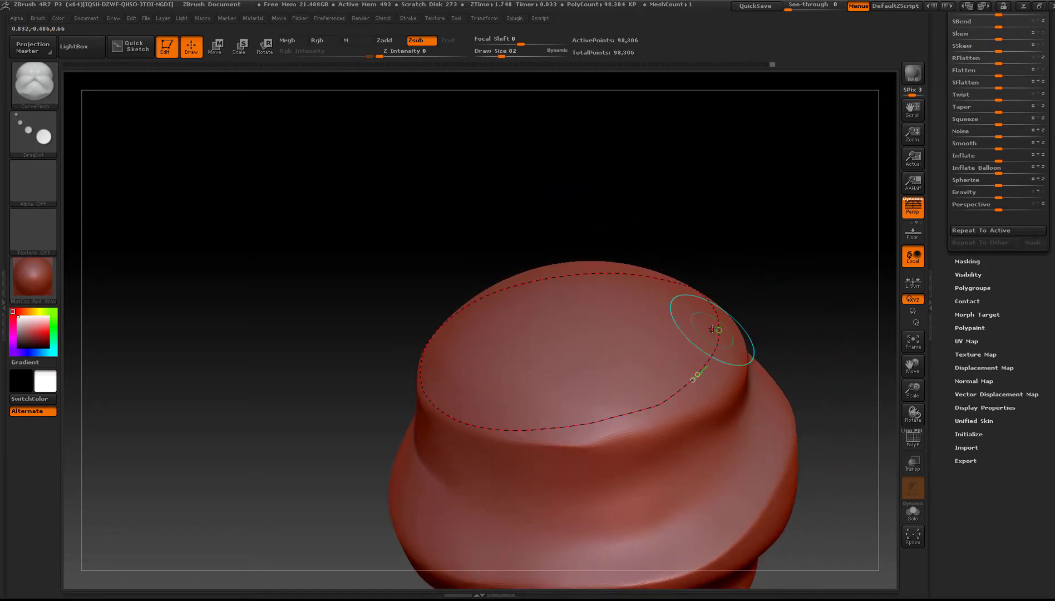
{"action": "mouse_move", "coordinate": [619, 351]}
{"action": "right_mouse_down", "text": "alt"}
{"action": "mouse_move", "coordinate": [572, 268]}
{"action": "mouse_move", "coordinate": [573, 281]}
{"action": "mouse_move", "coordinate": [495, 257]}
{"action": "right_mouse_up", "text": "alt"}
{"action": "mouse_move", "coordinate": [495, 257]}
{"action": "left_mouse_down"}
{"action": "mouse_move", "coordinate": [440, 261]}
{"action": "mouse_move", "coordinate": [448, 275]}
{"action": "left_mouse_up"}
{"action": "key", "text": "s"}
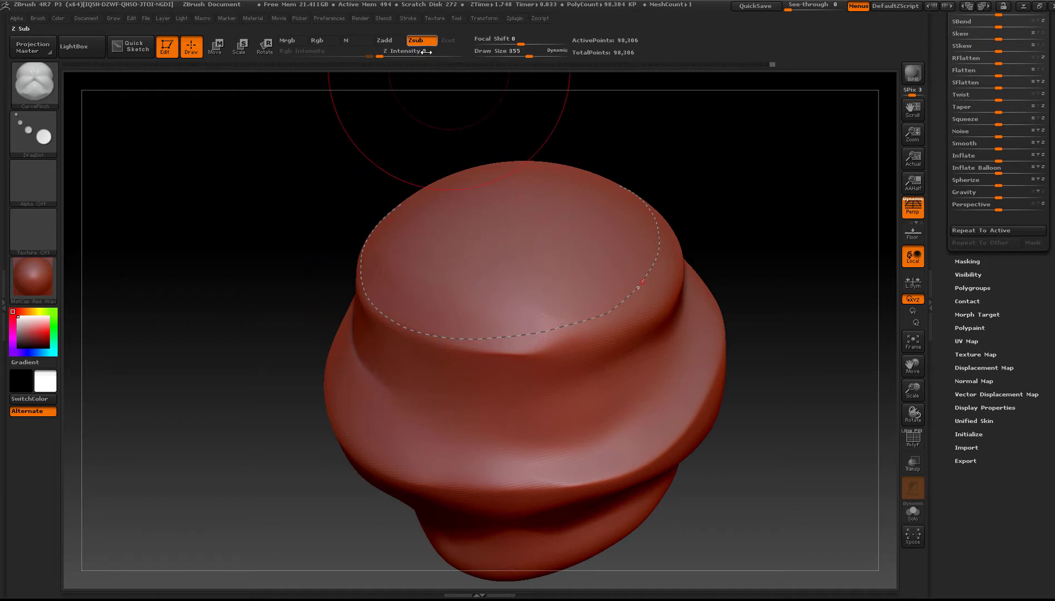
{"action": "left_click_drag", "start_coordinate": [382, 55], "coordinate": [386, 56]}
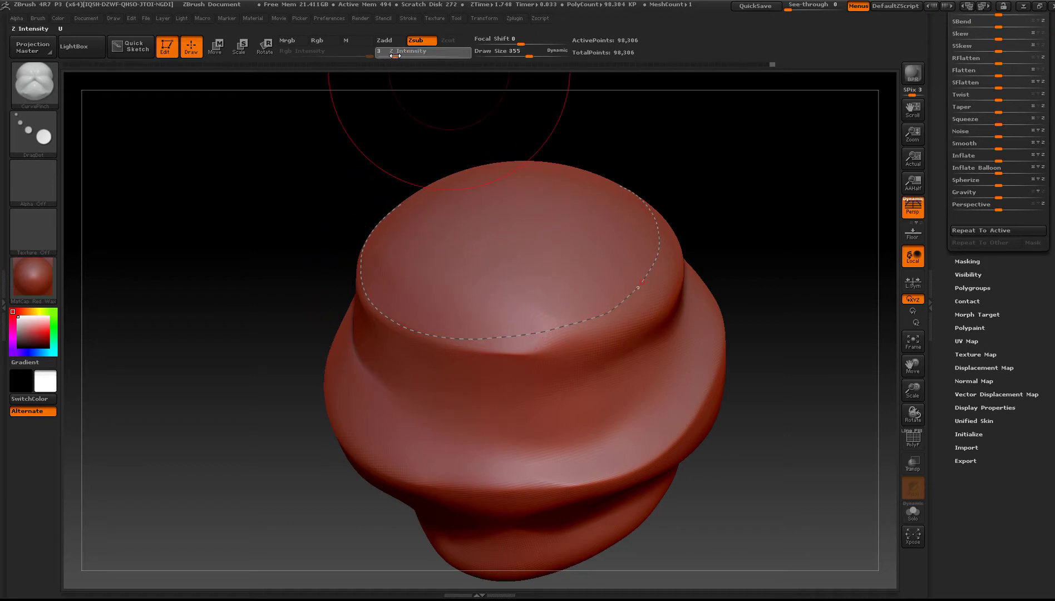
{"action": "left_click", "coordinate": [461, 339]}
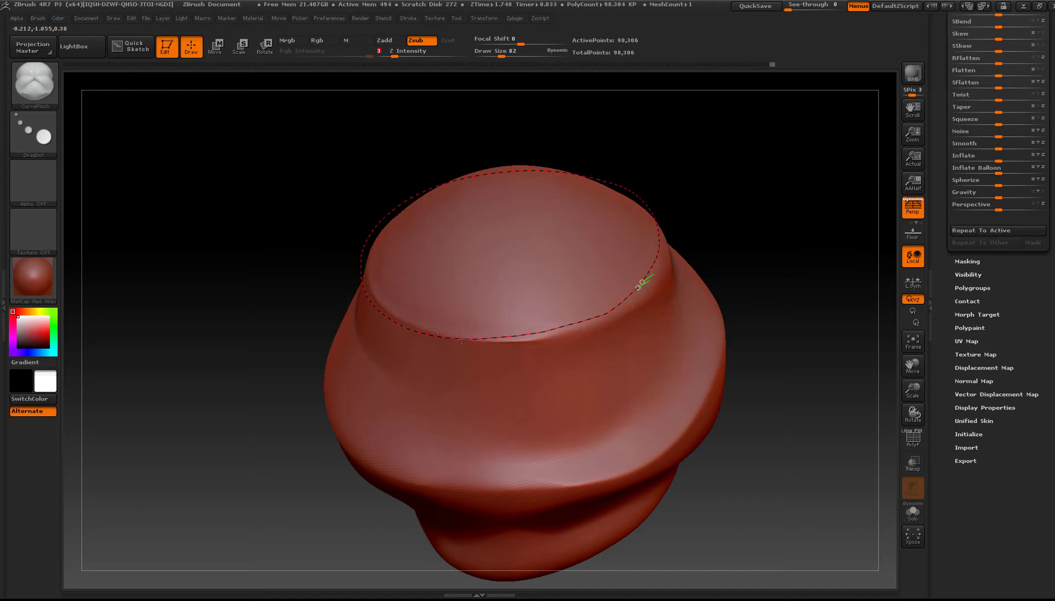
{"action": "mouse_move", "coordinate": [461, 389]}
{"action": "right_mouse_down"}
{"action": "mouse_move", "coordinate": [384, 351]}
{"action": "mouse_move", "coordinate": [457, 382]}
{"action": "right_mouse_up"}
{"action": "key", "text": "ctrl+z"}
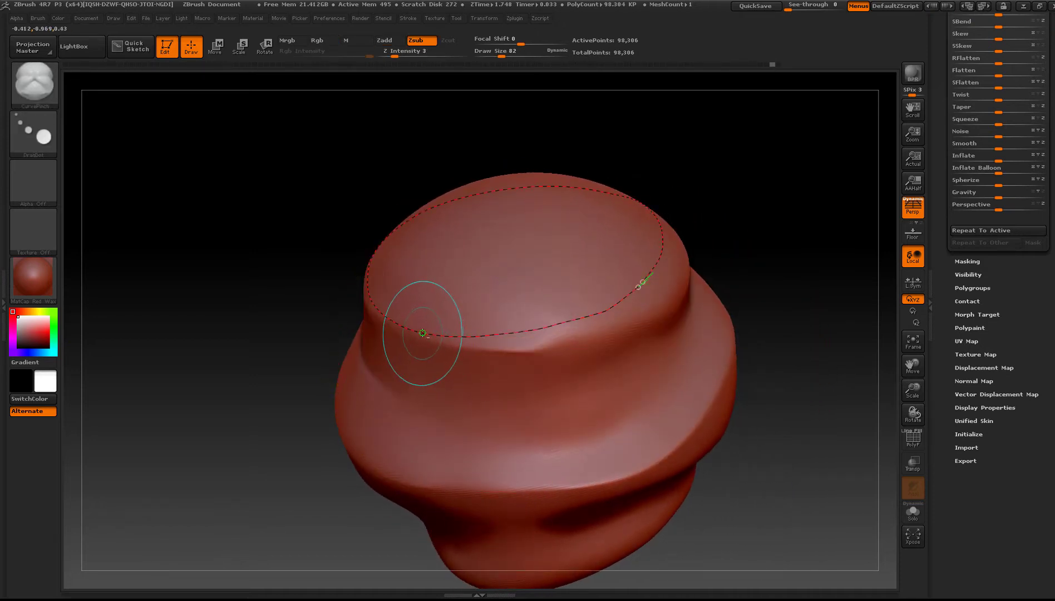
{"action": "left_click", "coordinate": [421, 331]}
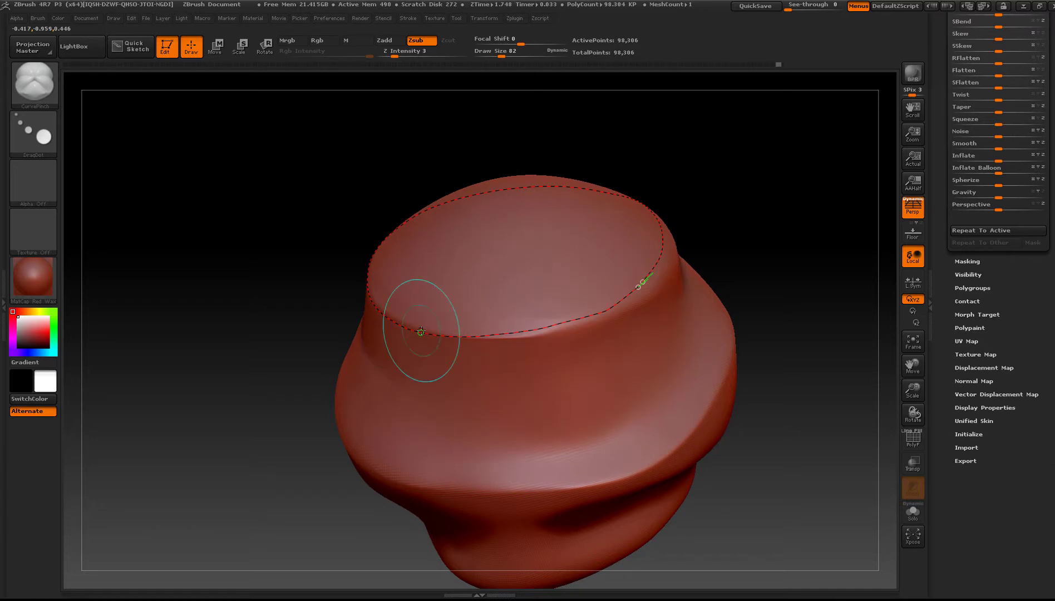
{"action": "key", "text": "ctrl+z"}
- Reduce the draw size, set the Z Intensity to 100 and apply the pinch along the dome curve
{"action": "key", "text": "s"}
{"action": "left_click_drag", "start_coordinate": [476, 288], "coordinate": [448, 288]}
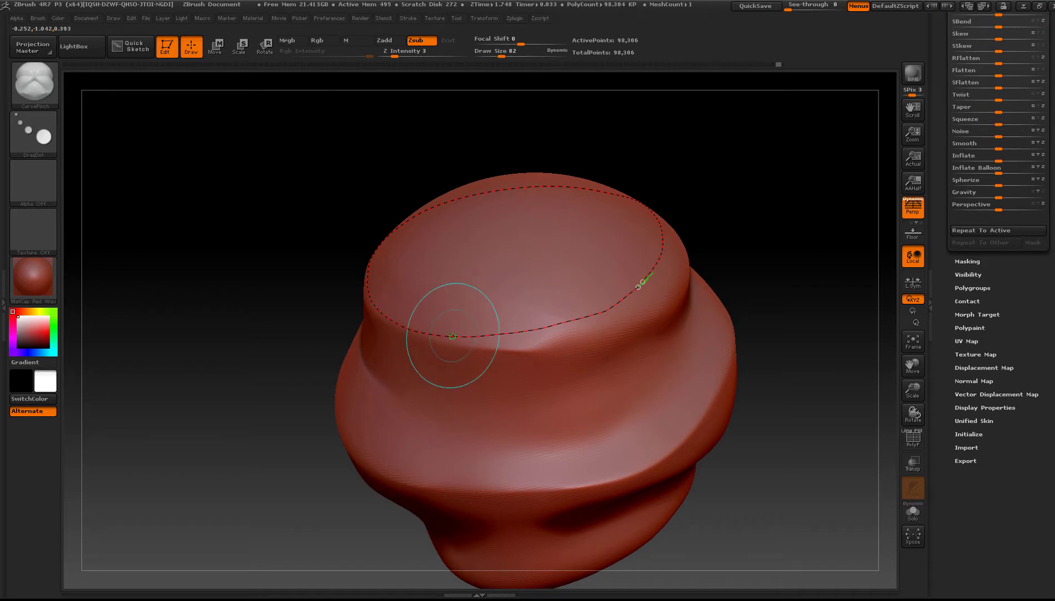
{"action": "left_click", "coordinate": [394, 52]}
{"action": "left_click_drag", "start_coordinate": [394, 51], "coordinate": [403, 52]}
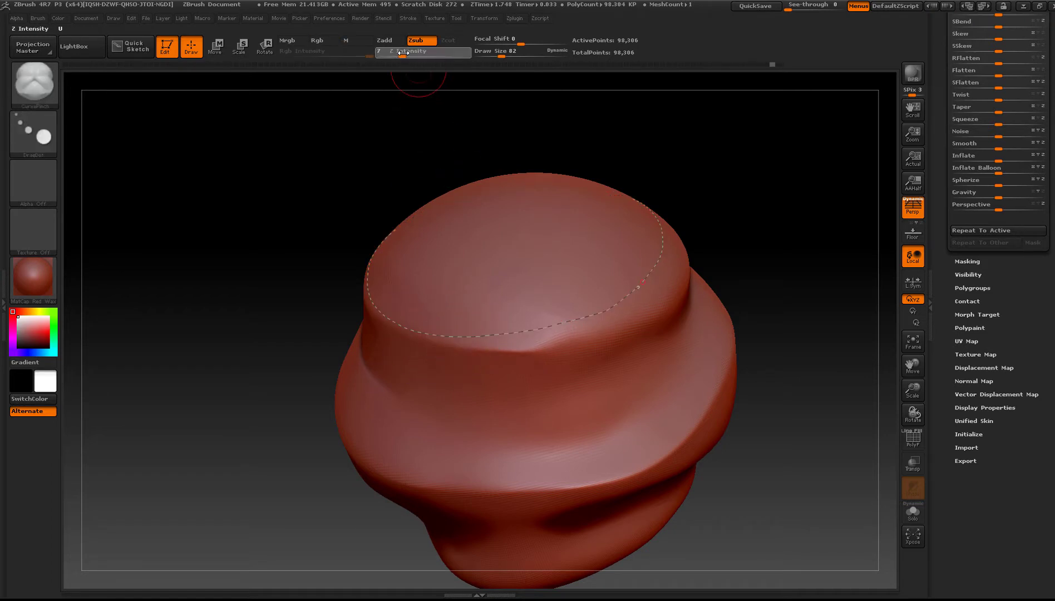
{"action": "key", "text": "s"}
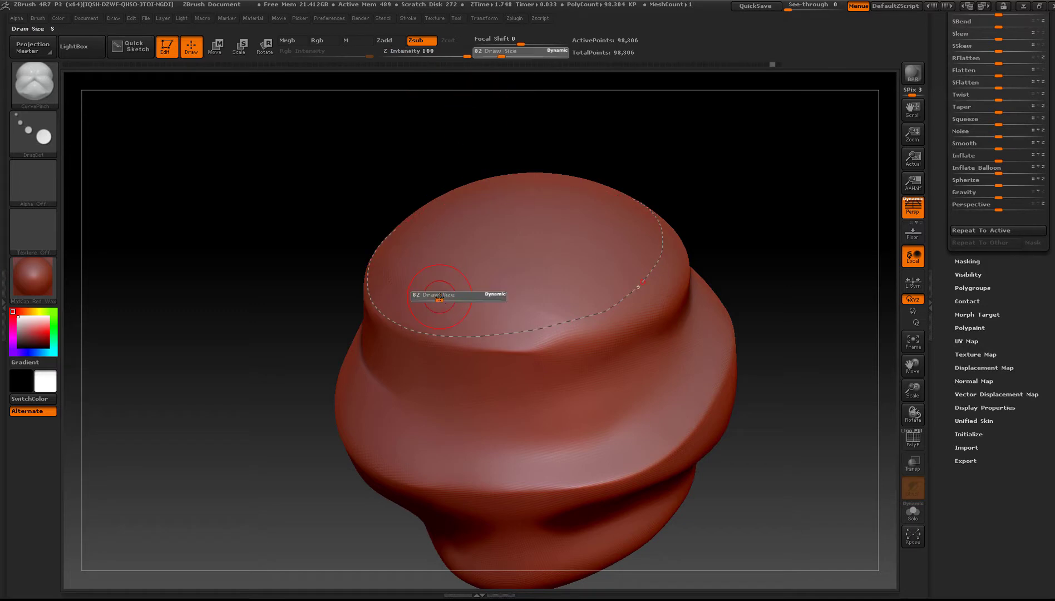
{"action": "left_click", "coordinate": [421, 333]}
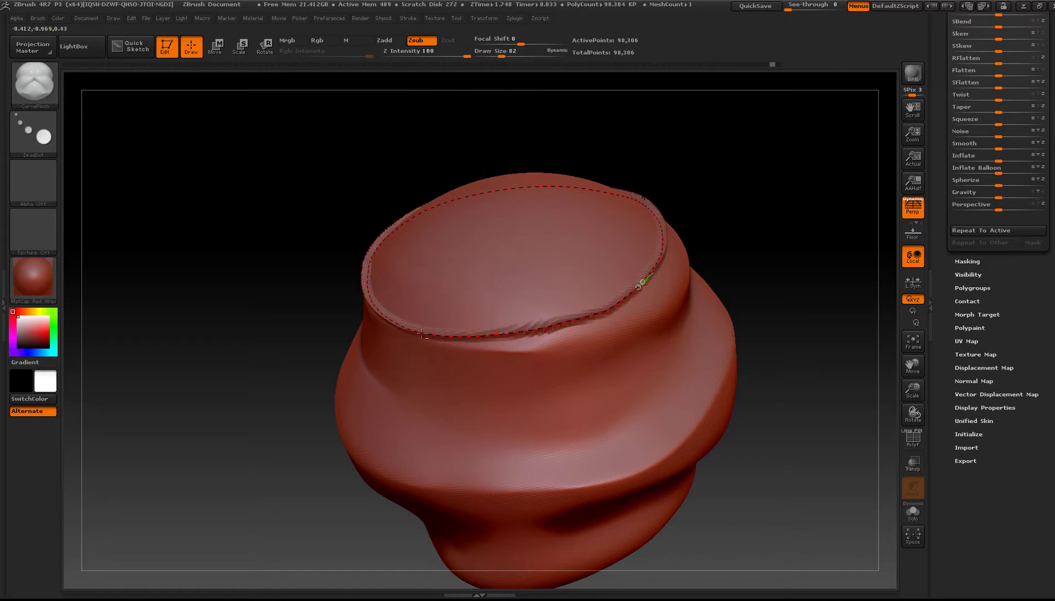
- Undo the last pinch and apply it again along the dome curve with draw size 15
{"action": "mouse_move", "coordinate": [422, 333]}
{"action": "right_mouse_down", "text": "ctrl"}
{"action": "mouse_move", "coordinate": [408, 357]}
{"action": "mouse_move", "coordinate": [419, 315]}
{"action": "mouse_move", "coordinate": [429, 356]}
{"action": "right_mouse_up", "text": "ctrl"}
{"action": "key", "text": "ctrl+z"}
{"action": "left_click", "coordinate": [429, 356]}
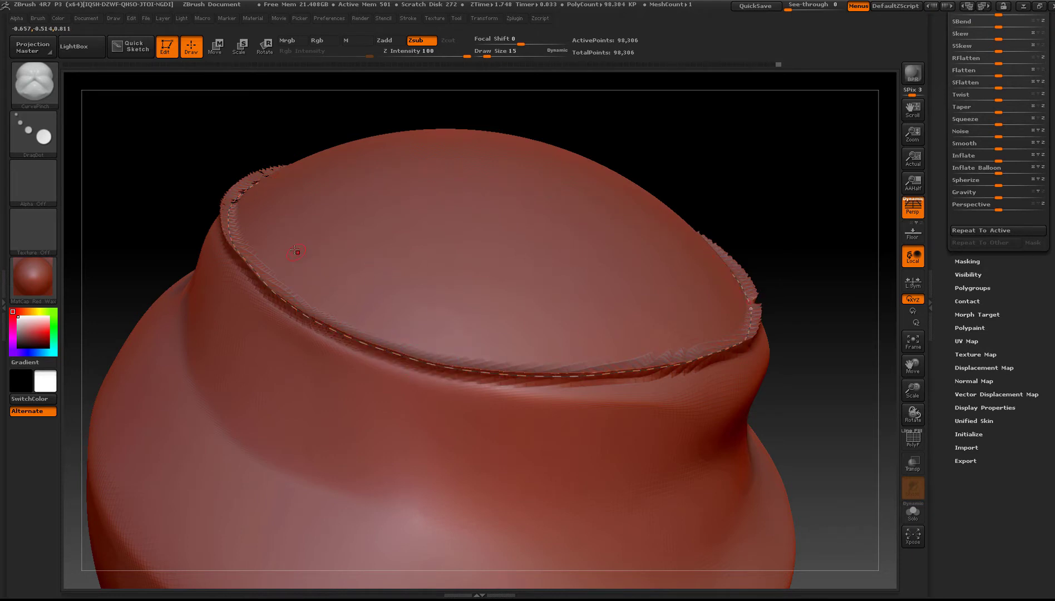
- Undo the last pinch and apply it again along the dome curve with draw size 56 and Z Intensity 13
{"action": "key", "text": "ctrl"}
{"action": "key", "text": "ctrl+z"}
{"action": "key", "text": "ctrl+z"}
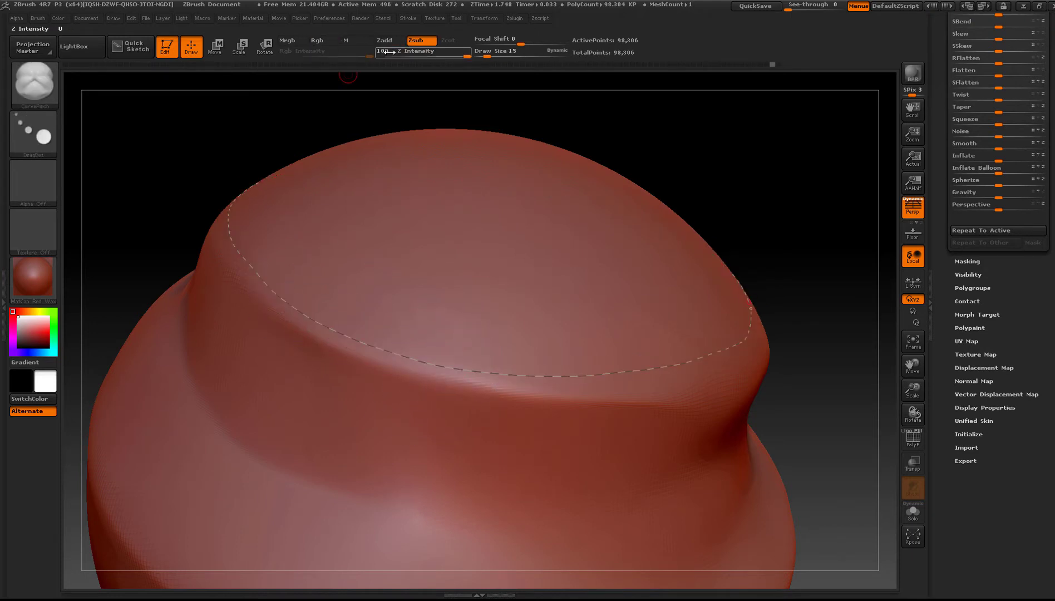
{"action": "key", "text": "s"}
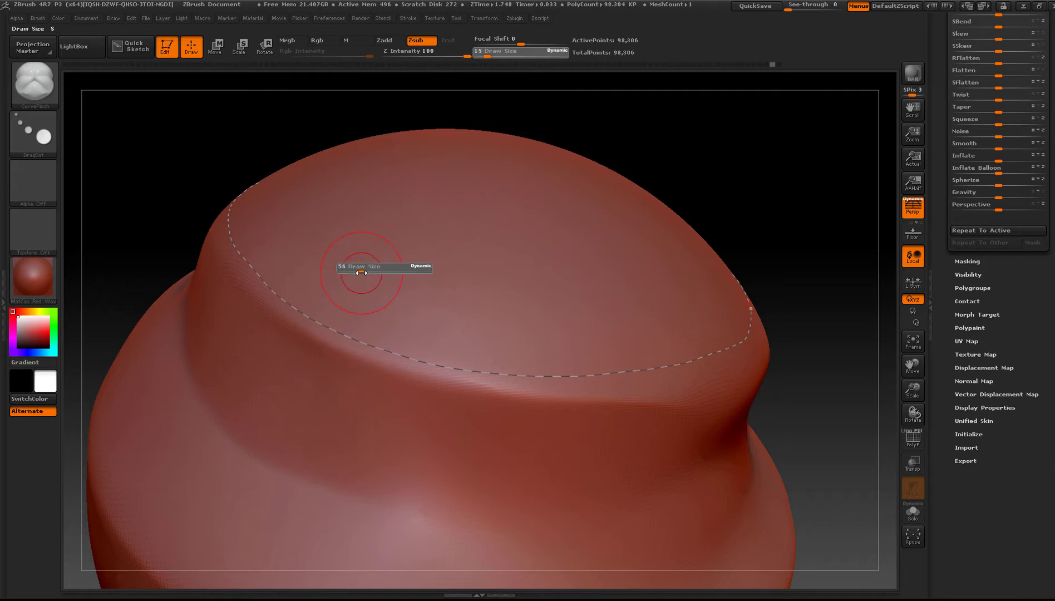
{"action": "key", "text": "u"}
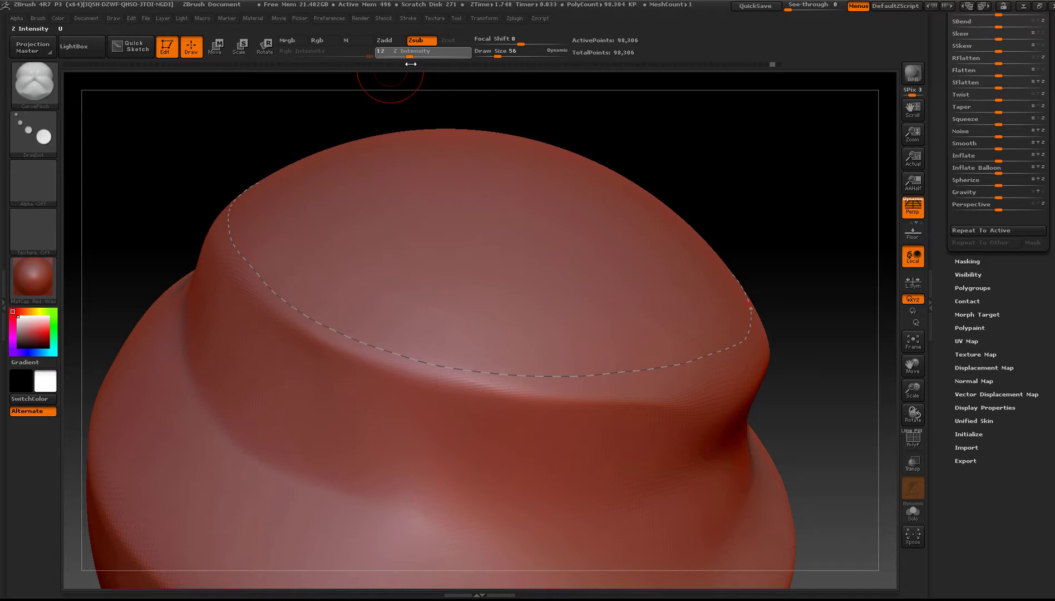
{"action": "mouse_move", "coordinate": [384, 316]}
{"action": "right_mouse_down", "text": "ctrl"}
{"action": "mouse_move", "coordinate": [361, 282]}
{"action": "mouse_move", "coordinate": [360, 336]}
{"action": "mouse_move", "coordinate": [397, 335]}
{"action": "right_mouse_up", "text": "ctrl"}
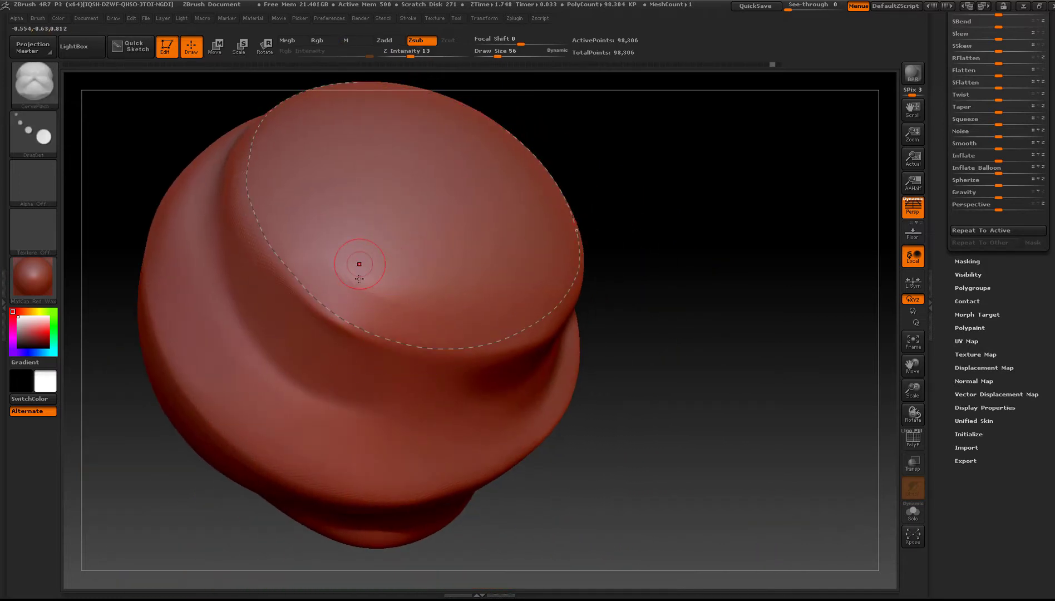
{"action": "right_click_drag", "start_coordinate": [359, 279], "coordinate": [380, 339], "text": "alt"}
{"action": "left_click", "coordinate": [380, 392]}
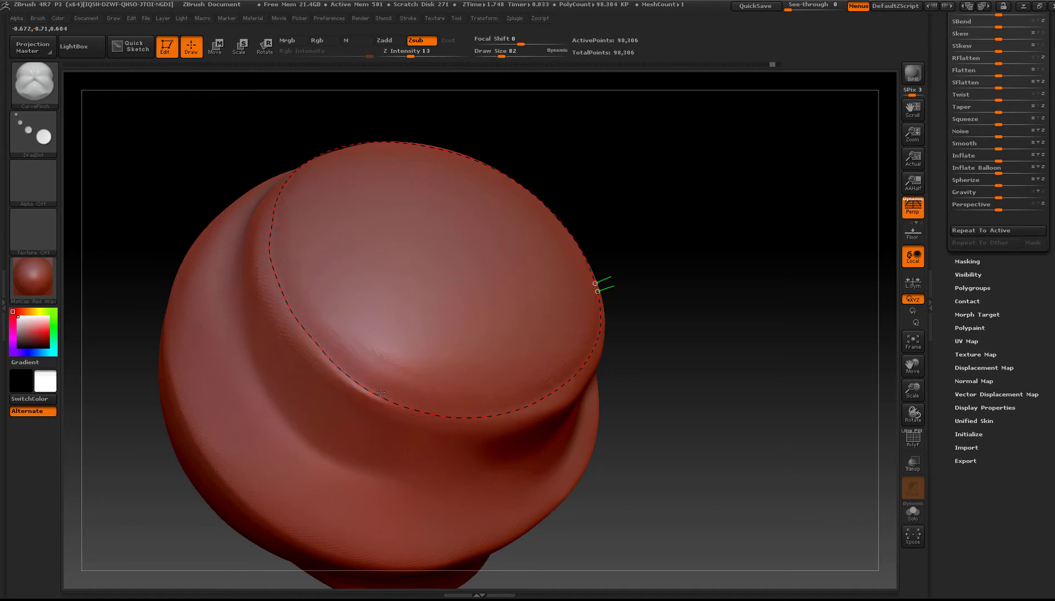
{"action": "mouse_move", "coordinate": [380, 393]}
{"action": "right_mouse_down"}
{"action": "mouse_move", "coordinate": [383, 379]}
{"action": "mouse_move", "coordinate": [388, 400]}
{"action": "right_mouse_up"}
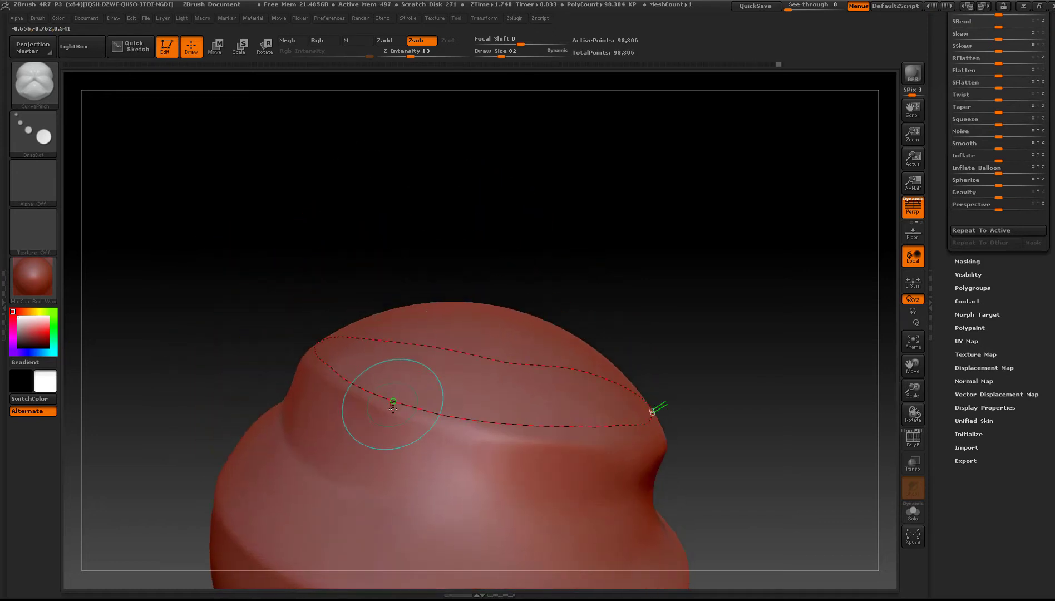
{"action": "right_click_drag", "start_coordinate": [449, 455], "coordinate": [487, 527]}
- Raise the Z Intensity to 27 and repeat the pinch along the dome curve to deepen the crease all around
{"action": "left_click_drag", "start_coordinate": [411, 54], "coordinate": [424, 55]}
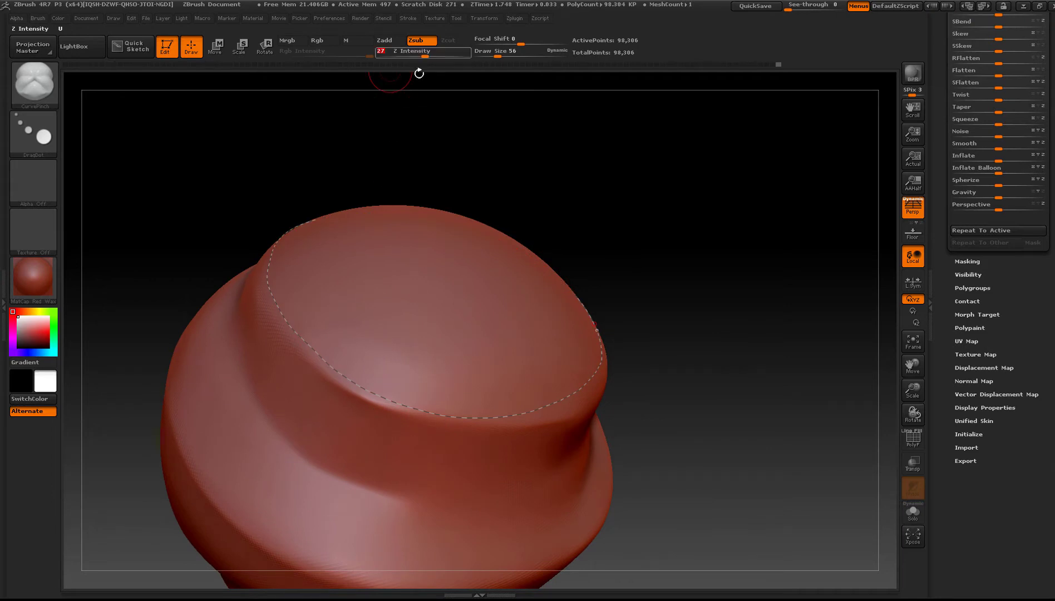
{"action": "left_click", "coordinate": [294, 314]}
{"action": "left_click", "coordinate": [290, 326]}
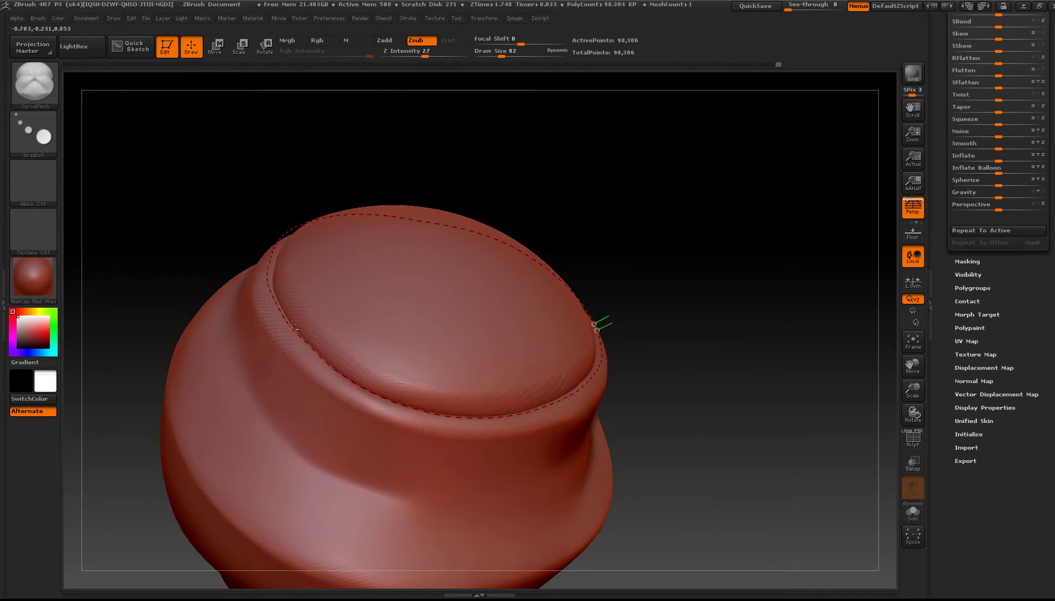
{"action": "left_click_drag", "start_coordinate": [346, 201], "coordinate": [348, 194]}
{"action": "left_click", "coordinate": [295, 296]}
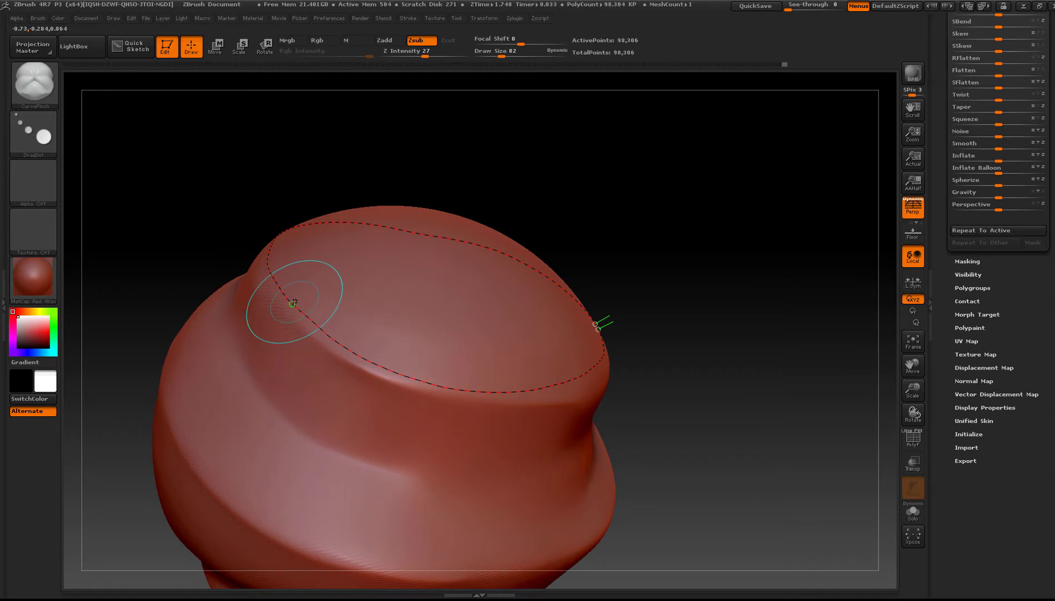
{"action": "left_click", "coordinate": [294, 302]}
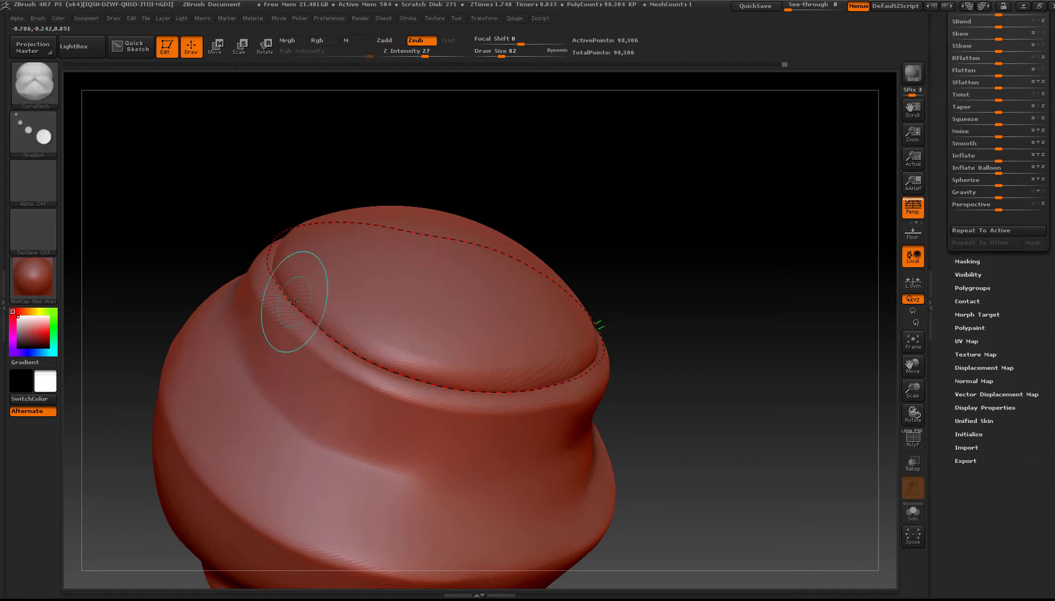
{"action": "right_click_drag", "start_coordinate": [292, 300], "coordinate": [283, 274]}
{"action": "left_click", "coordinate": [284, 288]}
{"action": "left_click_drag", "start_coordinate": [243, 289], "coordinate": [450, 346]}
{"action": "left_click", "coordinate": [575, 362]}
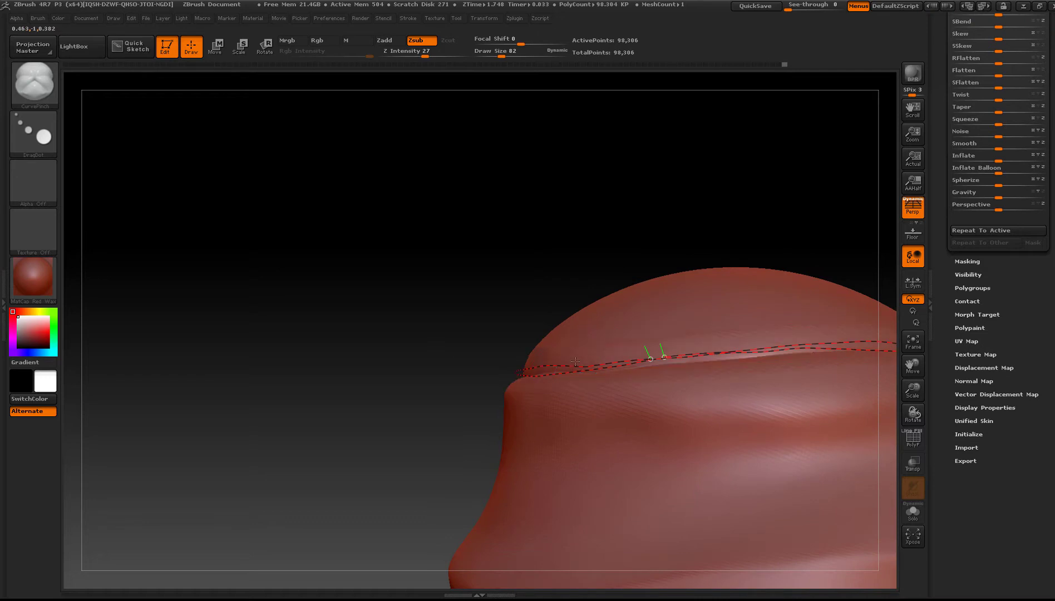
{"action": "left_click_drag", "start_coordinate": [455, 252], "coordinate": [508, 317]}
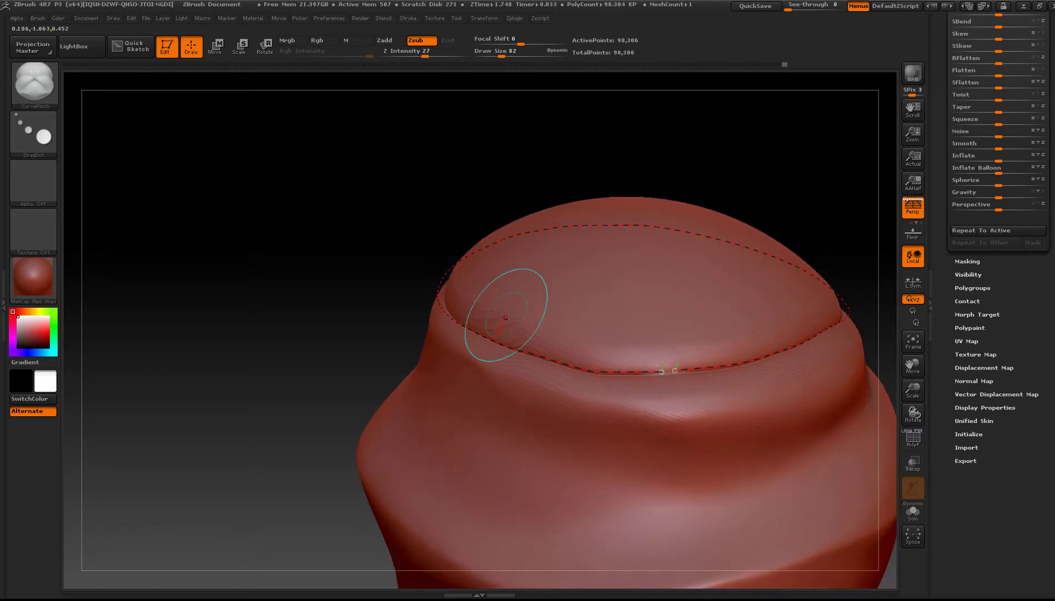
- Delete the curve around the dome using the stroke's Curve Functions
{"action": "left_click", "coordinate": [416, 19]}
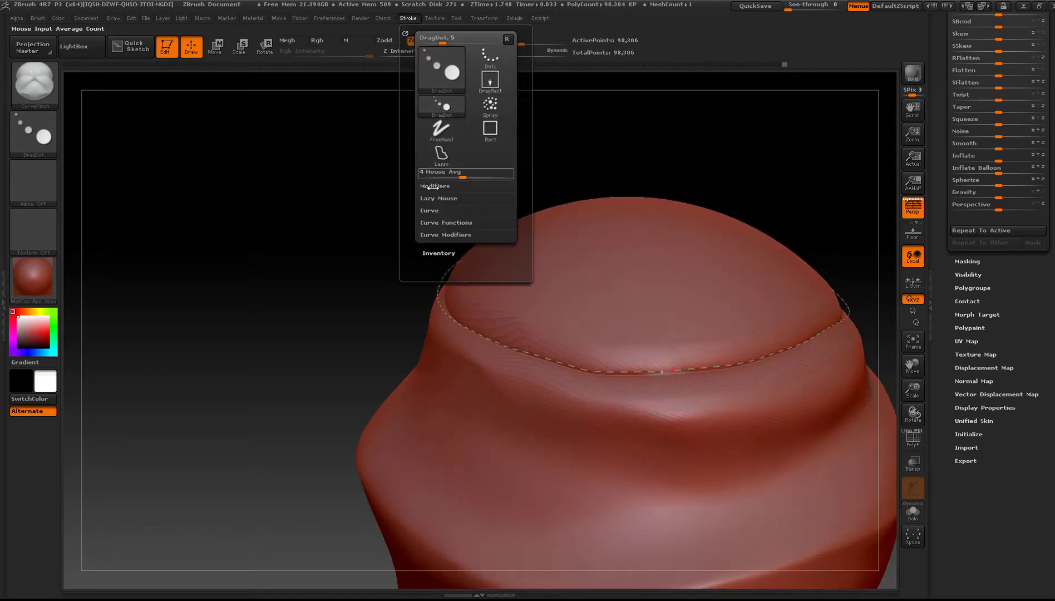
{"action": "left_click", "coordinate": [433, 211]}
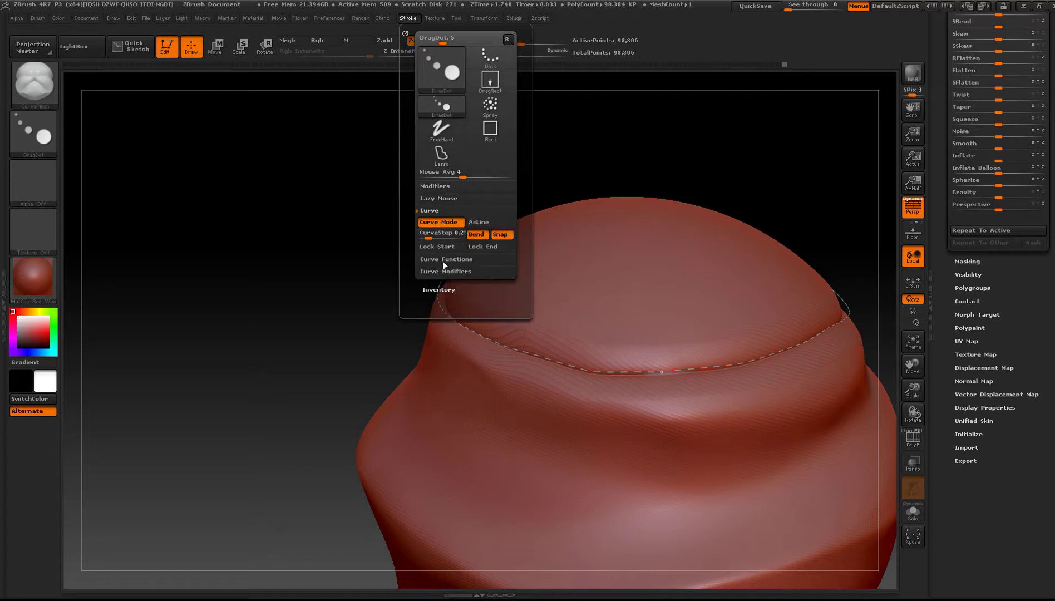
{"action": "left_click", "coordinate": [449, 209]}
{"action": "left_click", "coordinate": [448, 222]}
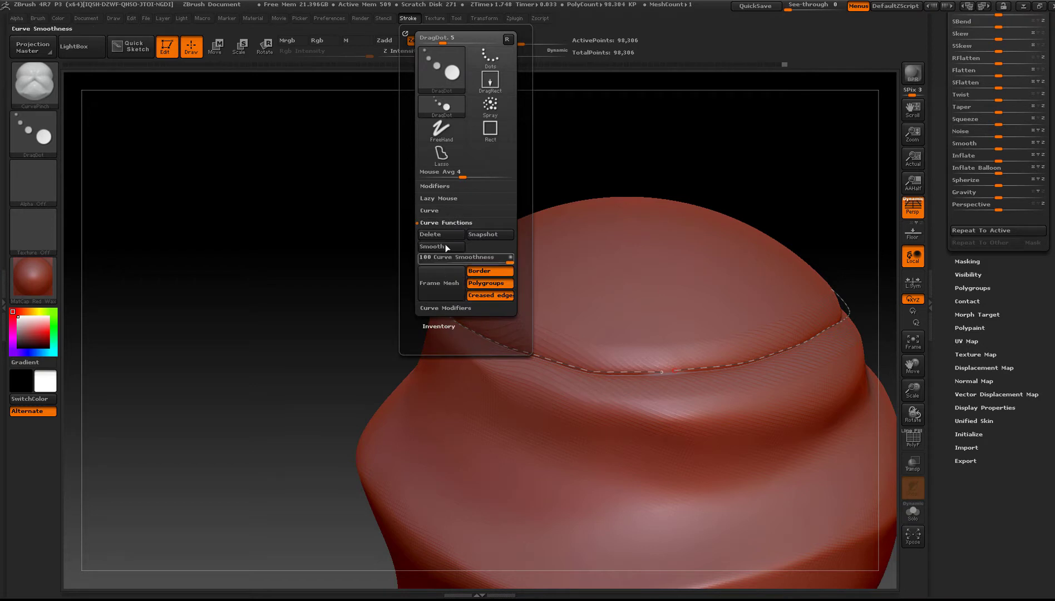
{"action": "left_click", "coordinate": [446, 239]}
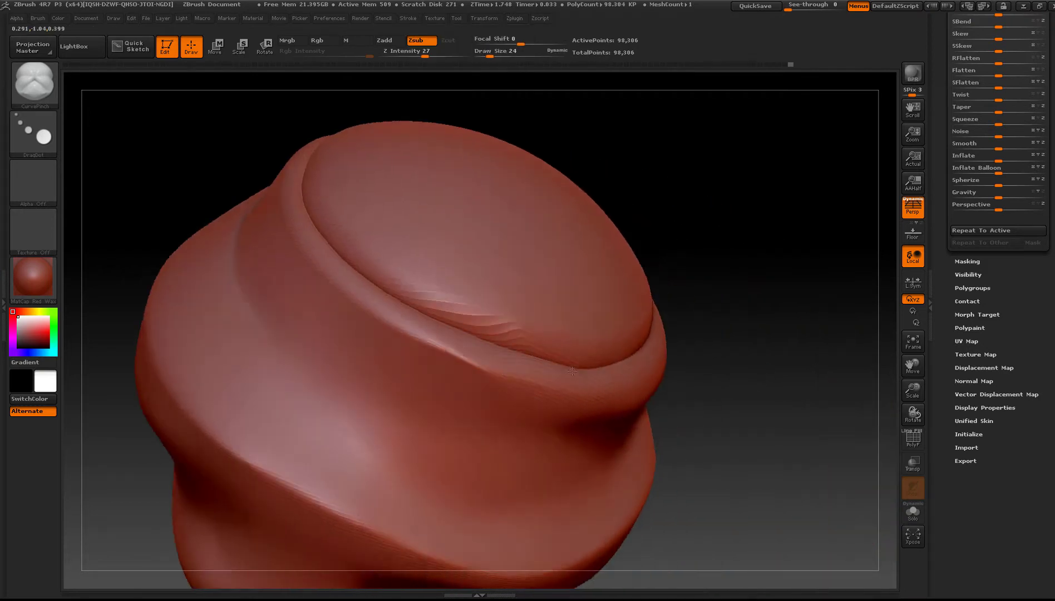
- Set the Smooth brush's Z Intensity to 3 for working on the dome's crease
{"action": "right_click_drag", "start_coordinate": [572, 370], "coordinate": [418, 431], "text": "alt"}
{"action": "key", "text": "shift"}
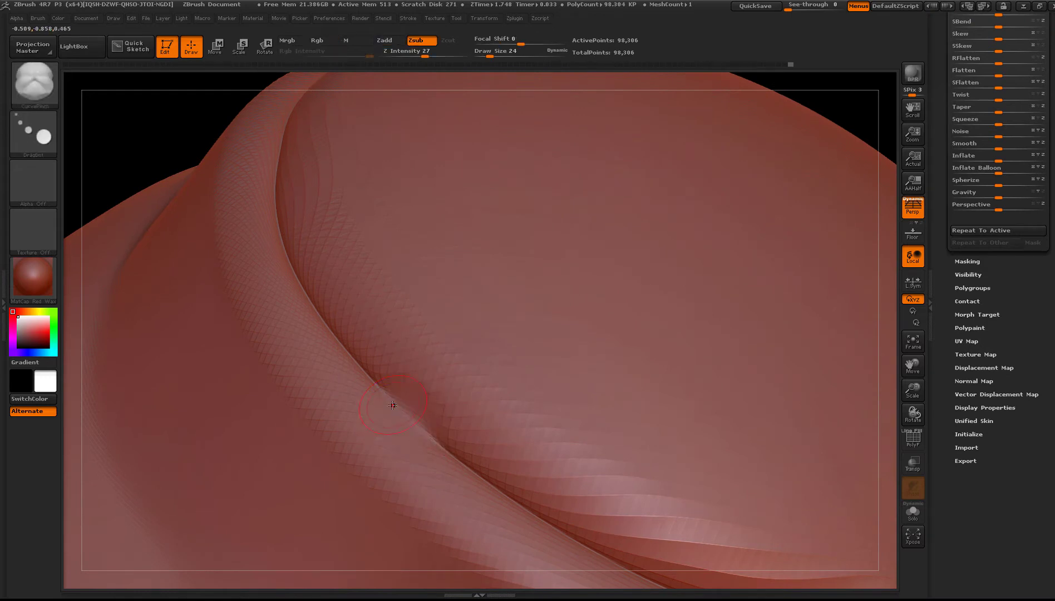
{"action": "key", "text": "shift"}
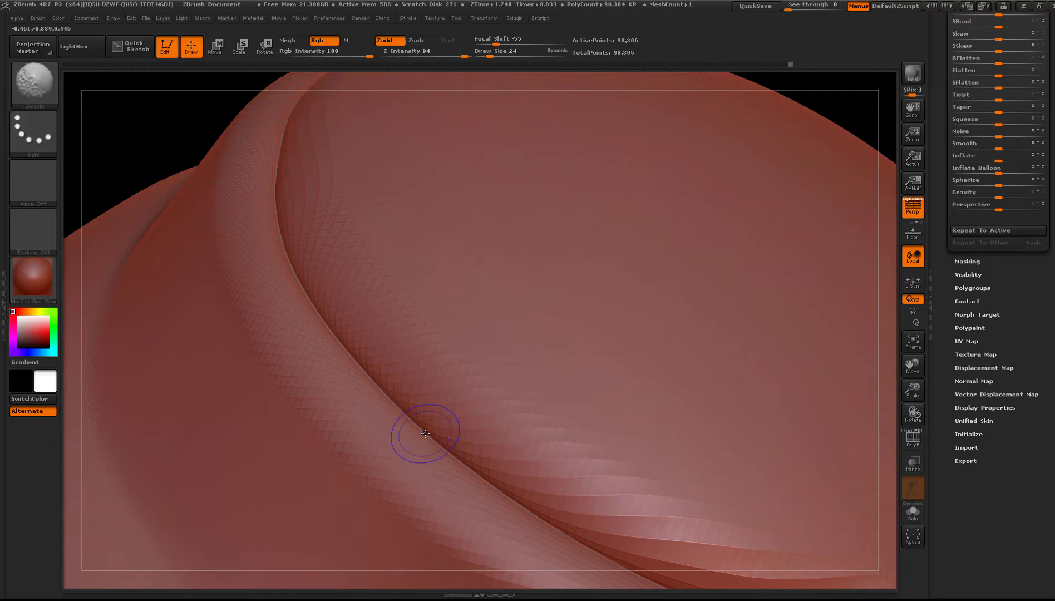
{"action": "left_click_drag", "start_coordinate": [464, 56], "coordinate": [394, 59]}
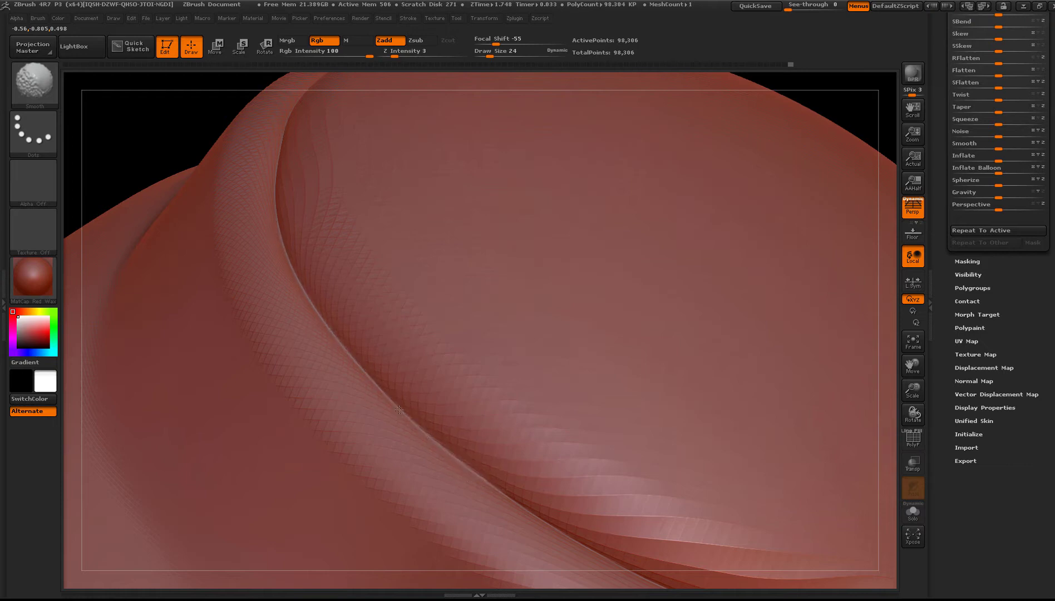
- Smooth along the pinched crease all the way around the dome with the Smooth brush at draw size 24
{"action": "right_click_drag", "start_coordinate": [280, 241], "coordinate": [347, 469]}
{"action": "key", "text": "shift"}
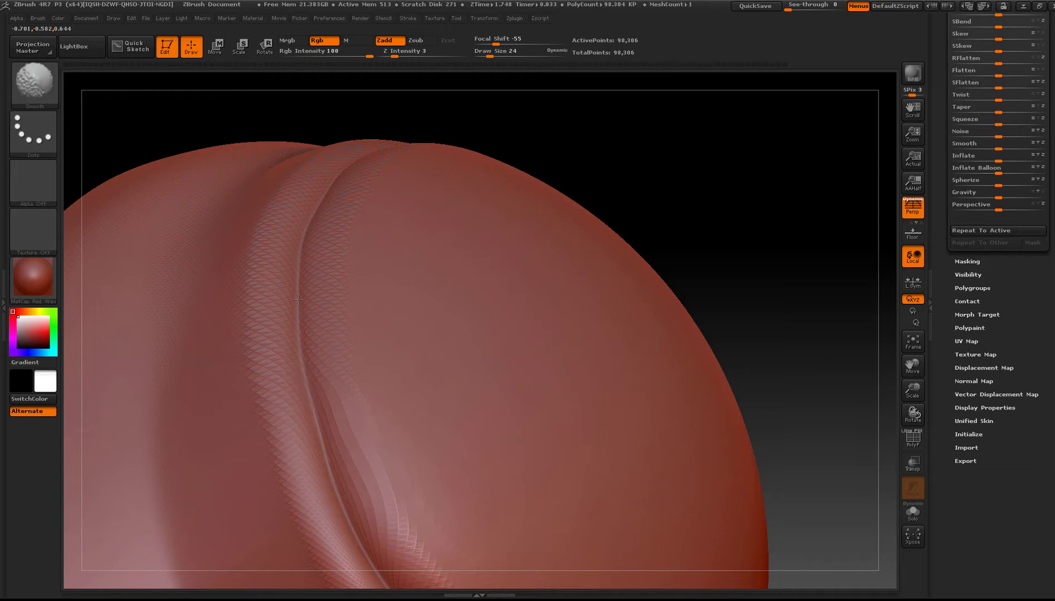
{"action": "mouse_move", "coordinate": [321, 201]}
{"action": "right_mouse_down"}
{"action": "mouse_move", "coordinate": [328, 245]}
{"action": "mouse_move", "coordinate": [207, 476]}
{"action": "right_mouse_up"}
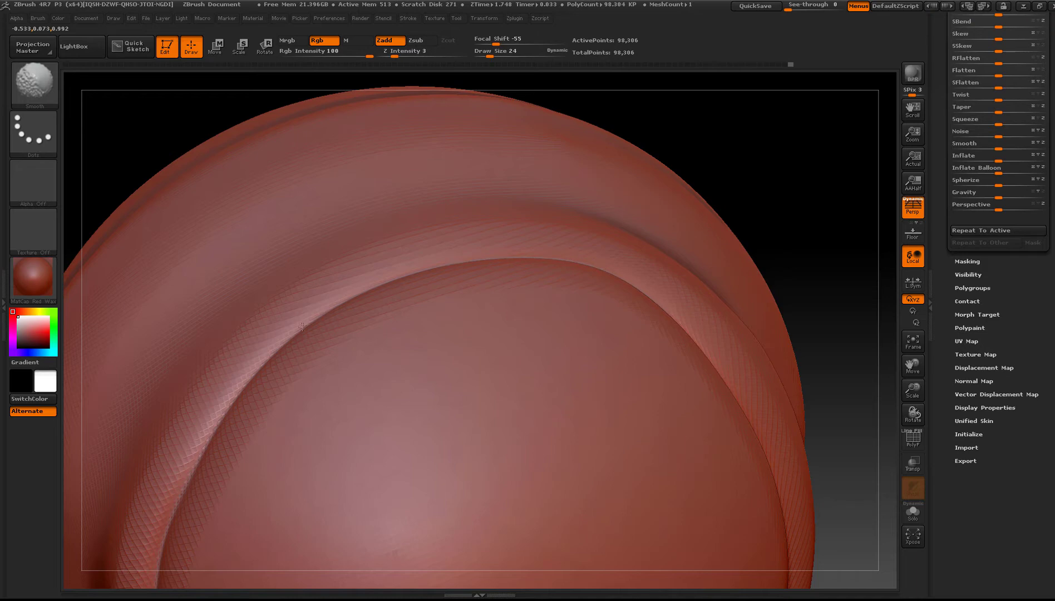
{"action": "mouse_move", "coordinate": [241, 456]}
{"action": "right_mouse_down"}
{"action": "mouse_move", "coordinate": [509, 376]}
{"action": "mouse_move", "coordinate": [383, 371]}
{"action": "mouse_move", "coordinate": [409, 370]}
{"action": "right_mouse_up"}
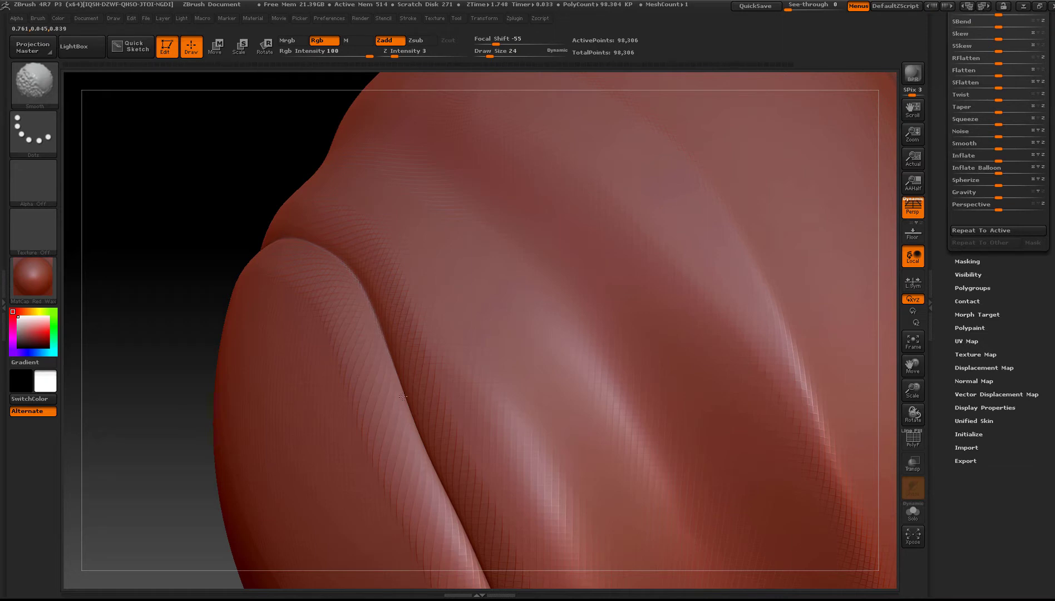
{"action": "mouse_move", "coordinate": [438, 489]}
{"action": "right_mouse_down"}
{"action": "mouse_move", "coordinate": [445, 433]}
{"action": "mouse_move", "coordinate": [490, 311]}
{"action": "mouse_move", "coordinate": [409, 156]}
{"action": "right_mouse_up"}
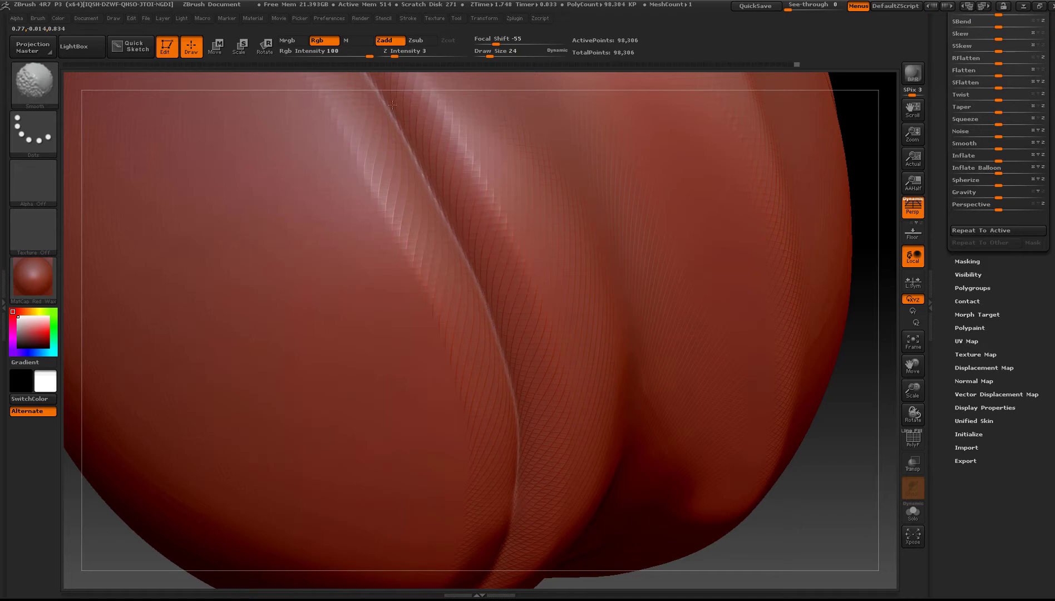
{"action": "right_click_drag", "start_coordinate": [510, 523], "coordinate": [614, 192]}
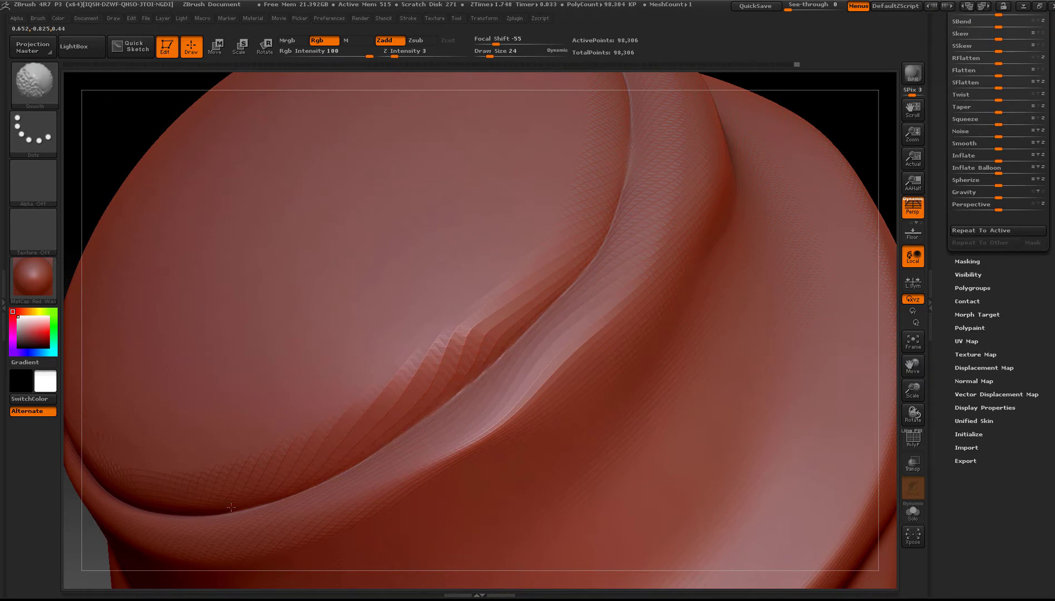
{"action": "left_click_drag", "start_coordinate": [500, 366], "coordinate": [525, 331], "text": "shift"}
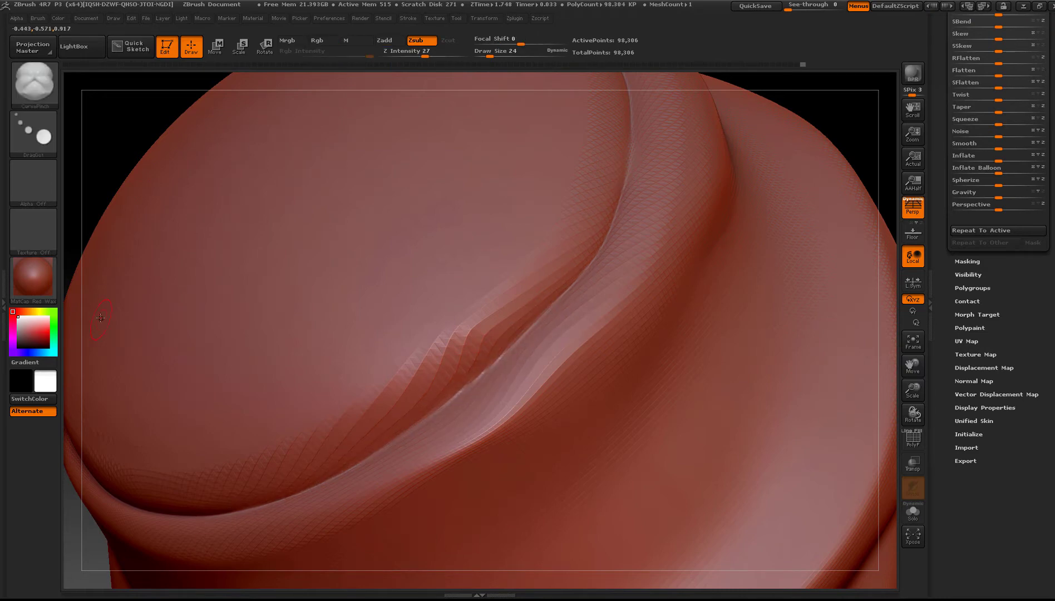
- Change the model's material to Framer02 to show the mesh distribution around the crease
{"action": "left_click", "coordinate": [22, 278]}
{"action": "left_click", "coordinate": [531, 376]}
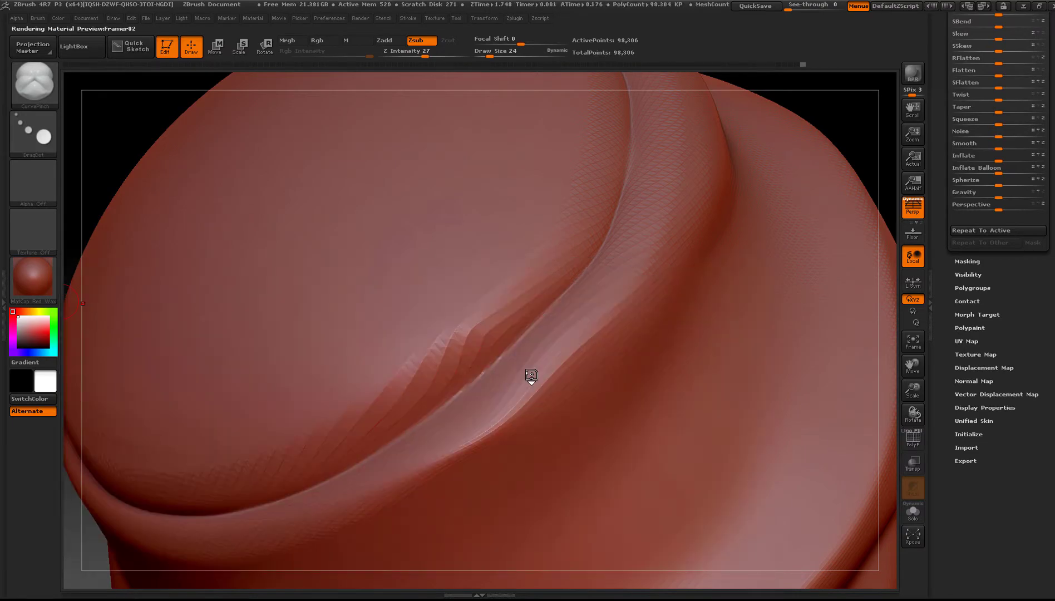
{"action": "mouse_move", "coordinate": [477, 391]}
{"action": "right_mouse_down"}
{"action": "mouse_move", "coordinate": [468, 419]}
{"action": "mouse_move", "coordinate": [426, 427]}
{"action": "mouse_move", "coordinate": [416, 346]}
{"action": "mouse_move", "coordinate": [443, 346]}
{"action": "mouse_move", "coordinate": [424, 346]}
{"action": "mouse_move", "coordinate": [430, 336]}
{"action": "mouse_move", "coordinate": [430, 350]}
{"action": "right_mouse_up"}
- Set the draw size to 93 and switch to the Move Elastic brush
{"action": "key", "text": "s"}
{"action": "left_click_drag", "start_coordinate": [374, 412], "coordinate": [387, 411]}
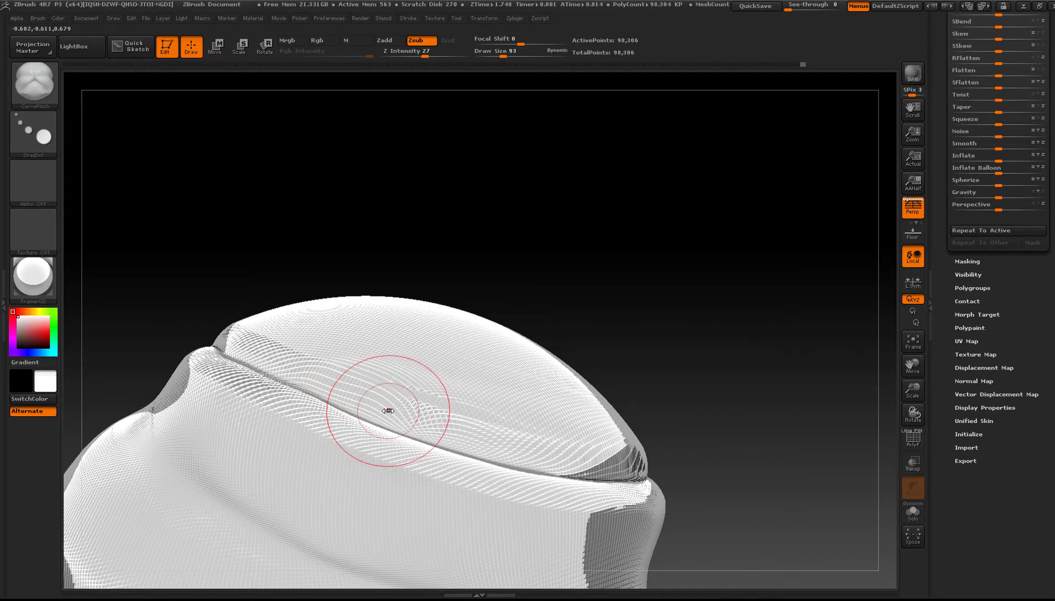
{"action": "key", "text": "b"}
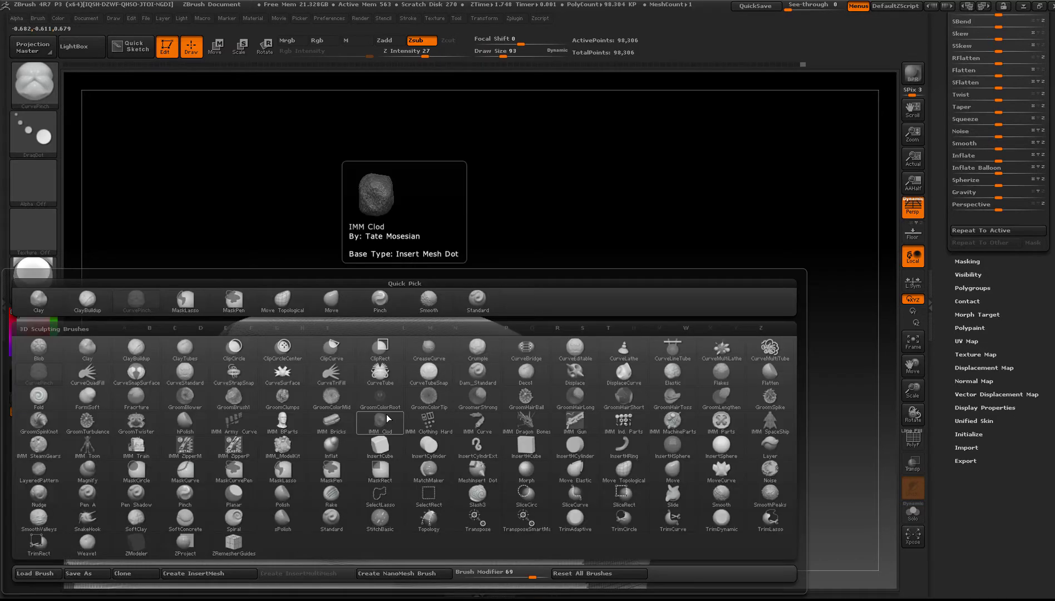
{"action": "key", "text": "m"}
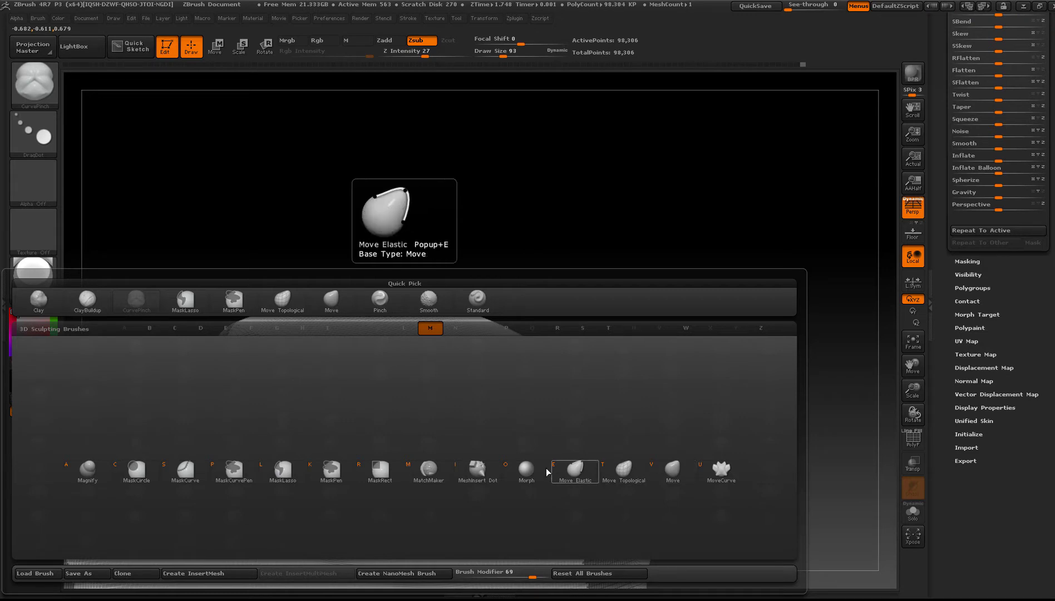
{"action": "left_click", "coordinate": [575, 469]}
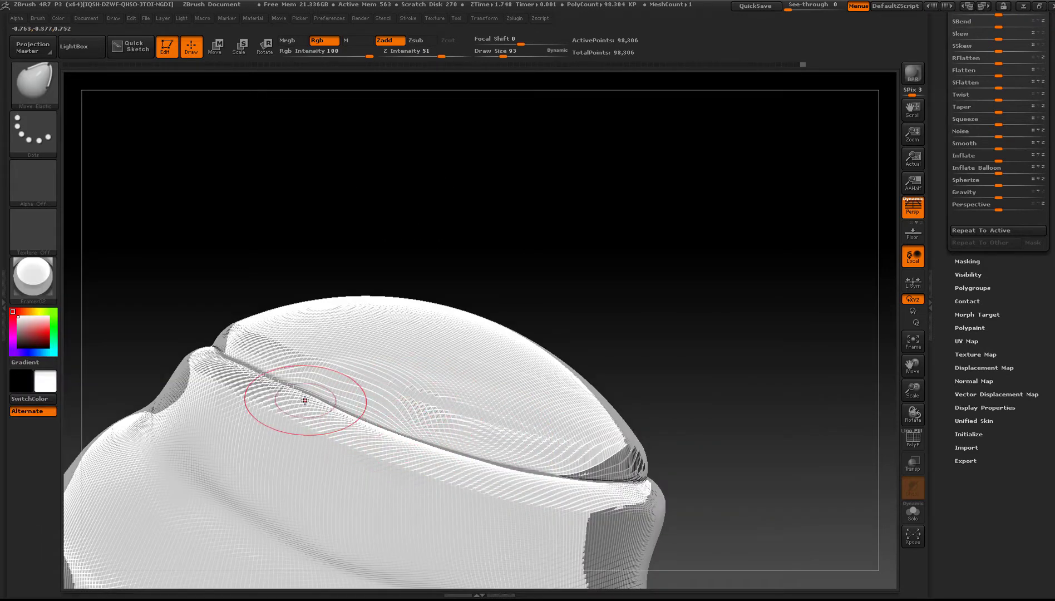
- Undo the trial Move Elastic stroke on the dome's crease and set the brush's Z Intensity to 6
{"action": "left_click_drag", "start_coordinate": [305, 394], "coordinate": [307, 401]}
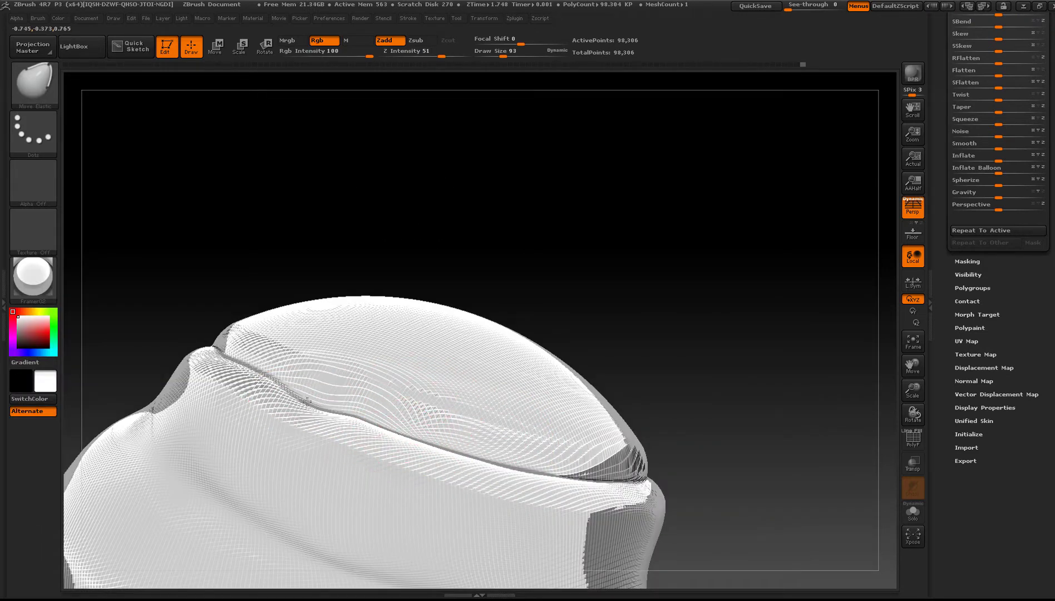
{"action": "key", "text": "ctrl+z"}
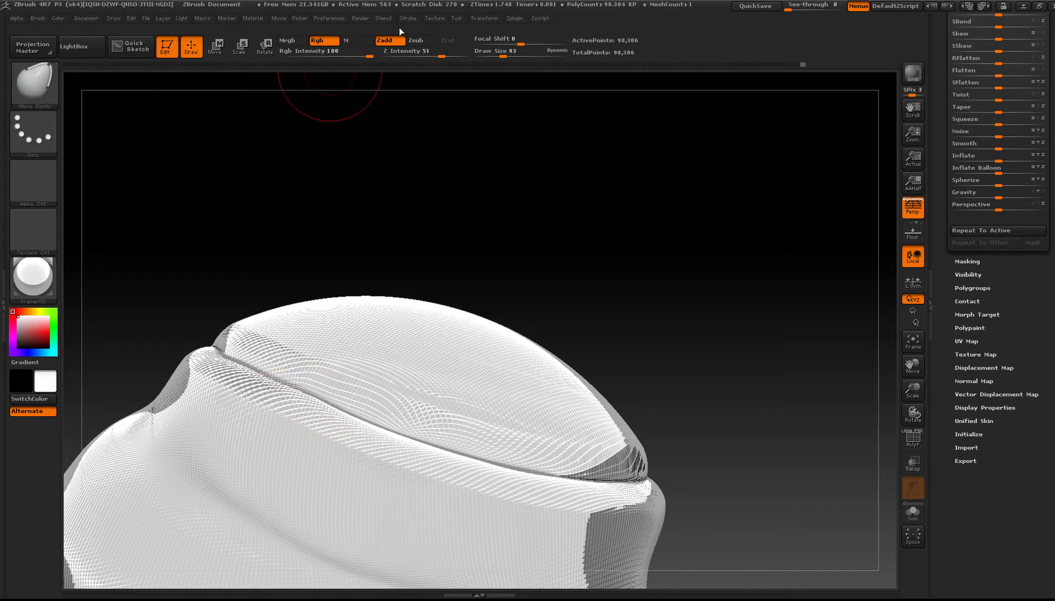
{"action": "left_click_drag", "start_coordinate": [432, 59], "coordinate": [400, 60]}
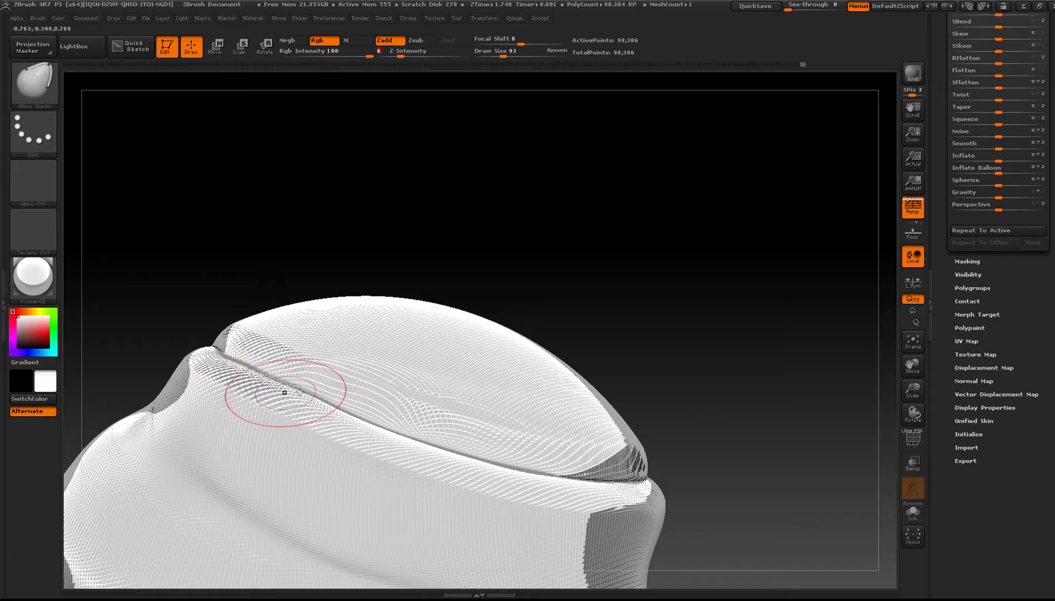
- Nudge the mesh along the dome's crease with gentle Move Elastic strokes, alternating with light smoothing
{"action": "left_click_drag", "start_coordinate": [351, 413], "coordinate": [449, 435]}
{"action": "left_click_drag", "start_coordinate": [511, 454], "coordinate": [490, 445], "text": "shift"}
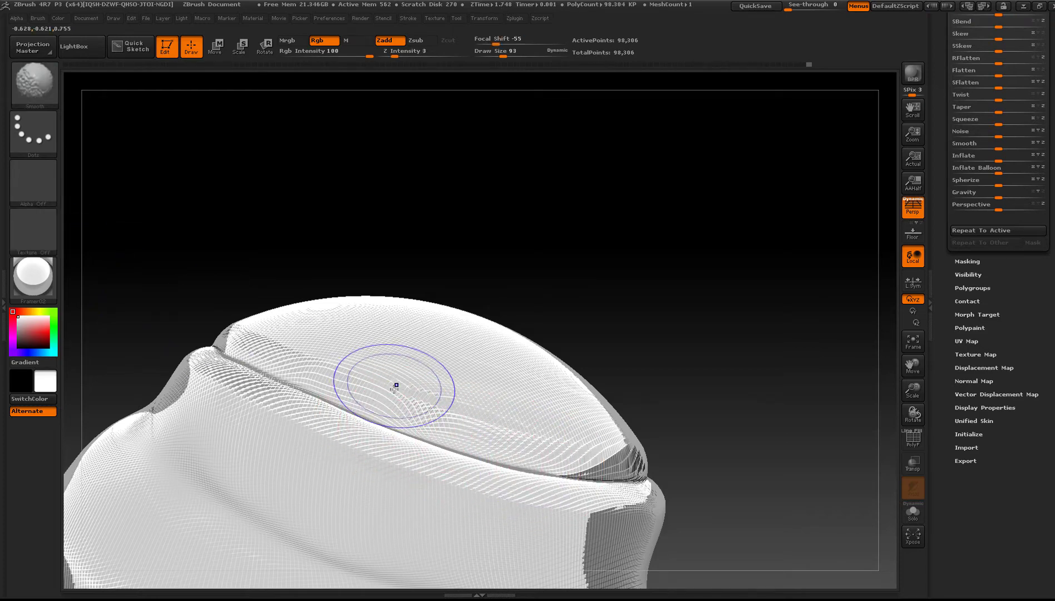
{"action": "left_click_drag", "start_coordinate": [313, 411], "coordinate": [318, 404]}
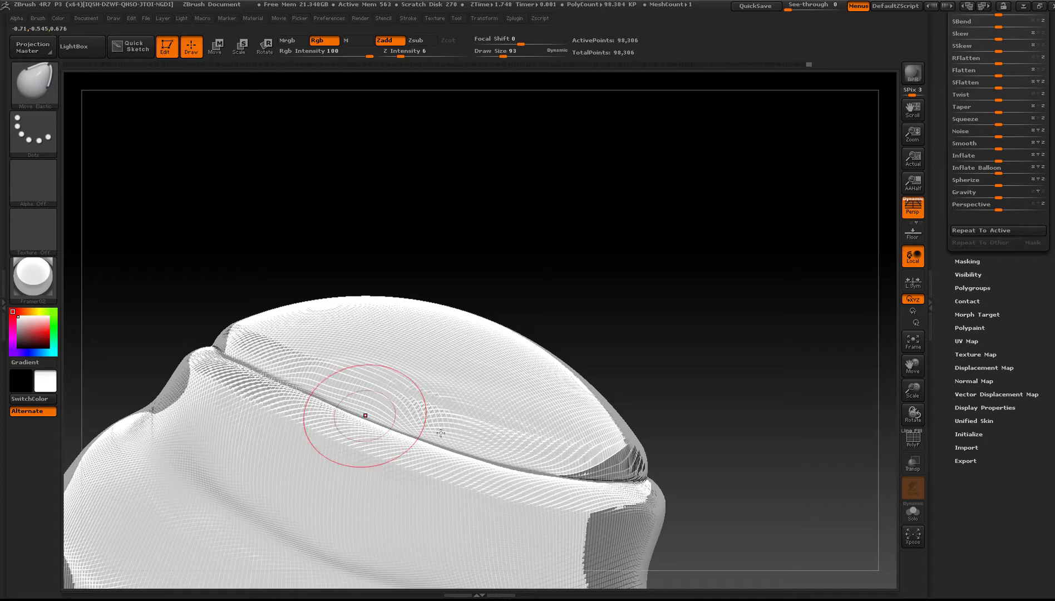
{"action": "key", "text": "shift"}
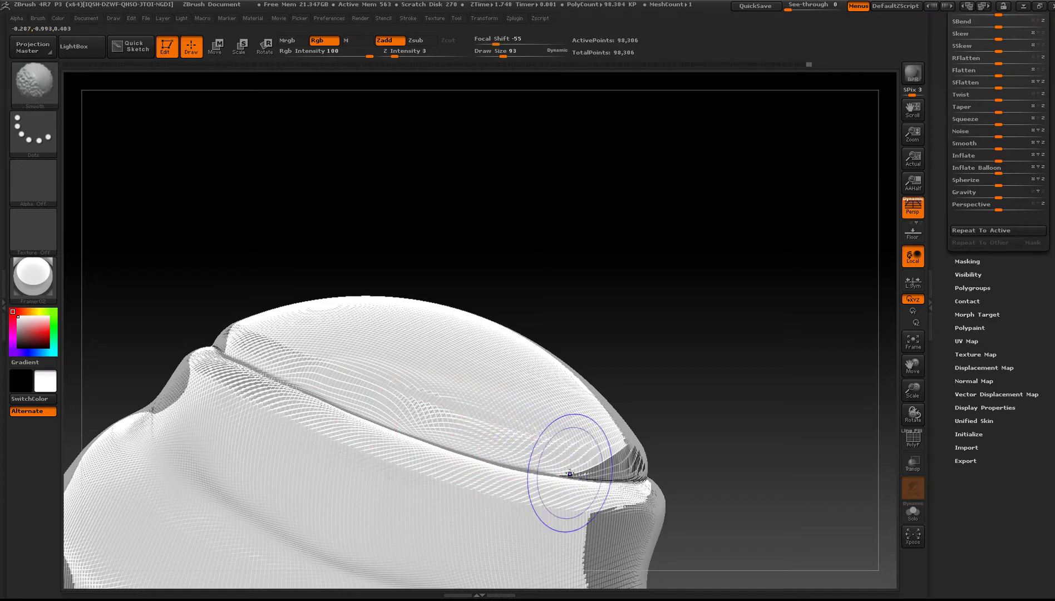
{"action": "mouse_move", "coordinate": [567, 473]}
{"action": "left_mouse_down", "text": "shift"}
{"action": "mouse_move", "coordinate": [401, 410]}
{"action": "mouse_move", "coordinate": [361, 409]}
{"action": "mouse_move", "coordinate": [453, 444]}
{"action": "left_mouse_up", "text": "shift"}
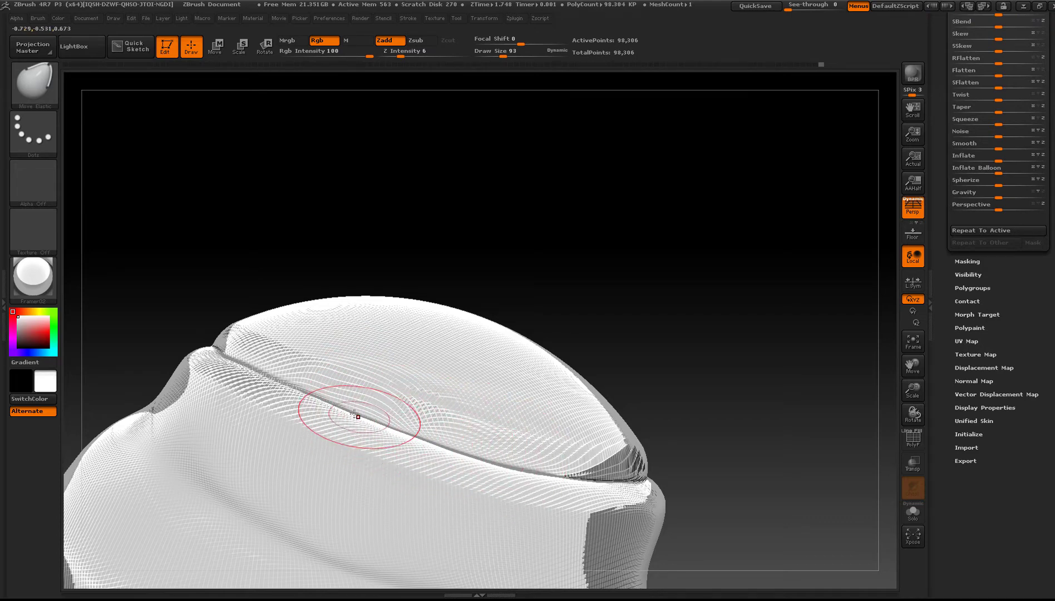
{"action": "left_click_drag", "start_coordinate": [308, 400], "coordinate": [306, 397]}
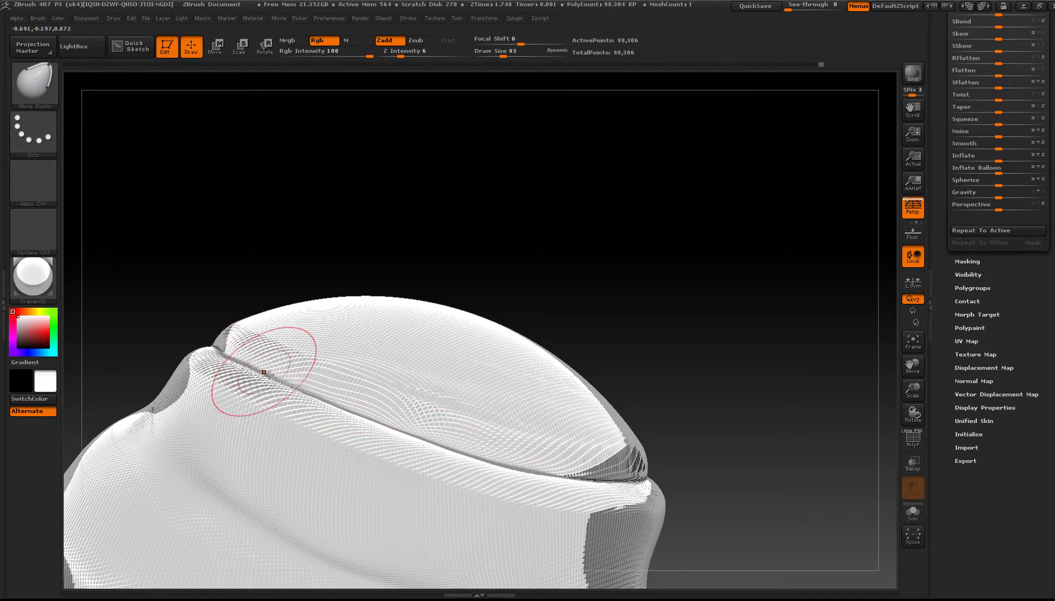
- Adjust the rim below the dome's crease with Move Elastic and lightly smooth around the rim and dome
{"action": "mouse_move", "coordinate": [496, 452]}
{"action": "right_mouse_down"}
{"action": "mouse_move", "coordinate": [450, 454]}
{"action": "mouse_move", "coordinate": [445, 435]}
{"action": "mouse_move", "coordinate": [551, 419]}
{"action": "mouse_move", "coordinate": [482, 438]}
{"action": "mouse_move", "coordinate": [432, 414]}
{"action": "right_mouse_up"}
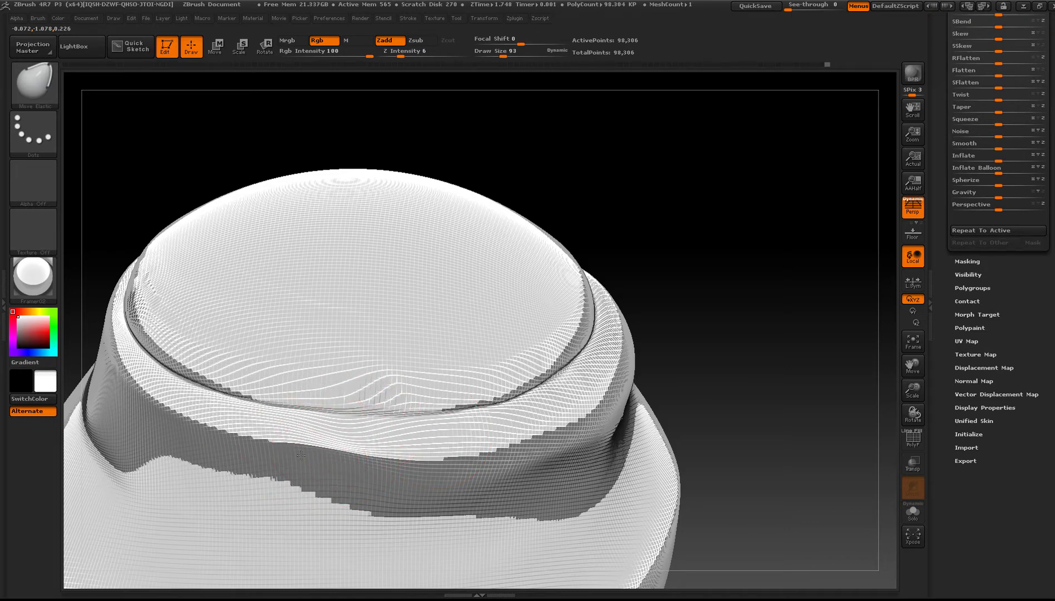
{"action": "left_click_drag", "start_coordinate": [301, 455], "coordinate": [381, 488]}
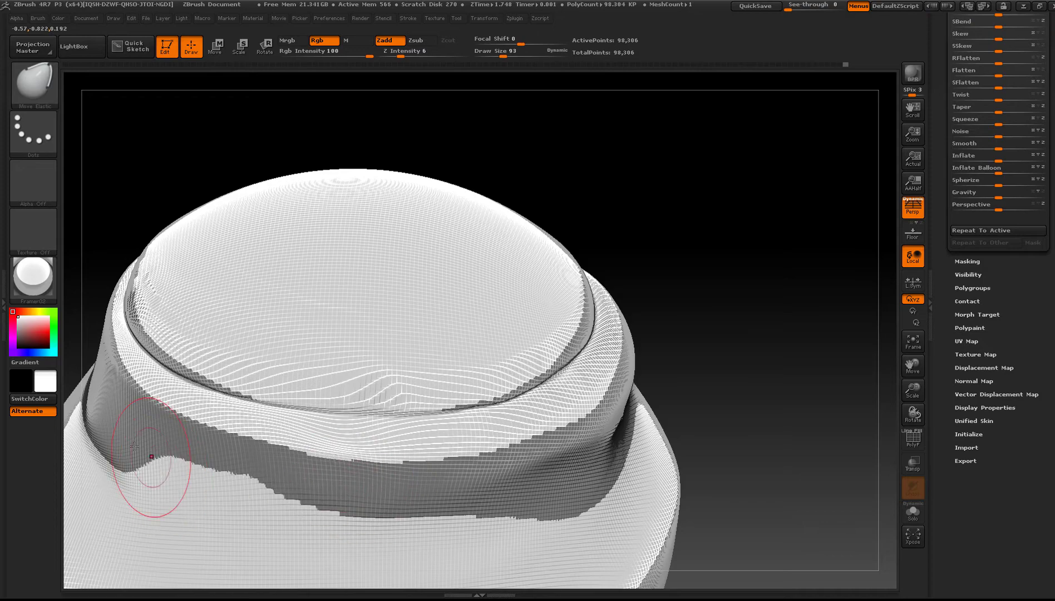
{"action": "key", "text": "shift"}
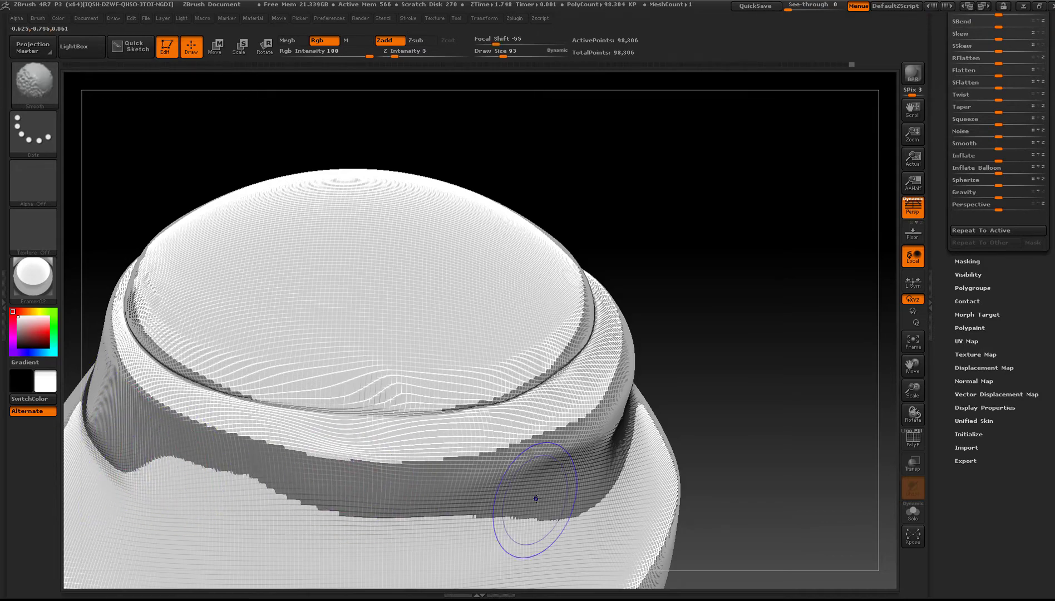
{"action": "right_click_drag", "start_coordinate": [578, 506], "coordinate": [522, 508]}
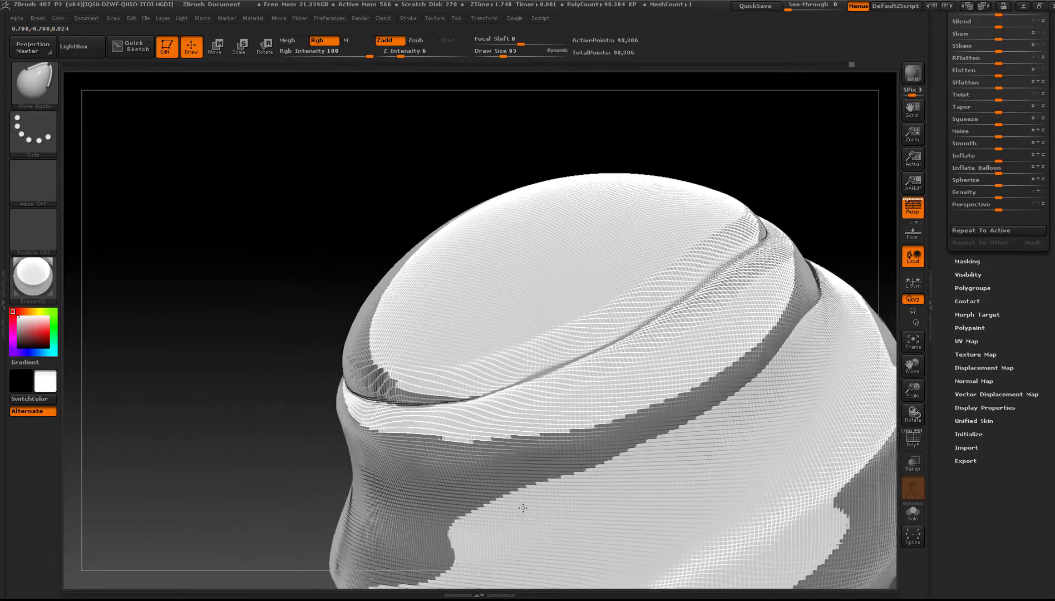
{"action": "left_click_drag", "start_coordinate": [523, 508], "coordinate": [573, 480]}
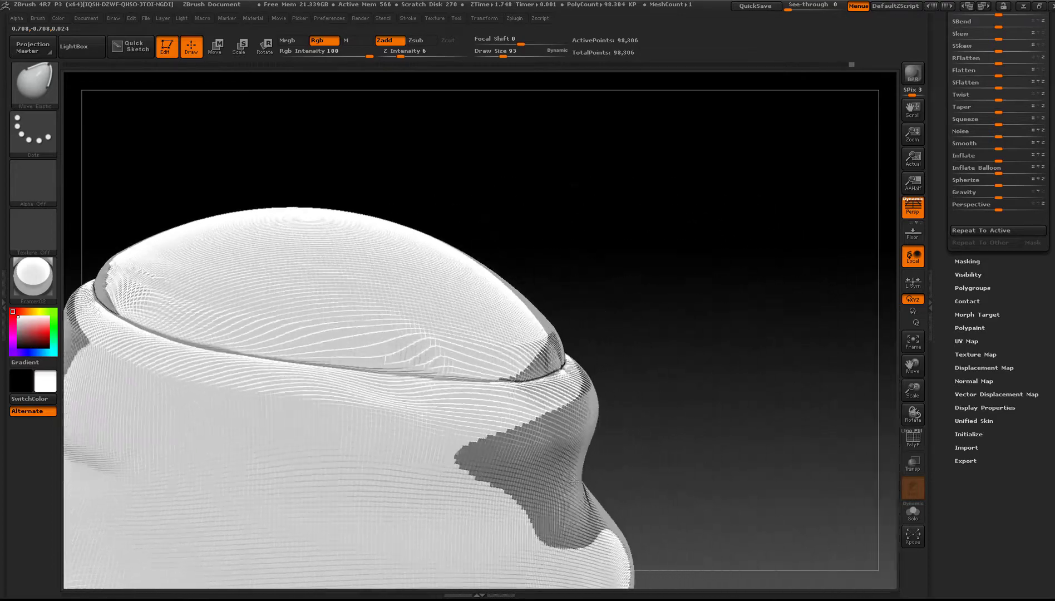
{"action": "mouse_move", "coordinate": [574, 482]}
{"action": "right_mouse_down"}
{"action": "mouse_move", "coordinate": [562, 509]}
{"action": "mouse_move", "coordinate": [467, 523]}
{"action": "right_mouse_up"}
{"action": "key", "text": "shift"}
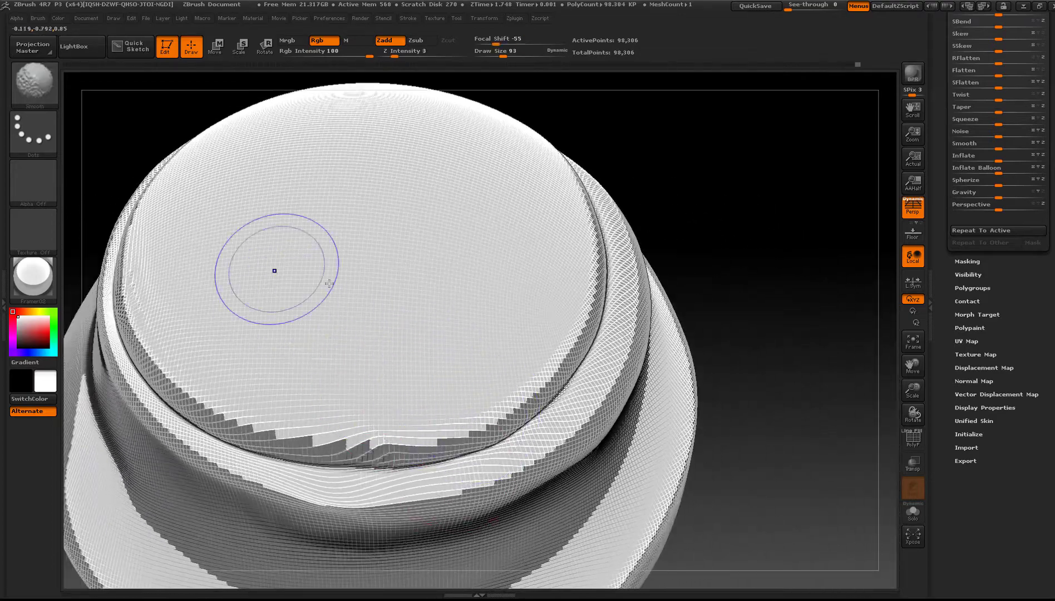
{"action": "left_click_drag", "start_coordinate": [329, 284], "coordinate": [203, 235], "text": "shift"}
- Inspect the coarse mesh at subdivision level 1, then return the model to subdivision level 4
{"action": "mouse_move", "coordinate": [1020, 245]}
{"action": "left_mouse_down"}
{"action": "mouse_move", "coordinate": [1021, 368]}
{"action": "mouse_move", "coordinate": [1030, 284]}
{"action": "left_mouse_up"}
{"action": "left_click", "coordinate": [969, 254]}
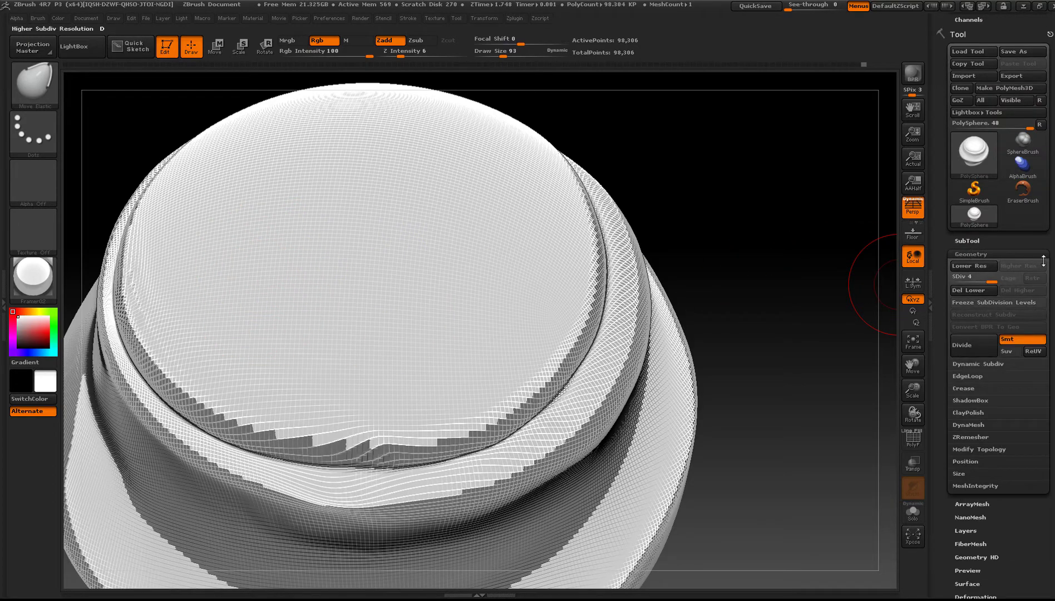
{"action": "left_click_drag", "start_coordinate": [957, 288], "coordinate": [952, 288]}
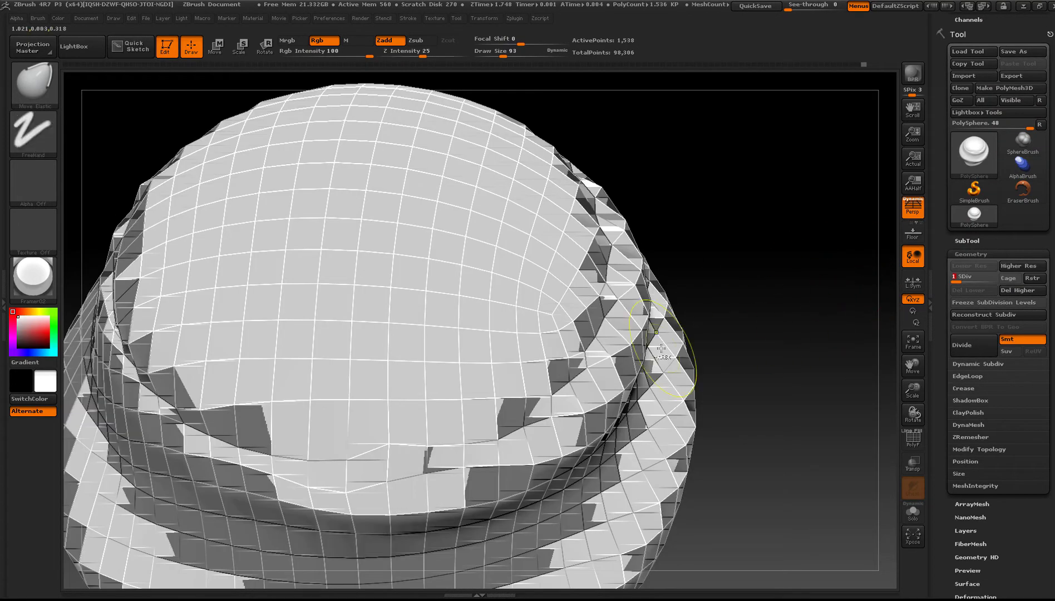
{"action": "right_click_drag", "start_coordinate": [660, 351], "coordinate": [578, 261], "text": "ctrl"}
{"action": "right_click_drag", "start_coordinate": [578, 366], "coordinate": [565, 266], "text": "alt"}
{"action": "left_click_drag", "start_coordinate": [564, 267], "coordinate": [384, 361]}
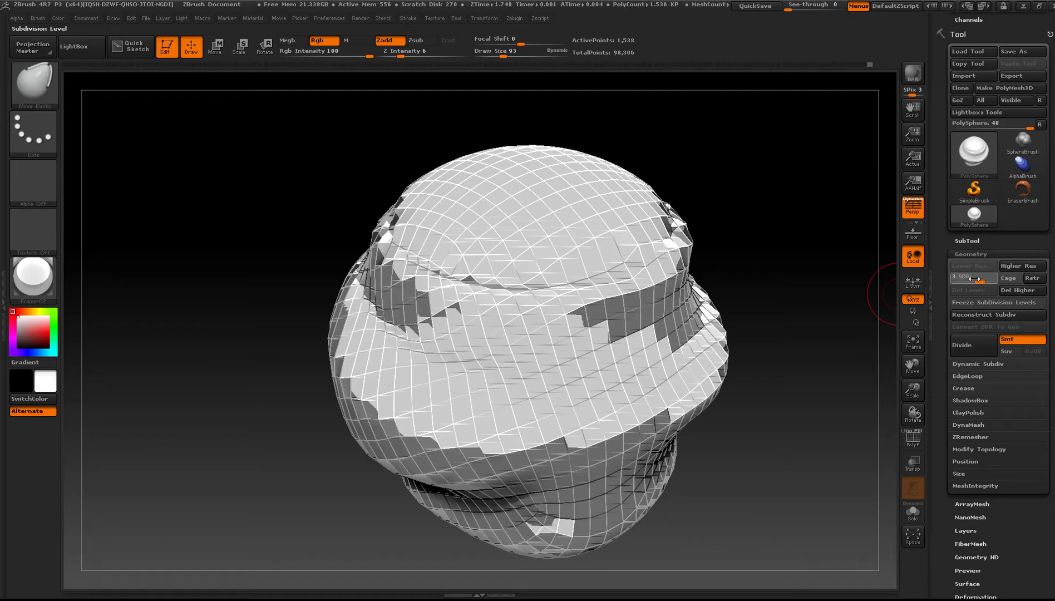
{"action": "left_click_drag", "start_coordinate": [974, 278], "coordinate": [992, 279]}
{"action": "right_click_drag", "start_coordinate": [640, 348], "coordinate": [605, 322]}
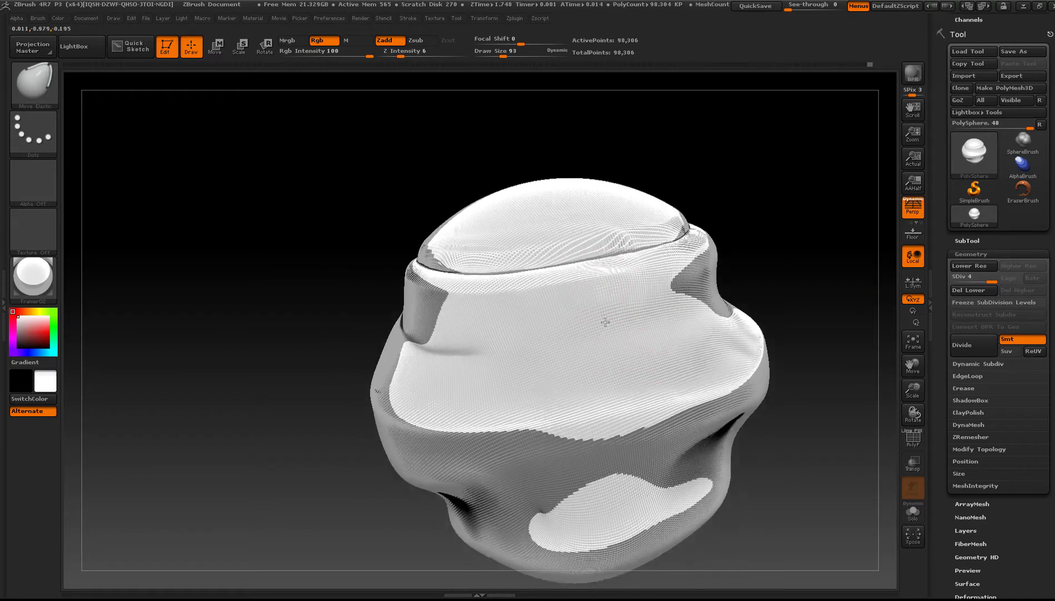
- Lightly smooth the broad folds on the side of the form below the dome
{"action": "left_click_drag", "start_coordinate": [605, 321], "coordinate": [575, 267]}
{"action": "mouse_move", "coordinate": [723, 262]}
{"action": "left_mouse_down"}
{"action": "mouse_move", "coordinate": [396, 290]}
{"action": "mouse_move", "coordinate": [292, 314]}
{"action": "mouse_move", "coordinate": [329, 324]}
{"action": "left_mouse_up"}
{"action": "right_click_drag", "start_coordinate": [205, 254], "coordinate": [320, 318], "text": "alt"}
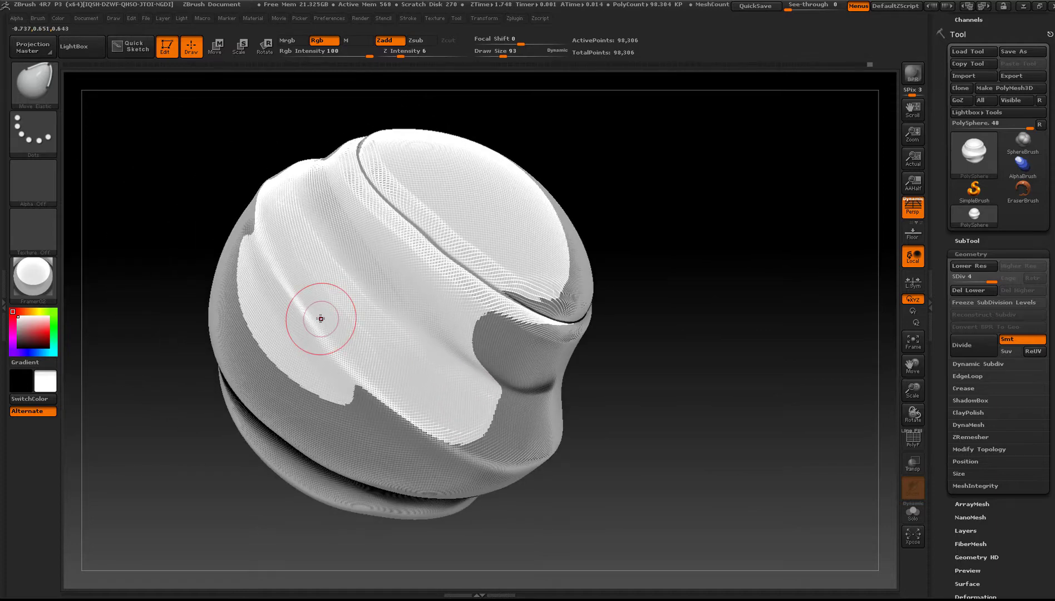
{"action": "key", "text": "shift"}
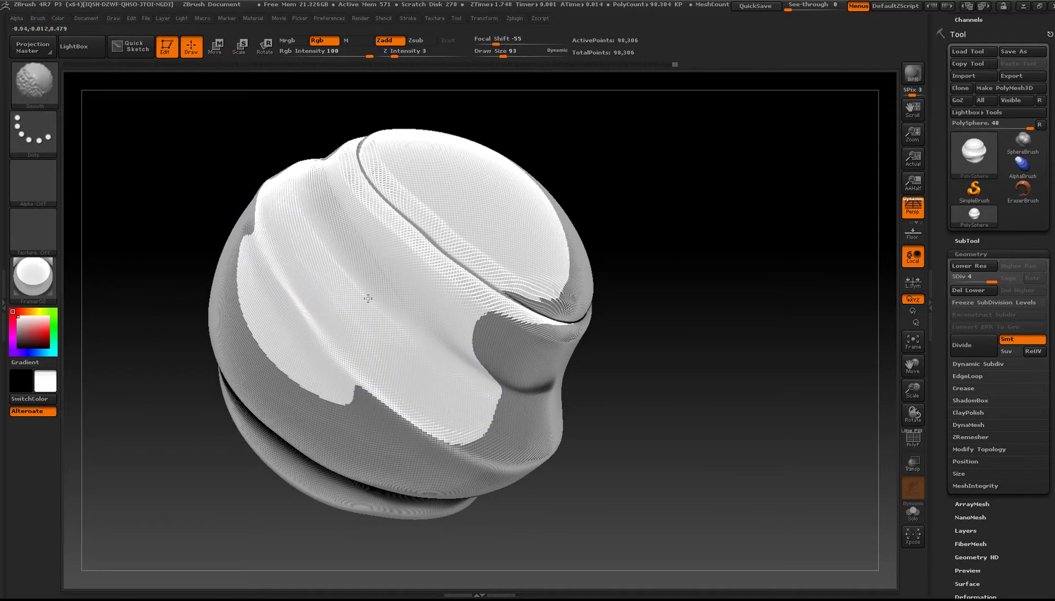
{"action": "left_click_drag", "start_coordinate": [367, 298], "coordinate": [345, 279], "text": "shift"}
- Open the Deformation settings and examine the mesh distribution and folds from several sides
{"action": "left_click_drag", "start_coordinate": [1030, 520], "coordinate": [1018, 410]}
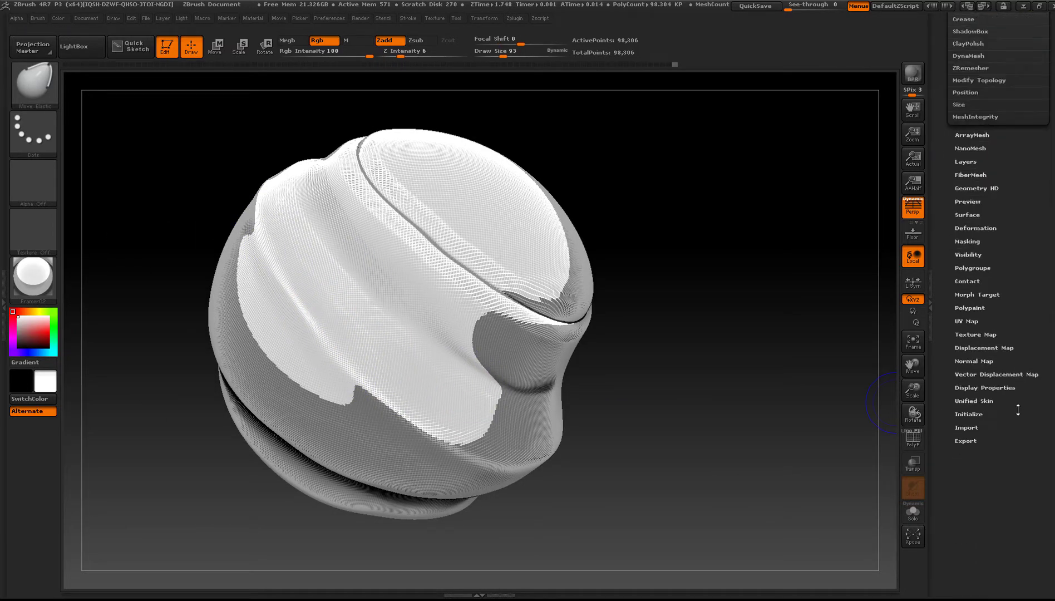
{"action": "left_click", "coordinate": [982, 227]}
{"action": "left_click_drag", "start_coordinate": [560, 170], "coordinate": [576, 384]}
{"action": "mouse_move", "coordinate": [557, 334]}
{"action": "left_mouse_down"}
{"action": "mouse_move", "coordinate": [428, 377]}
{"action": "mouse_move", "coordinate": [437, 313]}
{"action": "mouse_move", "coordinate": [358, 244]}
{"action": "mouse_move", "coordinate": [438, 344]}
{"action": "mouse_move", "coordinate": [400, 358]}
{"action": "mouse_move", "coordinate": [481, 333]}
{"action": "left_mouse_up"}
{"action": "key", "text": "shift"}
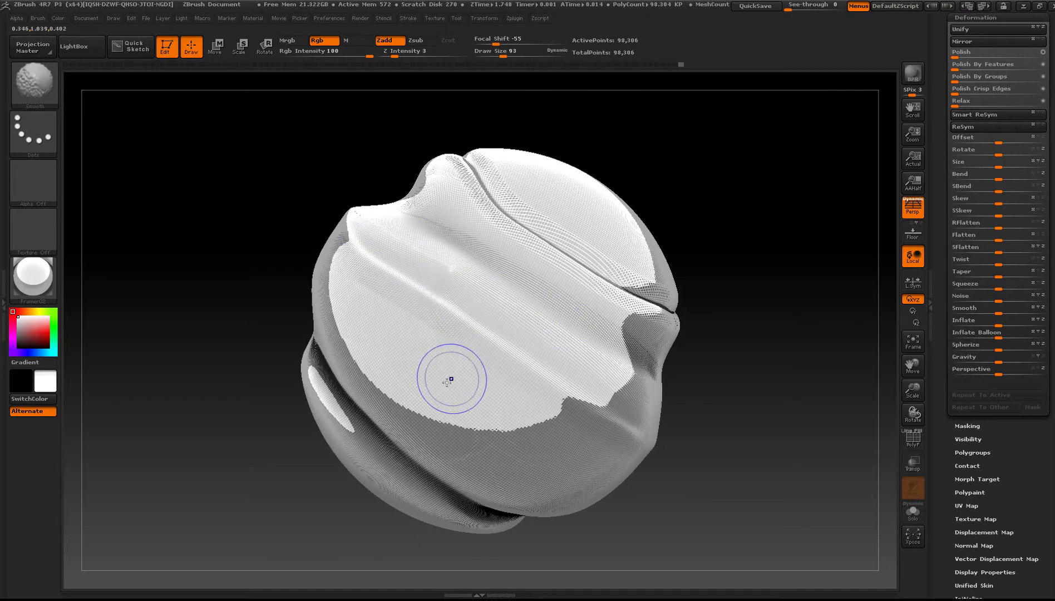
{"action": "mouse_move", "coordinate": [419, 378]}
{"action": "right_mouse_down"}
{"action": "mouse_move", "coordinate": [466, 395]}
{"action": "mouse_move", "coordinate": [612, 400]}
{"action": "right_mouse_up"}
{"action": "mouse_move", "coordinate": [438, 267]}
{"action": "right_mouse_down"}
{"action": "mouse_move", "coordinate": [424, 214]}
{"action": "mouse_move", "coordinate": [370, 228]}
{"action": "mouse_move", "coordinate": [473, 302]}
{"action": "right_mouse_up"}
{"action": "left_click_drag", "start_coordinate": [534, 339], "coordinate": [650, 450]}
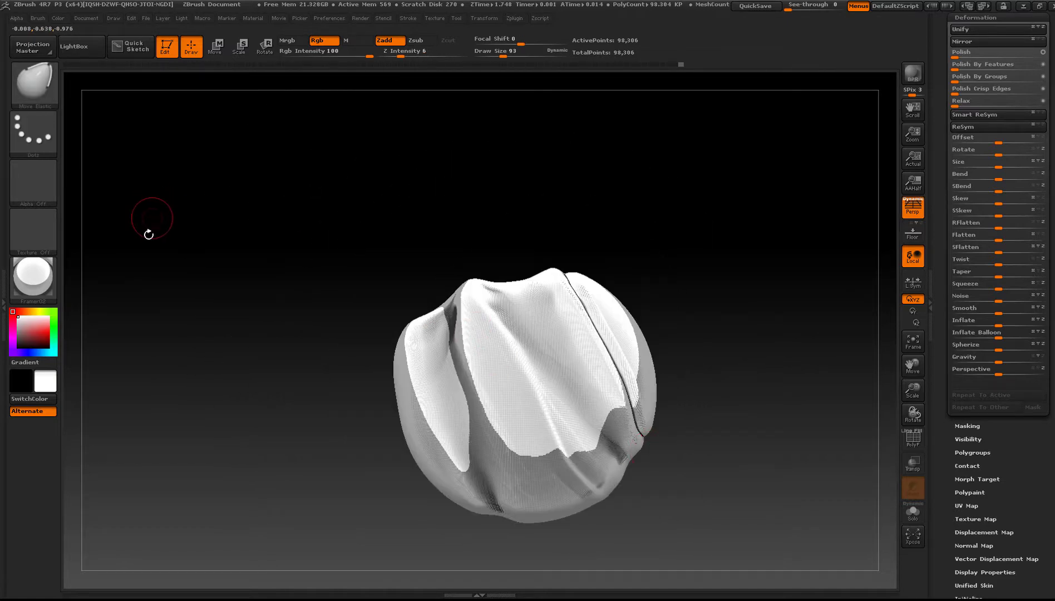
- Change the model's material to MatCap White01 and inspect the creases and folds on the shaded surface
{"action": "left_click", "coordinate": [43, 281]}
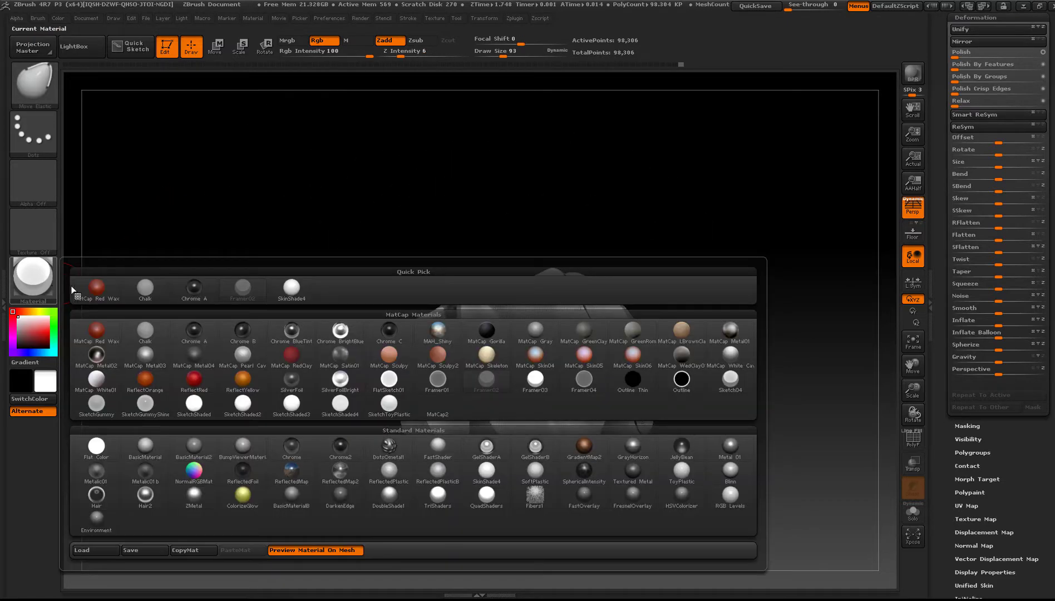
{"action": "left_click", "coordinate": [105, 386]}
{"action": "mouse_move", "coordinate": [546, 394]}
{"action": "right_mouse_down"}
{"action": "mouse_move", "coordinate": [522, 327]}
{"action": "mouse_move", "coordinate": [516, 357]}
{"action": "mouse_move", "coordinate": [557, 394]}
{"action": "right_mouse_up"}
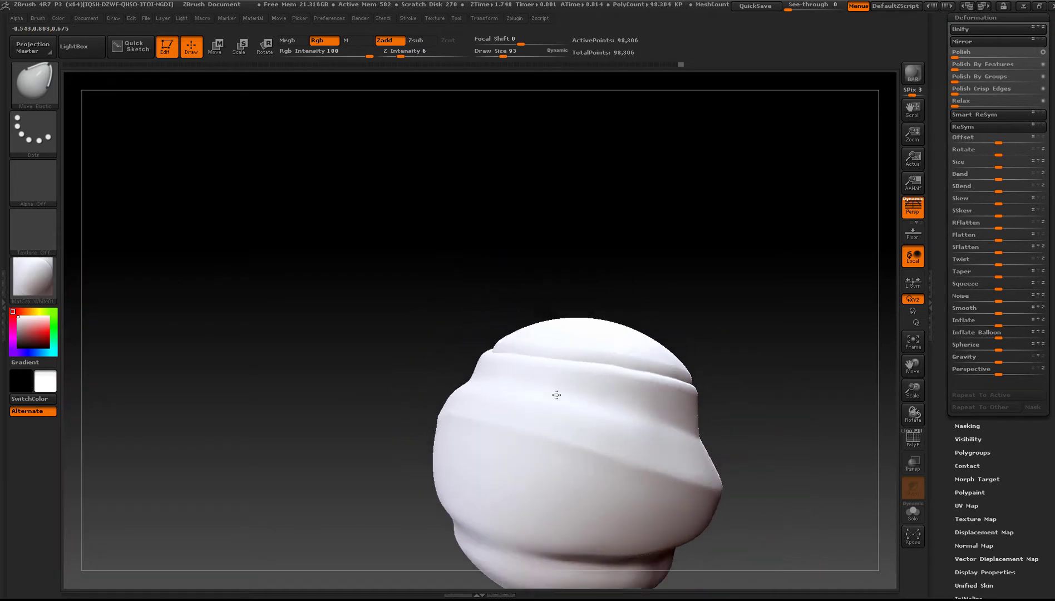
{"action": "left_click_drag", "start_coordinate": [557, 394], "coordinate": [593, 441]}
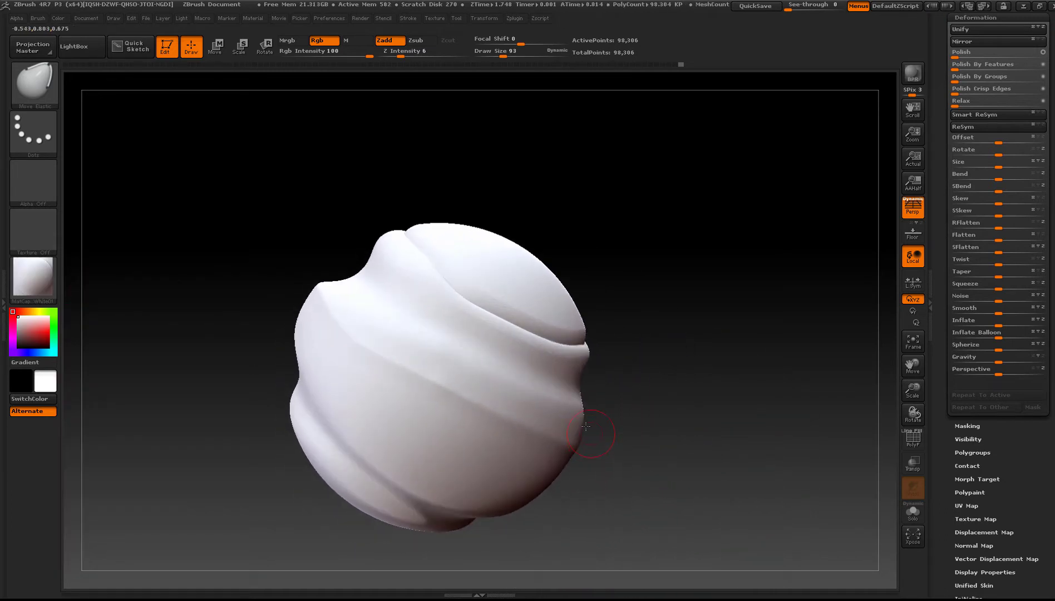
{"action": "mouse_move", "coordinate": [348, 324]}
{"action": "right_mouse_down"}
{"action": "mouse_move", "coordinate": [405, 358]}
{"action": "mouse_move", "coordinate": [338, 316]}
{"action": "mouse_move", "coordinate": [405, 294]}
{"action": "right_mouse_up"}
{"action": "mouse_move", "coordinate": [406, 294]}
{"action": "left_mouse_down"}
{"action": "mouse_move", "coordinate": [325, 297]}
{"action": "mouse_move", "coordinate": [527, 383]}
{"action": "left_mouse_up"}
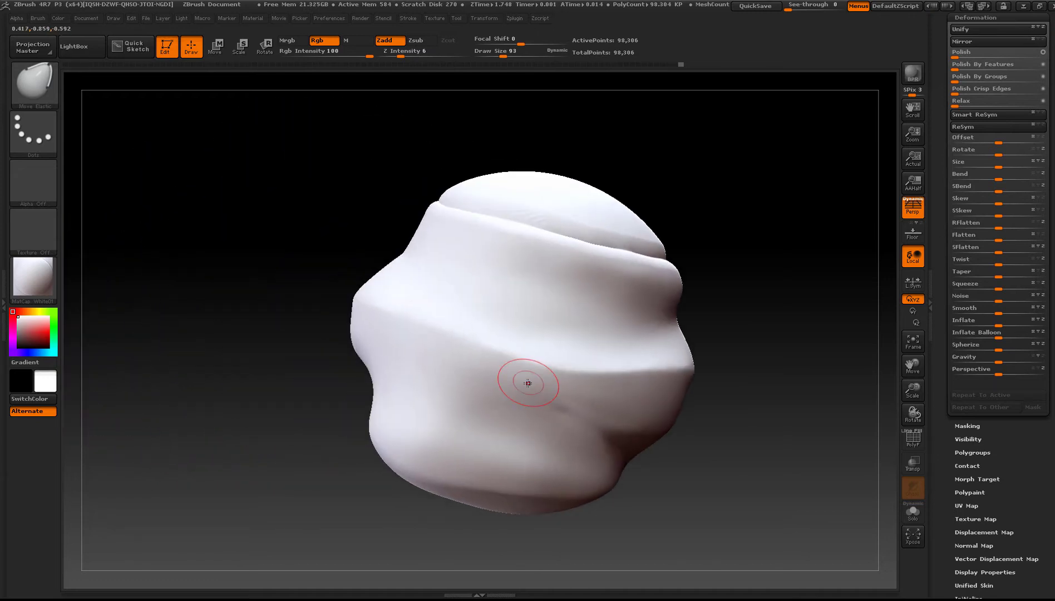
- Build up two raised bands across the middle of the form with the ClayBuildup brush at draw size 93
{"action": "left_click", "coordinate": [36, 97]}
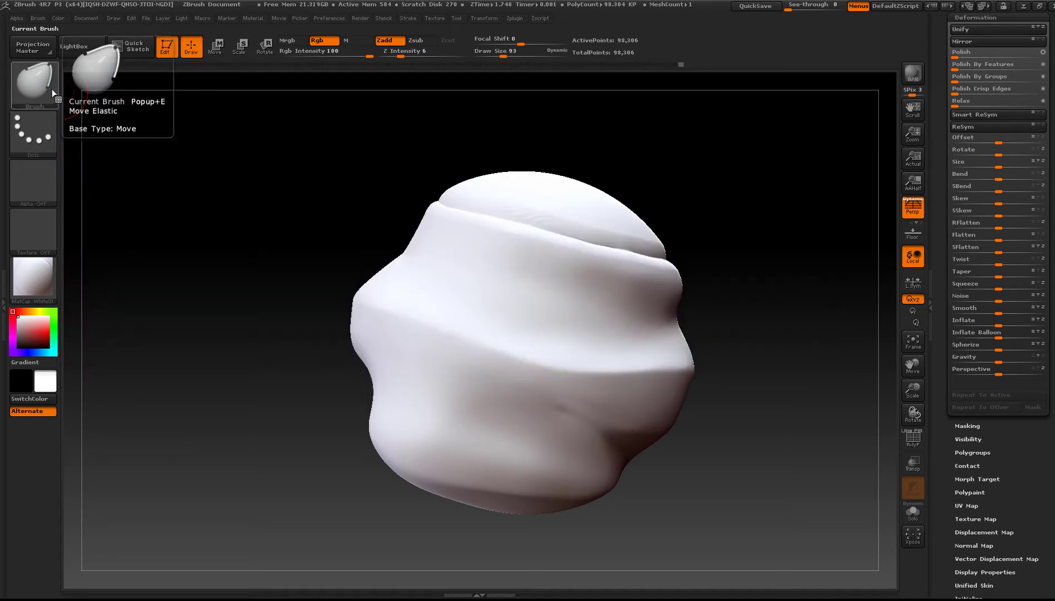
{"action": "left_click", "coordinate": [54, 93]}
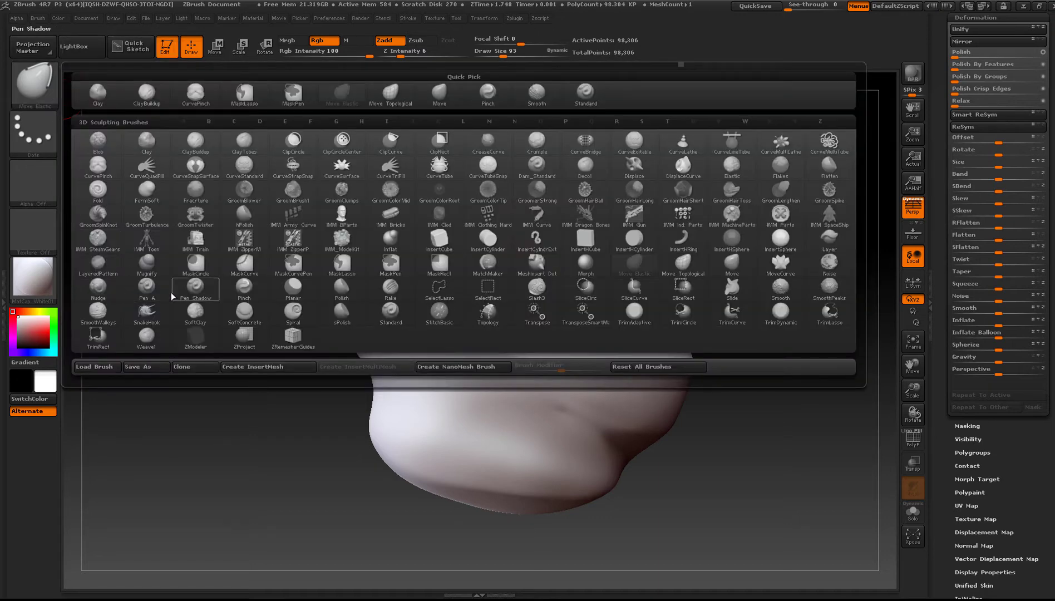
{"action": "mouse_move", "coordinate": [167, 293]}
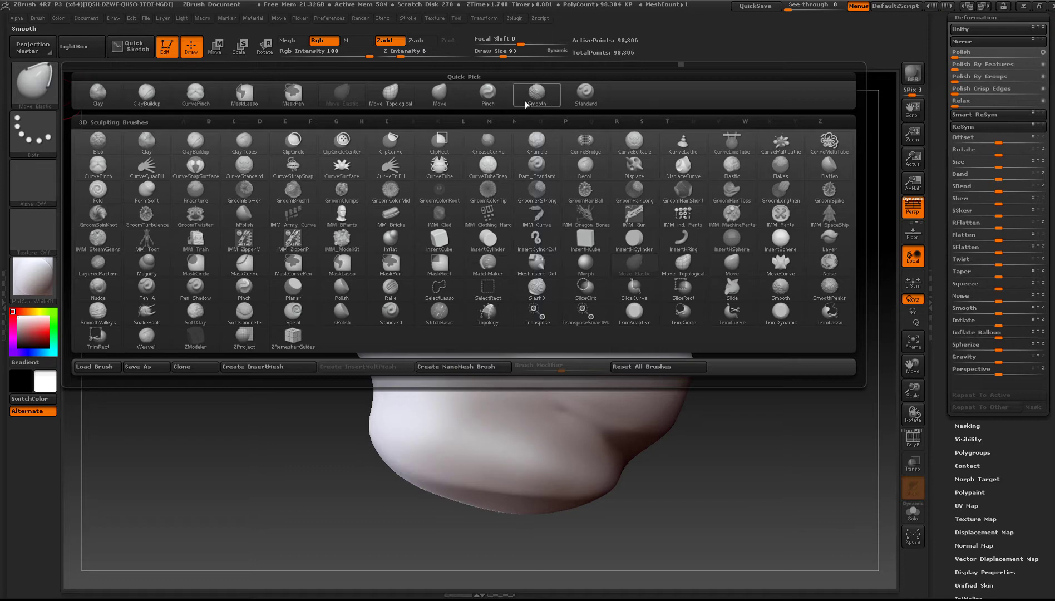
{"action": "left_click", "coordinate": [145, 94]}
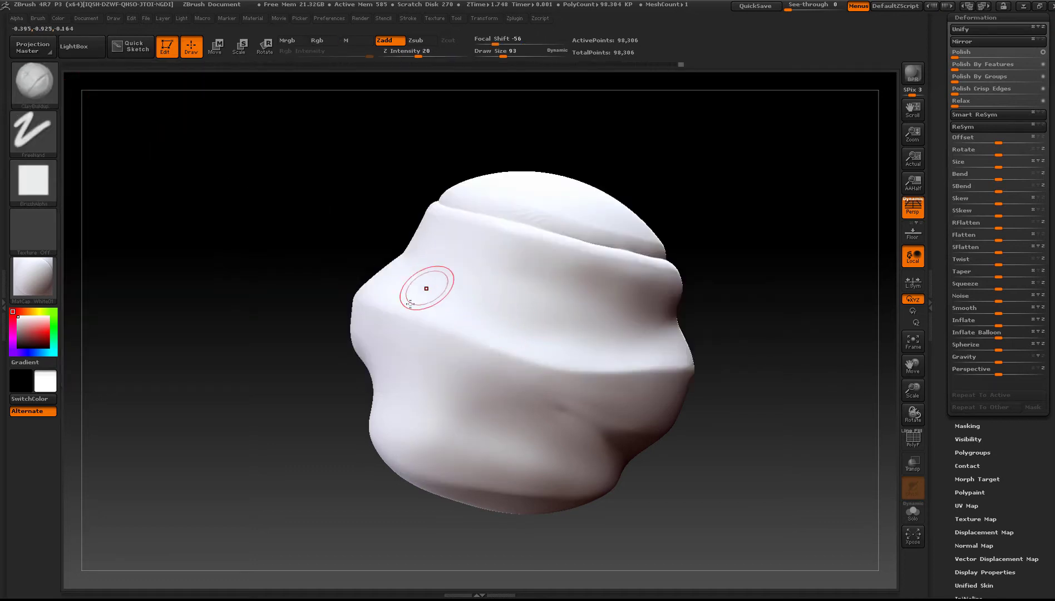
{"action": "left_click_drag", "start_coordinate": [430, 323], "coordinate": [640, 381]}
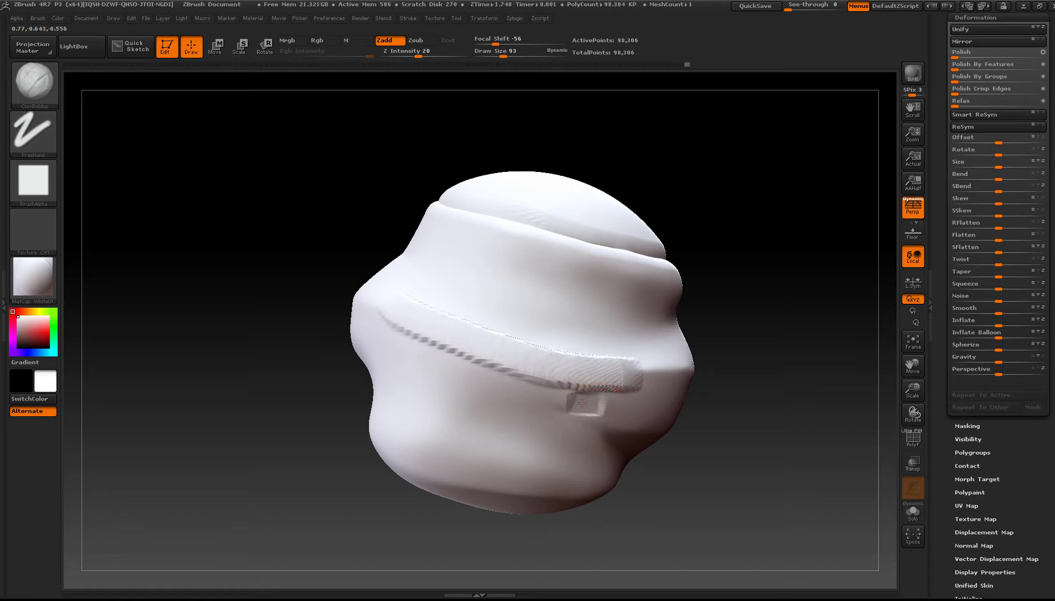
{"action": "left_click_drag", "start_coordinate": [581, 402], "coordinate": [388, 343]}
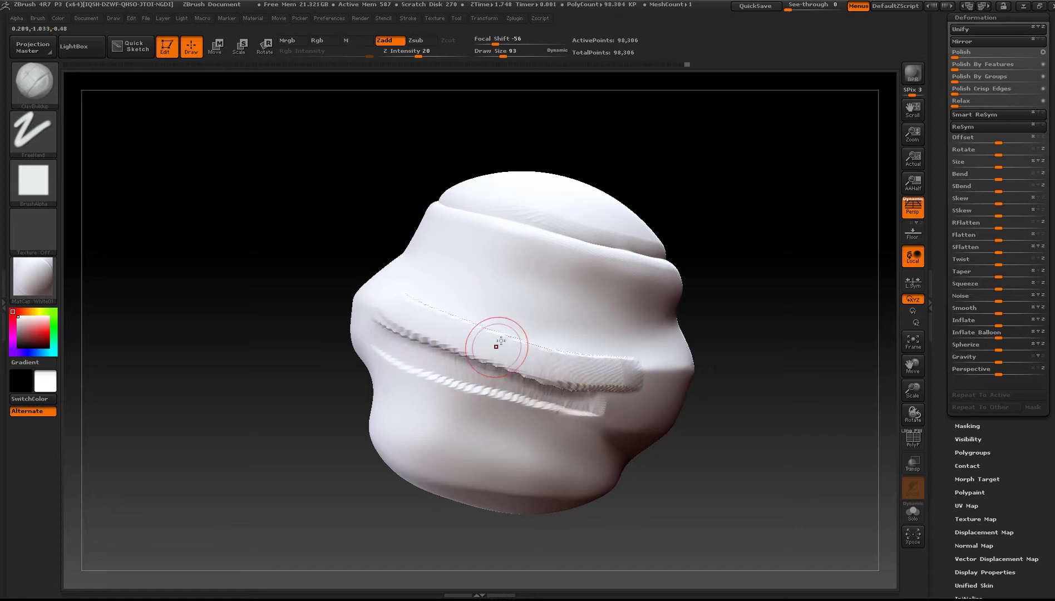
- Smooth the raised bands across the middle of the form so they blend into the surrounding folds
{"action": "mouse_move", "coordinate": [499, 340]}
{"action": "right_mouse_down", "text": "ctrl"}
{"action": "mouse_move", "coordinate": [489, 376]}
{"action": "mouse_move", "coordinate": [519, 390]}
{"action": "mouse_move", "coordinate": [524, 379]}
{"action": "right_mouse_up", "text": "ctrl"}
{"action": "mouse_move", "coordinate": [524, 379]}
{"action": "left_mouse_down", "text": "shift"}
{"action": "mouse_move", "coordinate": [333, 300]}
{"action": "mouse_move", "coordinate": [329, 341]}
{"action": "mouse_move", "coordinate": [400, 400]}
{"action": "mouse_move", "coordinate": [330, 363]}
{"action": "mouse_move", "coordinate": [361, 373]}
{"action": "left_mouse_up", "text": "shift"}
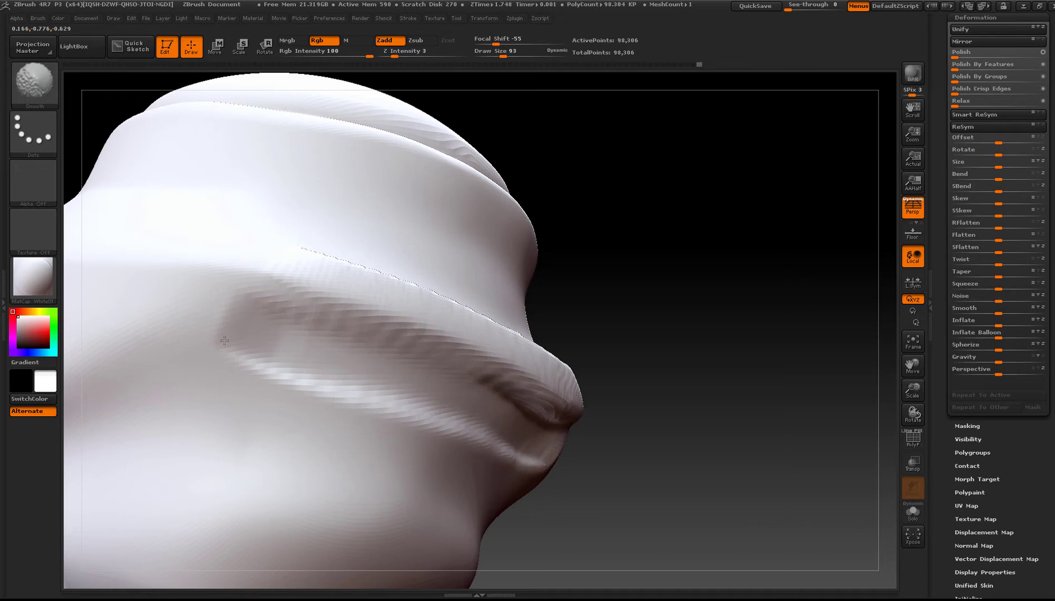
{"action": "left_click_drag", "start_coordinate": [341, 399], "coordinate": [360, 374], "text": "shift"}
{"action": "right_click_drag", "start_coordinate": [300, 325], "coordinate": [325, 269]}
{"action": "mouse_move", "coordinate": [287, 231]}
{"action": "left_mouse_down", "text": "shift"}
{"action": "mouse_move", "coordinate": [392, 273]}
{"action": "mouse_move", "coordinate": [556, 261]}
{"action": "left_mouse_up", "text": "shift"}
{"action": "right_click_drag", "start_coordinate": [572, 258], "coordinate": [474, 341]}
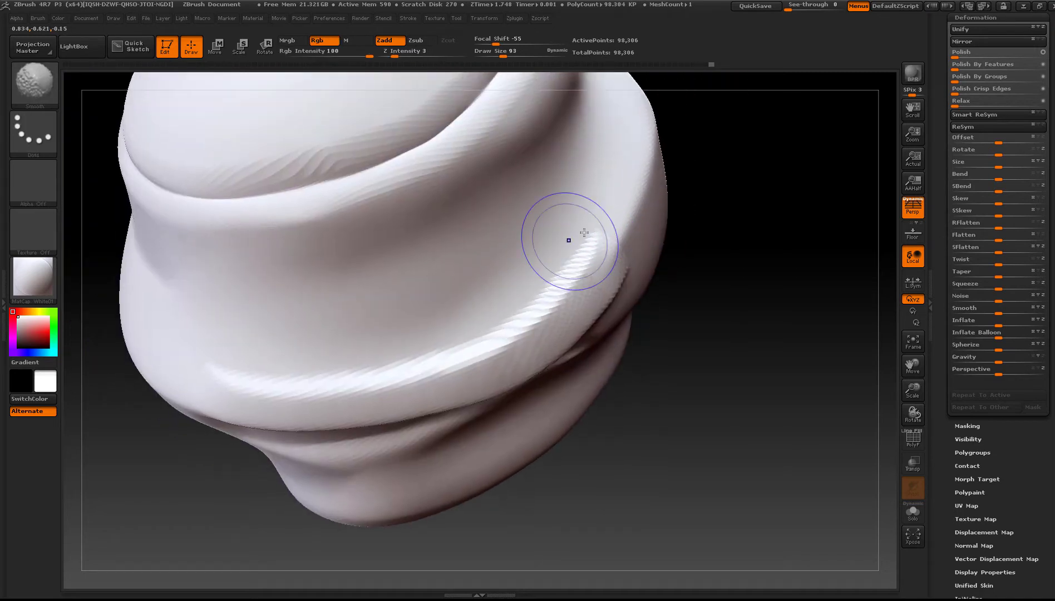
{"action": "left_click_drag", "start_coordinate": [568, 240], "coordinate": [459, 316], "text": "shift"}
{"action": "mouse_move", "coordinate": [438, 394]}
{"action": "right_mouse_down", "text": "ctrl"}
{"action": "mouse_move", "coordinate": [334, 312]}
{"action": "mouse_move", "coordinate": [448, 411]}
{"action": "mouse_move", "coordinate": [337, 282]}
{"action": "mouse_move", "coordinate": [294, 317]}
{"action": "mouse_move", "coordinate": [314, 322]}
{"action": "mouse_move", "coordinate": [348, 299]}
{"action": "mouse_move", "coordinate": [316, 361]}
{"action": "mouse_move", "coordinate": [381, 321]}
{"action": "mouse_move", "coordinate": [377, 364]}
{"action": "right_mouse_up", "text": "ctrl"}
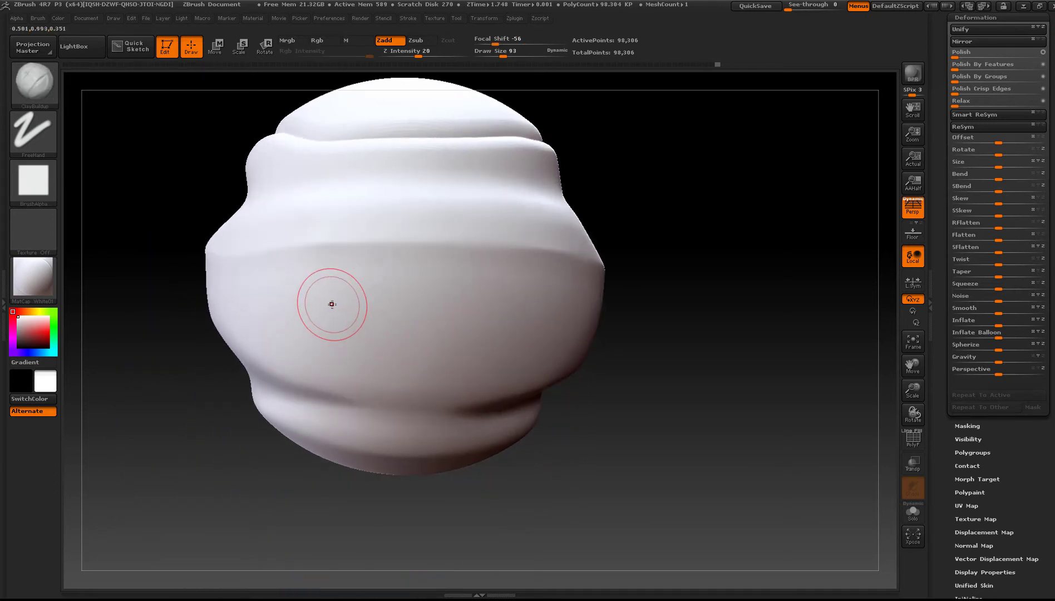
- Build up layered horizontal strokes across the middle of the form with ClayBuildup at draw size 59
{"action": "left_click_drag", "start_coordinate": [331, 305], "coordinate": [327, 303]}
{"action": "mouse_move", "coordinate": [306, 256]}
{"action": "right_mouse_down"}
{"action": "mouse_move", "coordinate": [334, 245]}
{"action": "mouse_move", "coordinate": [320, 261]}
{"action": "mouse_move", "coordinate": [345, 289]}
{"action": "right_mouse_up"}
{"action": "left_click_drag", "start_coordinate": [324, 298], "coordinate": [493, 292]}
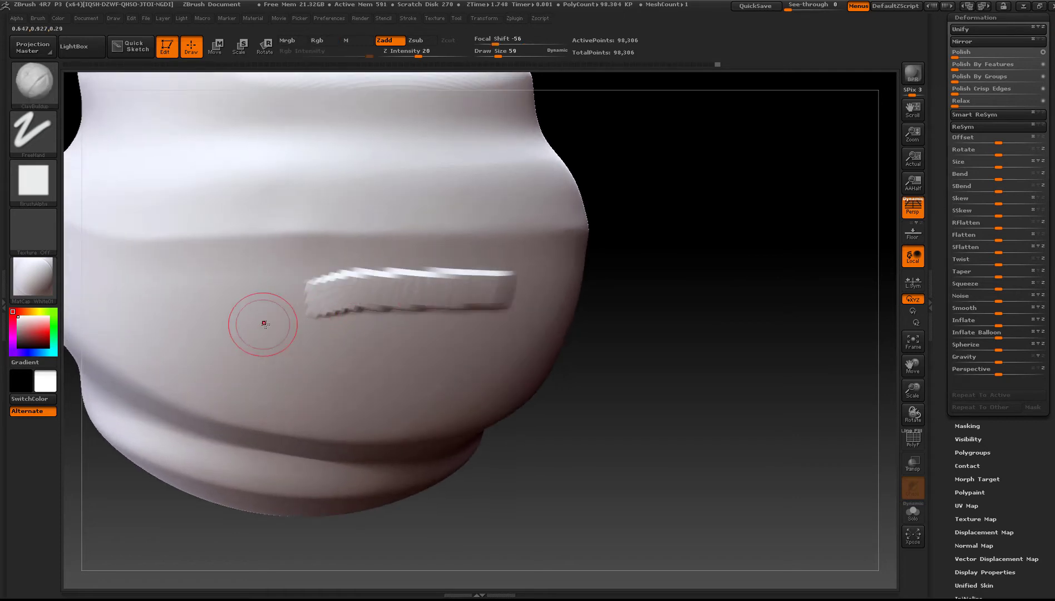
{"action": "mouse_move", "coordinate": [264, 323]}
{"action": "left_mouse_down"}
{"action": "mouse_move", "coordinate": [520, 320]}
{"action": "mouse_move", "coordinate": [556, 332]}
{"action": "left_mouse_up"}
{"action": "left_click_drag", "start_coordinate": [273, 353], "coordinate": [559, 351]}
{"action": "right_click_drag", "start_coordinate": [312, 367], "coordinate": [256, 370]}
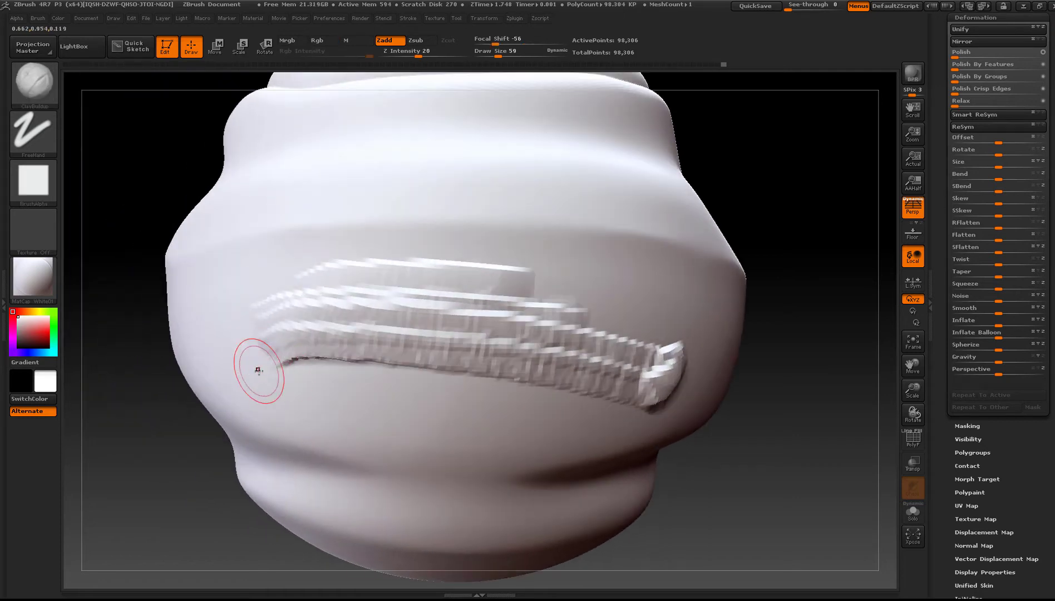
{"action": "mouse_move", "coordinate": [258, 370]}
{"action": "left_mouse_down"}
{"action": "mouse_move", "coordinate": [495, 393]}
{"action": "mouse_move", "coordinate": [266, 396]}
{"action": "mouse_move", "coordinate": [302, 403]}
{"action": "mouse_move", "coordinate": [305, 417]}
{"action": "mouse_move", "coordinate": [328, 424]}
{"action": "mouse_move", "coordinate": [386, 278]}
{"action": "mouse_move", "coordinate": [287, 235]}
{"action": "mouse_move", "coordinate": [250, 238]}
{"action": "mouse_move", "coordinate": [289, 297]}
{"action": "mouse_move", "coordinate": [614, 263]}
{"action": "left_mouse_up"}
{"action": "left_click_drag", "start_coordinate": [244, 321], "coordinate": [695, 296]}
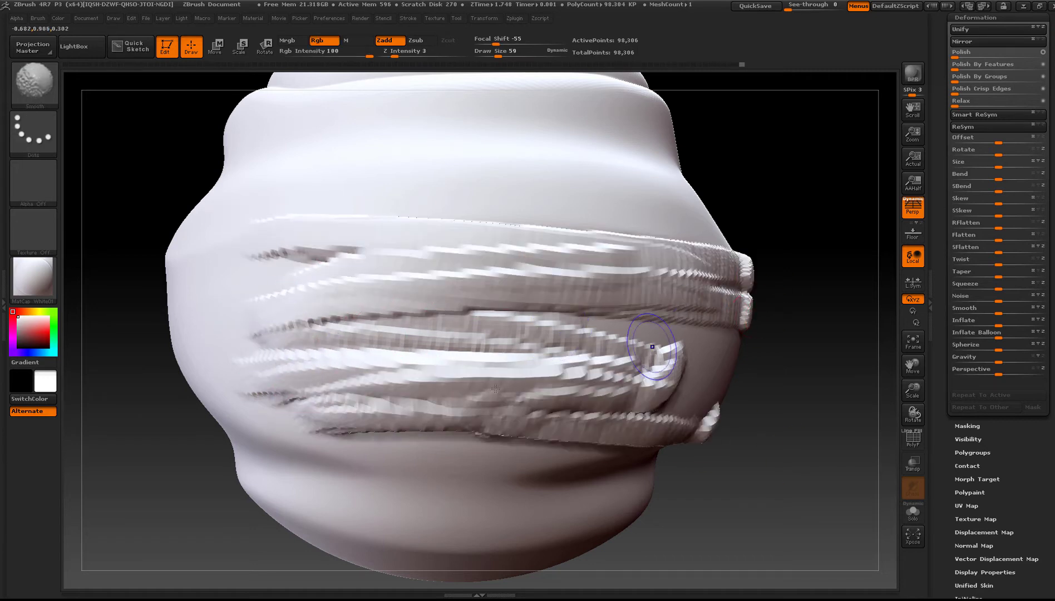
{"action": "left_click_drag", "start_coordinate": [410, 334], "coordinate": [634, 334]}
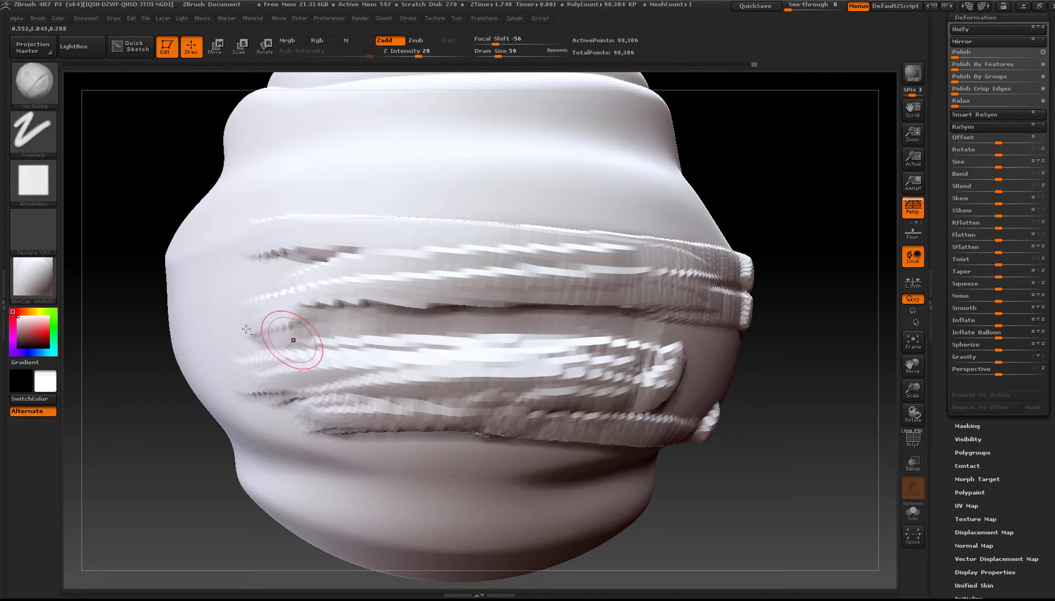
- Build broad overlapping bands over the layered strokes with ClayBuildup at draw size 118
{"action": "mouse_move", "coordinate": [531, 327]}
{"action": "right_mouse_down"}
{"action": "mouse_move", "coordinate": [590, 329]}
{"action": "mouse_move", "coordinate": [565, 329]}
{"action": "mouse_move", "coordinate": [651, 364]}
{"action": "mouse_move", "coordinate": [611, 390]}
{"action": "right_mouse_up"}
{"action": "key", "text": "s"}
{"action": "left_click_drag", "start_coordinate": [473, 334], "coordinate": [483, 334]}
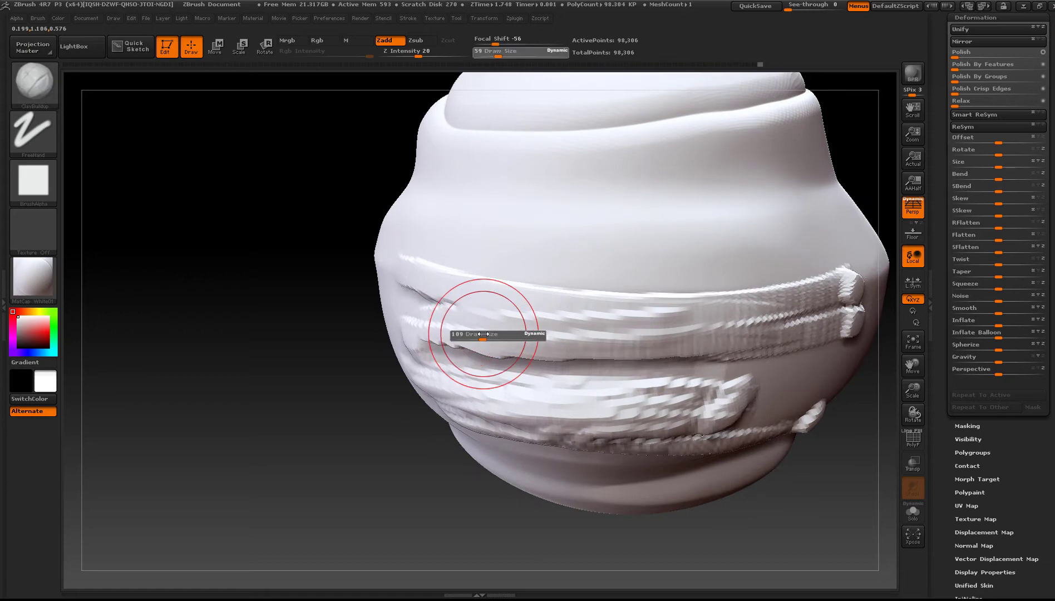
{"action": "right_click_drag", "start_coordinate": [482, 334], "coordinate": [584, 334]}
{"action": "left_click_drag", "start_coordinate": [389, 323], "coordinate": [590, 376]}
{"action": "left_click_drag", "start_coordinate": [347, 357], "coordinate": [562, 389]}
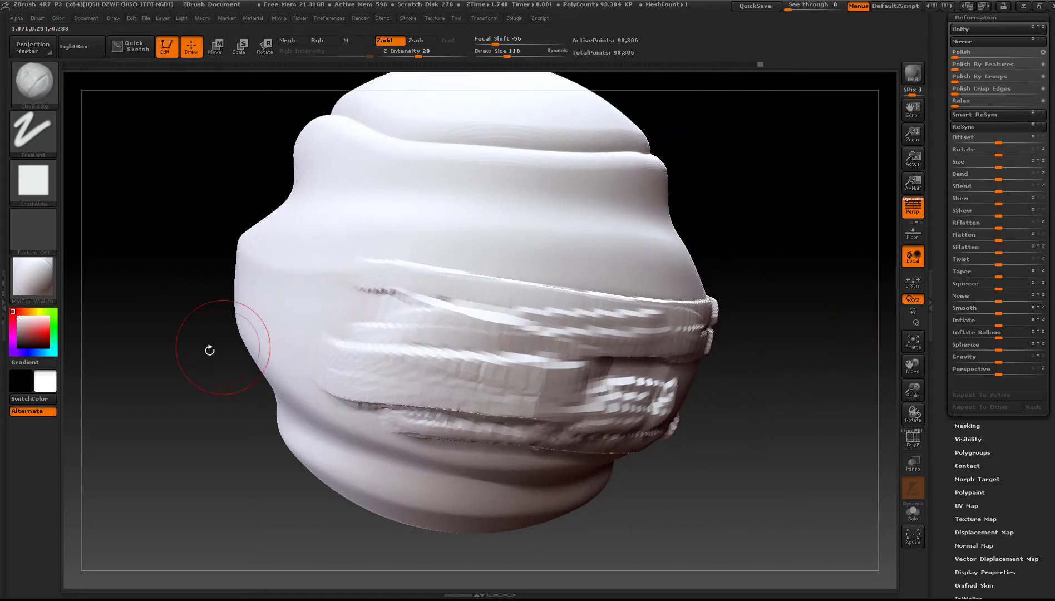
{"action": "left_click_drag", "start_coordinate": [289, 362], "coordinate": [600, 389]}
{"action": "left_click_drag", "start_coordinate": [278, 400], "coordinate": [623, 433]}
{"action": "left_click_drag", "start_coordinate": [320, 260], "coordinate": [635, 301]}
{"action": "left_click_drag", "start_coordinate": [241, 253], "coordinate": [592, 329]}
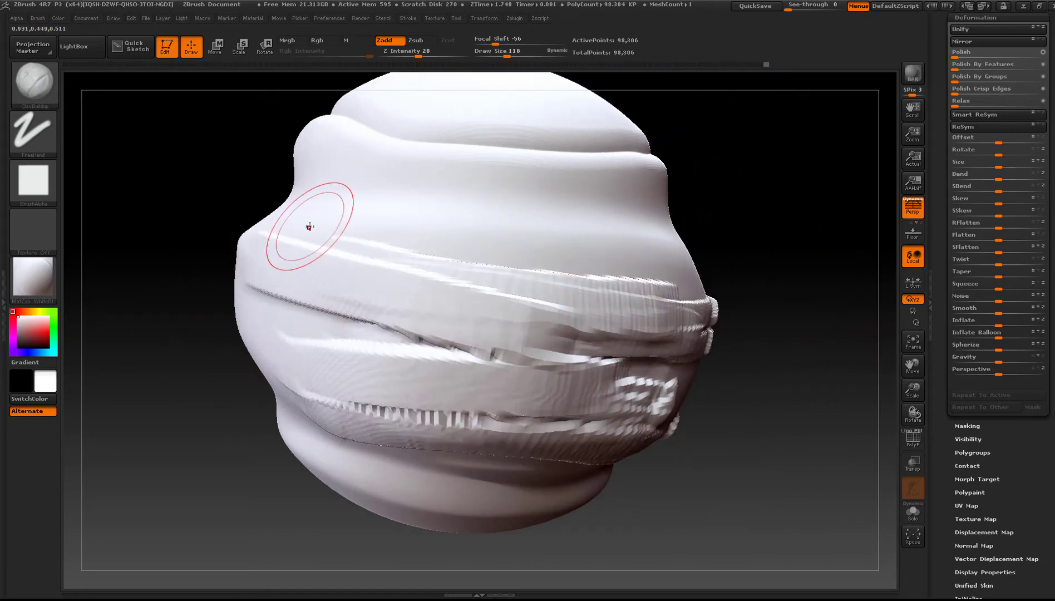
{"action": "left_click_drag", "start_coordinate": [309, 227], "coordinate": [625, 327]}
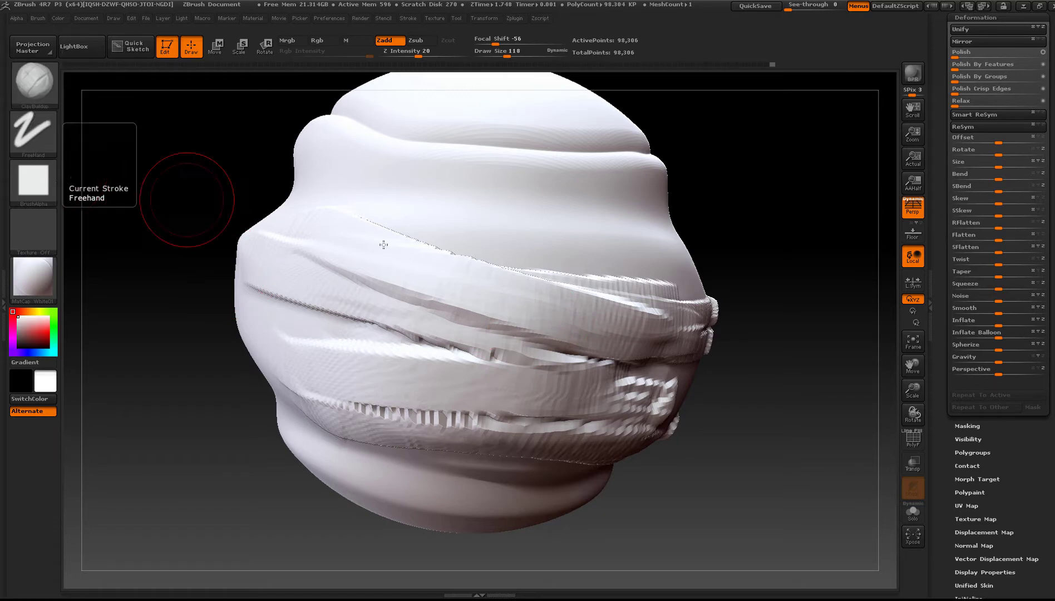
- Smooth the rough edges and grooves of the broad overlapping bands
{"action": "mouse_move", "coordinate": [709, 405]}
{"action": "right_mouse_down"}
{"action": "mouse_move", "coordinate": [718, 404]}
{"action": "mouse_move", "coordinate": [671, 355]}
{"action": "mouse_move", "coordinate": [708, 405]}
{"action": "right_mouse_up"}
{"action": "left_click_drag", "start_coordinate": [709, 405], "coordinate": [443, 360]}
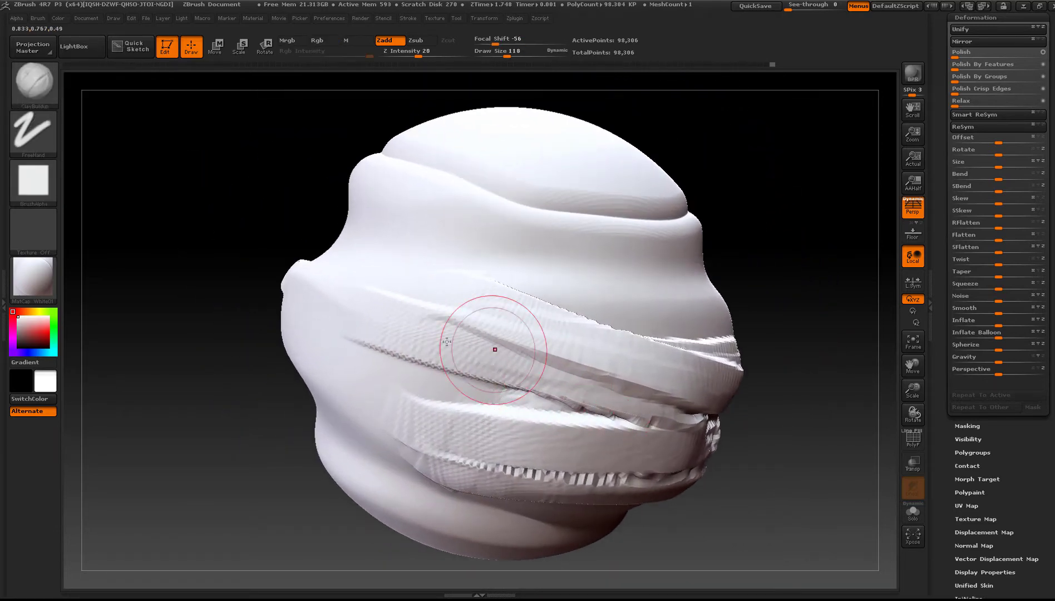
{"action": "left_click_drag", "start_coordinate": [577, 445], "coordinate": [496, 461], "text": "shift"}
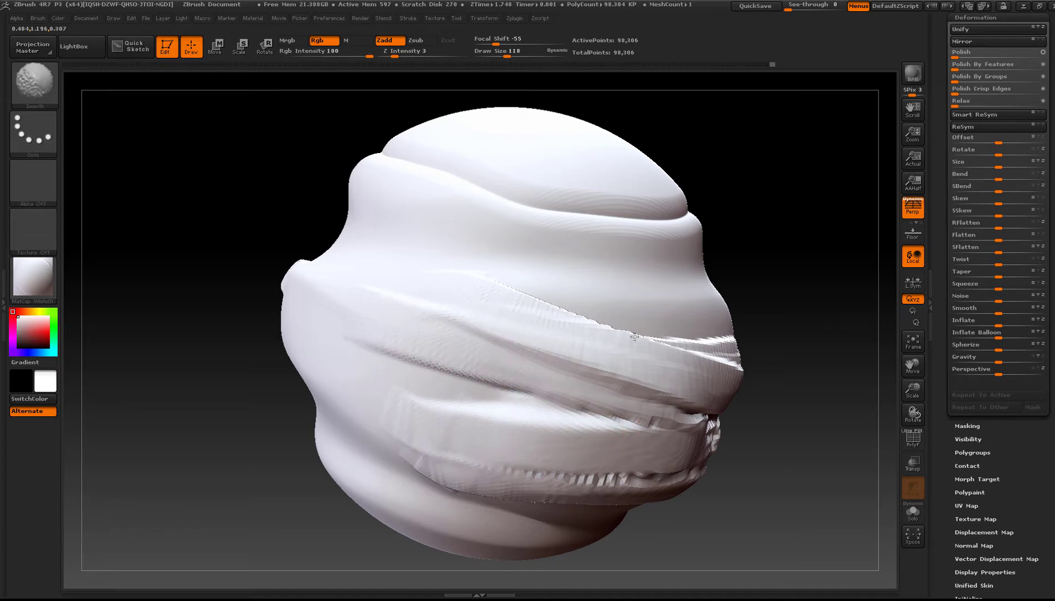
{"action": "left_click_drag", "start_coordinate": [635, 337], "coordinate": [618, 334], "text": "shift"}
- Extend the bands around the side of the form with ClayBuildup and smooth their transitions
{"action": "mouse_move", "coordinate": [433, 342]}
{"action": "right_mouse_down"}
{"action": "mouse_move", "coordinate": [303, 264]}
{"action": "mouse_move", "coordinate": [578, 362]}
{"action": "right_mouse_up"}
{"action": "right_click_drag", "start_coordinate": [478, 334], "coordinate": [416, 360]}
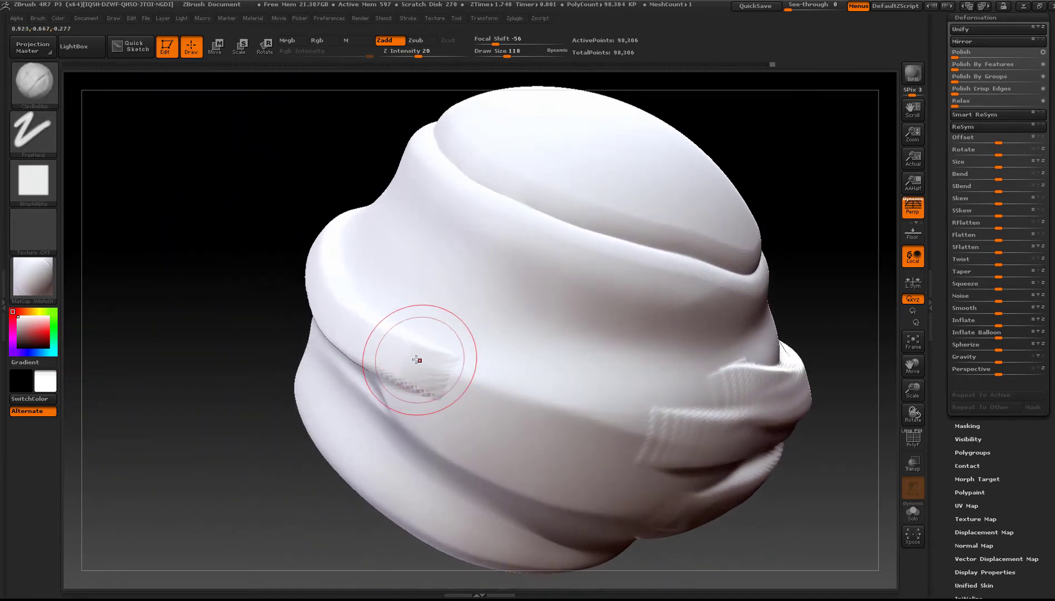
{"action": "mouse_move", "coordinate": [418, 360]}
{"action": "left_mouse_down"}
{"action": "mouse_move", "coordinate": [688, 384]}
{"action": "mouse_move", "coordinate": [370, 244]}
{"action": "left_mouse_up"}
{"action": "mouse_move", "coordinate": [556, 340]}
{"action": "right_mouse_down"}
{"action": "mouse_move", "coordinate": [516, 316]}
{"action": "mouse_move", "coordinate": [607, 365]}
{"action": "right_mouse_up"}
{"action": "mouse_move", "coordinate": [607, 365]}
{"action": "left_mouse_down", "text": "shift"}
{"action": "mouse_move", "coordinate": [600, 405]}
{"action": "mouse_move", "coordinate": [584, 360]}
{"action": "mouse_move", "coordinate": [452, 416]}
{"action": "left_mouse_up", "text": "shift"}
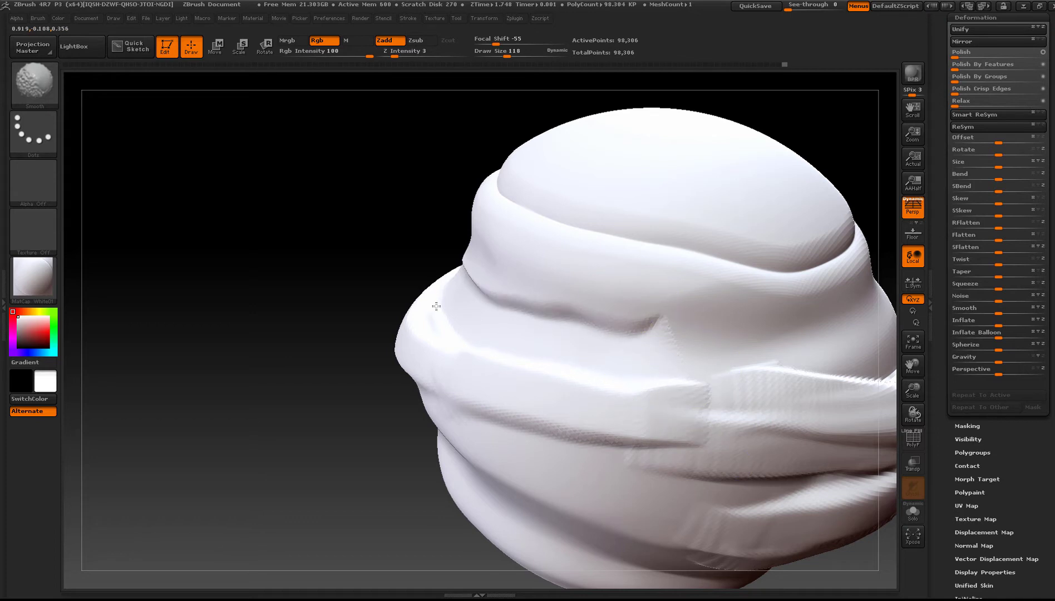
- Switch the ClayBuildup stroke to DragRect and stamp raised and recessed square shapes onto the dome
{"action": "mouse_move", "coordinate": [582, 377]}
{"action": "right_mouse_down", "text": "alt"}
{"action": "mouse_move", "coordinate": [528, 362]}
{"action": "mouse_move", "coordinate": [514, 340]}
{"action": "mouse_move", "coordinate": [551, 412]}
{"action": "mouse_move", "coordinate": [656, 371]}
{"action": "right_mouse_up", "text": "alt"}
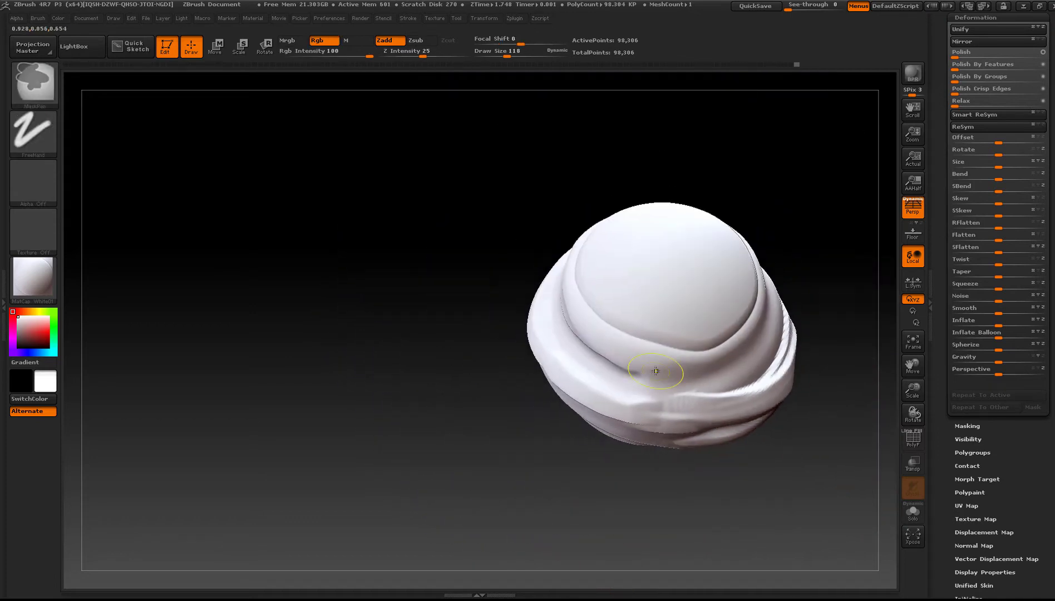
{"action": "left_click", "coordinate": [34, 88]}
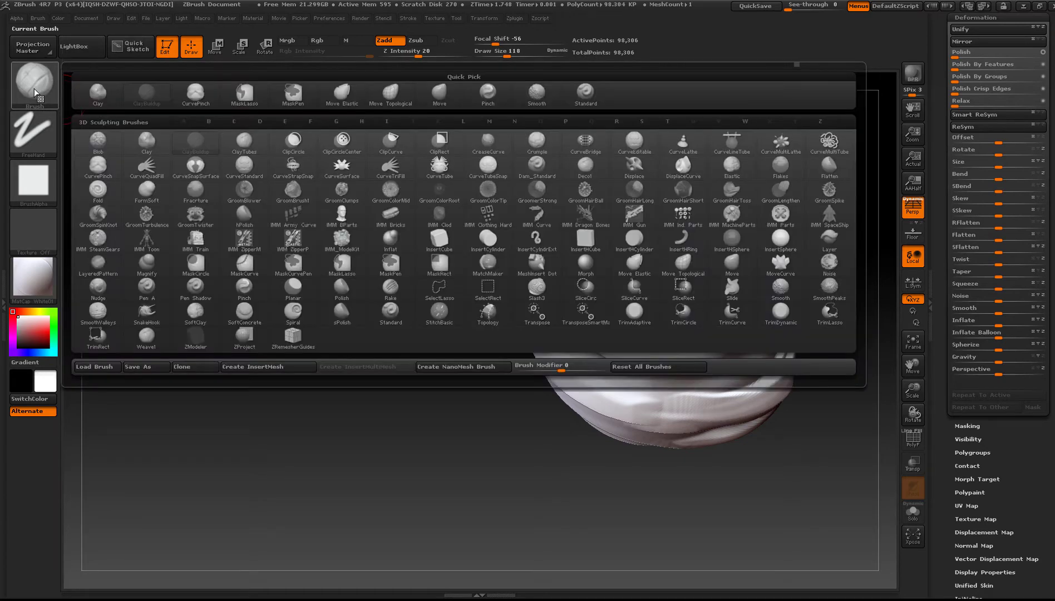
{"action": "left_click", "coordinate": [34, 133]}
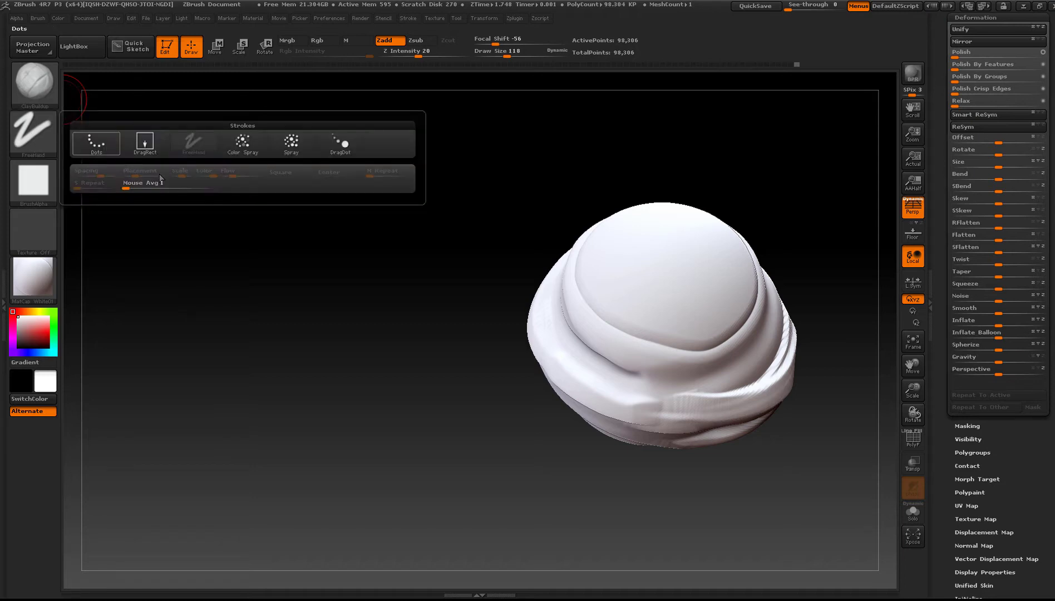
{"action": "left_click", "coordinate": [144, 144]}
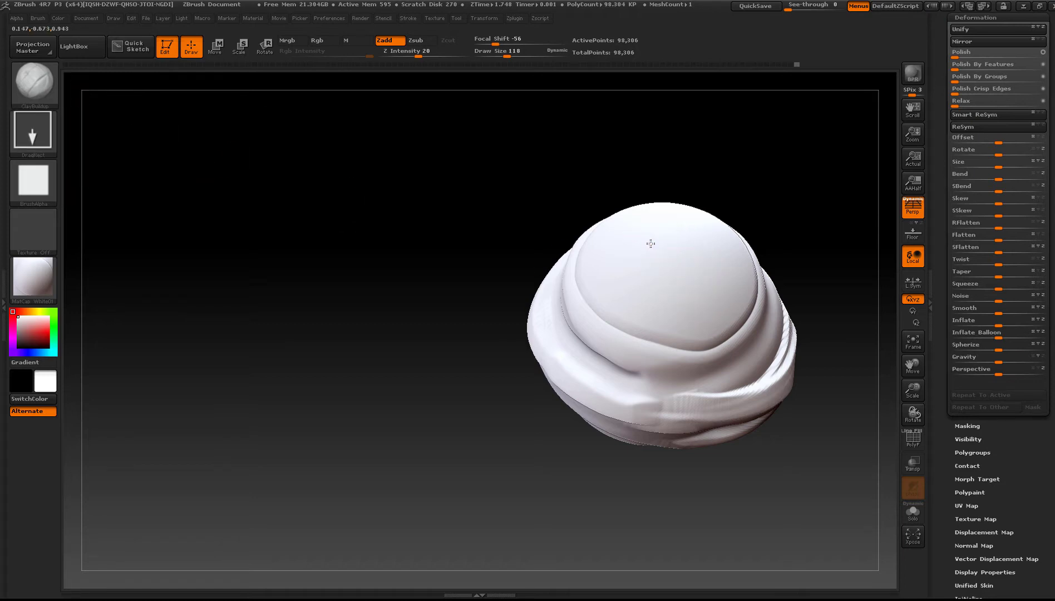
{"action": "mouse_move", "coordinate": [694, 302]}
{"action": "left_mouse_down"}
{"action": "mouse_move", "coordinate": [711, 328]}
{"action": "mouse_move", "coordinate": [674, 281]}
{"action": "mouse_move", "coordinate": [692, 305]}
{"action": "mouse_move", "coordinate": [686, 288]}
{"action": "mouse_move", "coordinate": [694, 301]}
{"action": "mouse_move", "coordinate": [716, 288]}
{"action": "left_mouse_up"}
{"action": "left_click_drag", "start_coordinate": [681, 266], "coordinate": [675, 261], "text": "alt"}
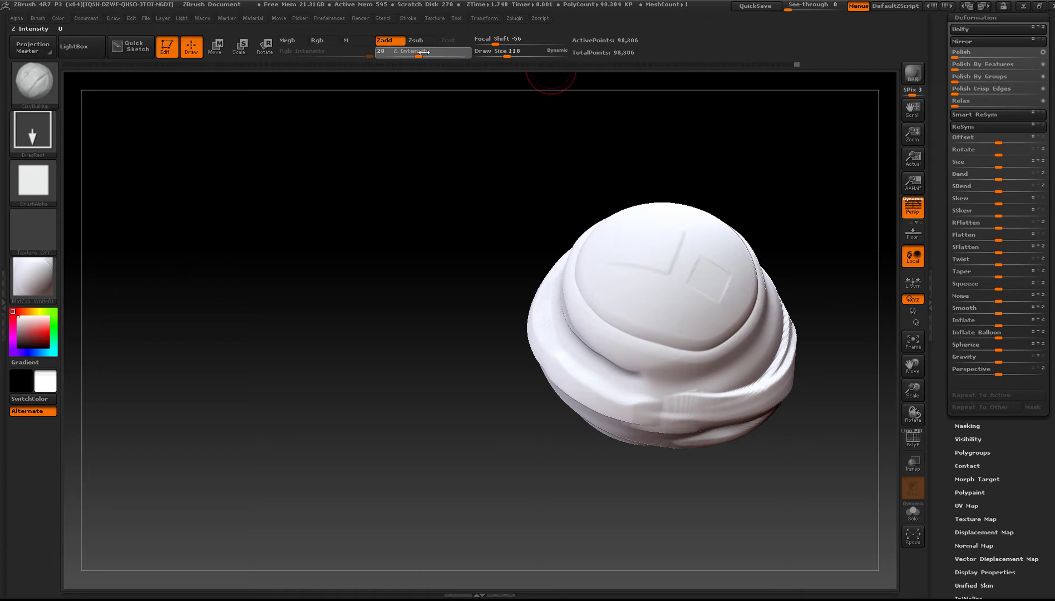
- Set Z Intensity to 100 and stamp stronger square shapes on the dome and the side of the form
{"action": "left_click_drag", "start_coordinate": [423, 52], "coordinate": [473, 53]}
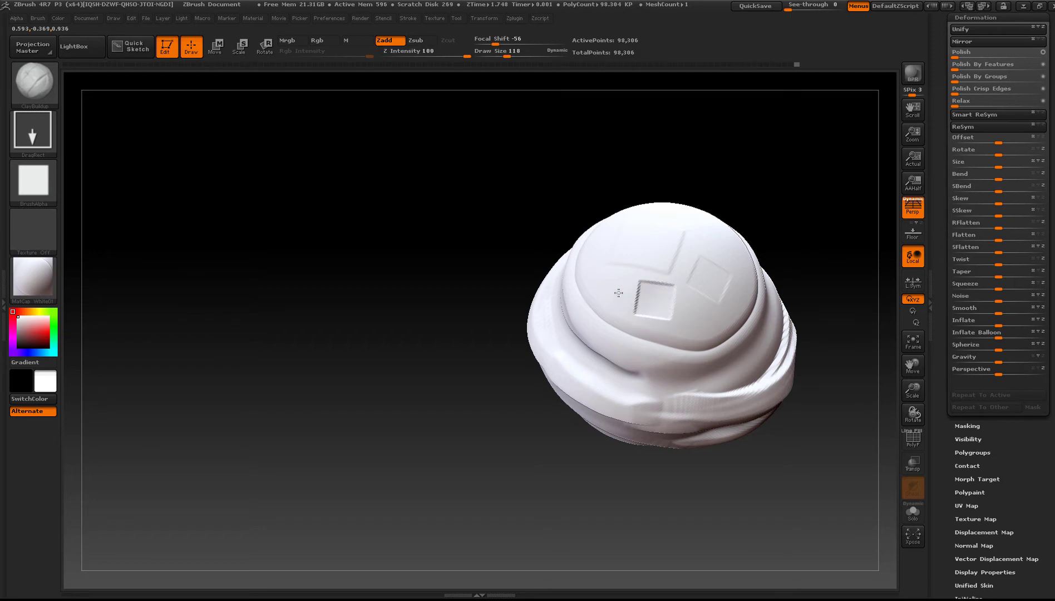
{"action": "right_click_drag", "start_coordinate": [565, 351], "coordinate": [602, 348]}
{"action": "mouse_move", "coordinate": [587, 319]}
{"action": "left_mouse_down"}
{"action": "mouse_move", "coordinate": [582, 297]}
{"action": "mouse_move", "coordinate": [635, 346]}
{"action": "left_mouse_up"}
- Switch to the Spray stroke, try it across the rounded base at Z Intensity 100, and undo the sprayed marks
{"action": "left_click", "coordinate": [32, 131]}
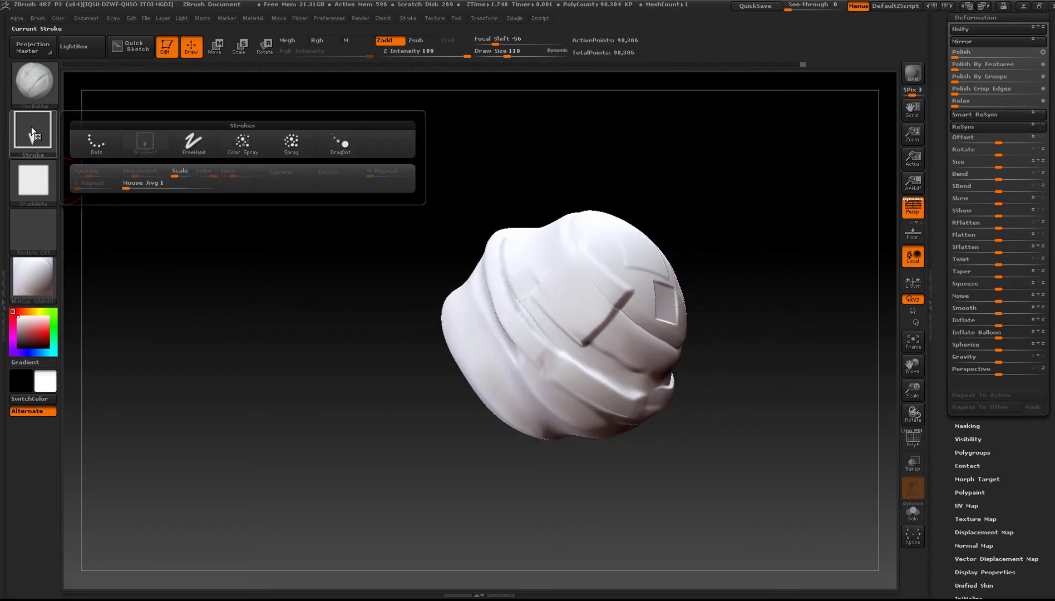
{"action": "left_click", "coordinate": [292, 146]}
{"action": "mouse_move", "coordinate": [322, 162]}
{"action": "left_mouse_down"}
{"action": "mouse_move", "coordinate": [593, 330]}
{"action": "mouse_move", "coordinate": [480, 282]}
{"action": "mouse_move", "coordinate": [506, 359]}
{"action": "left_mouse_up"}
{"action": "left_click_drag", "start_coordinate": [373, 345], "coordinate": [539, 339]}
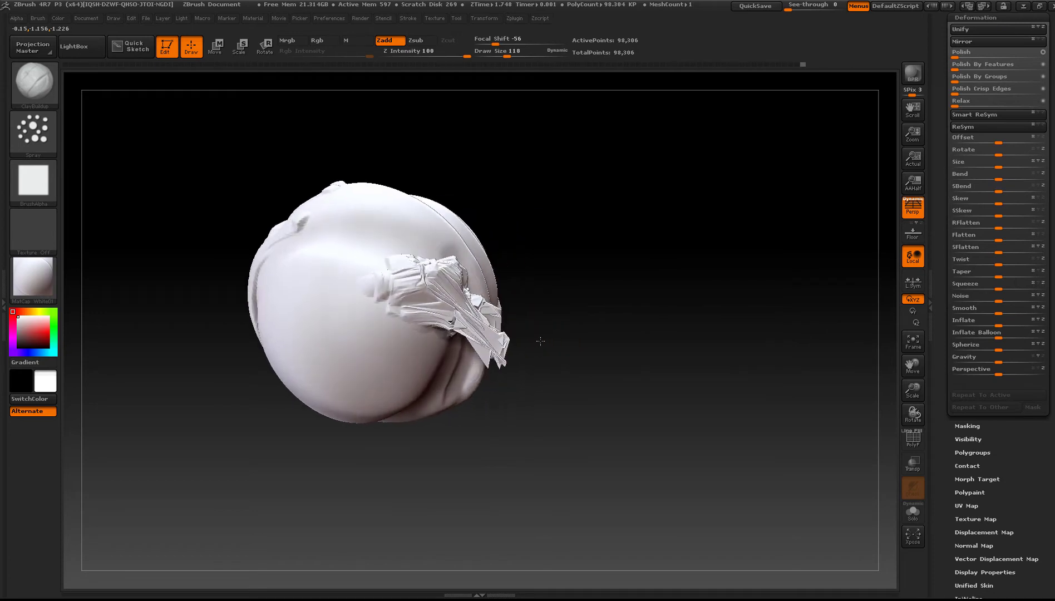
{"action": "key", "text": "ctrl+z"}
- Spray a subtle rough texture over the rounded base at Z Intensity 2, and enlarge the draw size to 264
{"action": "left_click", "coordinate": [391, 54]}
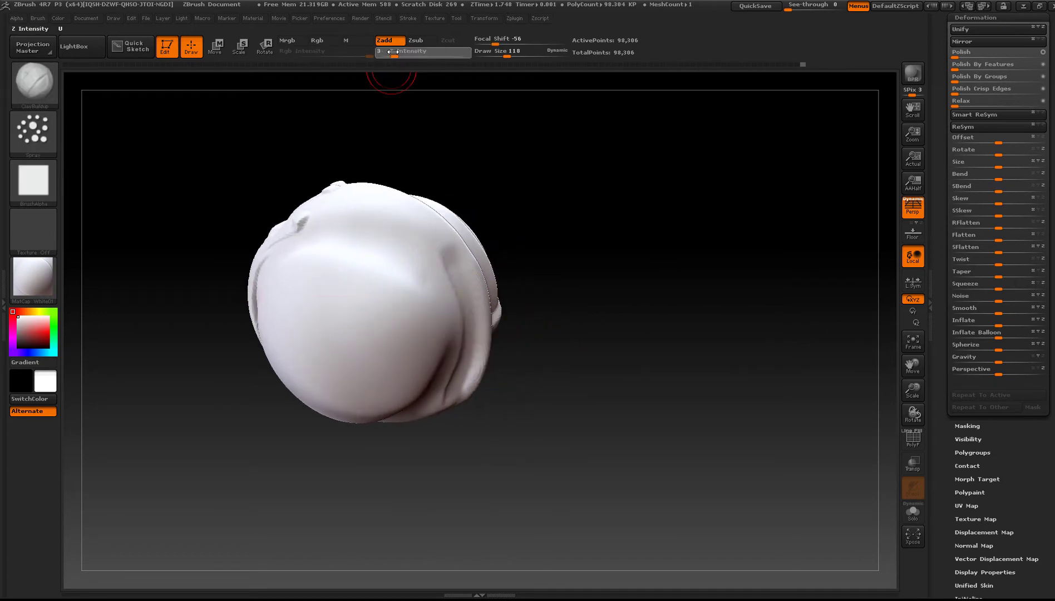
{"action": "type", "text": "2"}
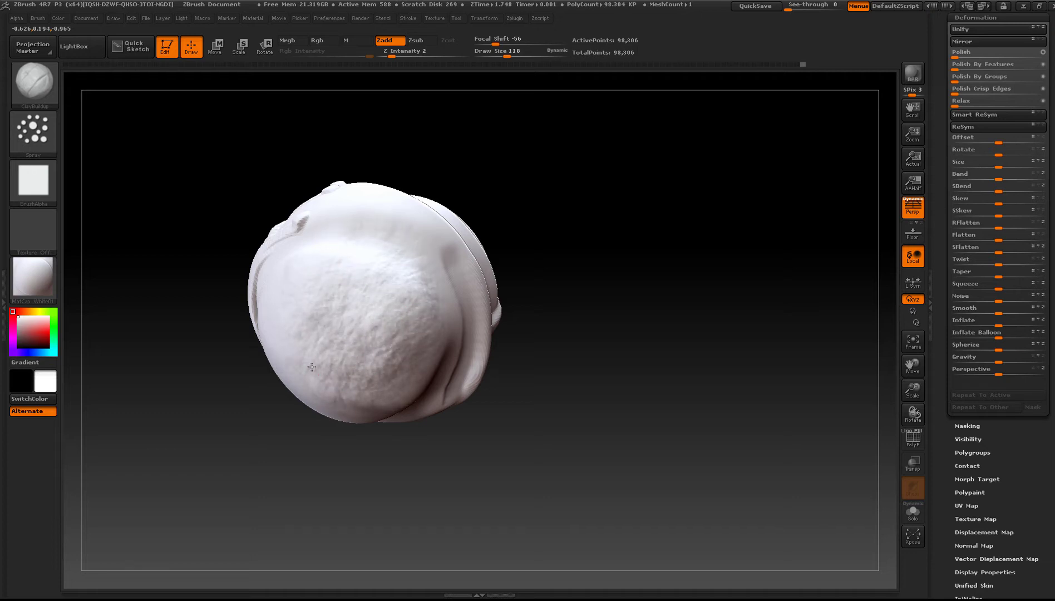
{"action": "mouse_move", "coordinate": [356, 277]}
{"action": "right_mouse_down"}
{"action": "mouse_move", "coordinate": [359, 223]}
{"action": "mouse_move", "coordinate": [364, 233]}
{"action": "right_mouse_up"}
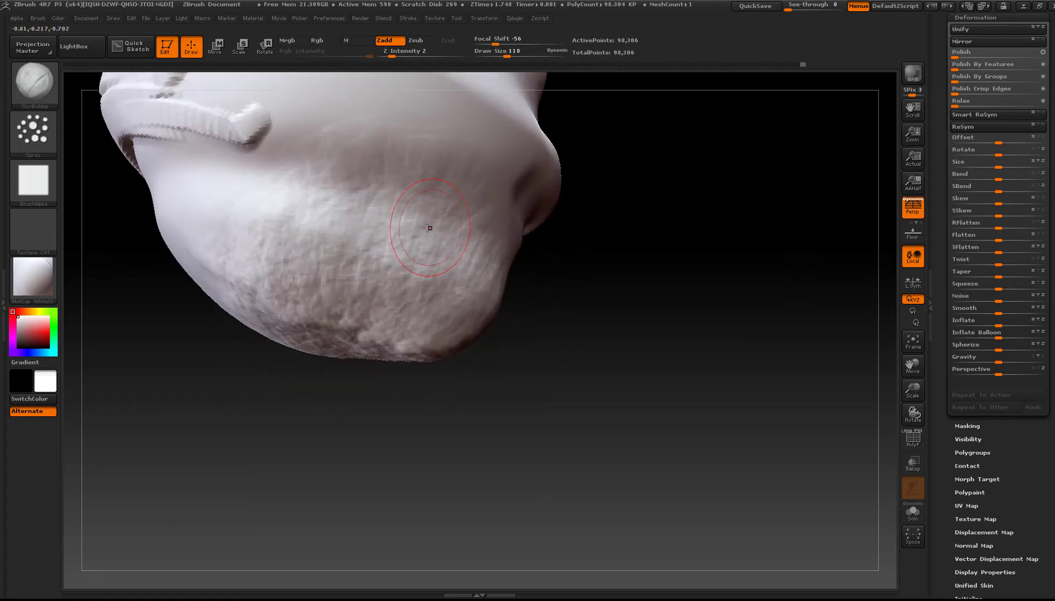
{"action": "key", "text": "s"}
{"action": "left_click_drag", "start_coordinate": [427, 228], "coordinate": [442, 227]}
{"action": "mouse_move", "coordinate": [408, 235]}
{"action": "right_mouse_down"}
{"action": "mouse_move", "coordinate": [424, 226]}
{"action": "mouse_move", "coordinate": [433, 333]}
{"action": "mouse_move", "coordinate": [424, 250]}
{"action": "right_mouse_up"}
{"action": "mouse_move", "coordinate": [468, 416]}
{"action": "right_mouse_down", "text": "ctrl"}
{"action": "mouse_move", "coordinate": [466, 371]}
{"action": "mouse_move", "coordinate": [442, 369]}
{"action": "right_mouse_up", "text": "ctrl"}
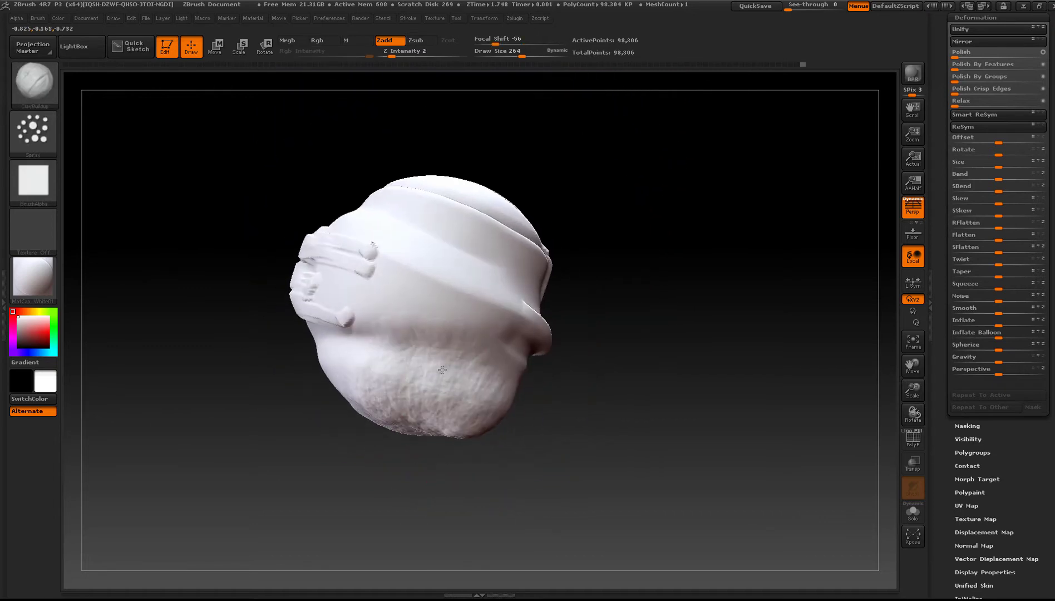
{"action": "right_click_drag", "start_coordinate": [496, 437], "coordinate": [484, 413], "text": "ctrl"}
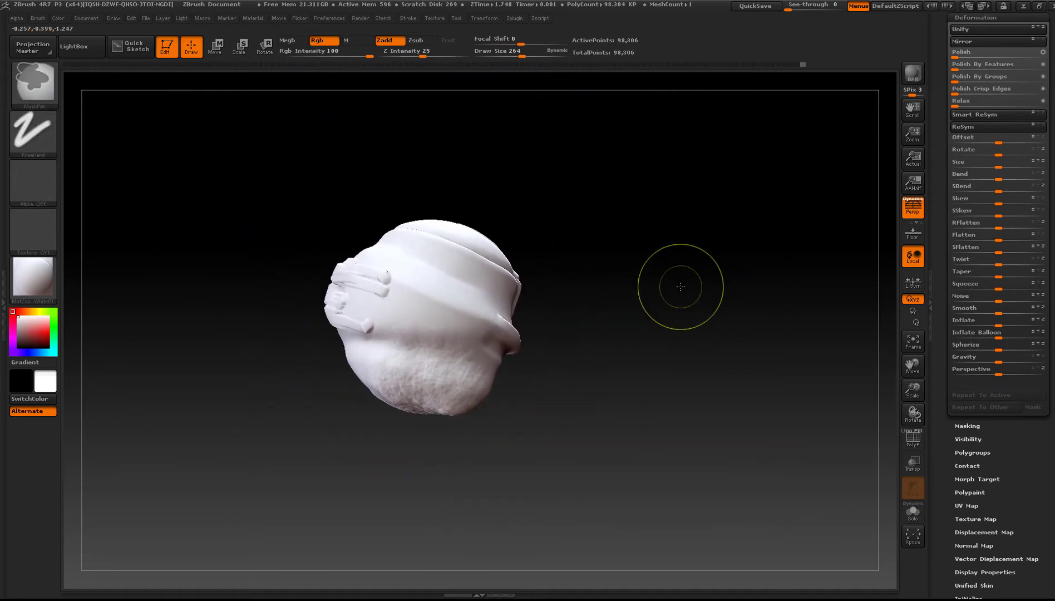
- Mask the entire model
{"action": "left_click", "coordinate": [680, 287], "text": "ctrl"}
{"action": "mouse_move", "coordinate": [550, 371]}
{"action": "right_mouse_down", "text": "ctrl"}
{"action": "mouse_move", "coordinate": [542, 456]}
{"action": "mouse_move", "coordinate": [398, 432]}
{"action": "mouse_move", "coordinate": [459, 279]}
{"action": "right_mouse_up", "text": "ctrl"}
{"action": "left_click_drag", "start_coordinate": [459, 278], "coordinate": [379, 284]}
{"action": "key", "text": "ctrl+alt"}
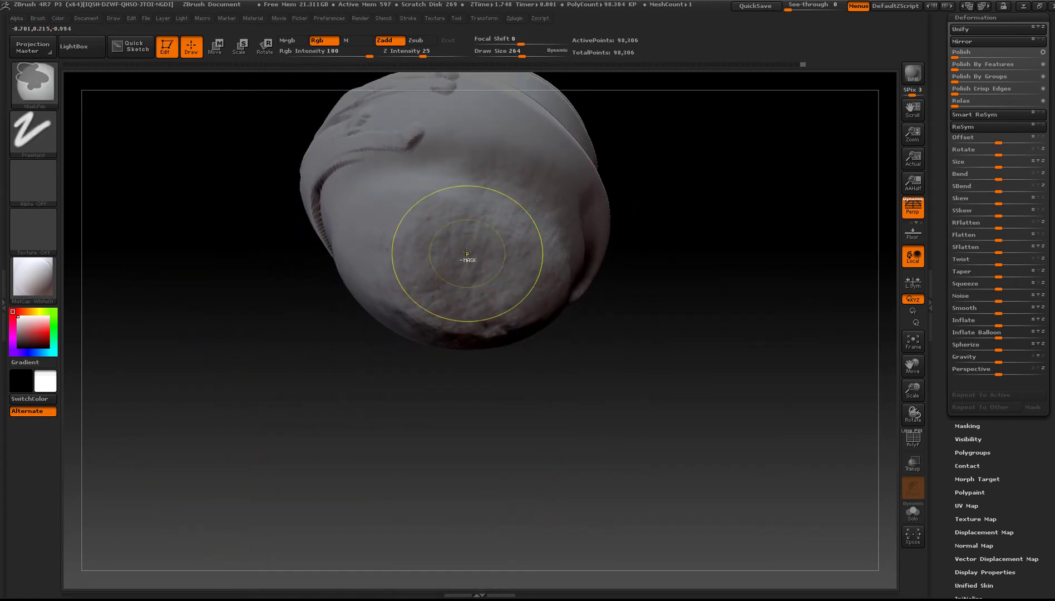
- Clear the mask from the textured rounded base, leaving the folds and dome masked
{"action": "mouse_move", "coordinate": [463, 249]}
{"action": "left_mouse_down", "text": "ctrl+alt"}
{"action": "mouse_move", "coordinate": [426, 246]}
{"action": "mouse_move", "coordinate": [424, 268]}
{"action": "mouse_move", "coordinate": [505, 271]}
{"action": "mouse_move", "coordinate": [472, 212]}
{"action": "mouse_move", "coordinate": [411, 238]}
{"action": "left_mouse_up", "text": "ctrl+alt"}
{"action": "mouse_move", "coordinate": [488, 270]}
{"action": "left_mouse_down", "text": "ctrl+alt"}
{"action": "mouse_move", "coordinate": [533, 239]}
{"action": "mouse_move", "coordinate": [515, 212]}
{"action": "left_mouse_up", "text": "ctrl+alt"}
{"action": "mouse_move", "coordinate": [539, 270]}
{"action": "right_mouse_down"}
{"action": "mouse_move", "coordinate": [516, 243]}
{"action": "mouse_move", "coordinate": [525, 251]}
{"action": "right_mouse_up"}
{"action": "mouse_move", "coordinate": [546, 243]}
{"action": "left_mouse_down", "text": "ctrl+alt"}
{"action": "mouse_move", "coordinate": [550, 351]}
{"action": "mouse_move", "coordinate": [516, 373]}
{"action": "mouse_move", "coordinate": [501, 366]}
{"action": "left_mouse_up", "text": "ctrl+alt"}
{"action": "right_click_drag", "start_coordinate": [362, 267], "coordinate": [432, 262]}
{"action": "mouse_move", "coordinate": [468, 382]}
{"action": "left_mouse_down", "text": "ctrl+alt"}
{"action": "mouse_move", "coordinate": [433, 346]}
{"action": "mouse_move", "coordinate": [437, 274]}
{"action": "left_mouse_up", "text": "ctrl+alt"}
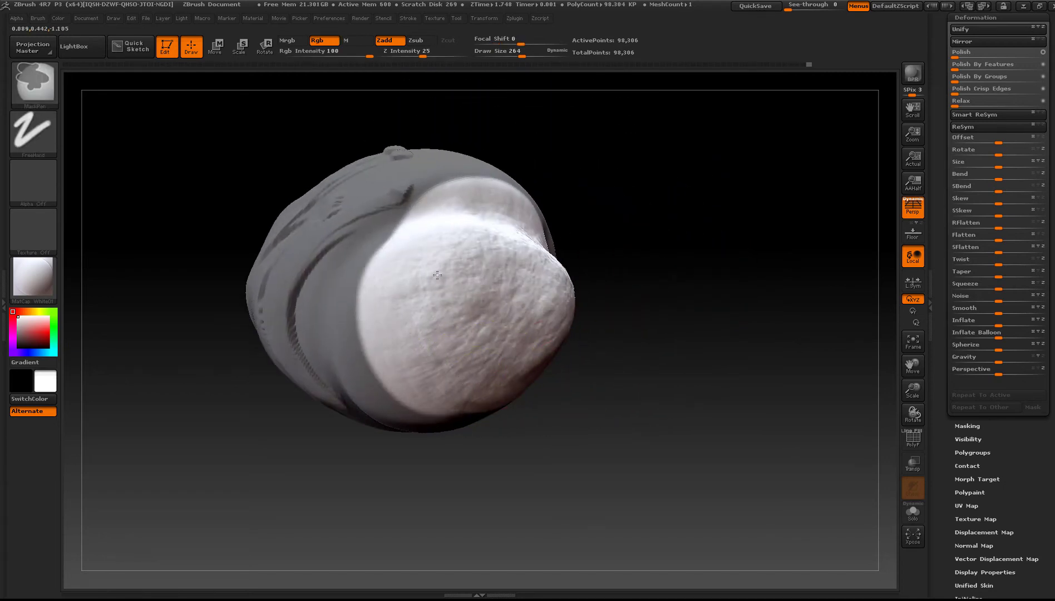
{"action": "mouse_move", "coordinate": [424, 337]}
{"action": "left_mouse_down", "text": "ctrl+alt"}
{"action": "mouse_move", "coordinate": [356, 389]}
{"action": "mouse_move", "coordinate": [410, 317]}
{"action": "left_mouse_up", "text": "ctrl+alt"}
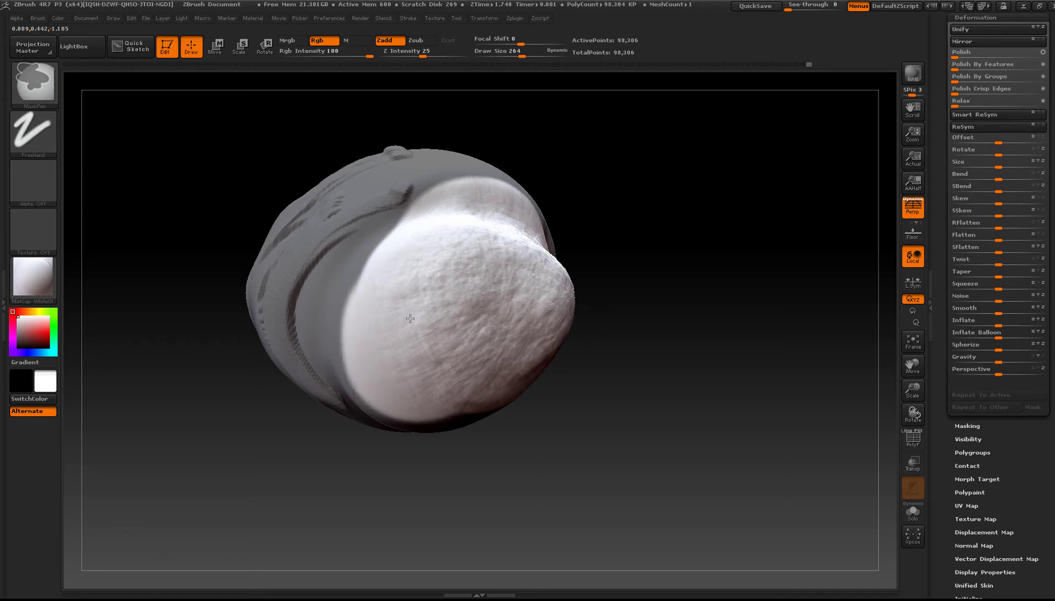
- Apply the Smooth deformation to the unmasked rough base and inspect the softened surface from several angles
{"action": "right_click_drag", "start_coordinate": [470, 388], "coordinate": [522, 392]}
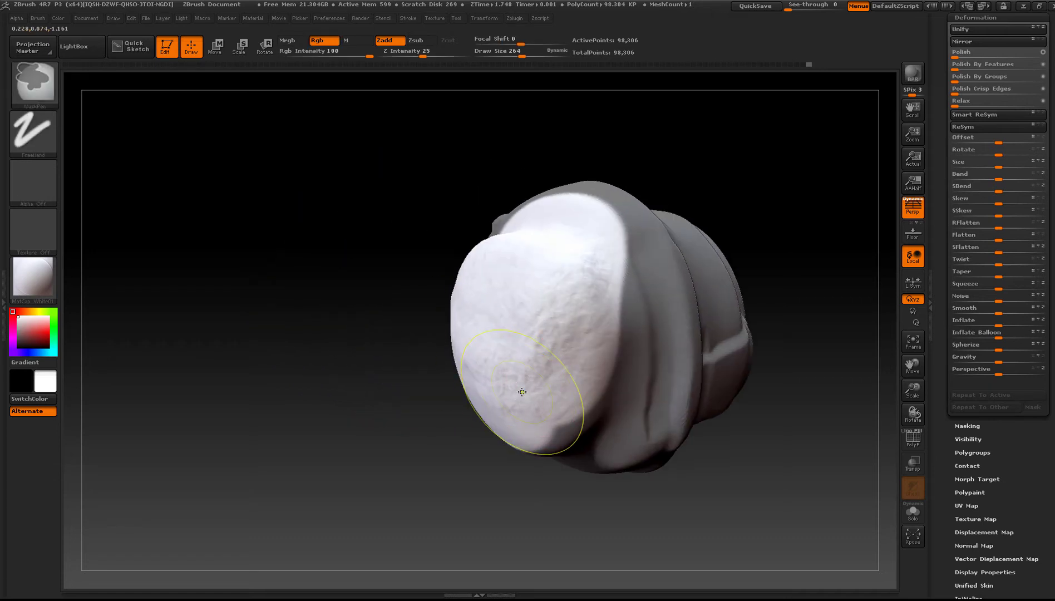
{"action": "right_click_drag", "start_coordinate": [520, 254], "coordinate": [499, 301]}
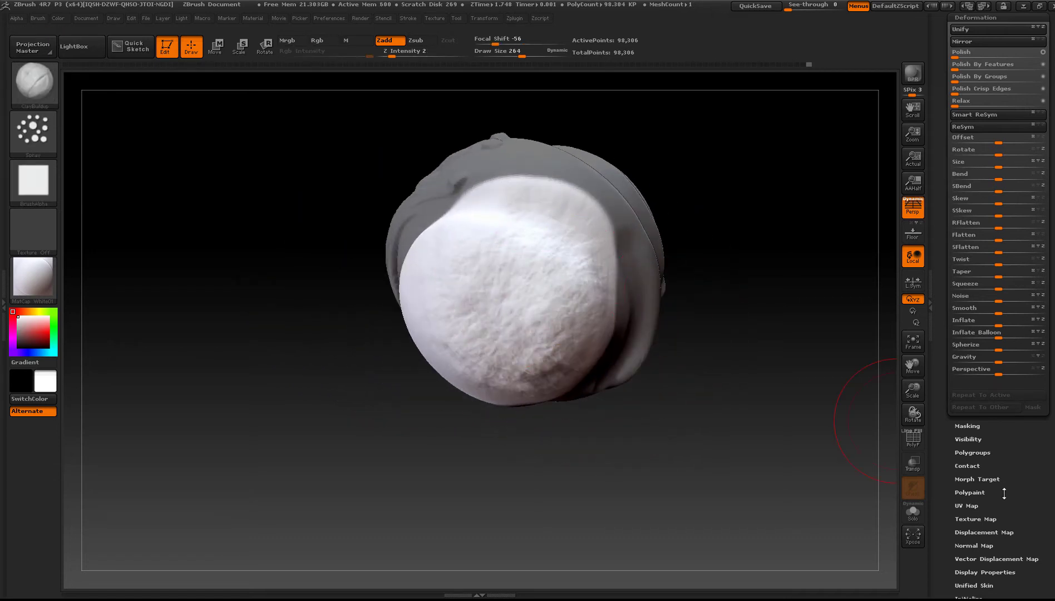
{"action": "scroll", "coordinate": [1038, 487], "scroll_direction": "up", "scroll_amount": 2}
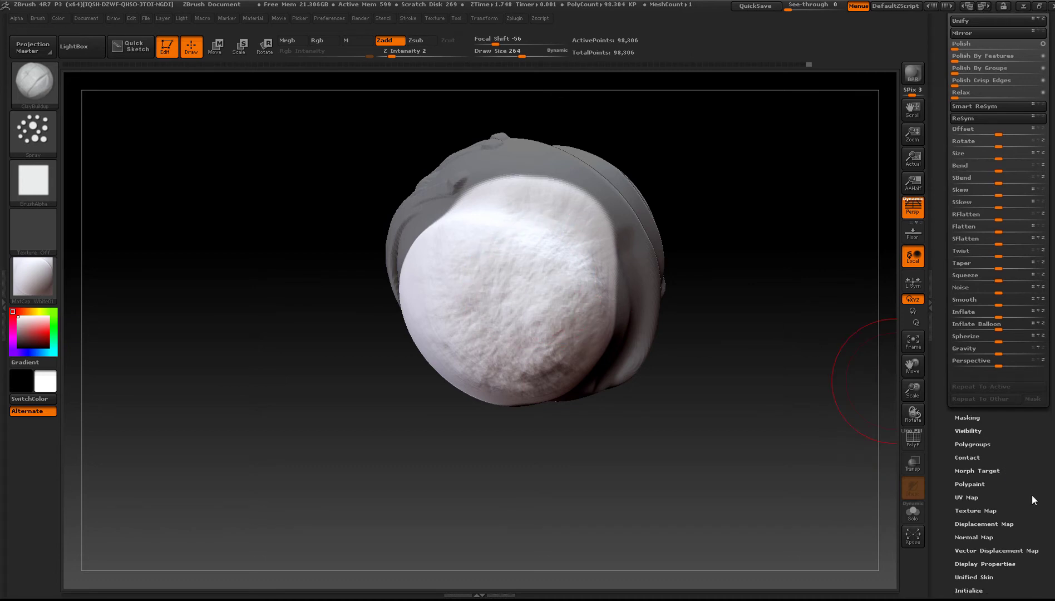
{"action": "scroll", "coordinate": [970, 211], "scroll_direction": "up", "scroll_amount": 6}
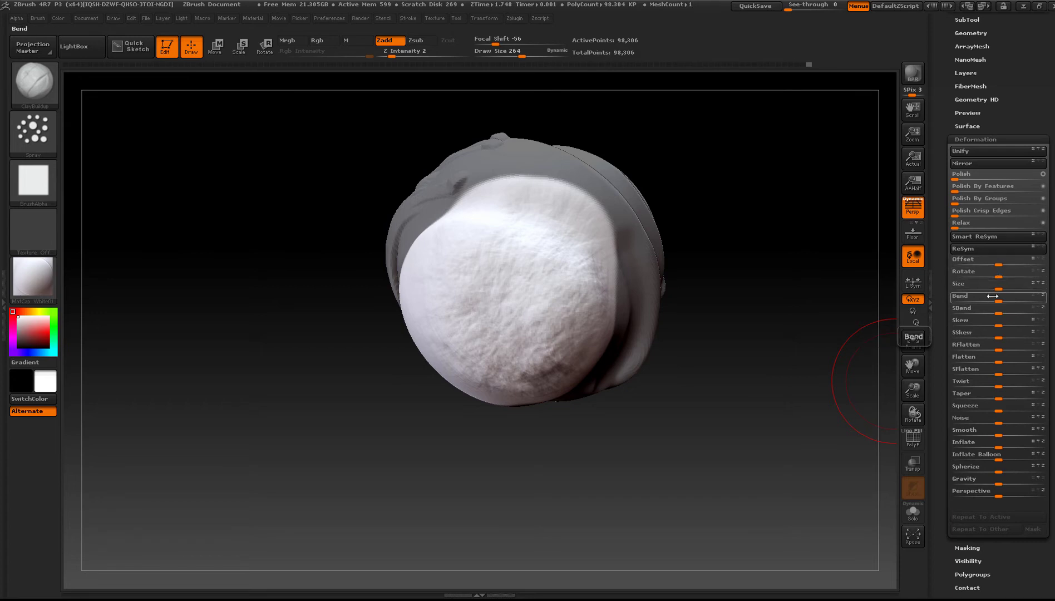
{"action": "left_click_drag", "start_coordinate": [997, 435], "coordinate": [1048, 439]}
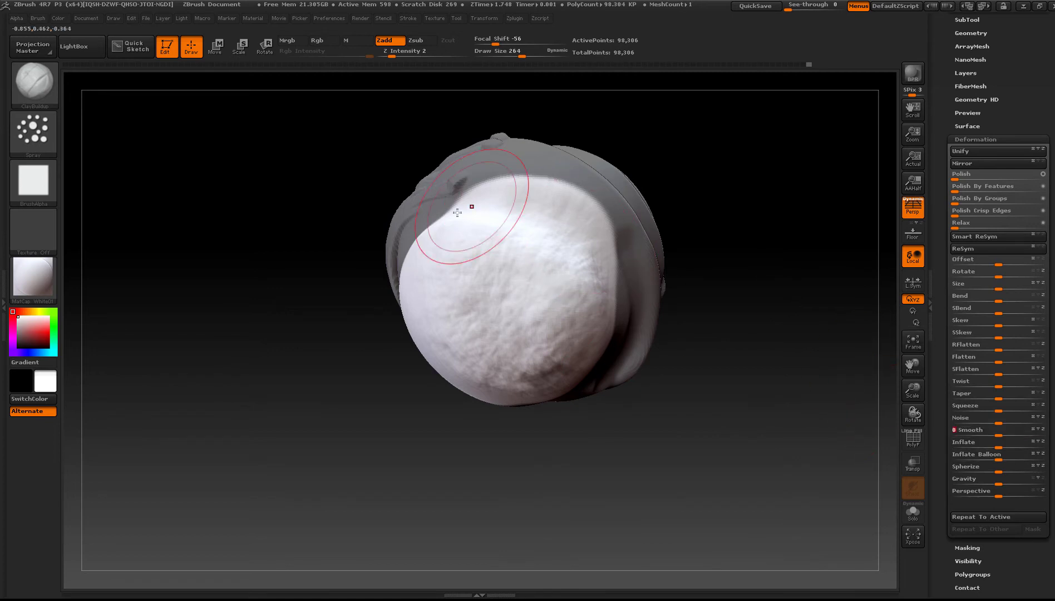
{"action": "mouse_move", "coordinate": [494, 271]}
{"action": "left_mouse_down"}
{"action": "mouse_move", "coordinate": [536, 330]}
{"action": "mouse_move", "coordinate": [520, 359]}
{"action": "mouse_move", "coordinate": [522, 342]}
{"action": "left_mouse_up"}
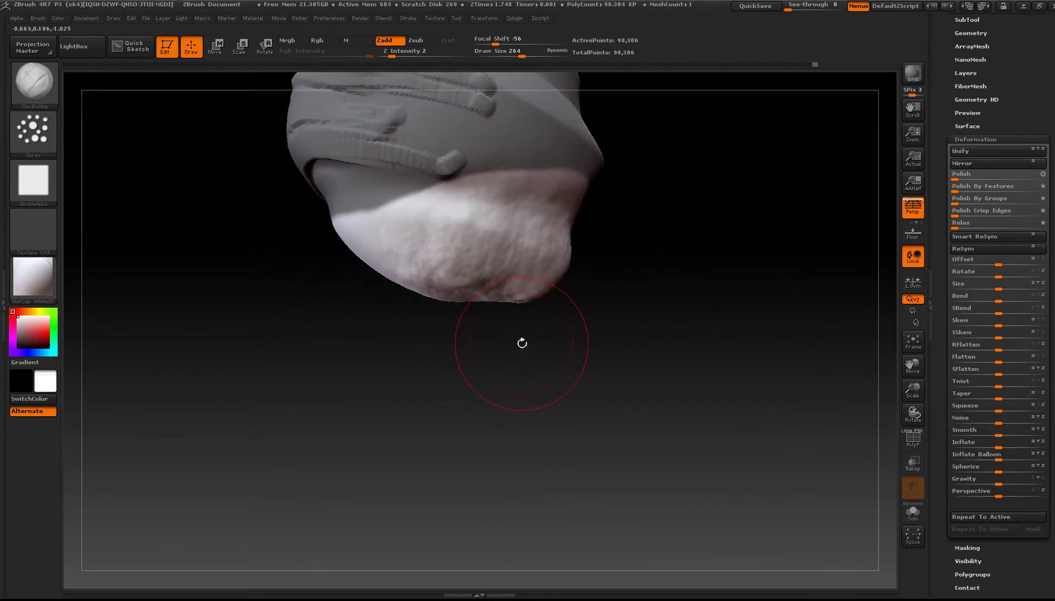
{"action": "right_click_drag", "start_coordinate": [523, 343], "coordinate": [494, 324], "text": "ctrl"}
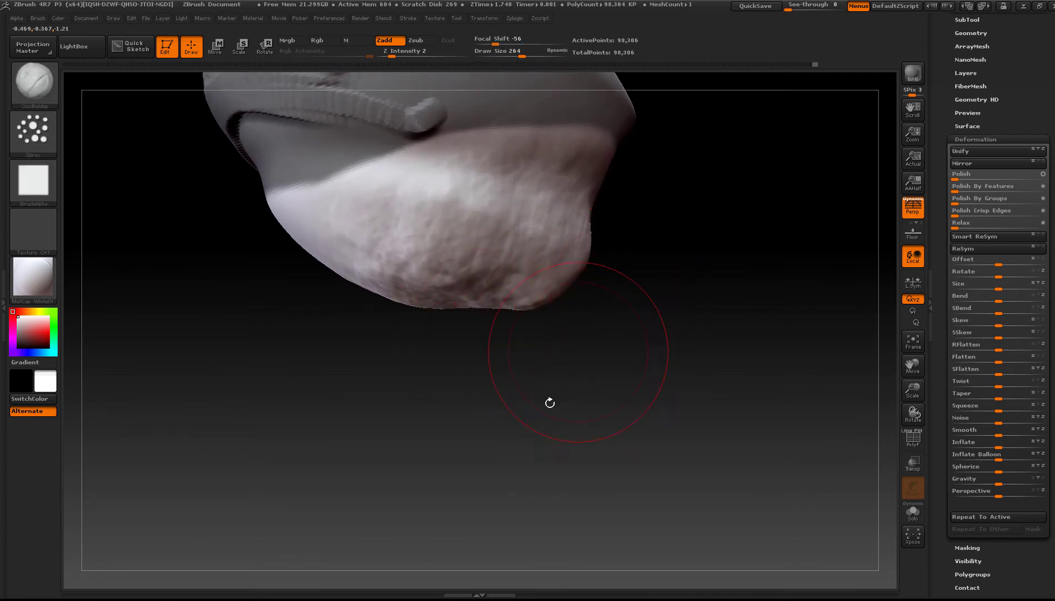
{"action": "right_click_drag", "start_coordinate": [548, 401], "coordinate": [548, 289]}
- Enlarge the draw size to 709 and soften the unmasked base further with the Smooth brush
{"action": "key", "text": "s"}
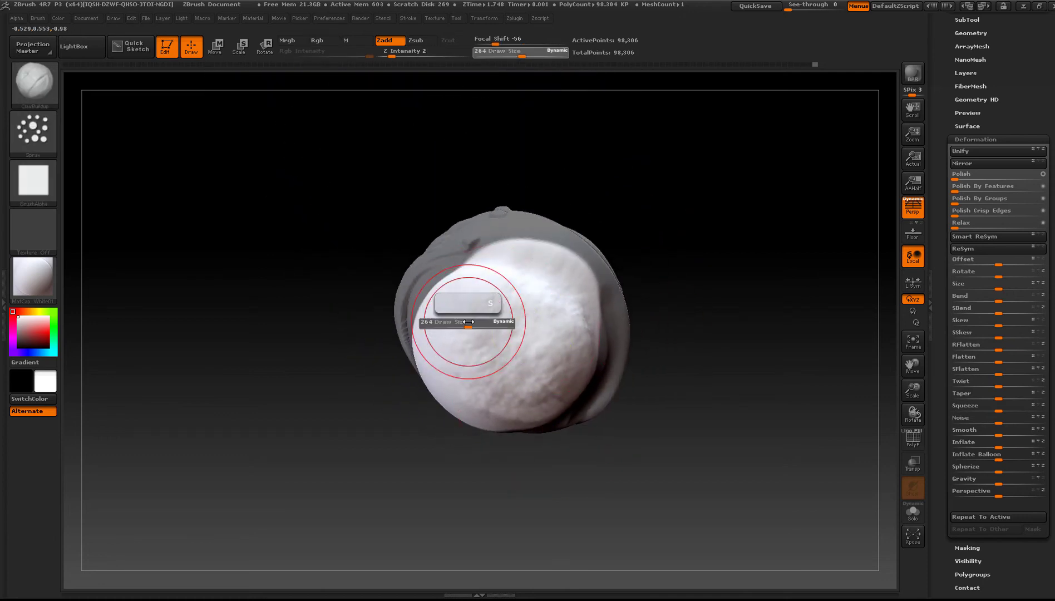
{"action": "left_click_drag", "start_coordinate": [467, 323], "coordinate": [496, 324]}
{"action": "key", "text": "shift"}
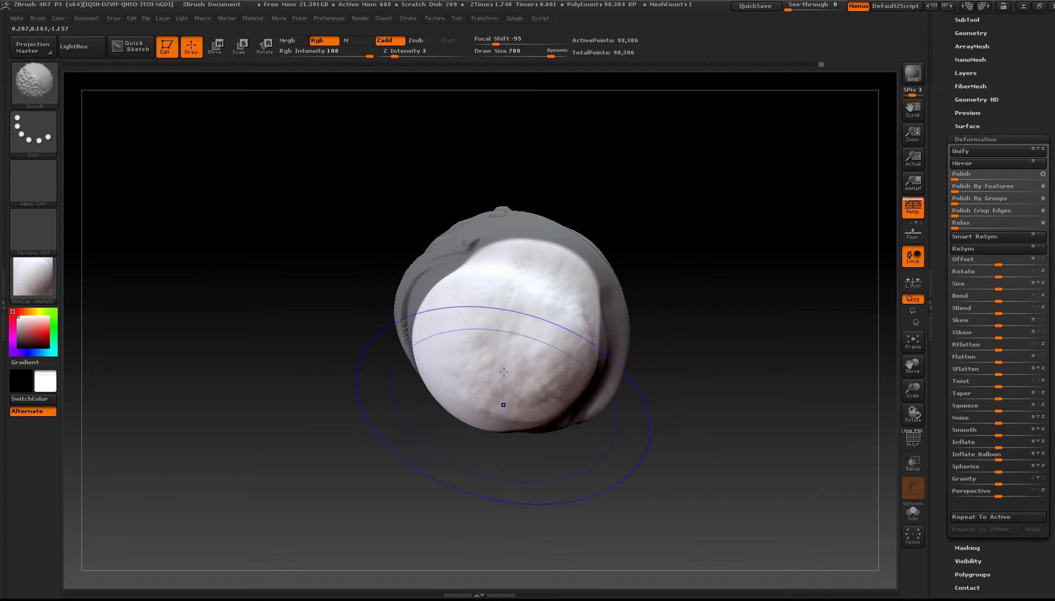
{"action": "left_click_drag", "start_coordinate": [503, 372], "coordinate": [512, 368], "text": "shift"}
{"action": "mouse_move", "coordinate": [525, 297]}
{"action": "right_mouse_down"}
{"action": "mouse_move", "coordinate": [537, 331]}
{"action": "mouse_move", "coordinate": [577, 365]}
{"action": "mouse_move", "coordinate": [561, 297]}
{"action": "mouse_move", "coordinate": [523, 295]}
{"action": "right_mouse_up"}
{"action": "key", "text": "shift"}
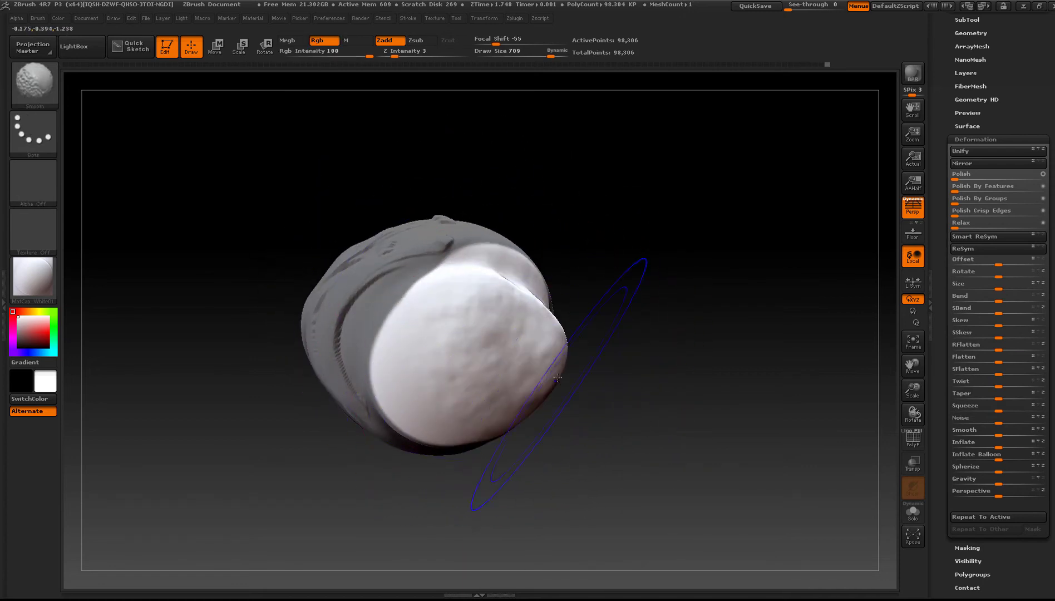
{"action": "mouse_move", "coordinate": [558, 377]}
{"action": "right_mouse_down"}
{"action": "mouse_move", "coordinate": [516, 405]}
{"action": "mouse_move", "coordinate": [654, 369]}
{"action": "right_mouse_up"}
- Clear the mask from the entire model
{"action": "right_click_drag", "start_coordinate": [642, 316], "coordinate": [618, 363], "text": "alt"}
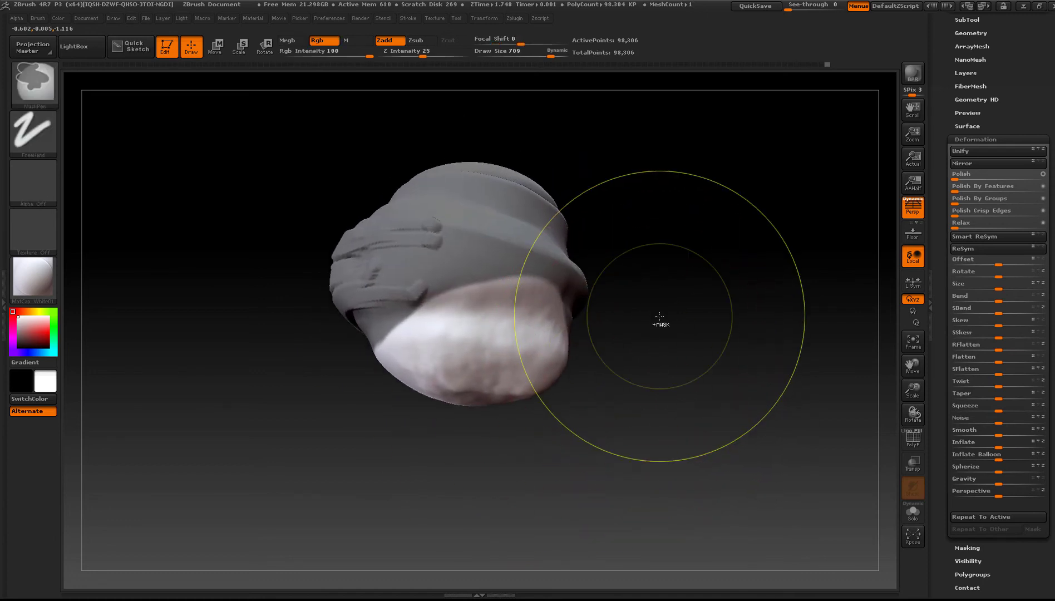
{"action": "left_click_drag", "start_coordinate": [713, 287], "coordinate": [676, 380], "text": "ctrl"}
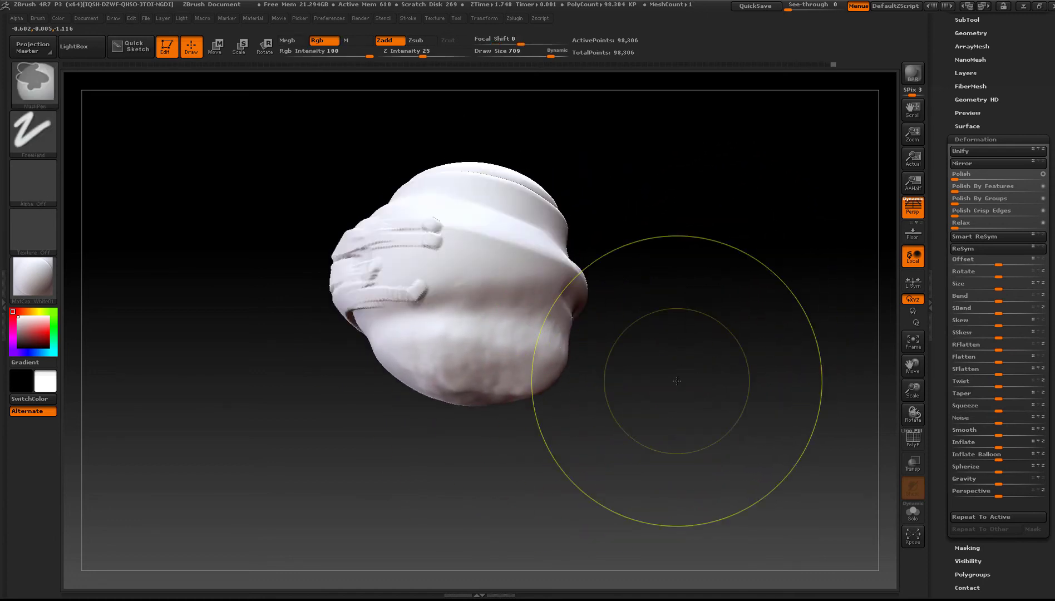
- Reduce the draw size to 97 for finer texturing of the area between the dome and the folds
{"action": "right_click_drag", "start_coordinate": [526, 359], "coordinate": [570, 336]}
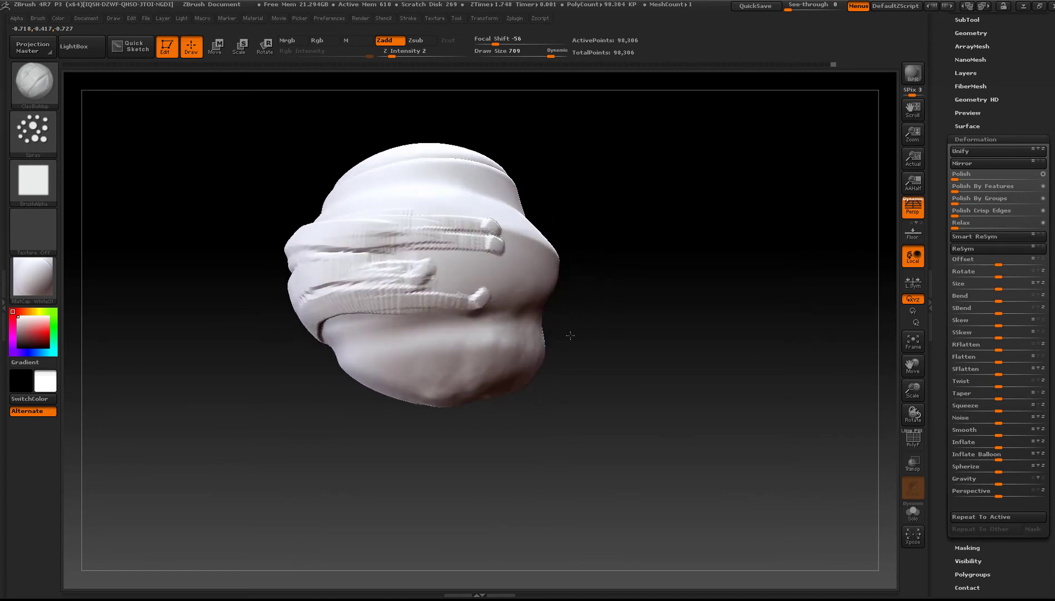
{"action": "key", "text": "s"}
{"action": "mouse_move", "coordinate": [423, 255]}
{"action": "left_mouse_down"}
{"action": "mouse_move", "coordinate": [394, 256]}
{"action": "mouse_move", "coordinate": [405, 235]}
{"action": "mouse_move", "coordinate": [384, 241]}
{"action": "mouse_move", "coordinate": [410, 245]}
{"action": "left_mouse_up"}
{"action": "mouse_move", "coordinate": [469, 246]}
{"action": "right_mouse_down"}
{"action": "mouse_move", "coordinate": [440, 307]}
{"action": "mouse_move", "coordinate": [577, 353]}
{"action": "mouse_move", "coordinate": [579, 344]}
{"action": "mouse_move", "coordinate": [565, 377]}
{"action": "mouse_move", "coordinate": [442, 318]}
{"action": "mouse_move", "coordinate": [434, 339]}
{"action": "right_mouse_up"}
{"action": "key", "text": "s"}
{"action": "left_click_drag", "start_coordinate": [450, 350], "coordinate": [431, 350]}
{"action": "right_click_drag", "start_coordinate": [462, 331], "coordinate": [471, 349], "text": "alt"}
{"action": "mouse_move", "coordinate": [303, 192]}
{"action": "right_mouse_down"}
{"action": "mouse_move", "coordinate": [369, 172]}
{"action": "mouse_move", "coordinate": [334, 175]}
{"action": "right_mouse_up"}
- Compare the Colorized Spray and Spray strokes, choose Spray, and spray subtle texture over the wide band below the dome
{"action": "left_click", "coordinate": [30, 139]}
{"action": "left_click", "coordinate": [241, 143]}
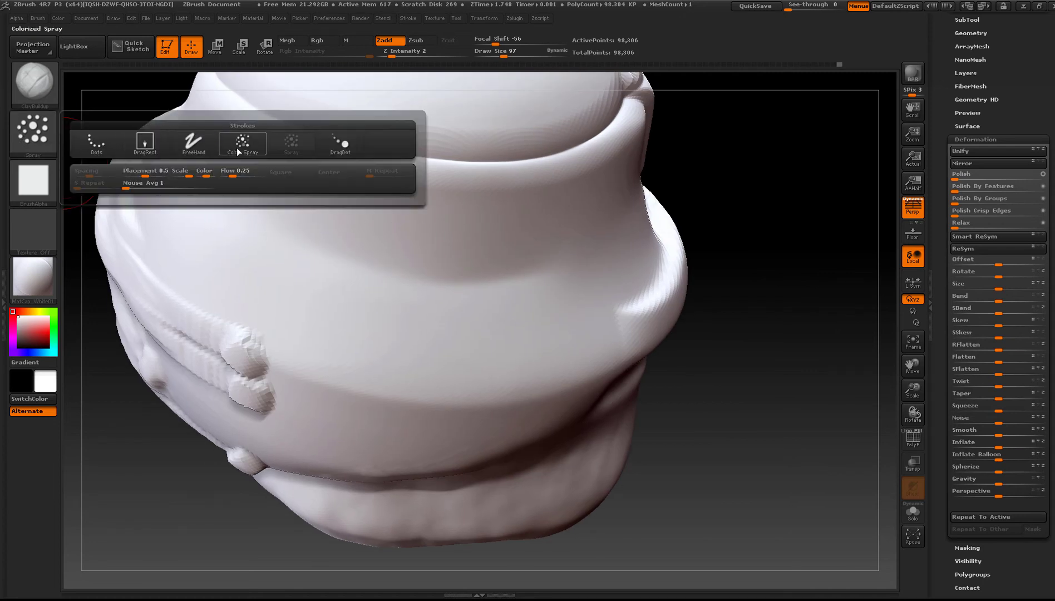
{"action": "mouse_move", "coordinate": [257, 157]}
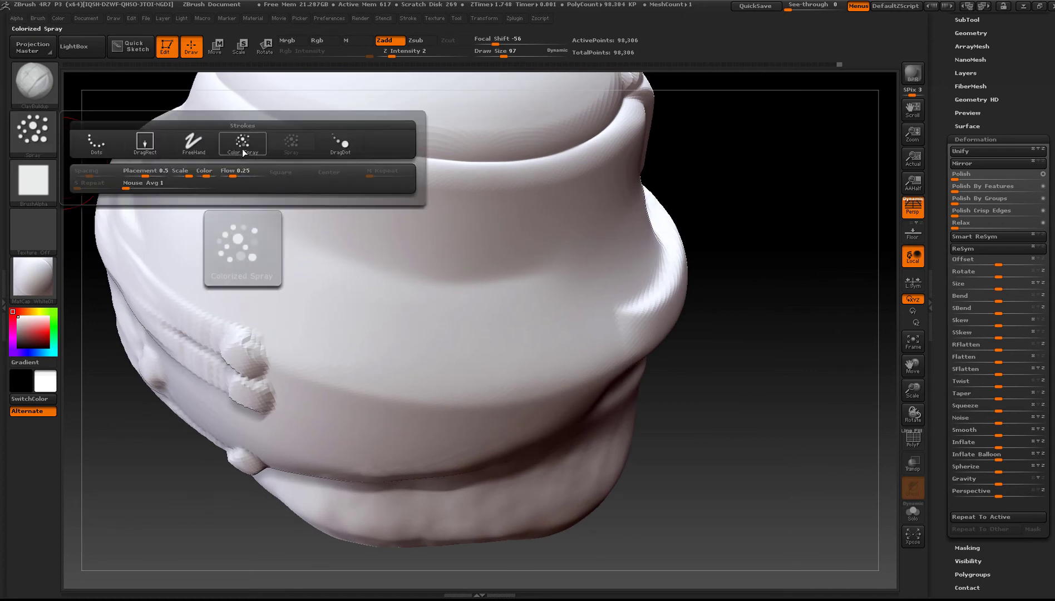
{"action": "mouse_move", "coordinate": [292, 149]}
{"action": "left_click", "coordinate": [299, 150]}
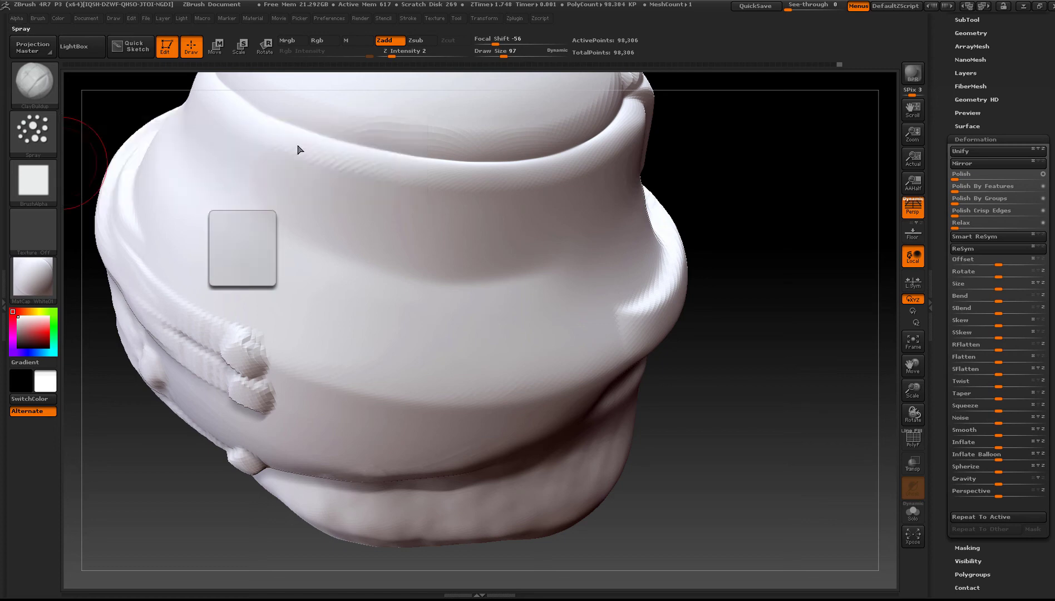
{"action": "mouse_move", "coordinate": [508, 333]}
{"action": "right_mouse_down", "text": "ctrl"}
{"action": "mouse_move", "coordinate": [384, 283]}
{"action": "mouse_move", "coordinate": [391, 336]}
{"action": "mouse_move", "coordinate": [411, 357]}
{"action": "mouse_move", "coordinate": [402, 346]}
{"action": "mouse_move", "coordinate": [402, 362]}
{"action": "right_mouse_up", "text": "ctrl"}
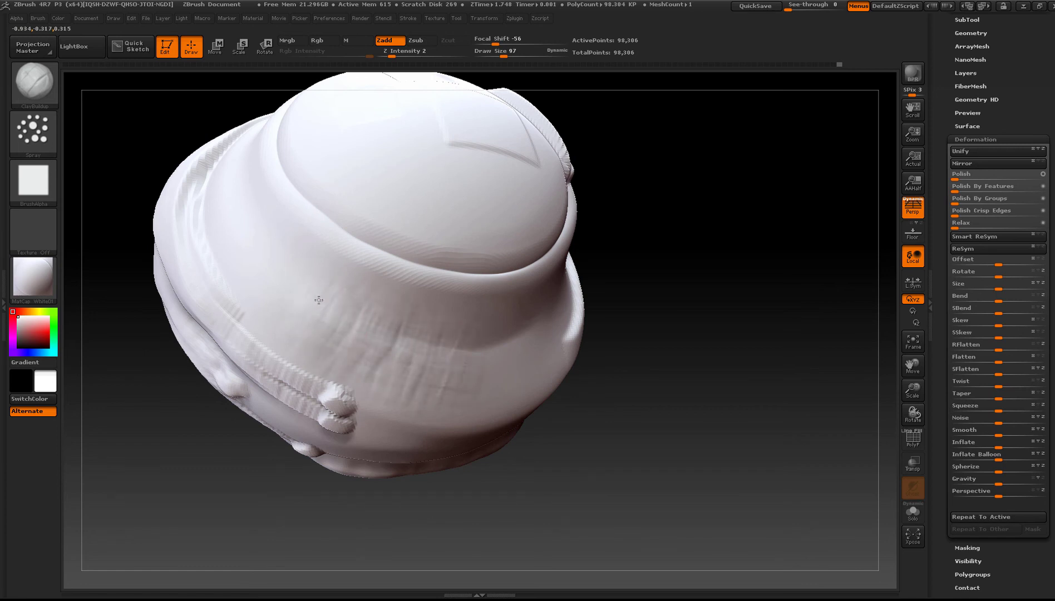
- Switch to the FreeHand stroke and brush fine streaks across the front of the dome at Z Intensity 2
{"action": "left_click", "coordinate": [34, 132]}
{"action": "left_click", "coordinate": [193, 142]}
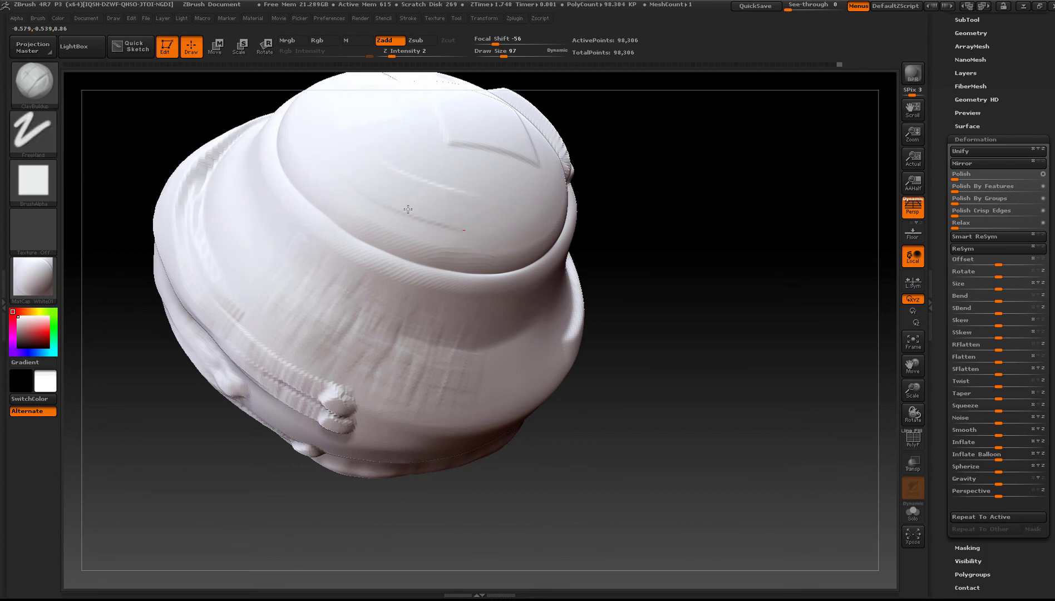
{"action": "left_click_drag", "start_coordinate": [407, 209], "coordinate": [464, 214]}
{"action": "left_click_drag", "start_coordinate": [356, 143], "coordinate": [489, 194]}
{"action": "left_click_drag", "start_coordinate": [391, 222], "coordinate": [429, 240]}
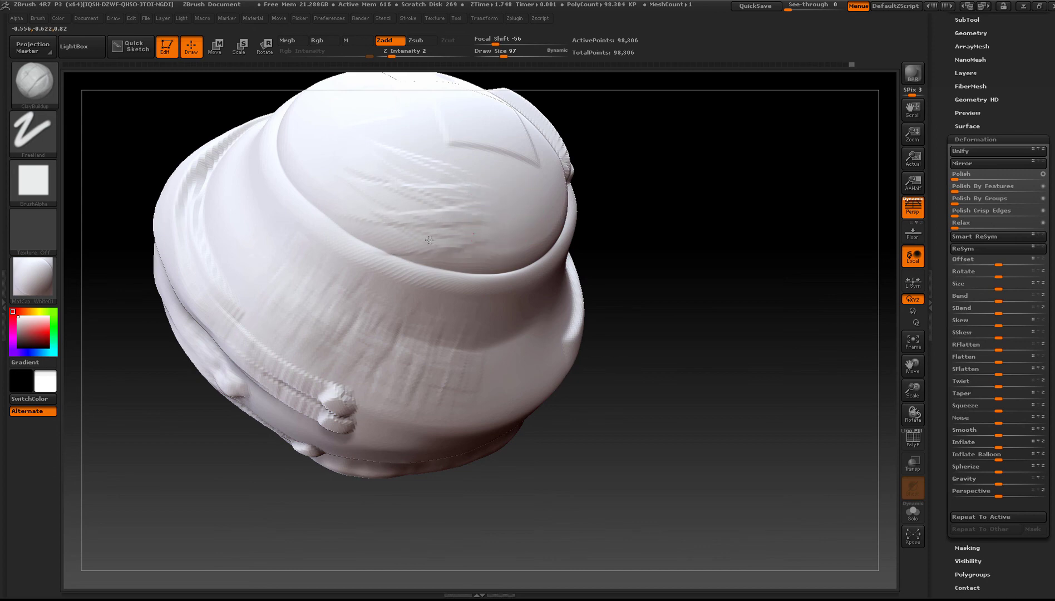